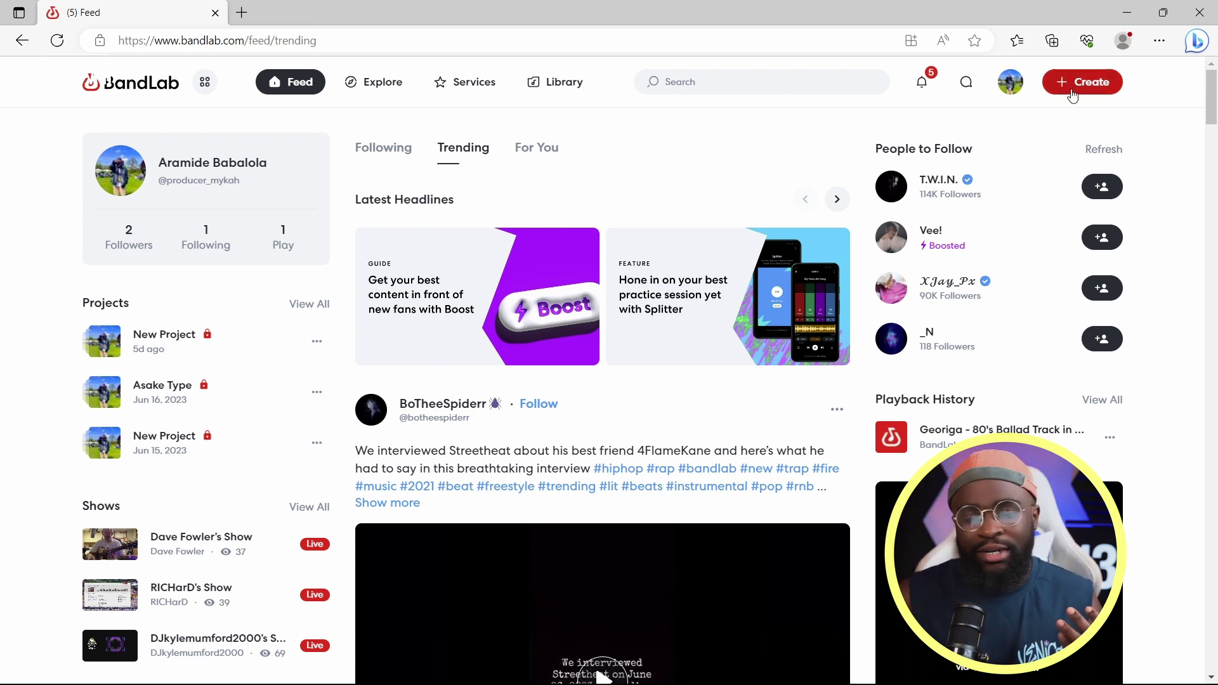
Step: Start a new SongStarter project and generate song ideas in the Lo-fi genre
{"action": "left_click", "coordinate": [1072, 94]}
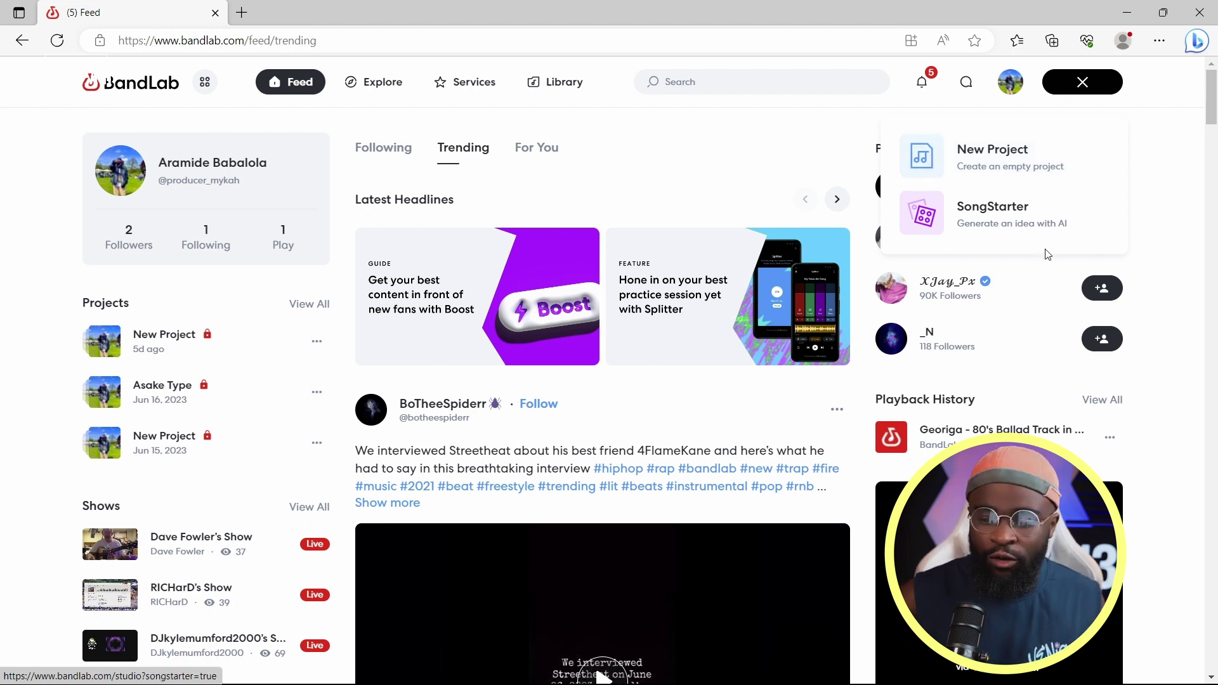
{"action": "left_click", "coordinate": [1005, 214]}
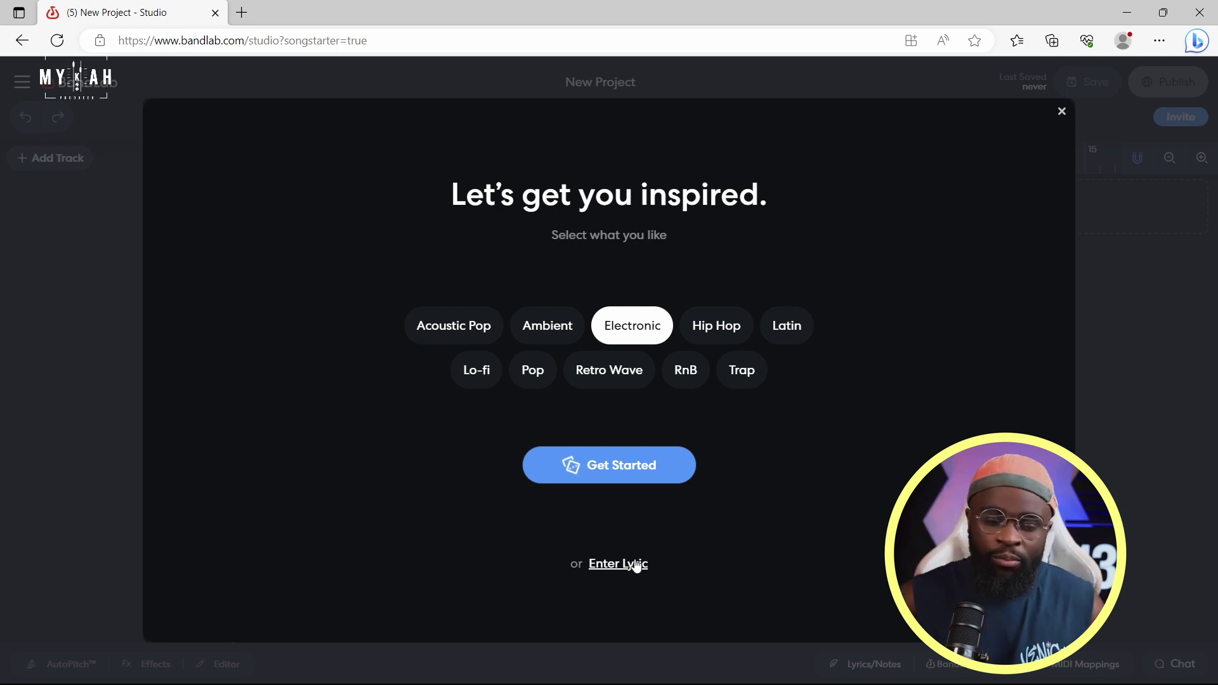
{"action": "left_click", "coordinate": [474, 374]}
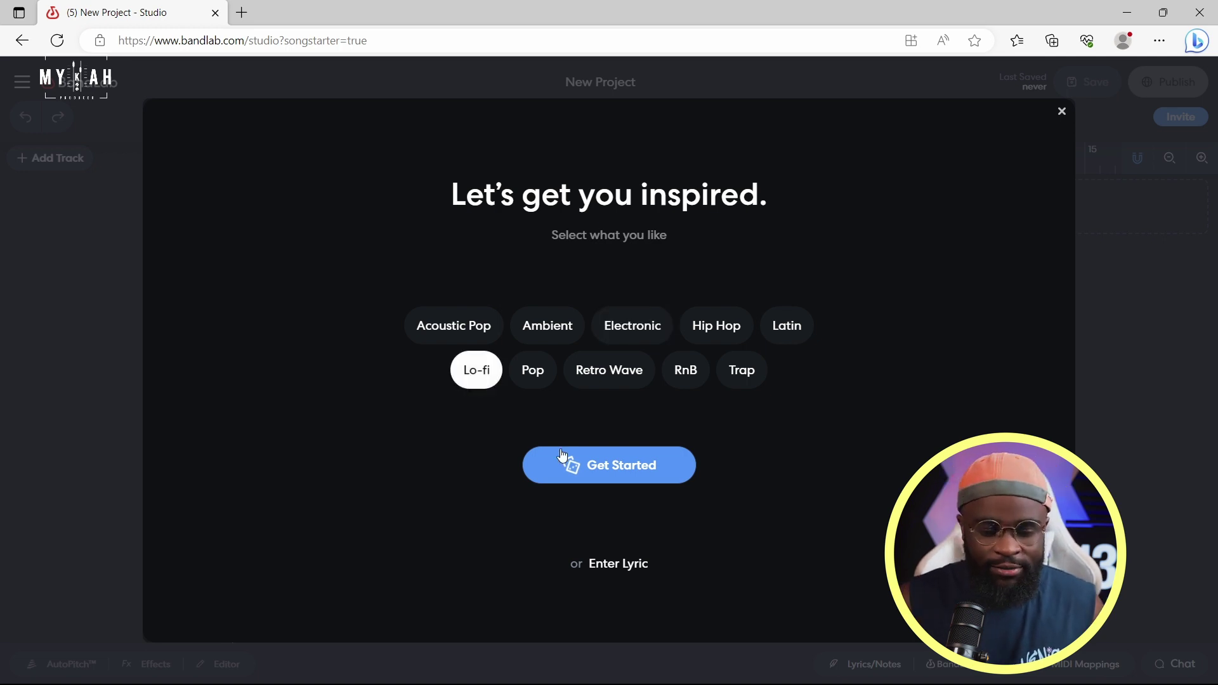
{"action": "left_click", "coordinate": [614, 464]}
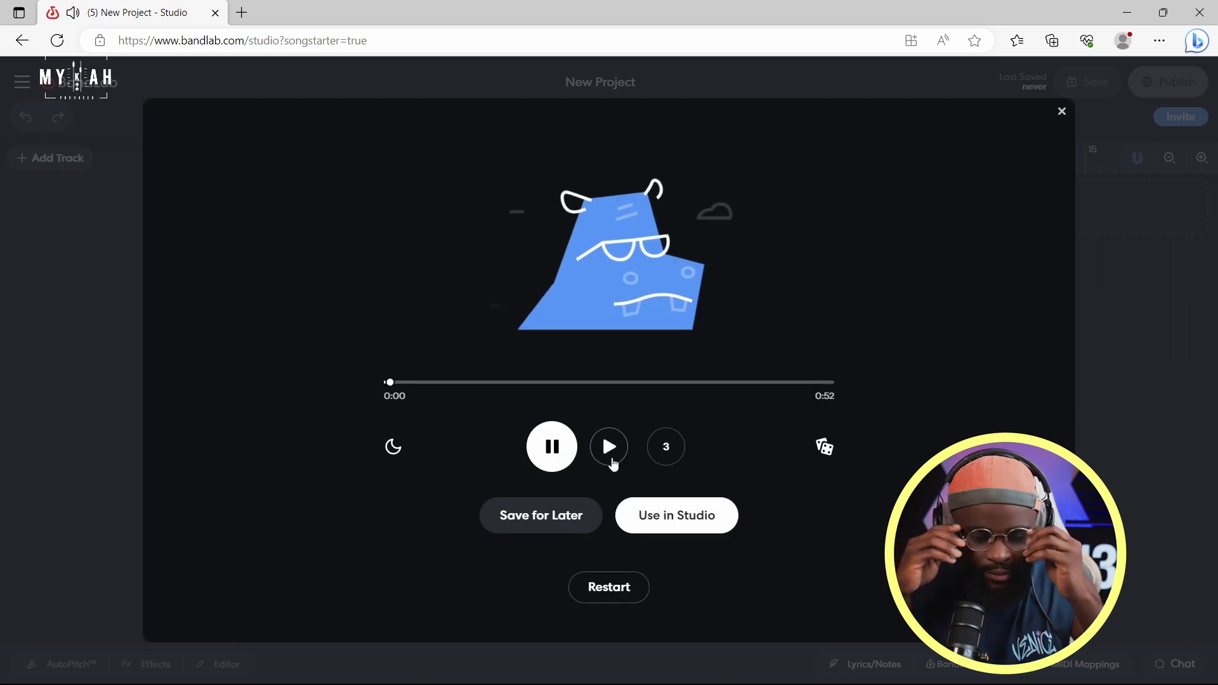
Step: Pause the first generated idea and preview the second and third ideas
{"action": "left_click", "coordinate": [559, 453]}
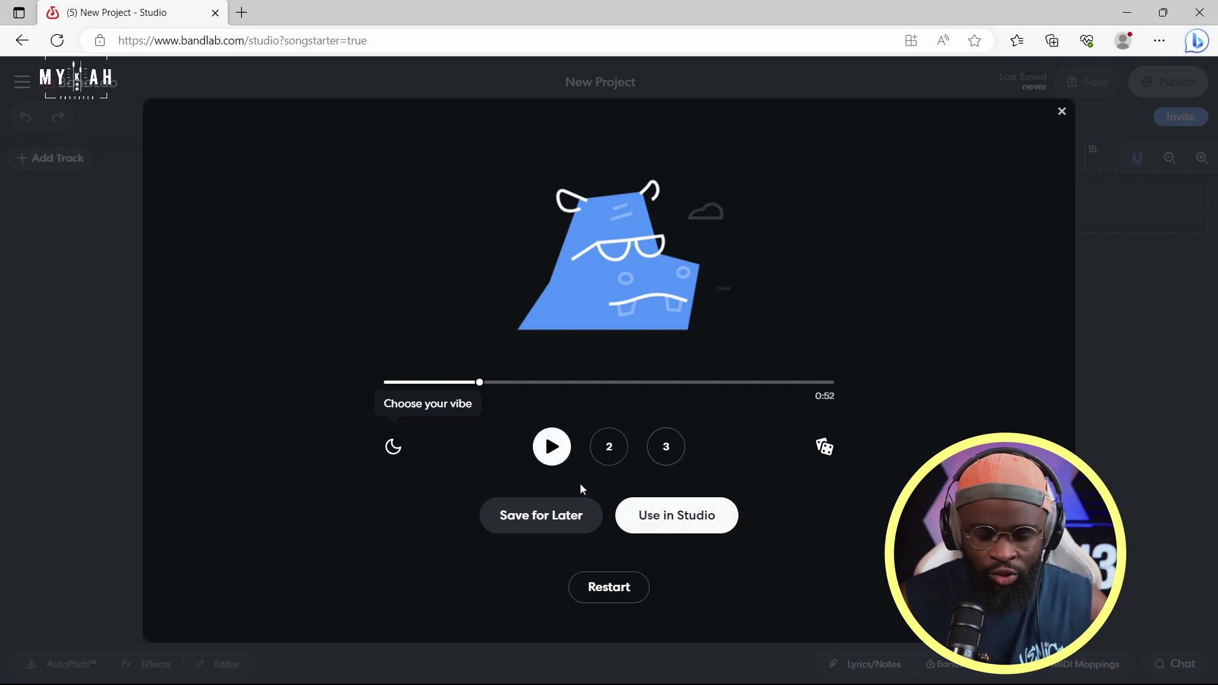
{"action": "left_click", "coordinate": [610, 448]}
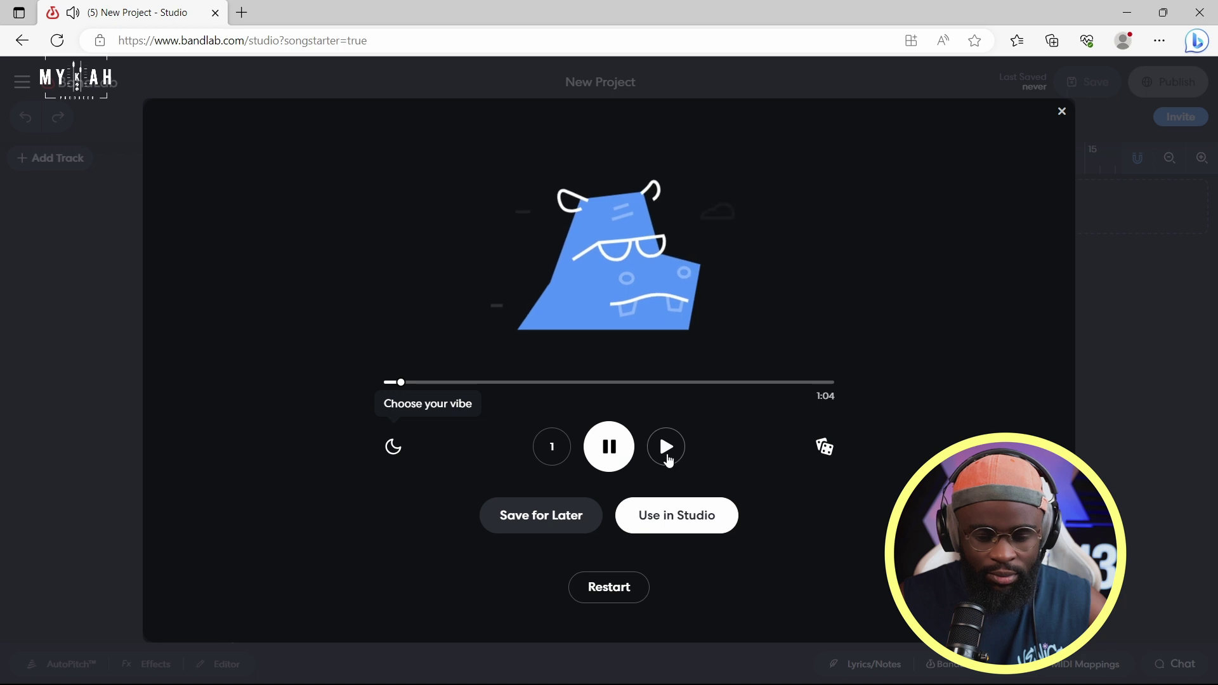
{"action": "left_click", "coordinate": [667, 454]}
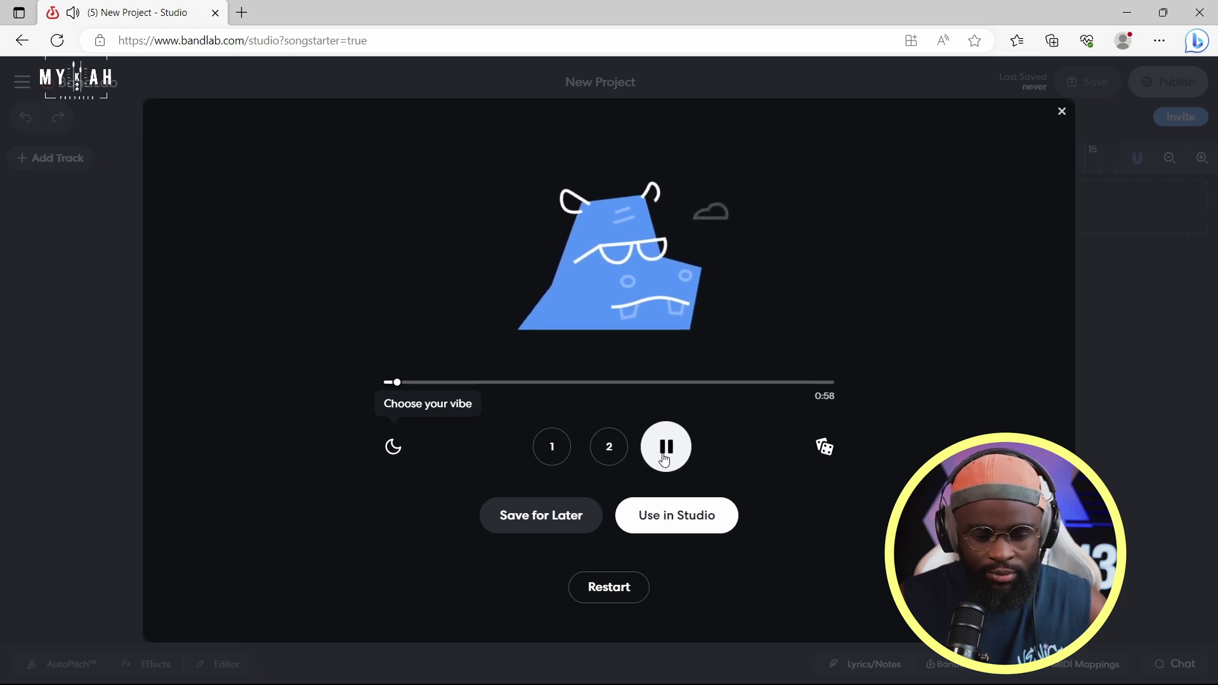
Step: Audition the third idea in the alternative vibes, returning to the night vibe
{"action": "left_click", "coordinate": [391, 448]}
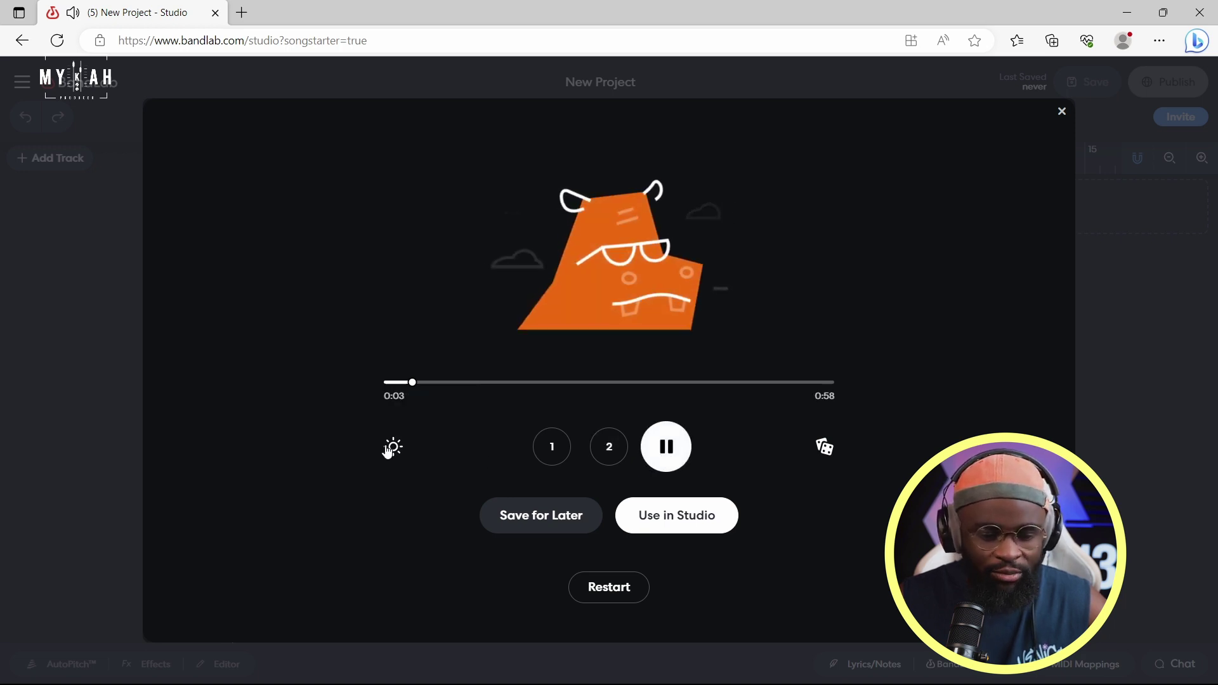
{"action": "left_click", "coordinate": [392, 457]}
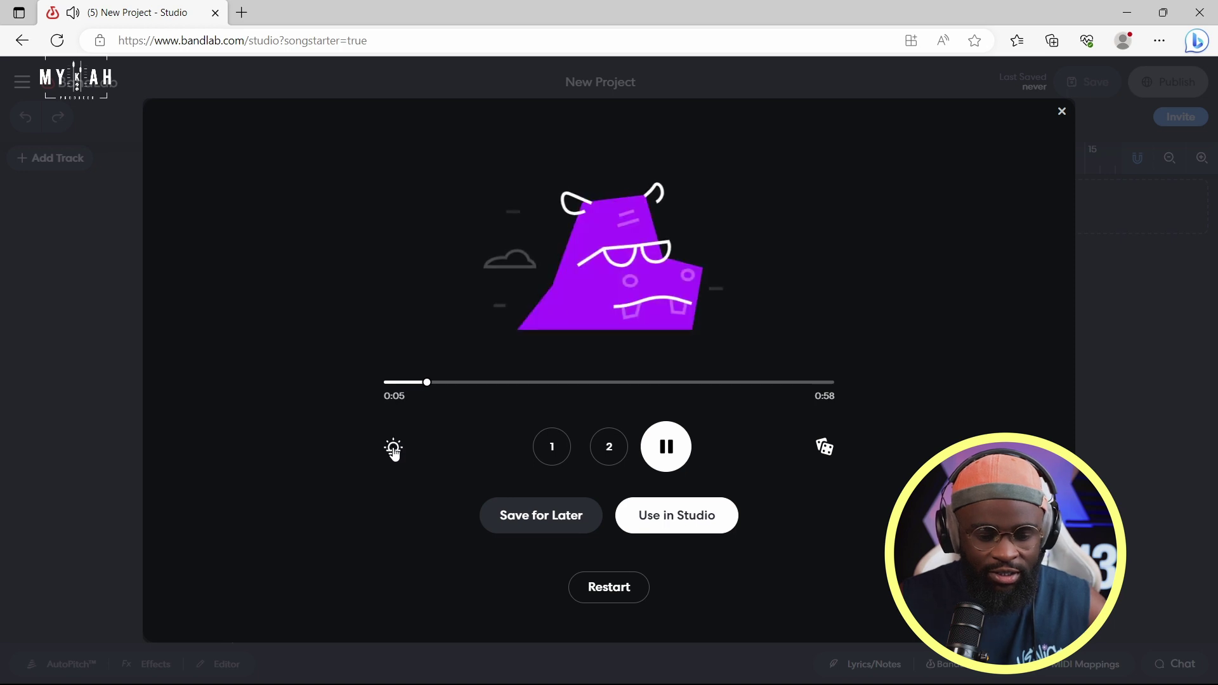
{"action": "left_click", "coordinate": [394, 450]}
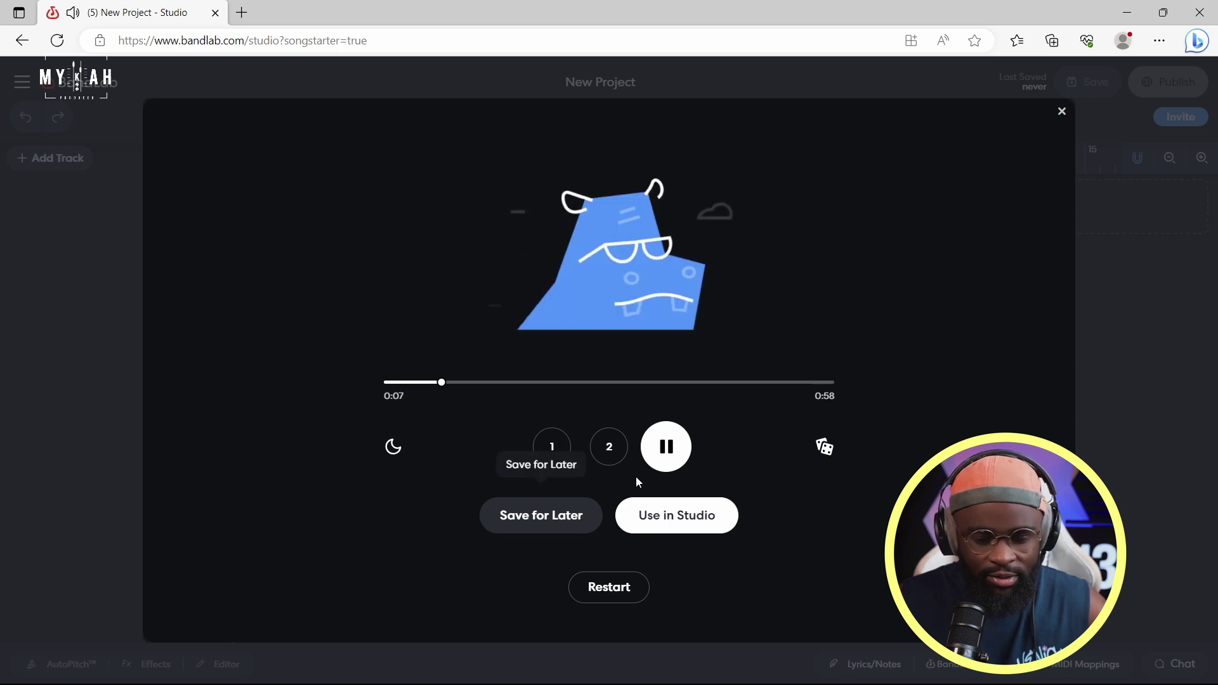
Step: Listen to the first idea again, pause it, and bring it into the studio for editing
{"action": "left_click", "coordinate": [553, 450]}
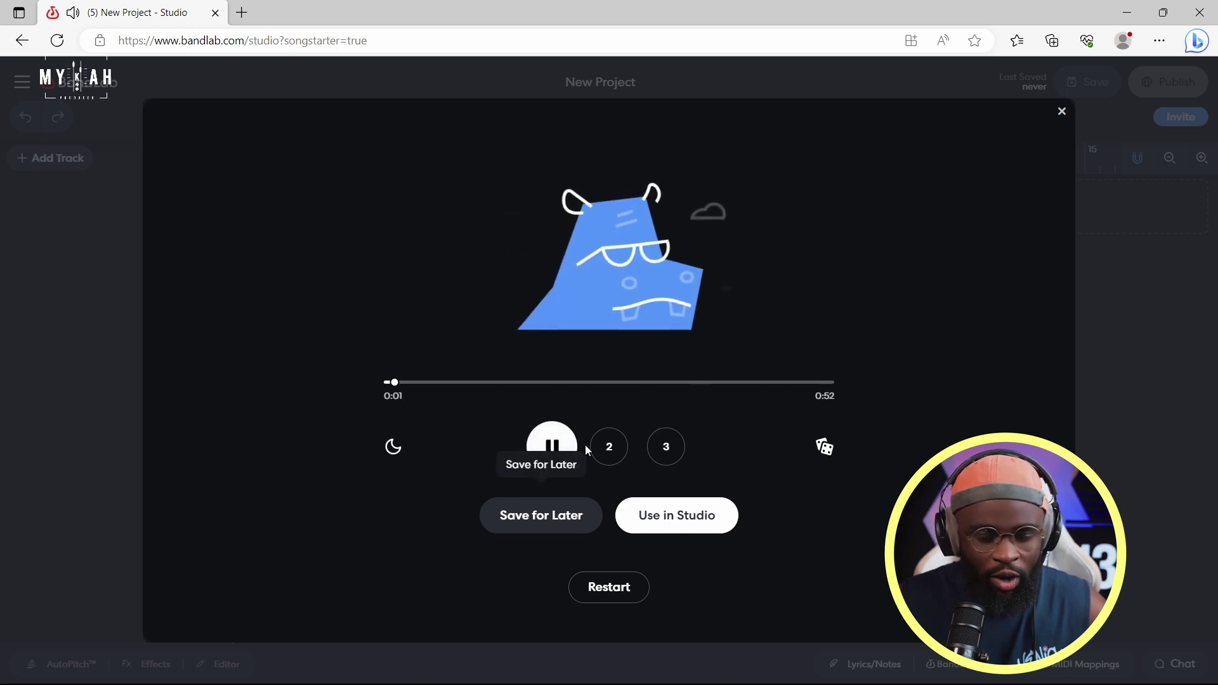
{"action": "left_click", "coordinate": [557, 448]}
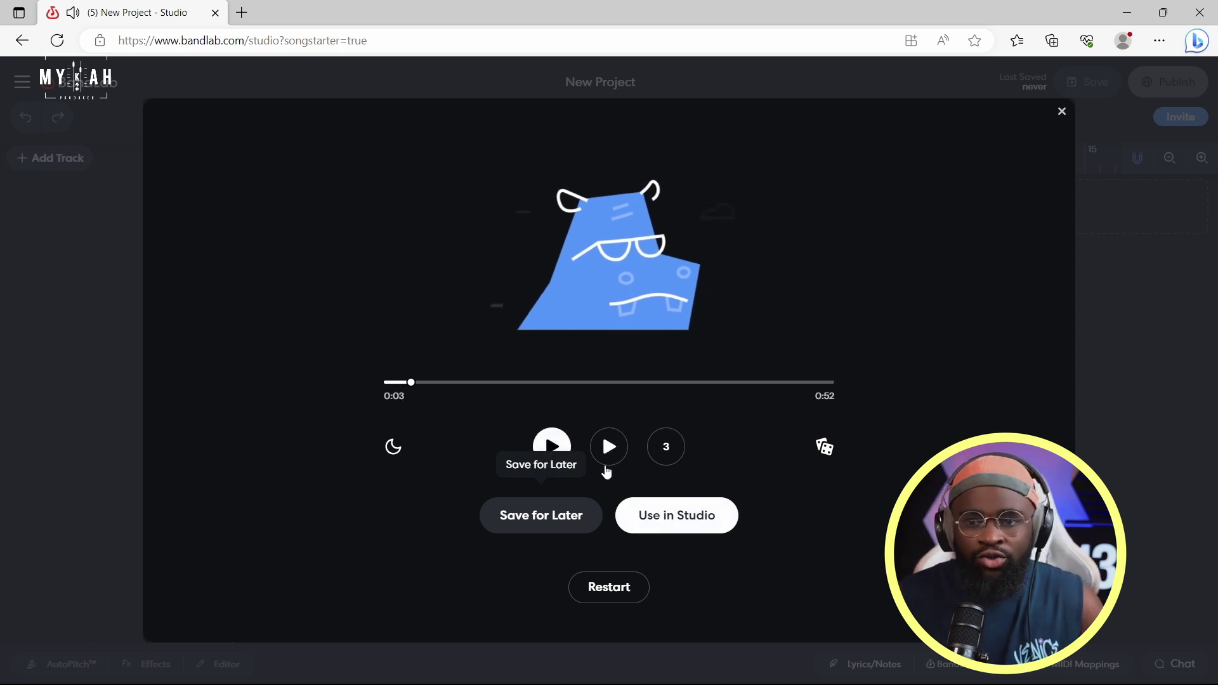
{"action": "left_click", "coordinate": [675, 524]}
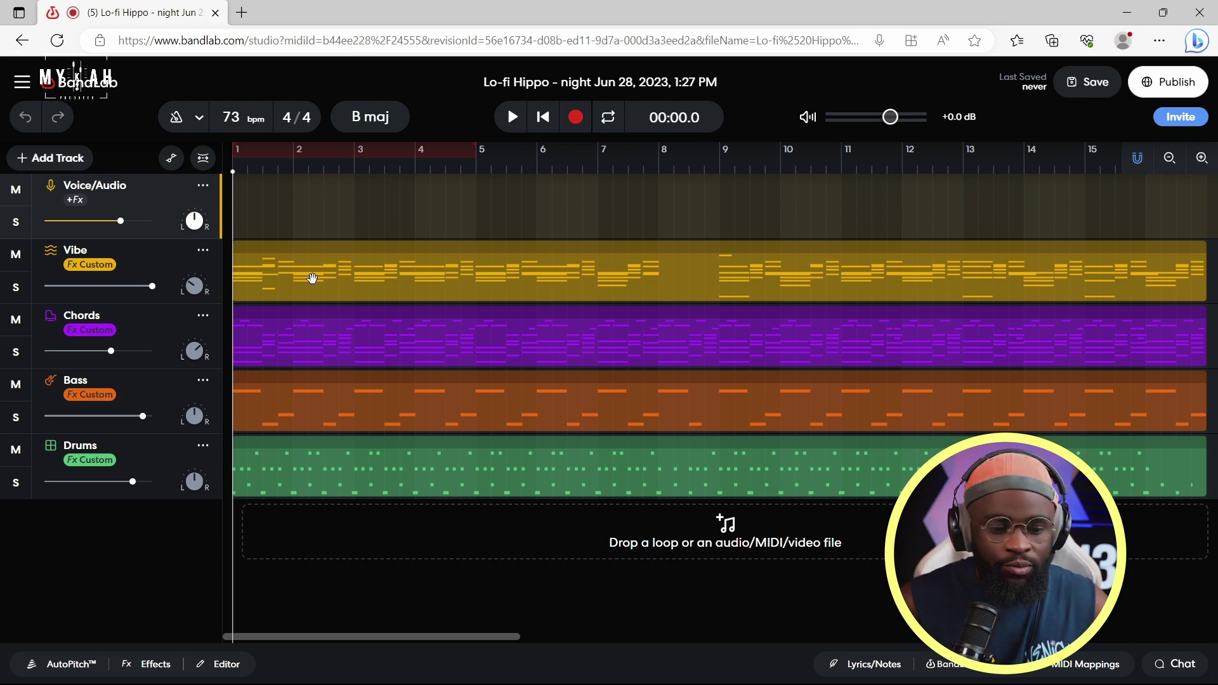
Step: Solo the Vibe track and play it back on its own from the start
{"action": "left_click", "coordinate": [16, 288]}
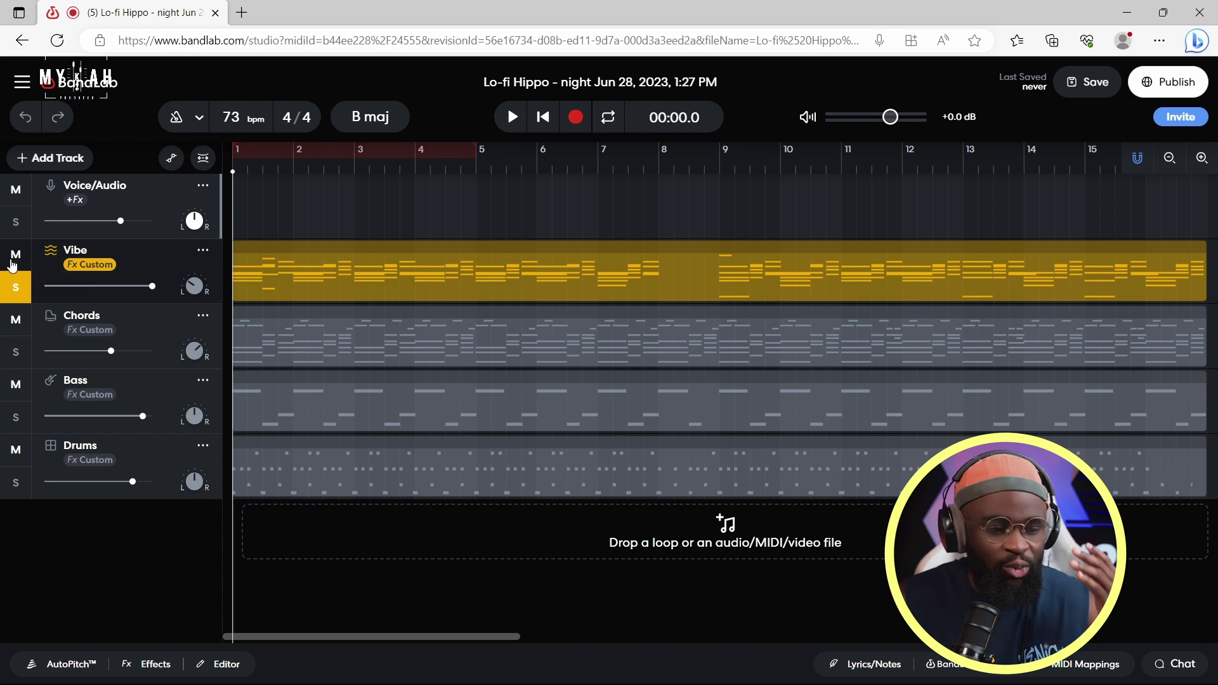
{"action": "left_click", "coordinate": [16, 267]}
{"action": "left_click", "coordinate": [10, 292]}
{"action": "left_click", "coordinate": [11, 291]}
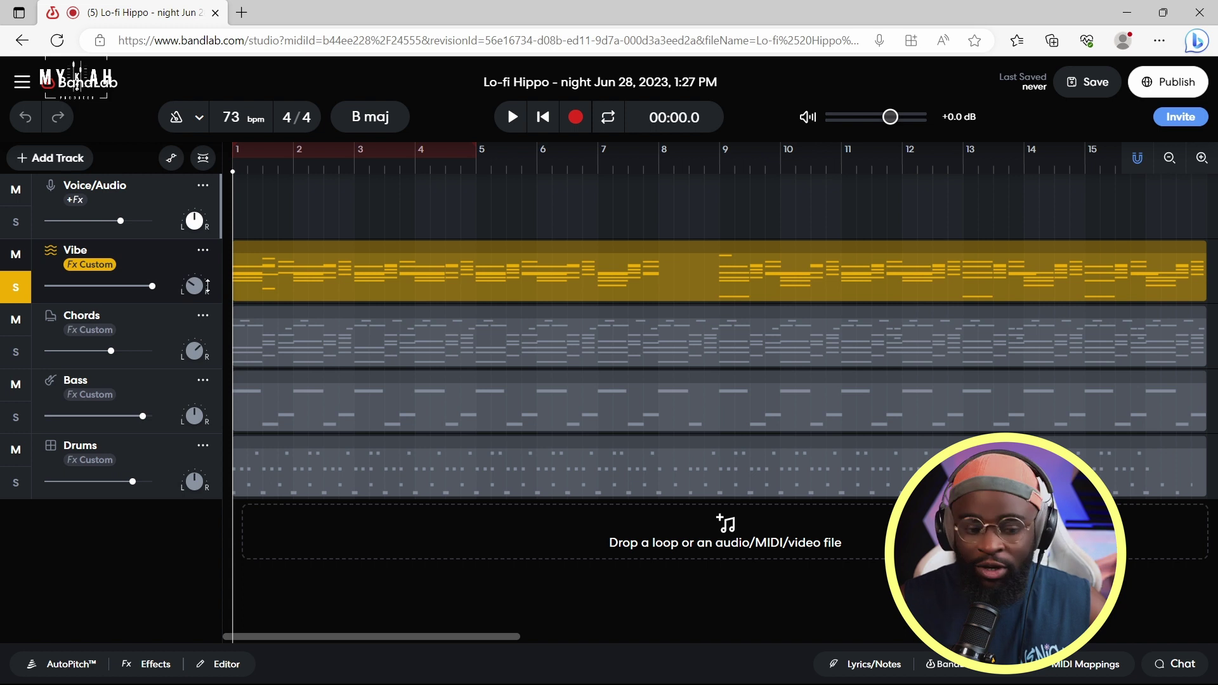
{"action": "key", "text": "space"}
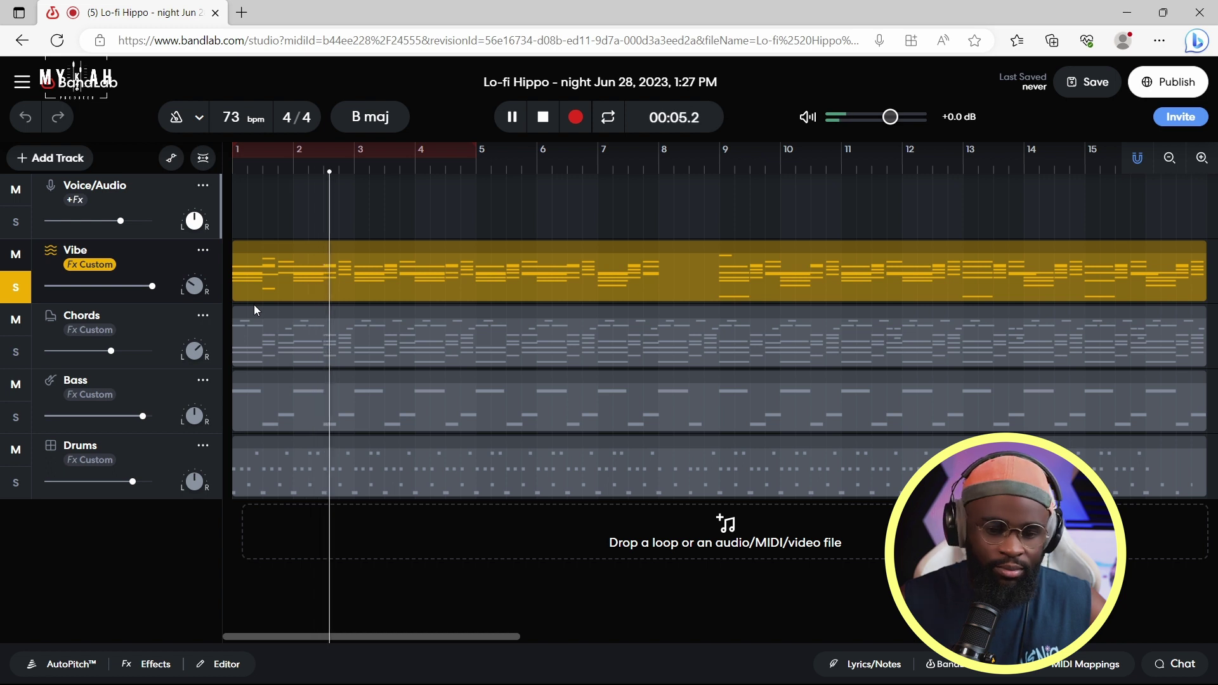
{"action": "key", "text": "space"}
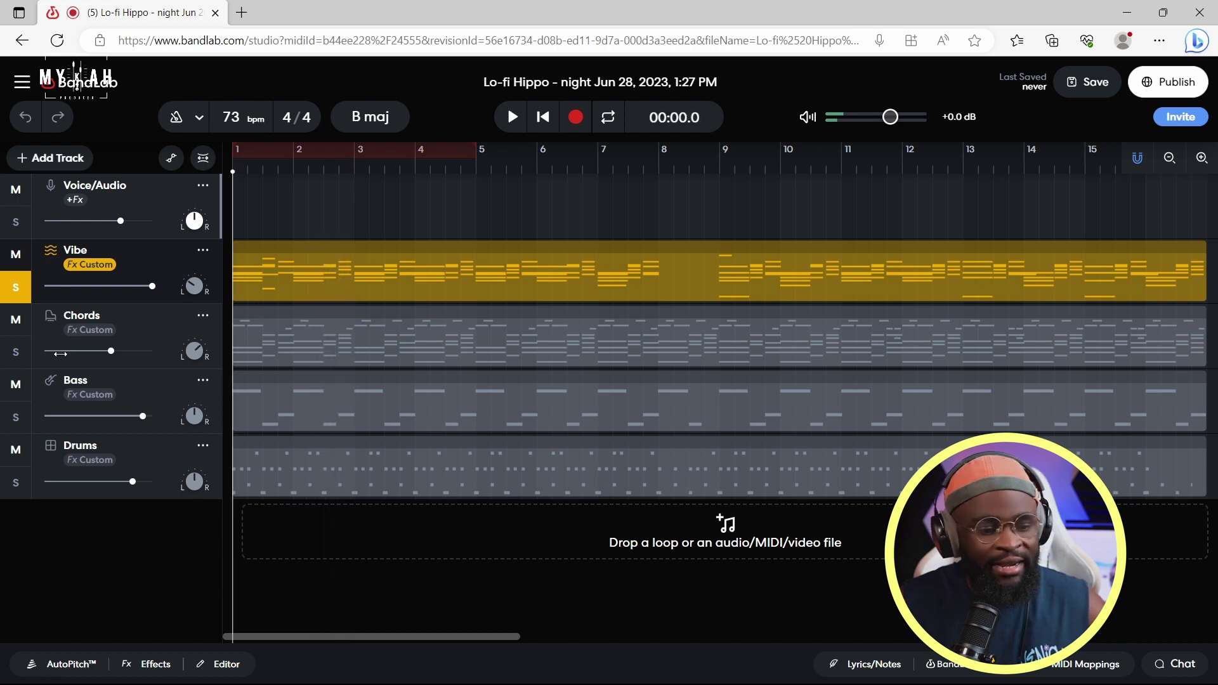
Step: Solo the Chords track alongside Vibe and play the two together
{"action": "left_click", "coordinate": [16, 353]}
{"action": "key", "text": "space"}
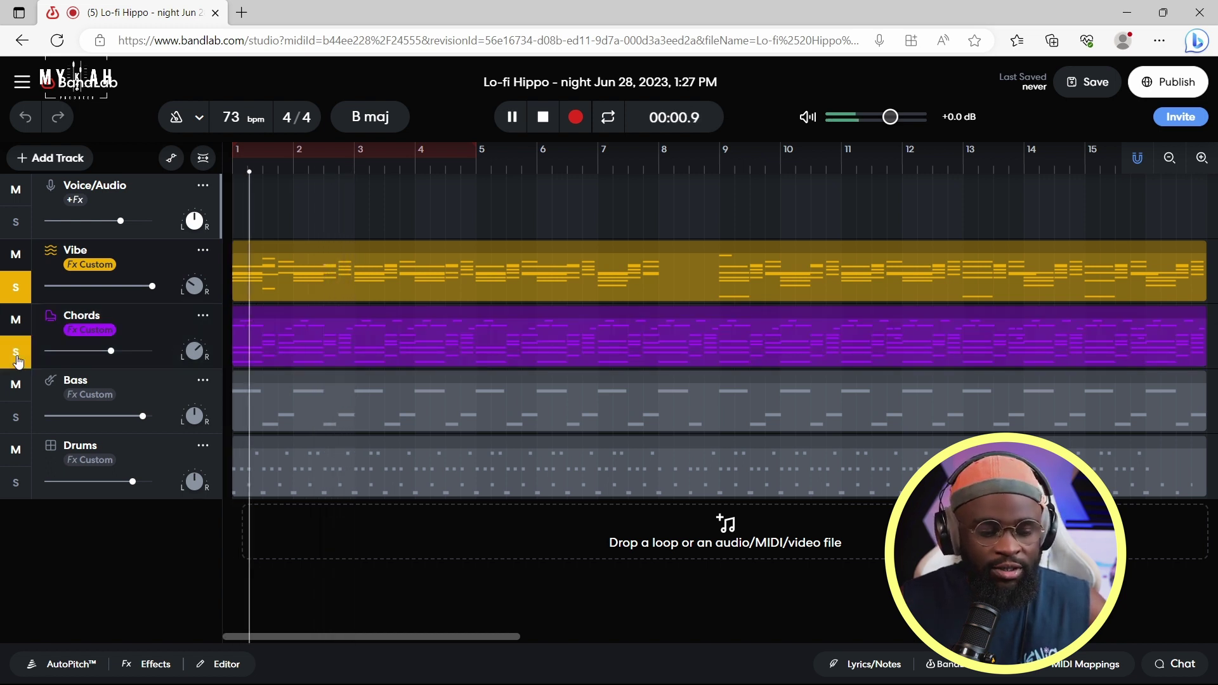
{"action": "key", "text": "space"}
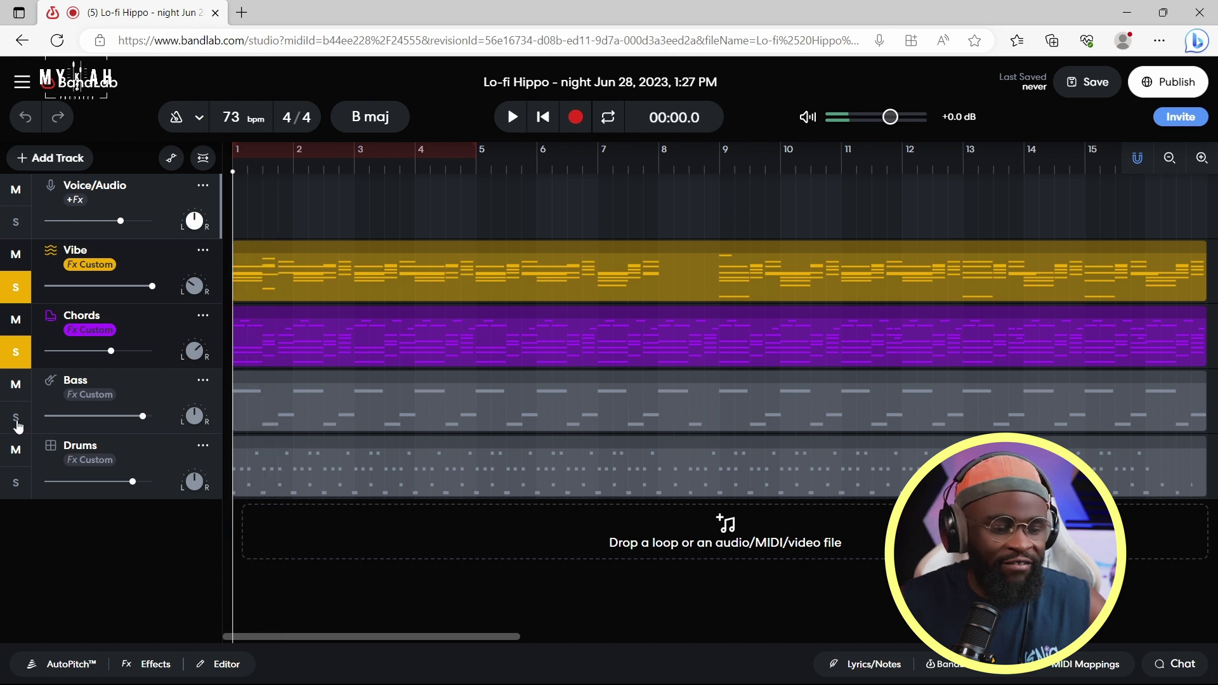
Step: Add the Bass and Drums tracks to the soloed group while playing back the song, and stop playback
{"action": "left_click", "coordinate": [16, 417]}
{"action": "key", "text": "space"}
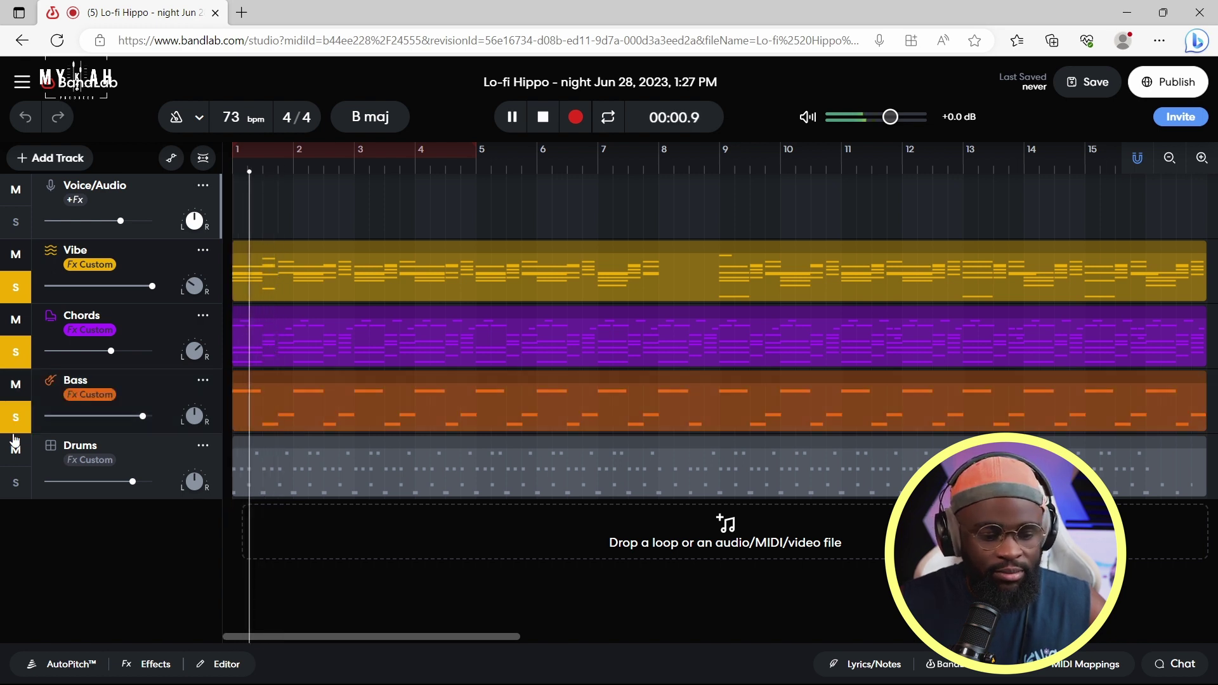
{"action": "left_click", "coordinate": [15, 485]}
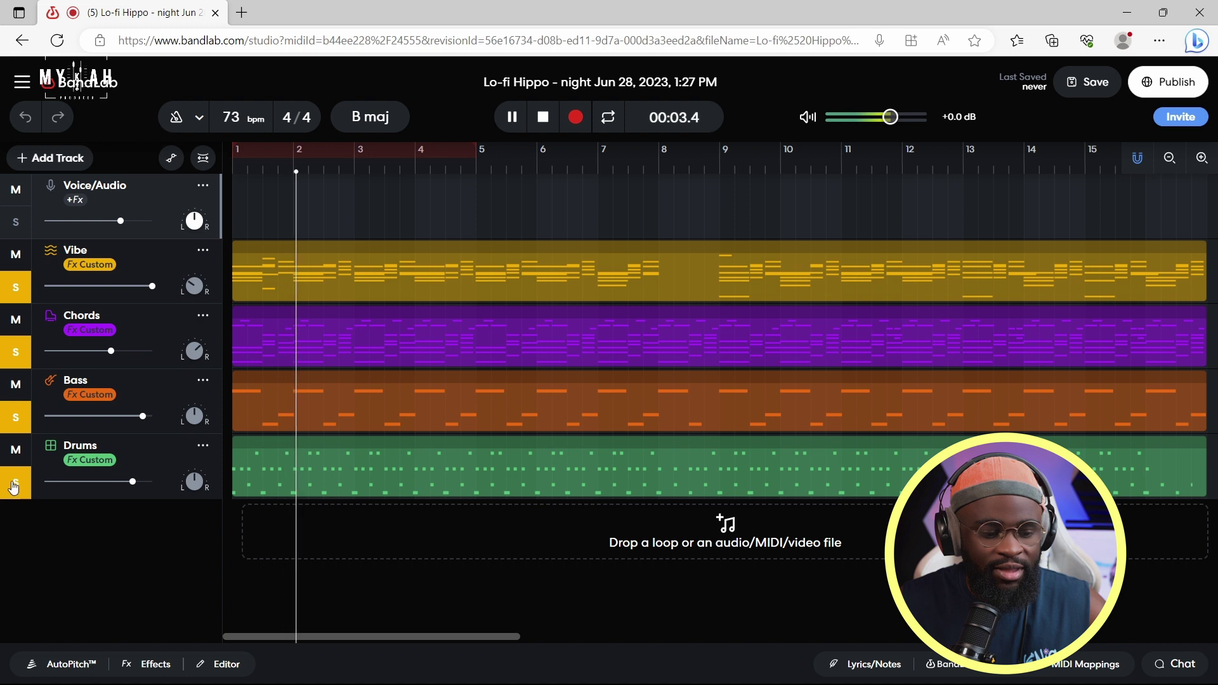
{"action": "key", "text": "space"}
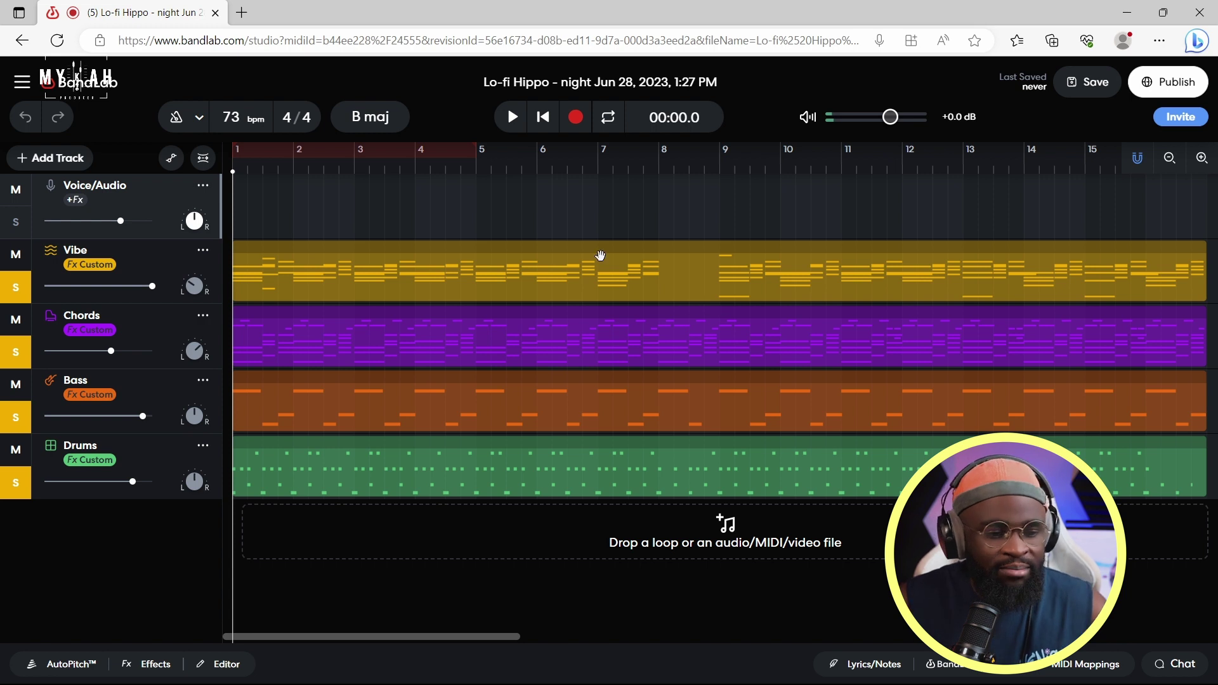
Step: Turn on the metronome and test starting and stopping playback from the beginning of the song
{"action": "left_click", "coordinate": [175, 122]}
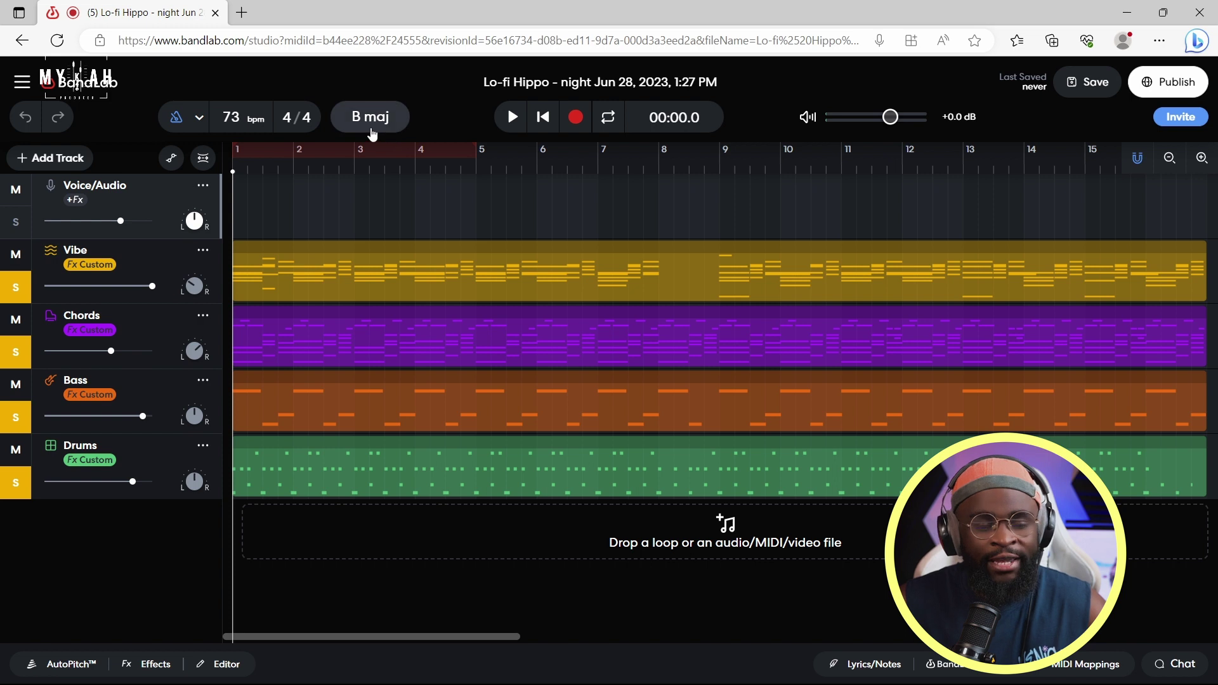
{"action": "left_click", "coordinate": [513, 119]}
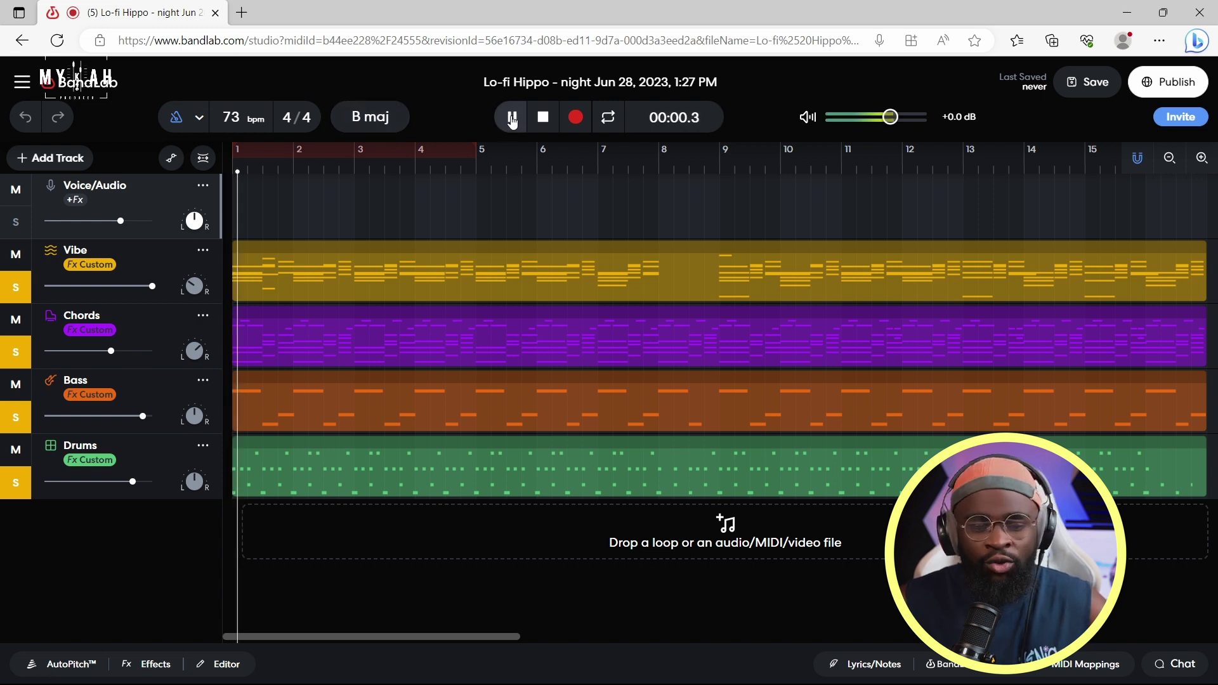
{"action": "left_click", "coordinate": [514, 122]}
{"action": "left_click", "coordinate": [517, 126]}
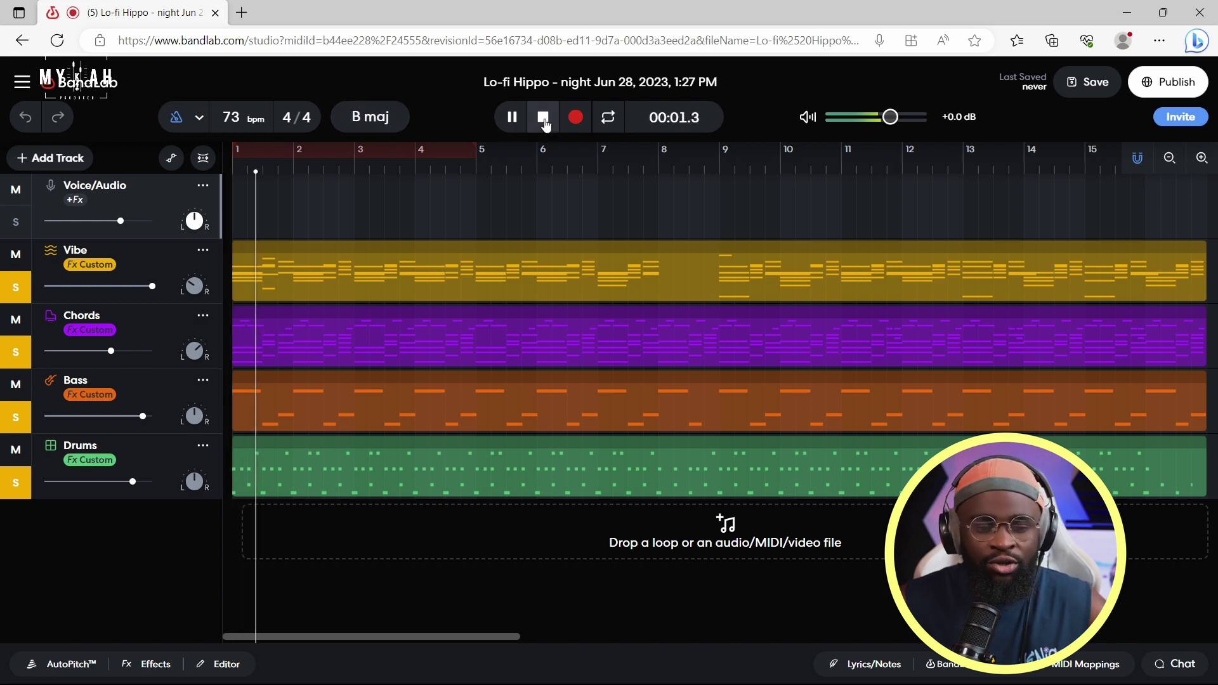
{"action": "left_click", "coordinate": [543, 118]}
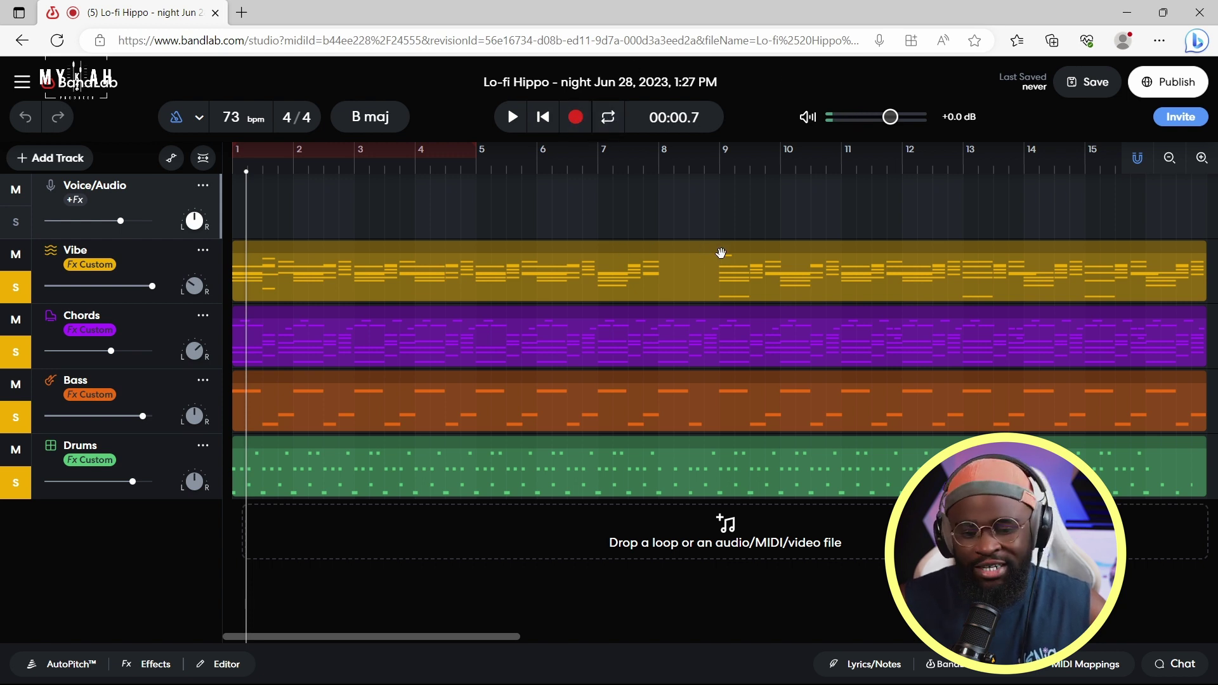
{"action": "key", "text": "space"}
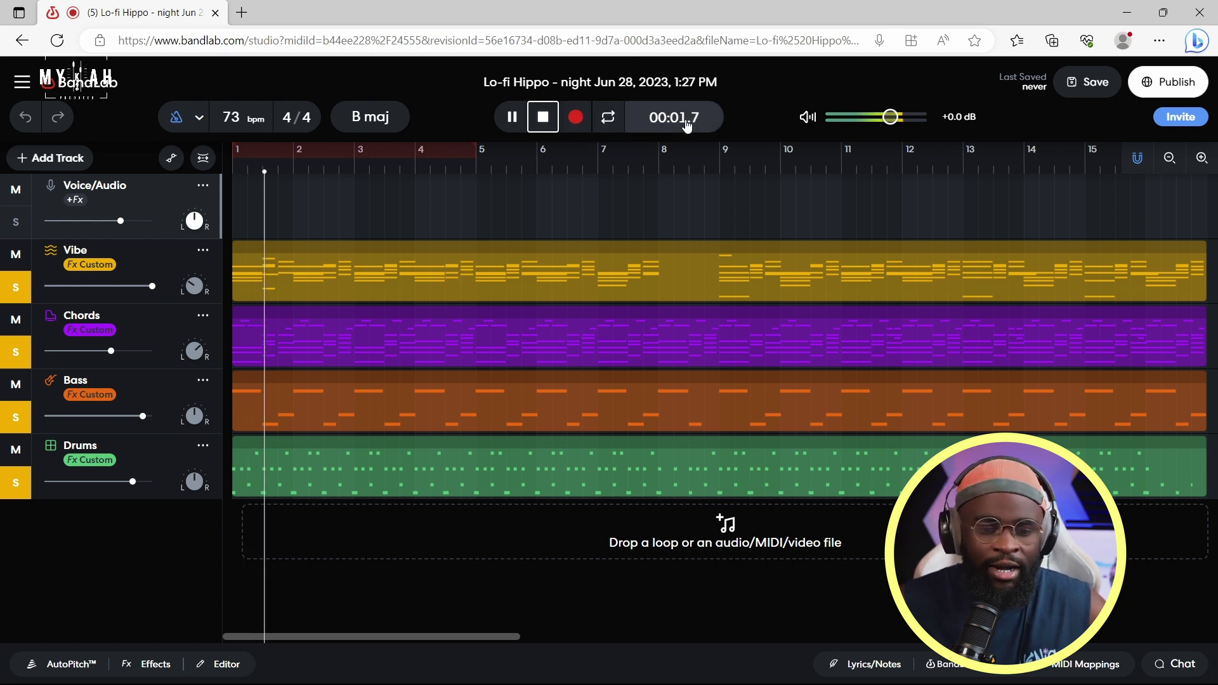
{"action": "key", "text": "space"}
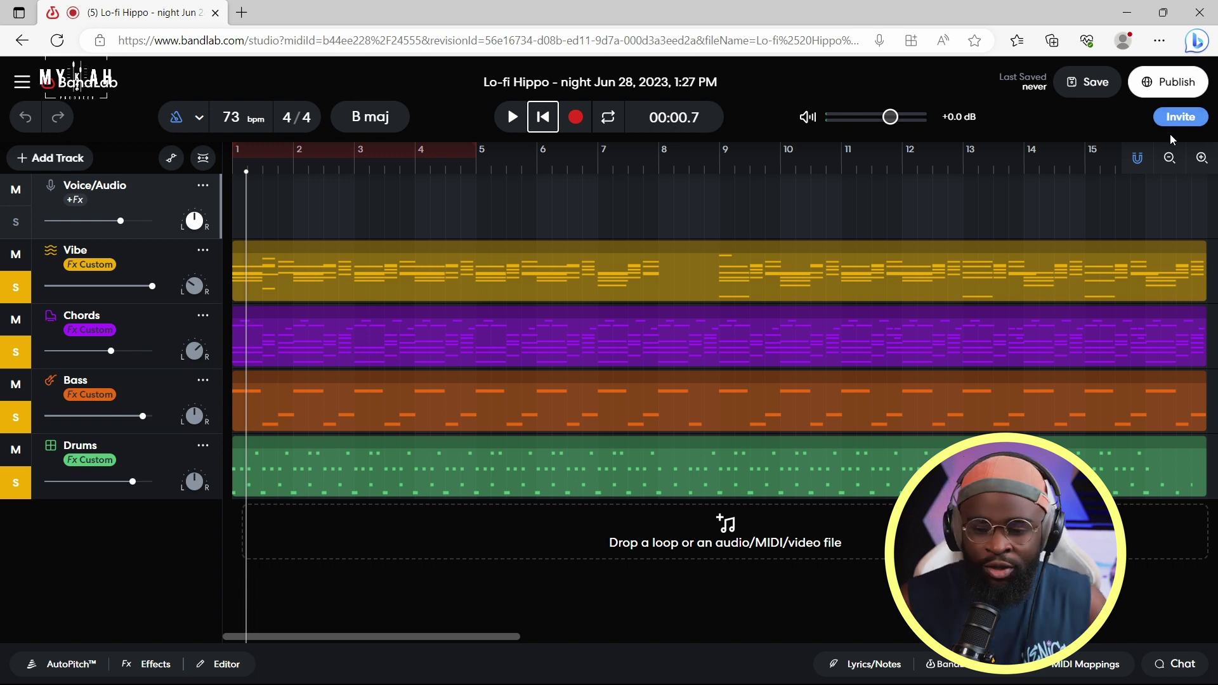
Step: Save the project through the collaborator invitation, send "whats up" in the project chat, and close the chat
{"action": "left_click", "coordinate": [1189, 121]}
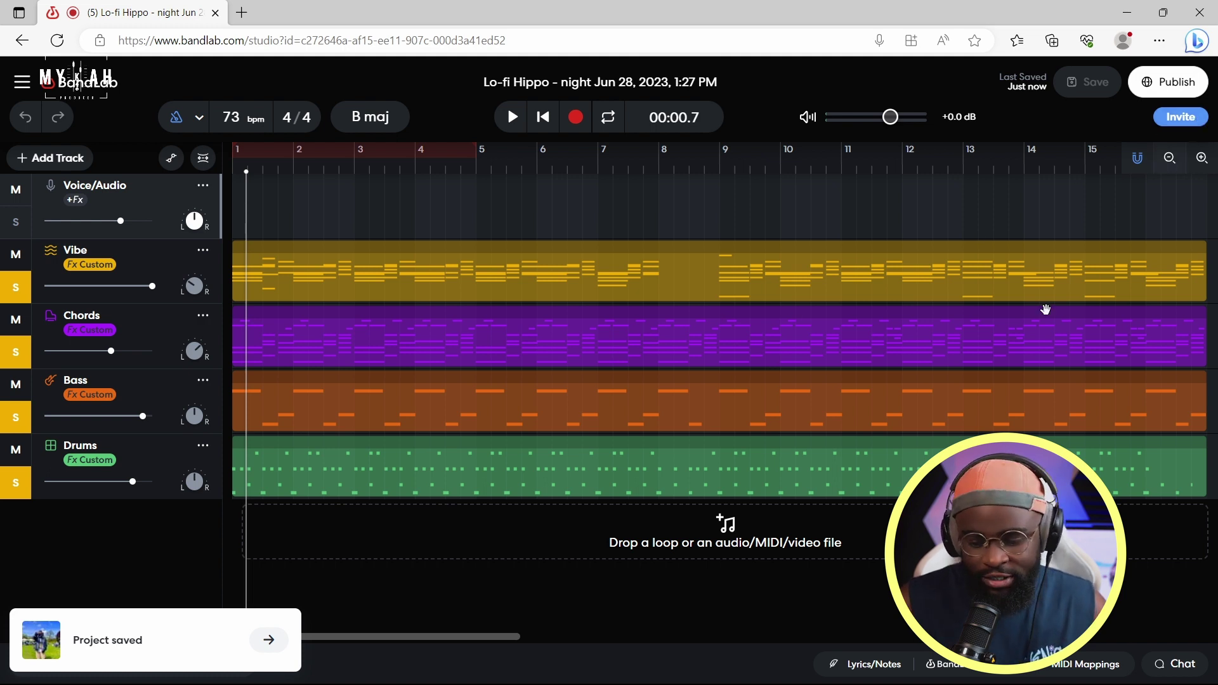
{"action": "left_click", "coordinate": [1153, 663]}
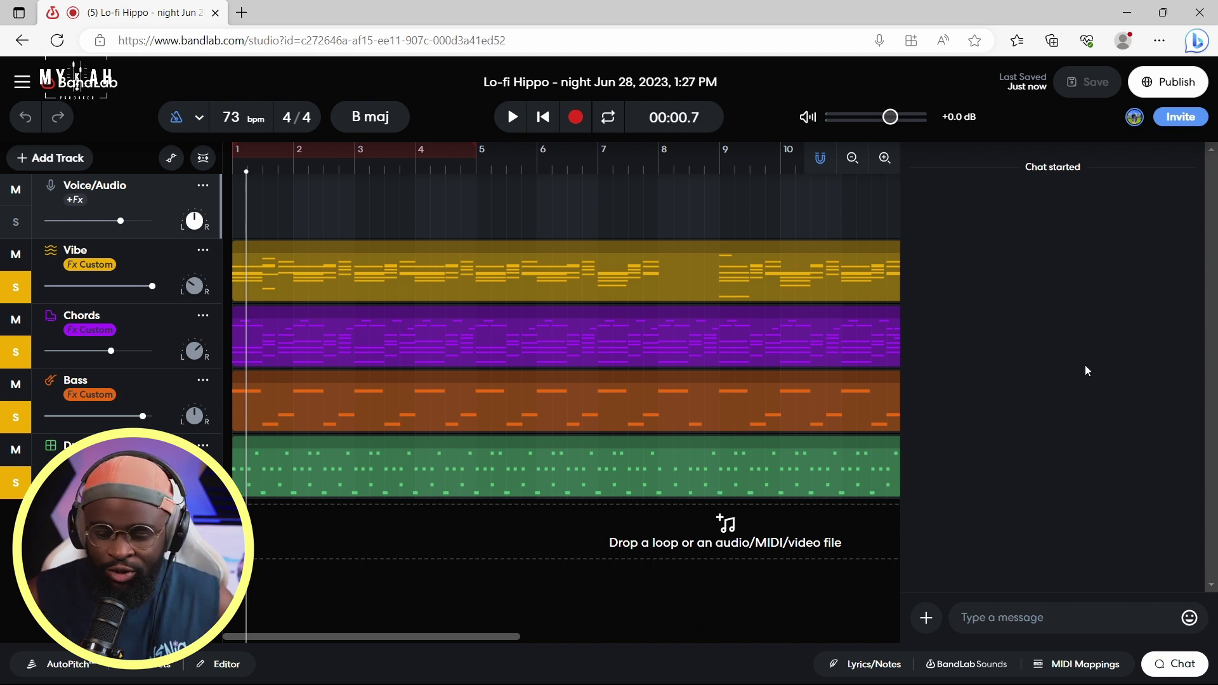
{"action": "type", "text": "whats up"}
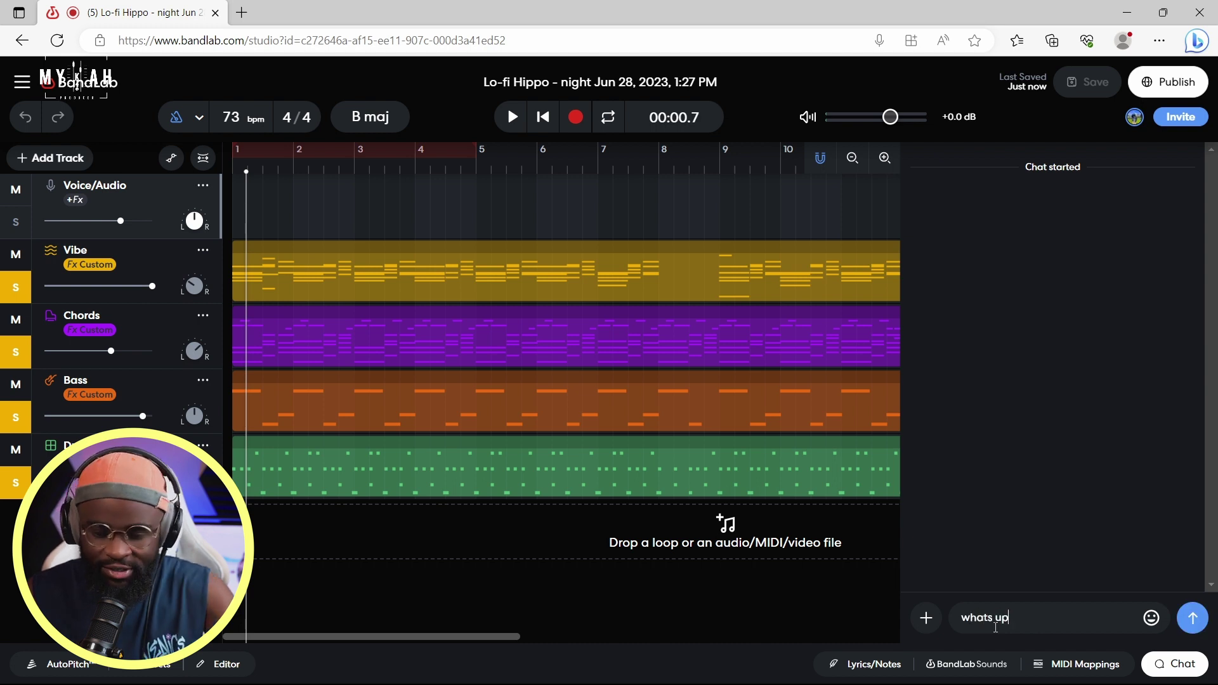
{"action": "key", "text": "Return"}
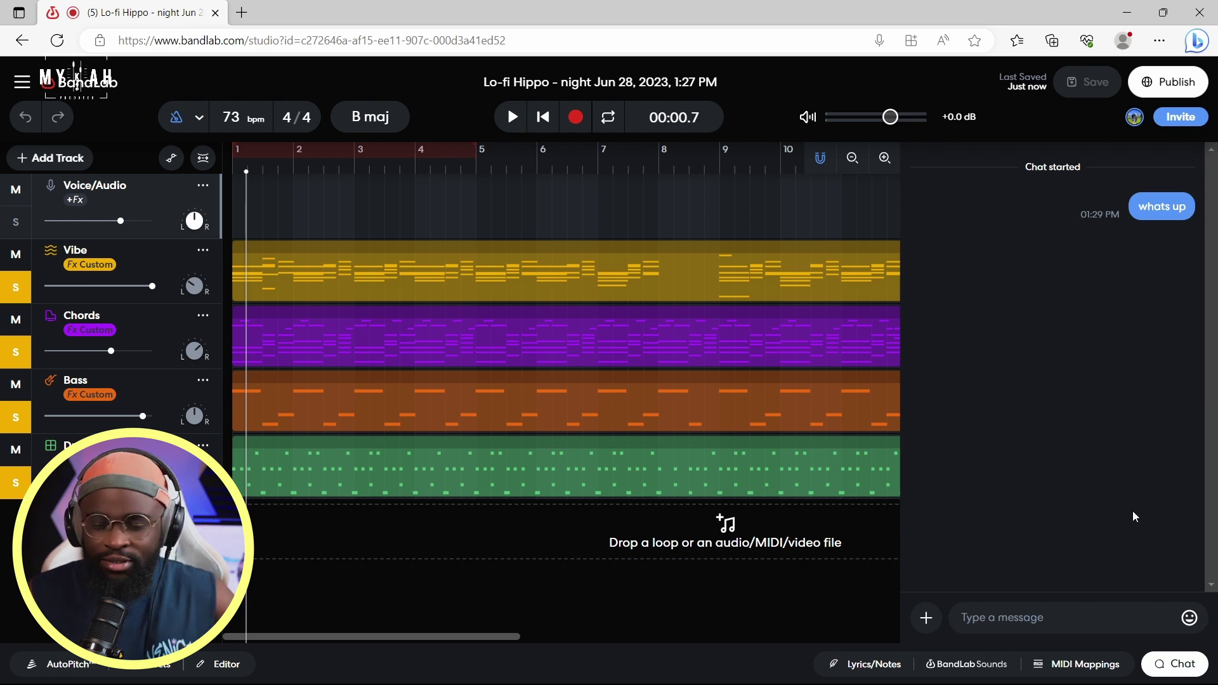
{"action": "left_click", "coordinate": [1166, 672]}
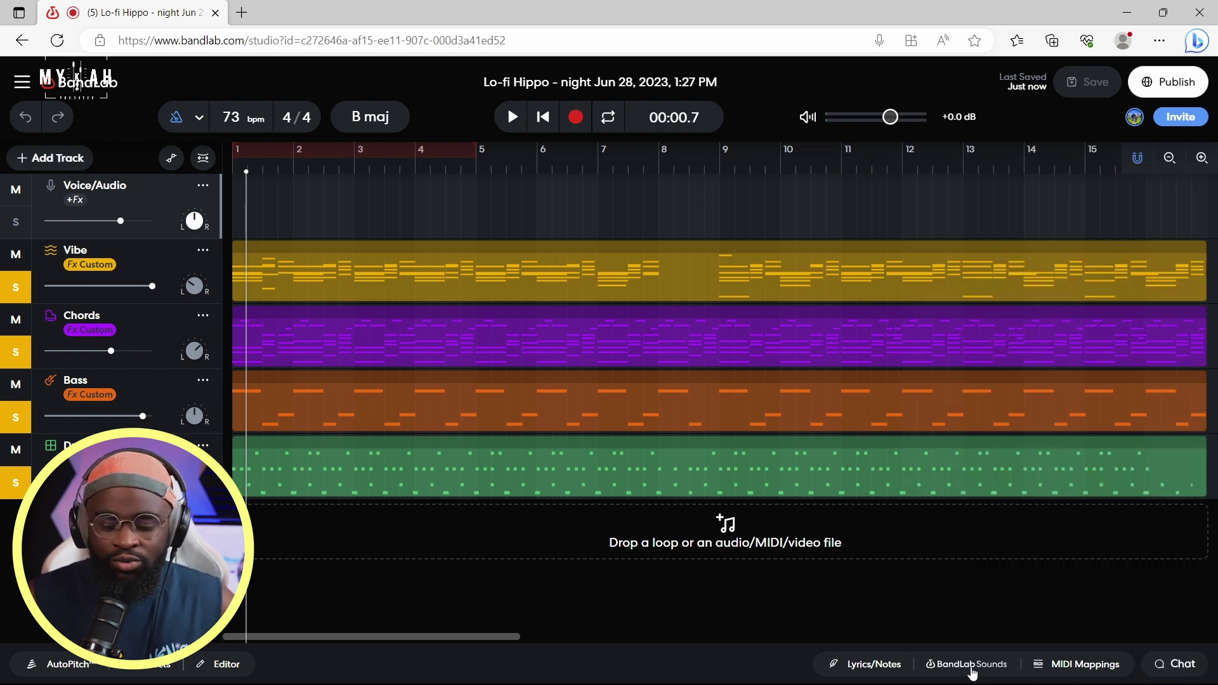
Step: Open the BandLab Sounds library and browse the available sound packs
{"action": "left_click", "coordinate": [966, 664]}
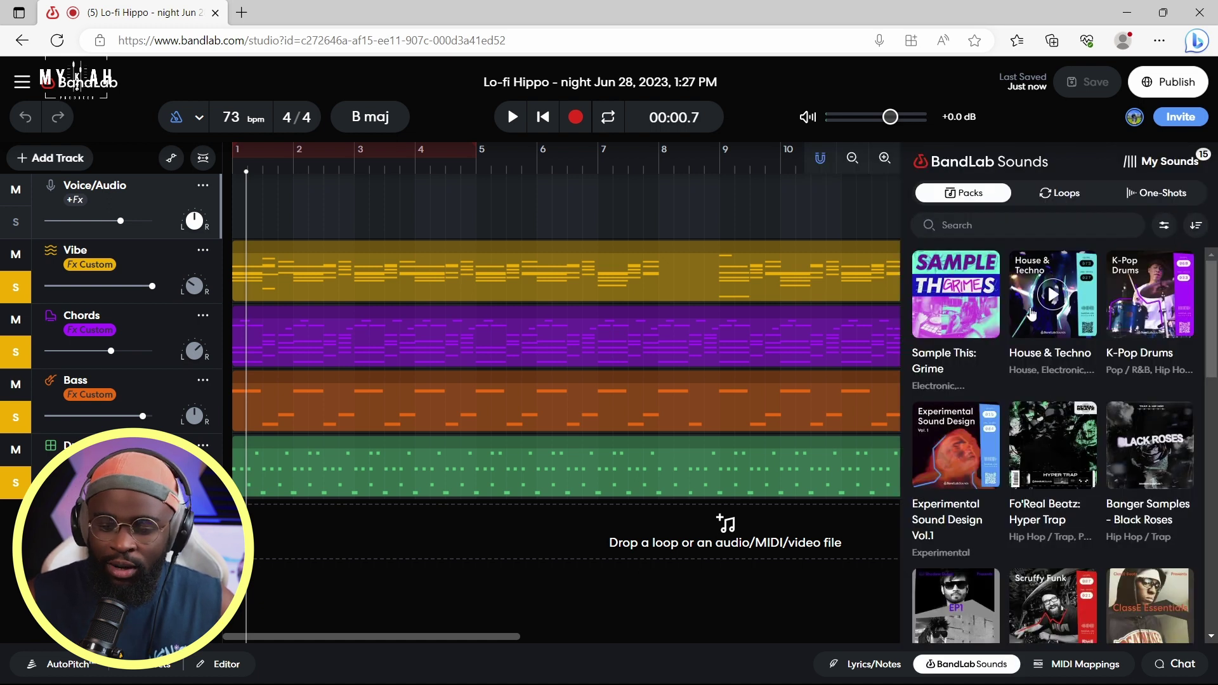
{"action": "scroll", "coordinate": [971, 419], "scroll_direction": "down", "scroll_amount": 5}
{"action": "scroll", "coordinate": [977, 435], "scroll_direction": "down", "scroll_amount": 3}
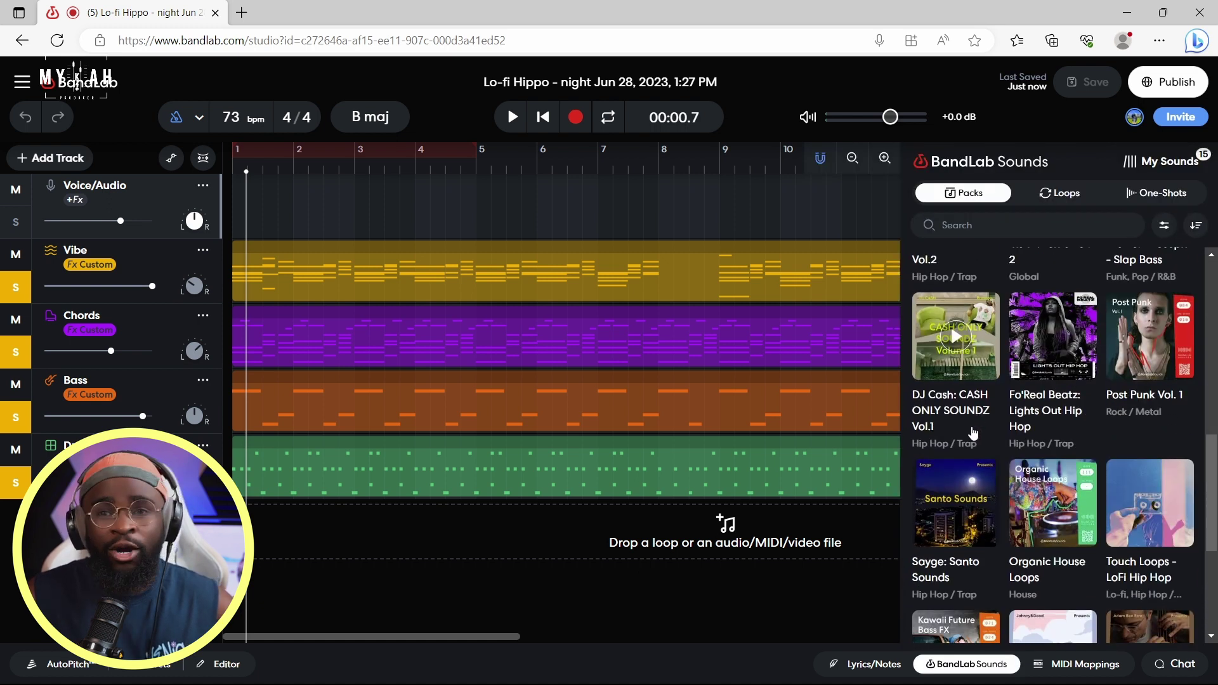
Step: Enter "rynmgggjghgjgk" as sample text in the project's lyrics/notes, and close the notes
{"action": "scroll", "coordinate": [974, 444], "scroll_direction": "down", "scroll_amount": 2}
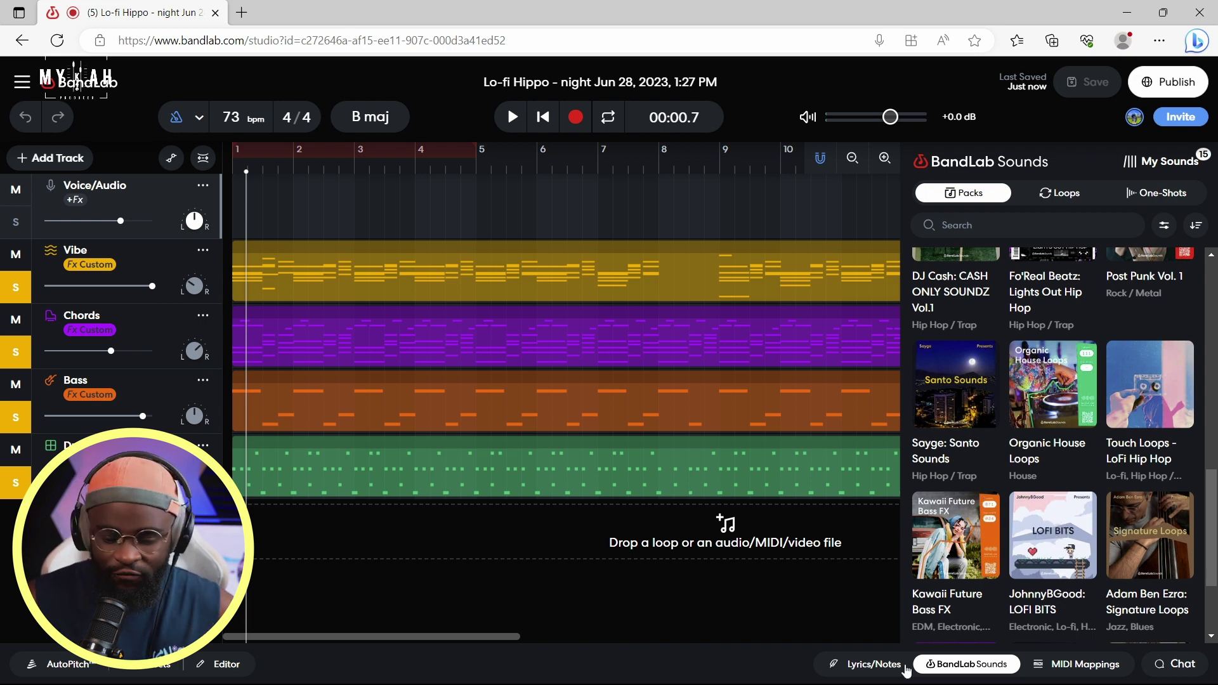
{"action": "left_click", "coordinate": [864, 666]}
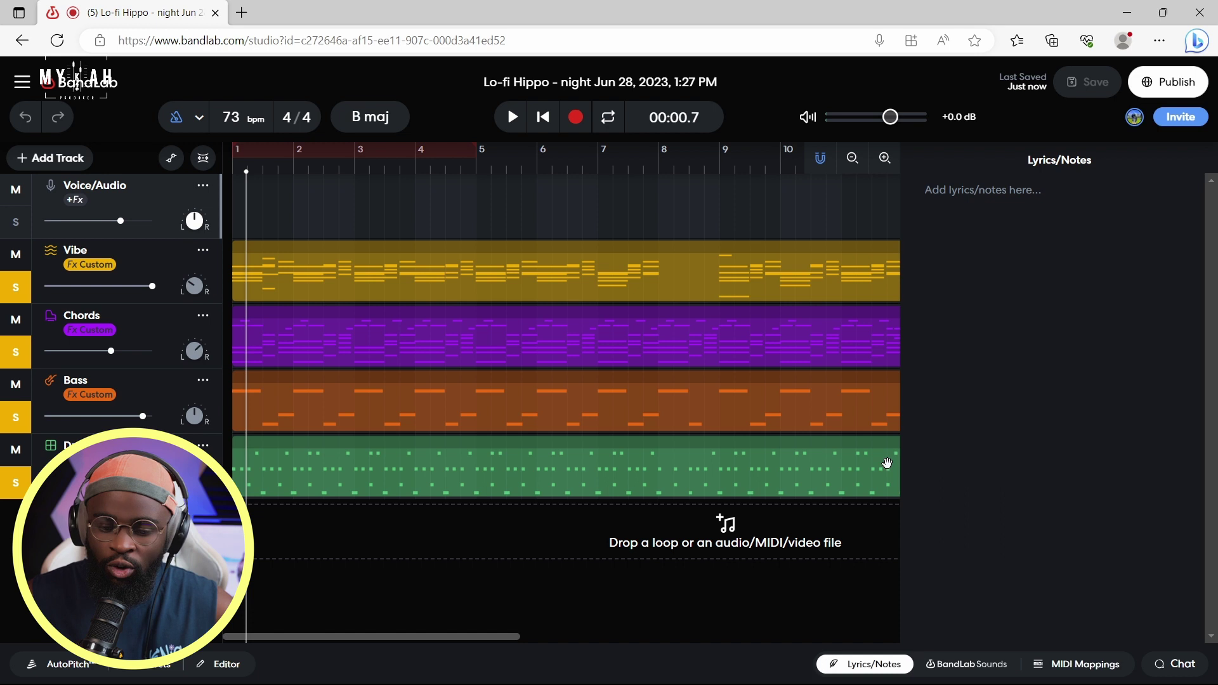
{"action": "left_click", "coordinate": [989, 205]}
{"action": "type", "text": "rynmgggjghgjgk"}
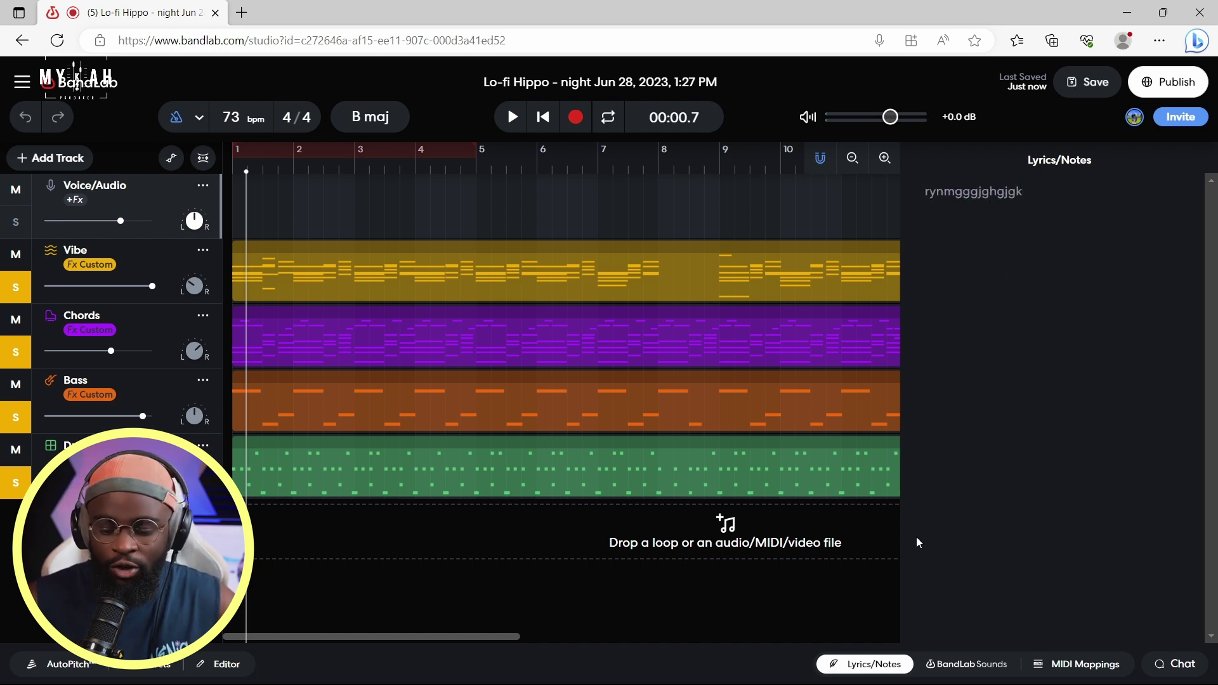
{"action": "left_click", "coordinate": [872, 665]}
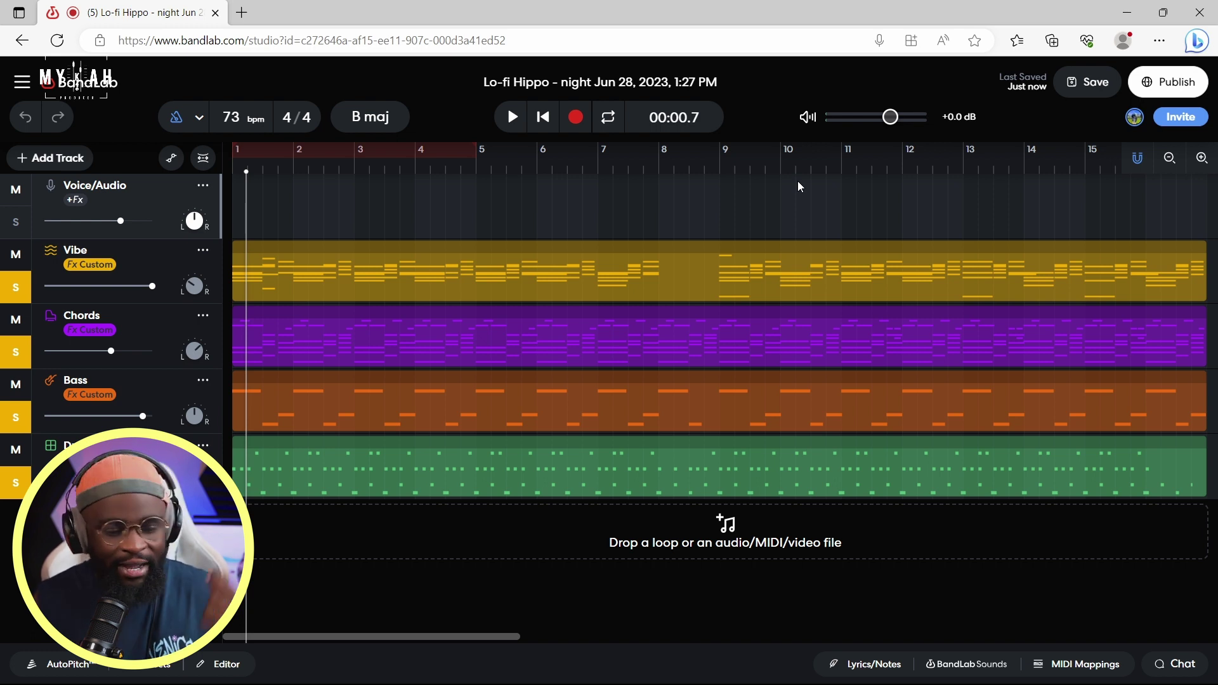
Step: Turn on looping over the first four bars, and test starting and stopping playback
{"action": "left_click", "coordinate": [1168, 159]}
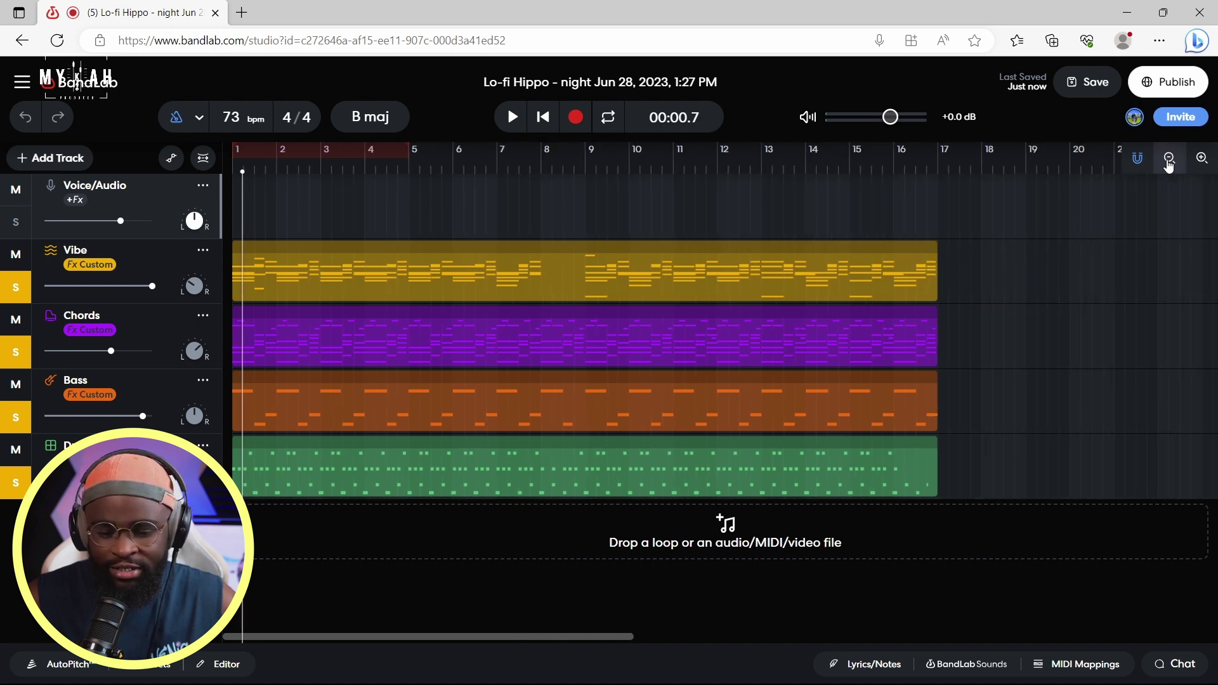
{"action": "left_click", "coordinate": [1169, 159]}
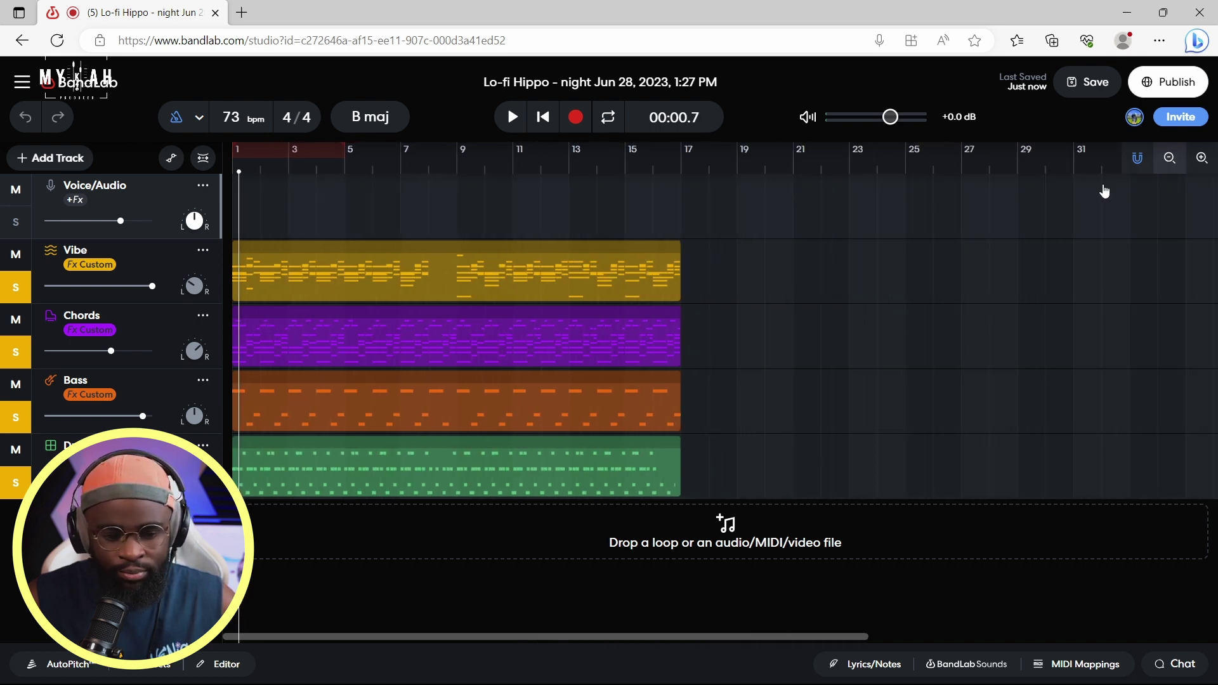
{"action": "left_click", "coordinate": [1202, 159]}
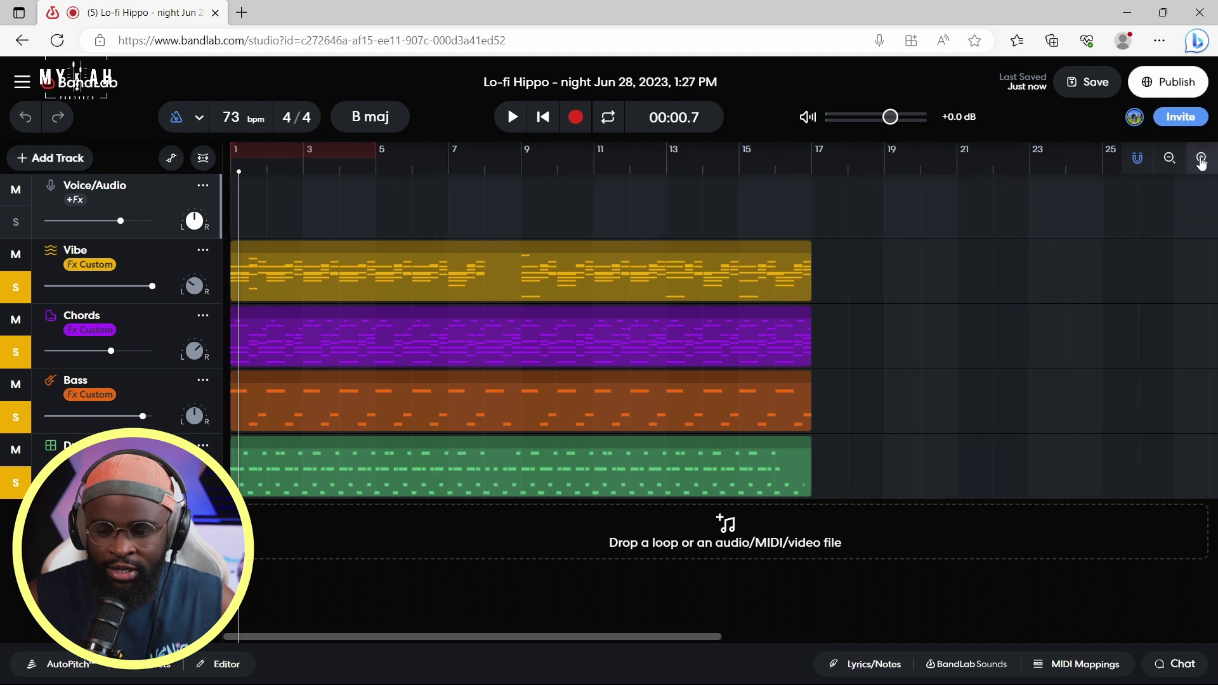
{"action": "left_click", "coordinate": [1169, 159]}
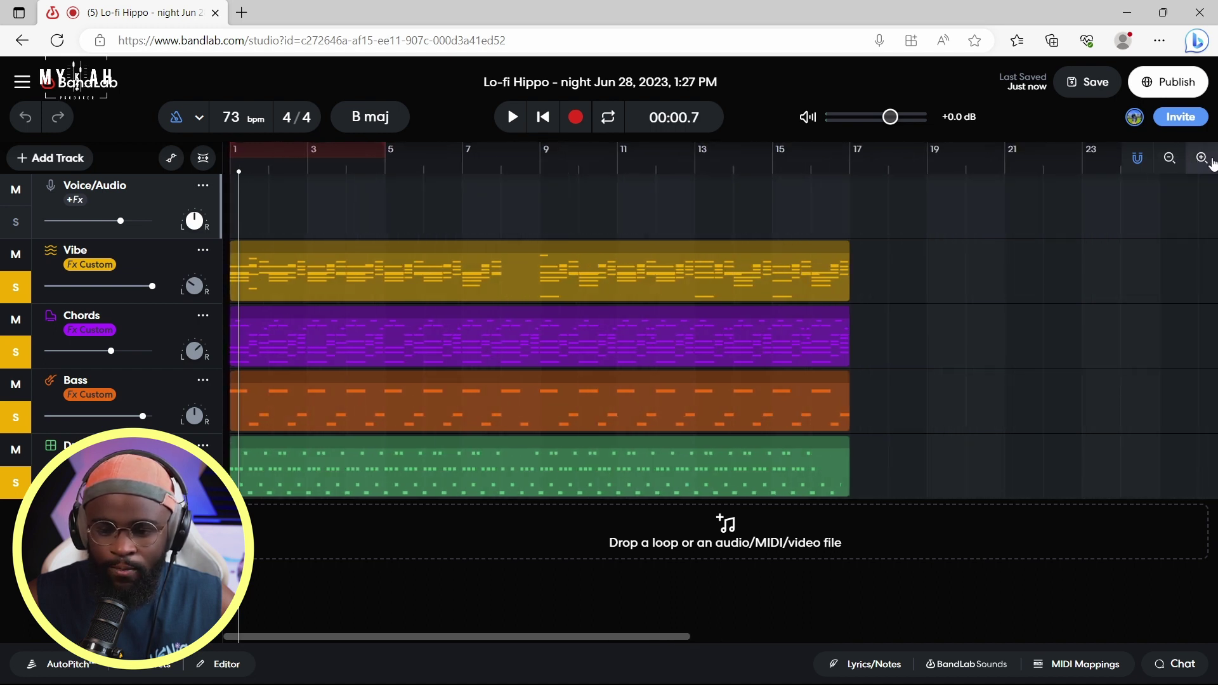
{"action": "left_click", "coordinate": [1202, 158]}
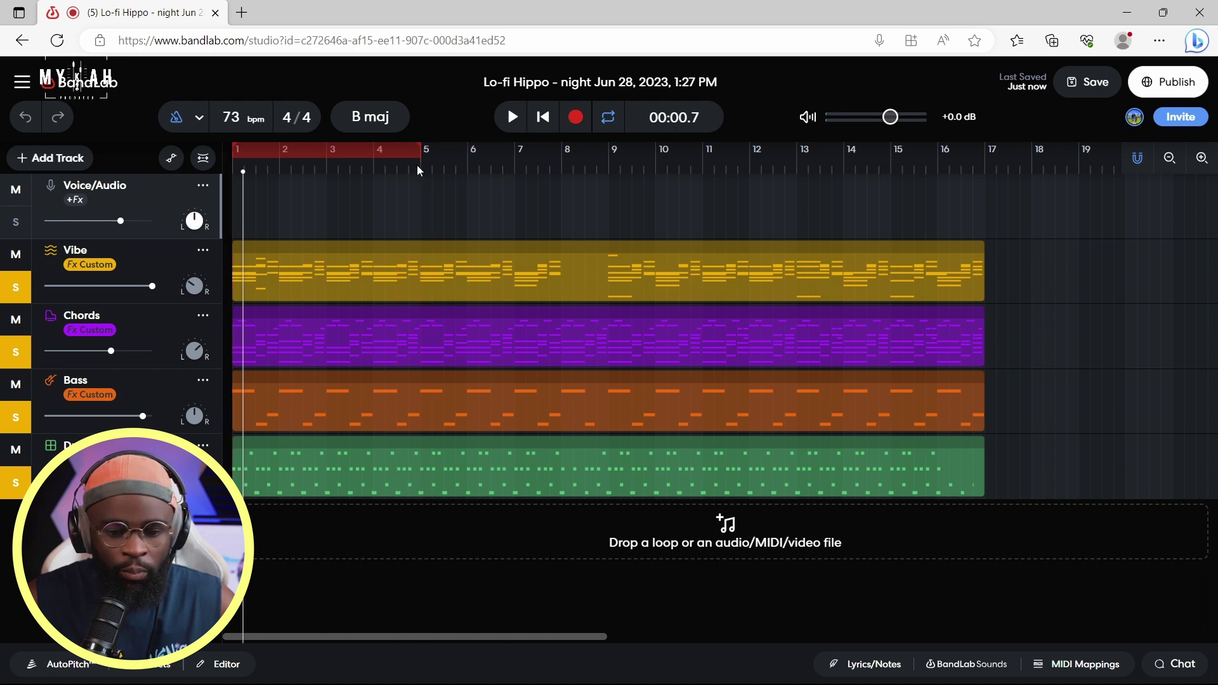
{"action": "key", "text": "space"}
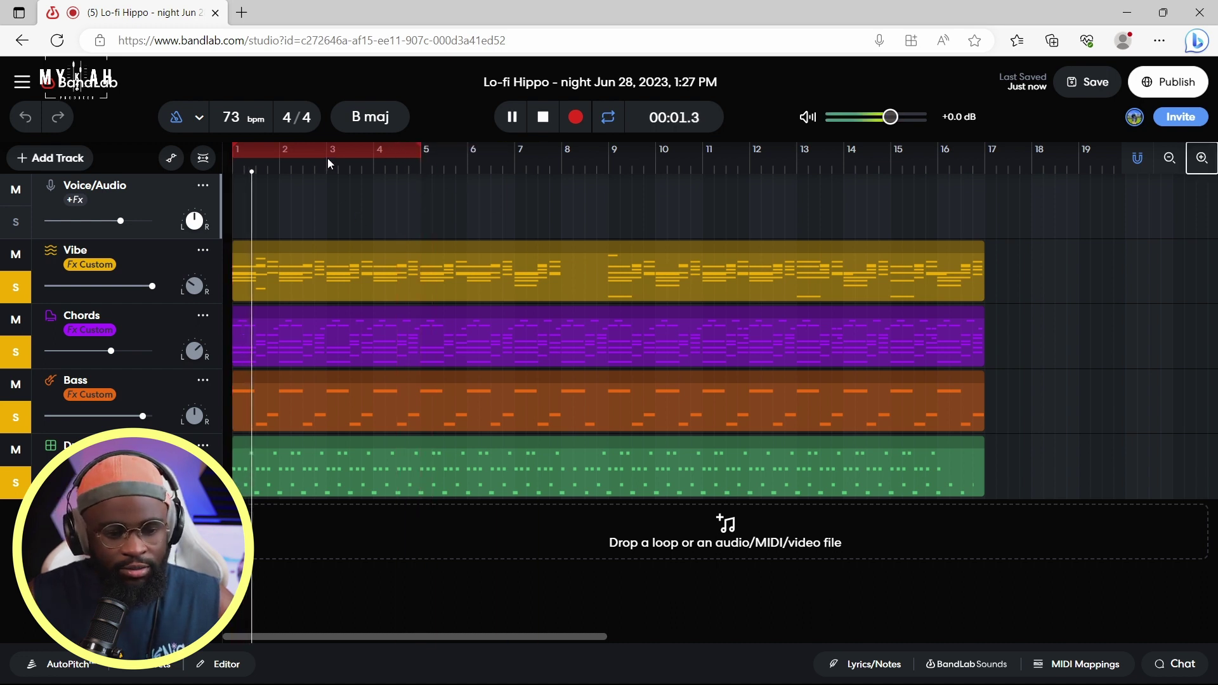
{"action": "key", "text": "space"}
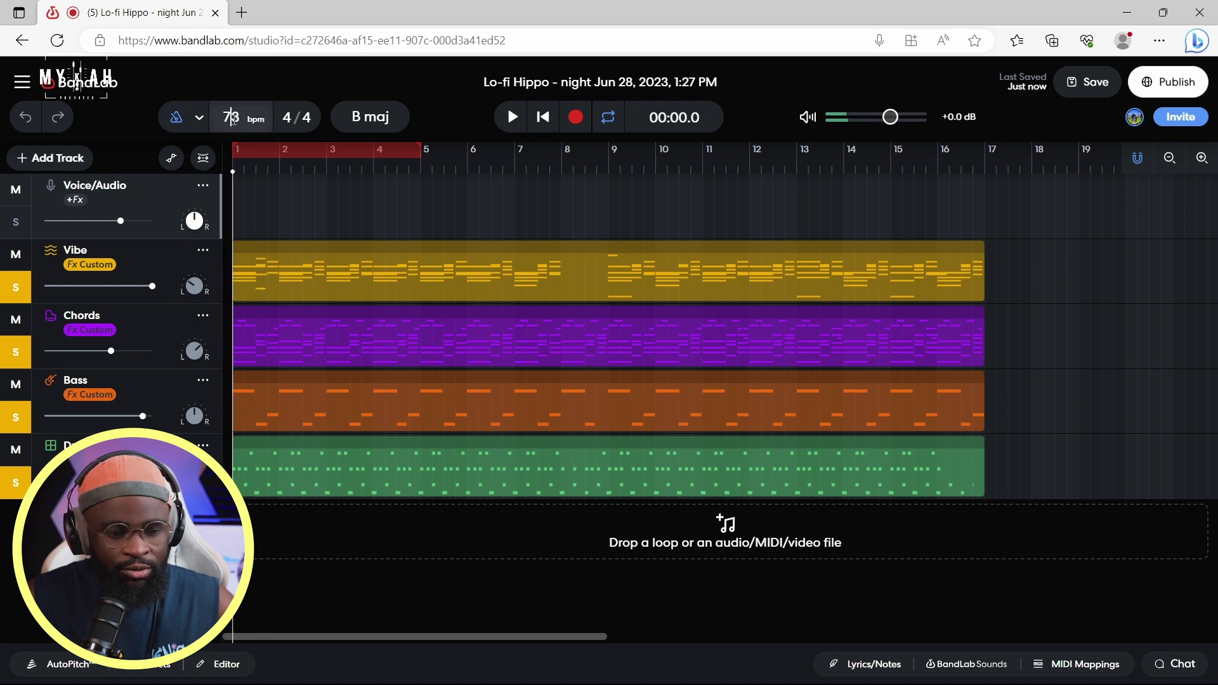
Step: Set the song's tempo to 104 bpm and listen to a short playback at that speed
{"action": "double_click", "coordinate": [232, 117]}
{"action": "type", "text": "95"}
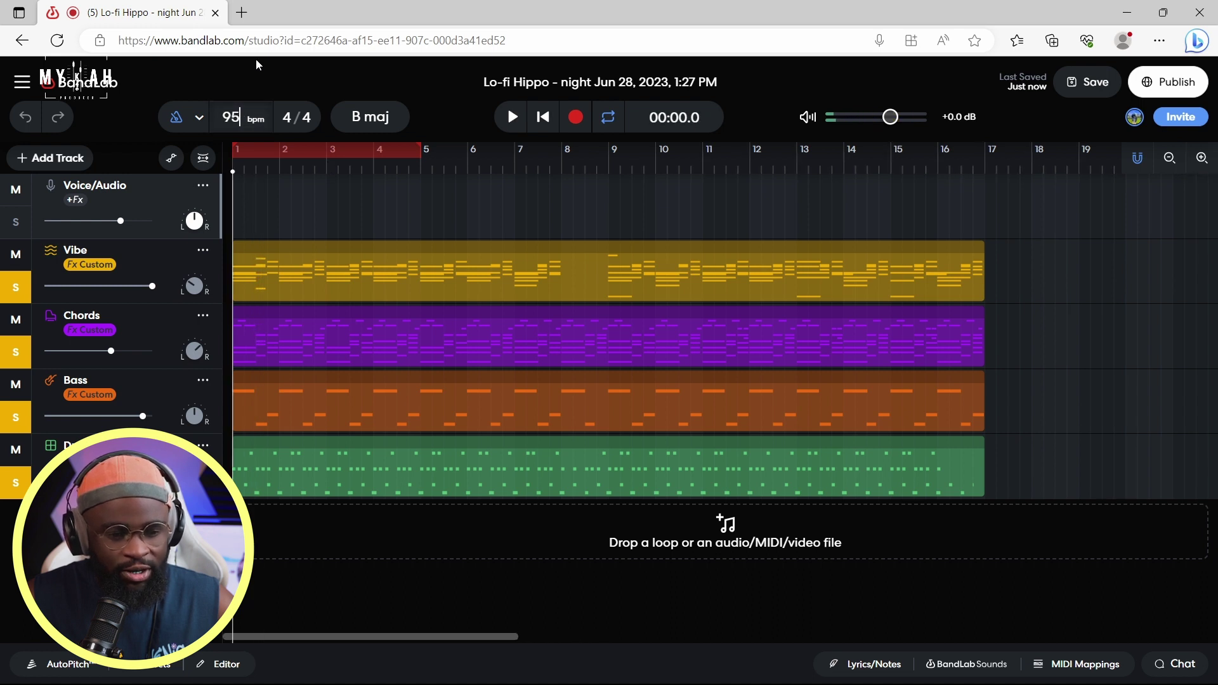
{"action": "key", "text": "BackSpace"}
{"action": "key", "text": "BackSpace"}
{"action": "type", "text": "104"}
{"action": "key", "text": "Return"}
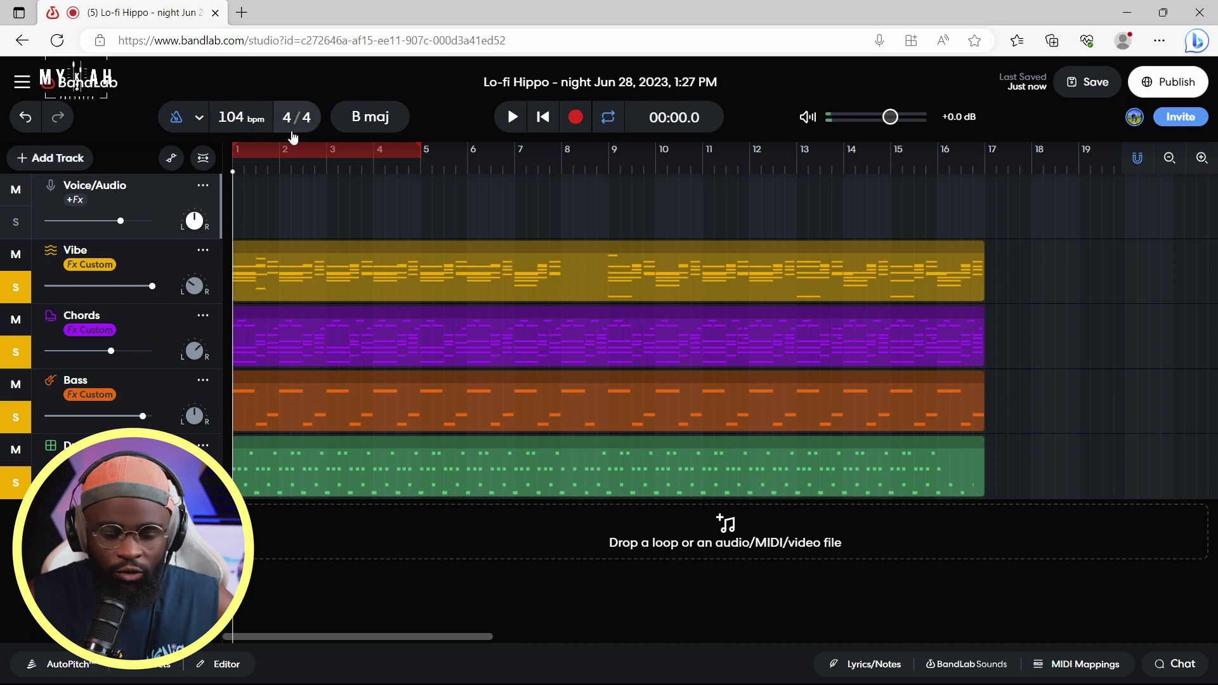
{"action": "key", "text": "space"}
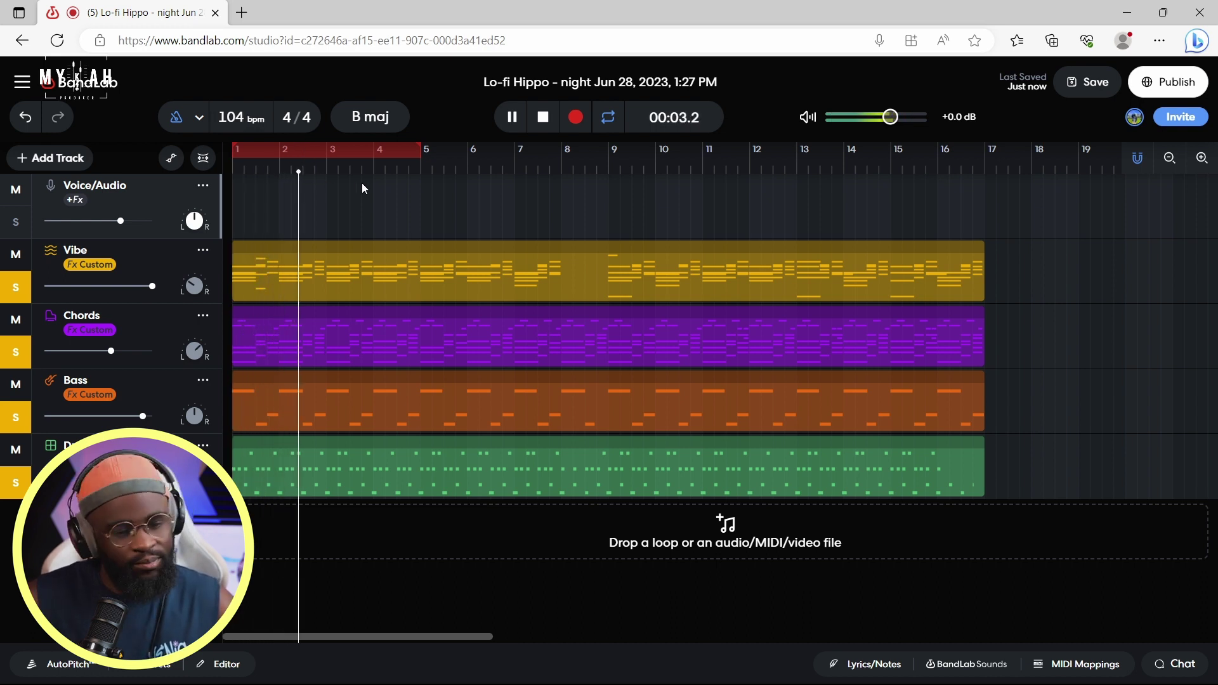
{"action": "key", "text": "space"}
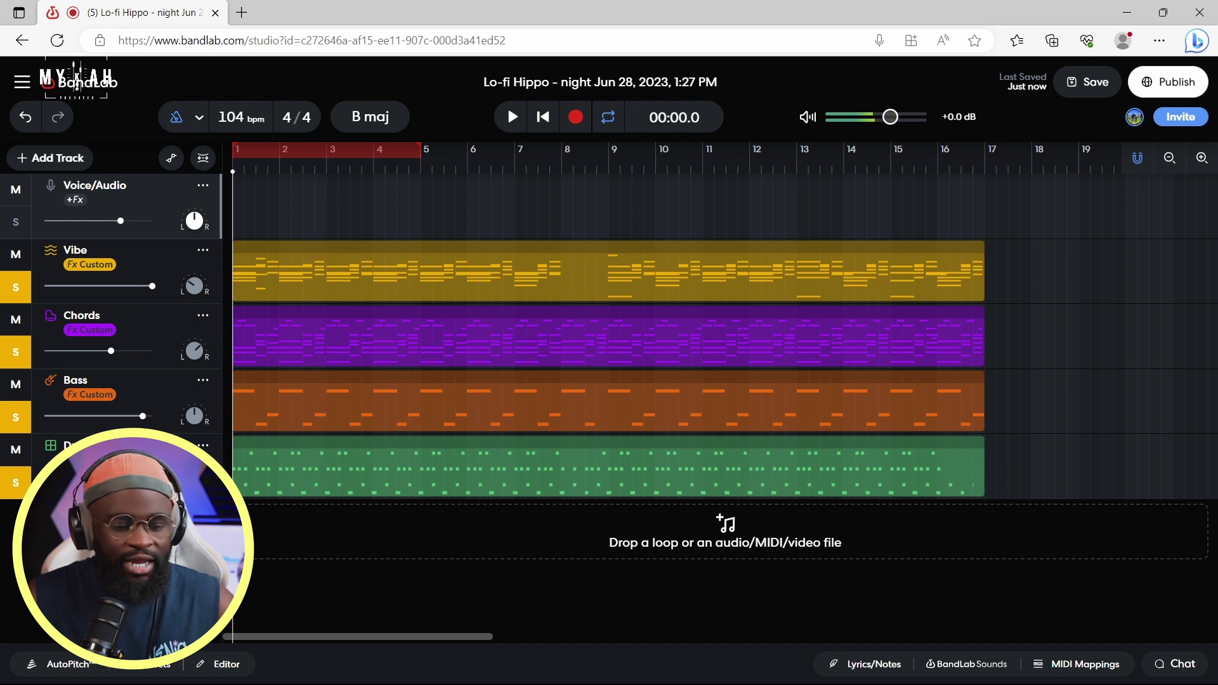
Step: Browse the recommended effect presets for the Voice/Audio track, and close the effects without applying one
{"action": "left_click", "coordinate": [146, 664]}
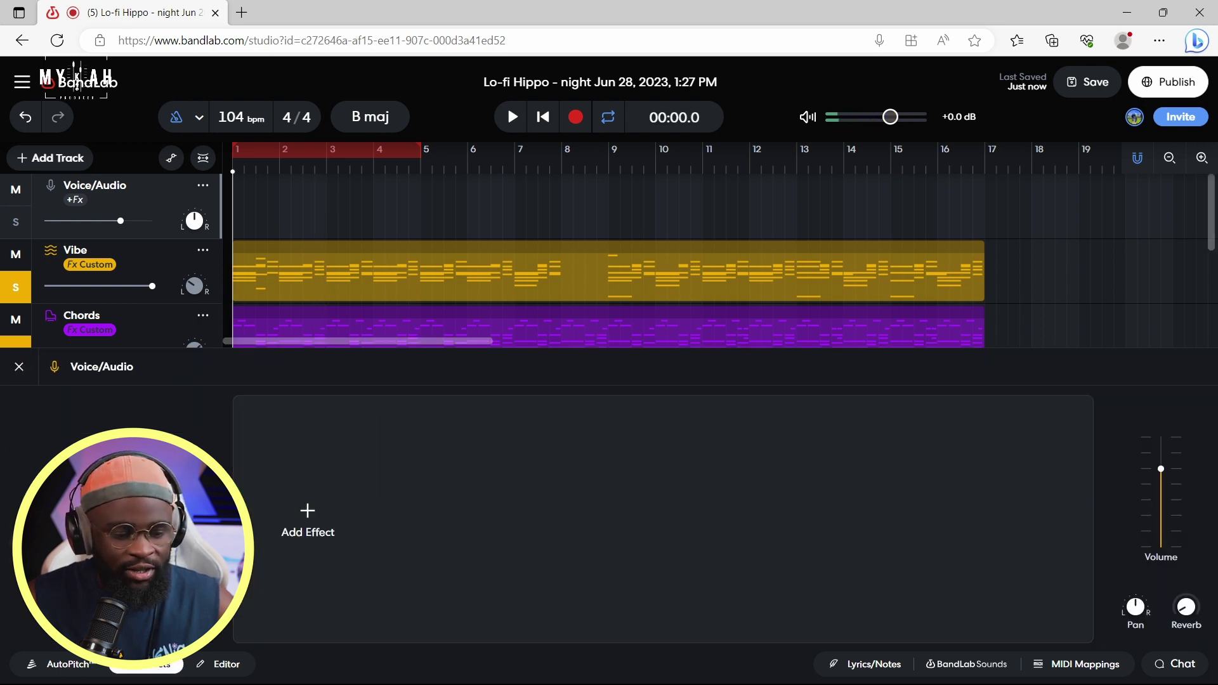
{"action": "left_click", "coordinate": [74, 199]}
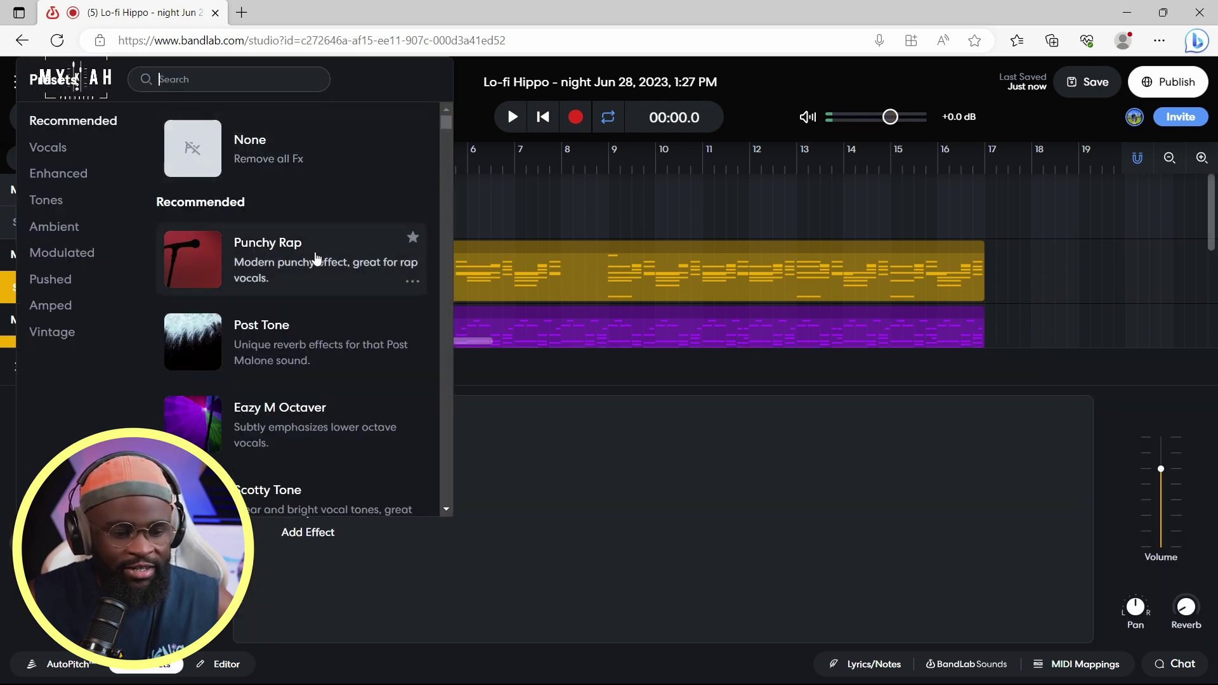
{"action": "scroll", "coordinate": [317, 267], "scroll_direction": "down", "scroll_amount": 7}
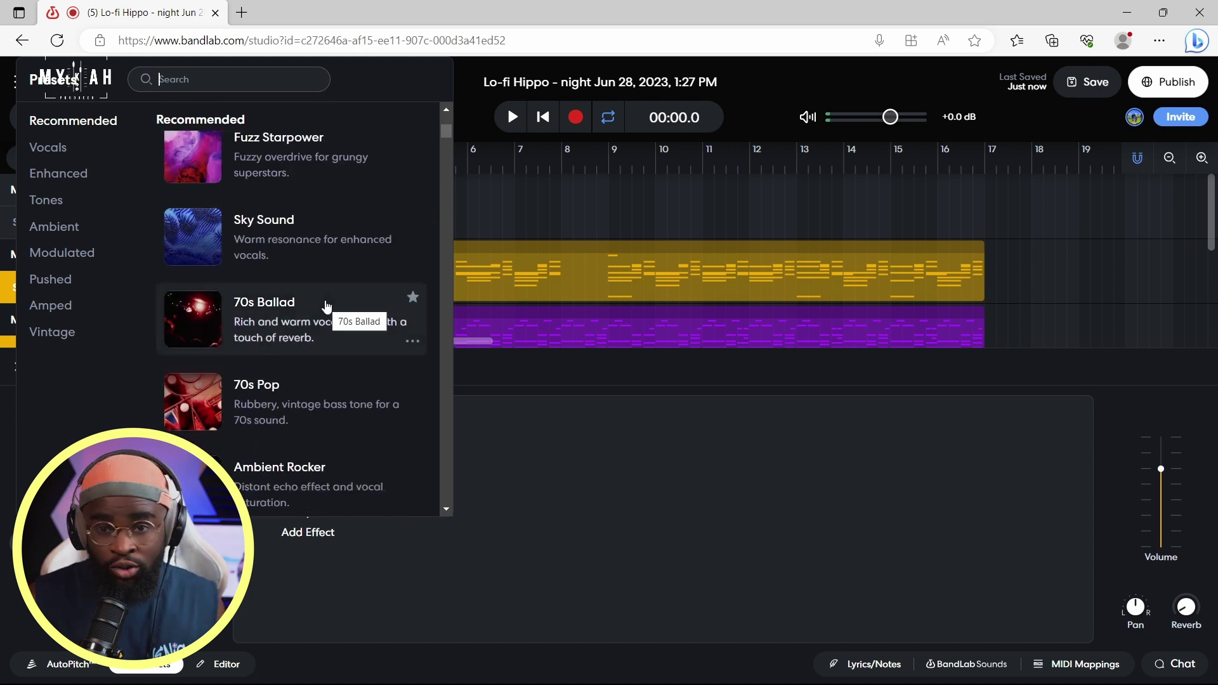
{"action": "scroll", "coordinate": [317, 314], "scroll_direction": "down", "scroll_amount": 3}
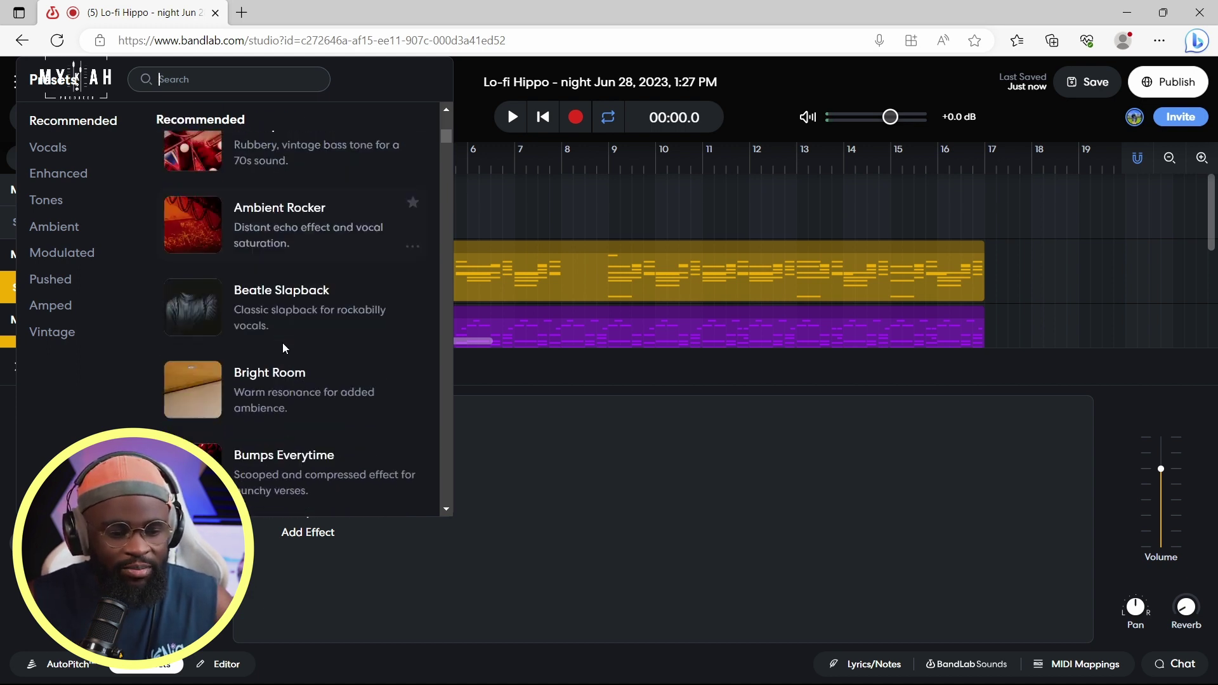
{"action": "scroll", "coordinate": [283, 348], "scroll_direction": "down", "scroll_amount": 15}
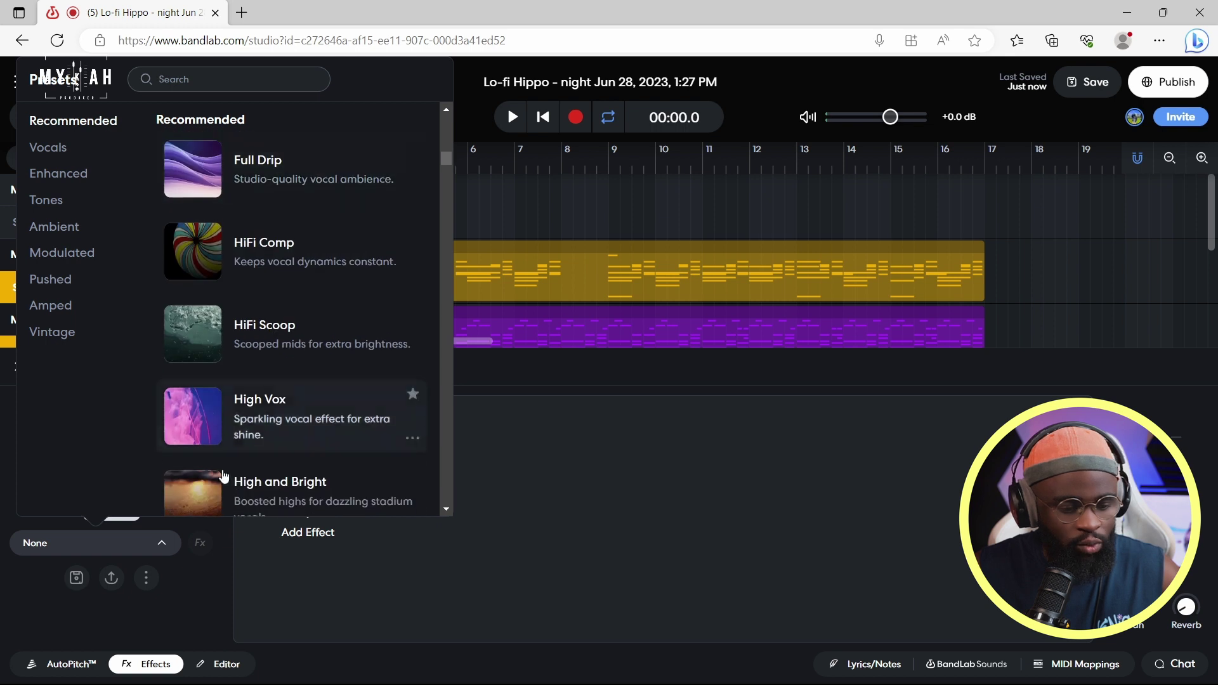
{"action": "left_click", "coordinate": [174, 604]}
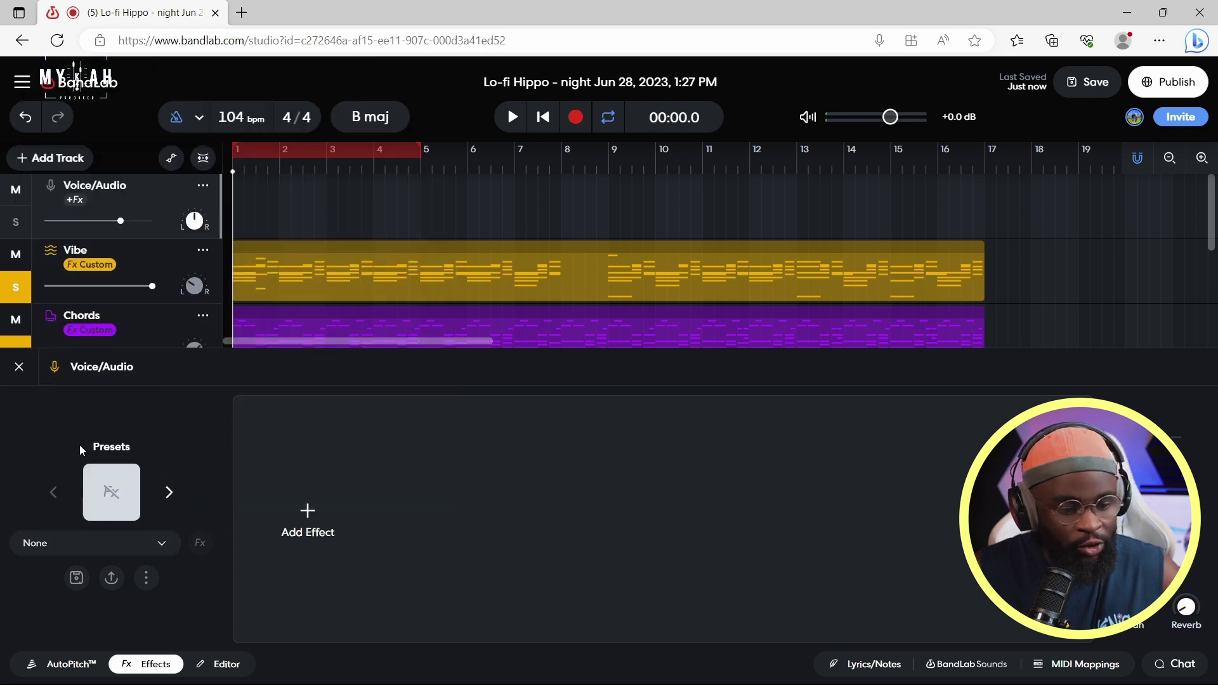
{"action": "left_click", "coordinate": [19, 366]}
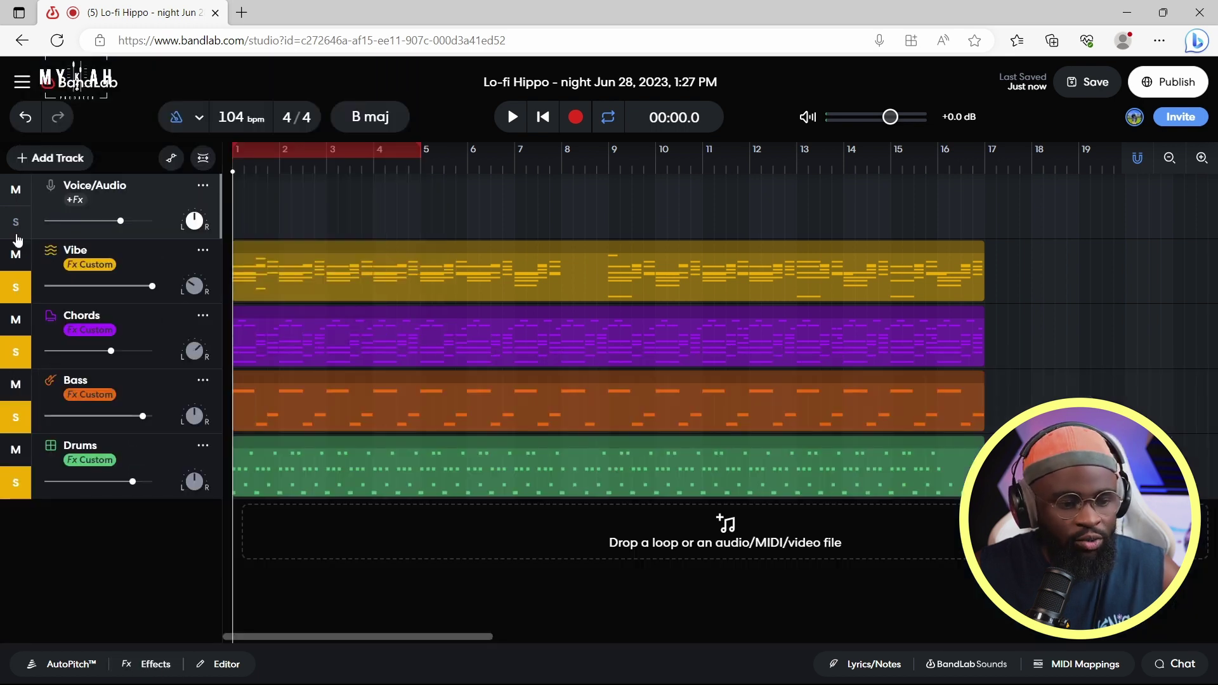
Step: Add a virtual instrument track and choose VI49 as its MIDI device
{"action": "left_click", "coordinate": [54, 162]}
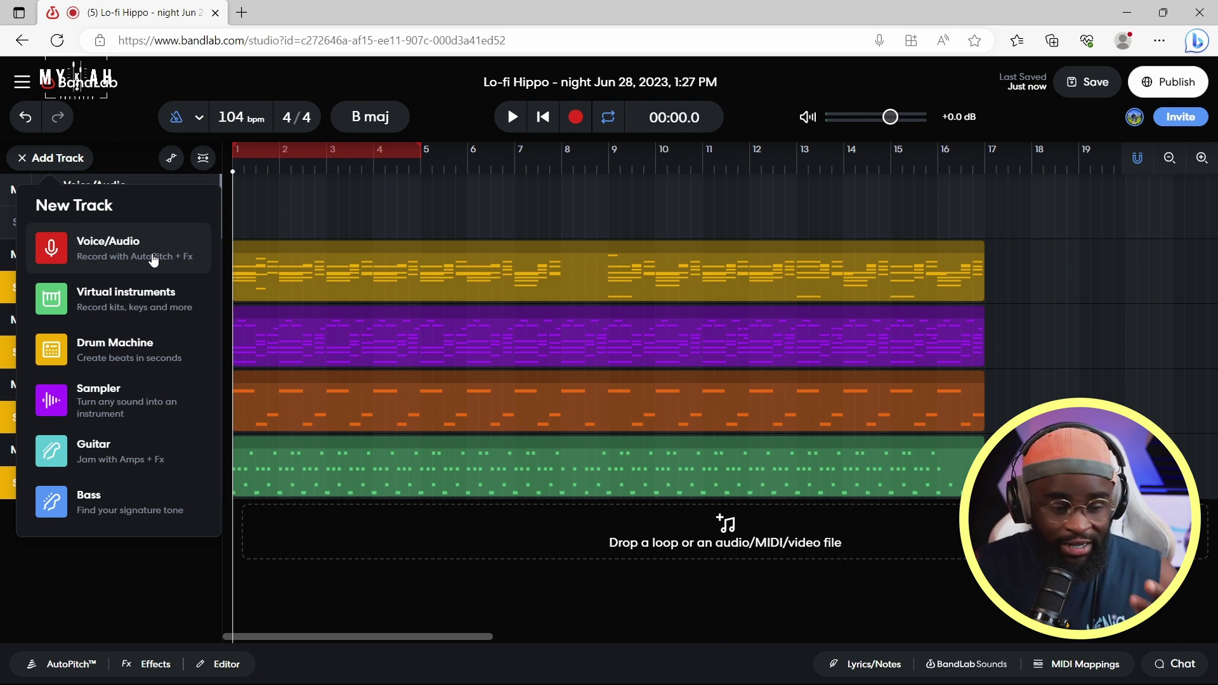
{"action": "left_click", "coordinate": [134, 308]}
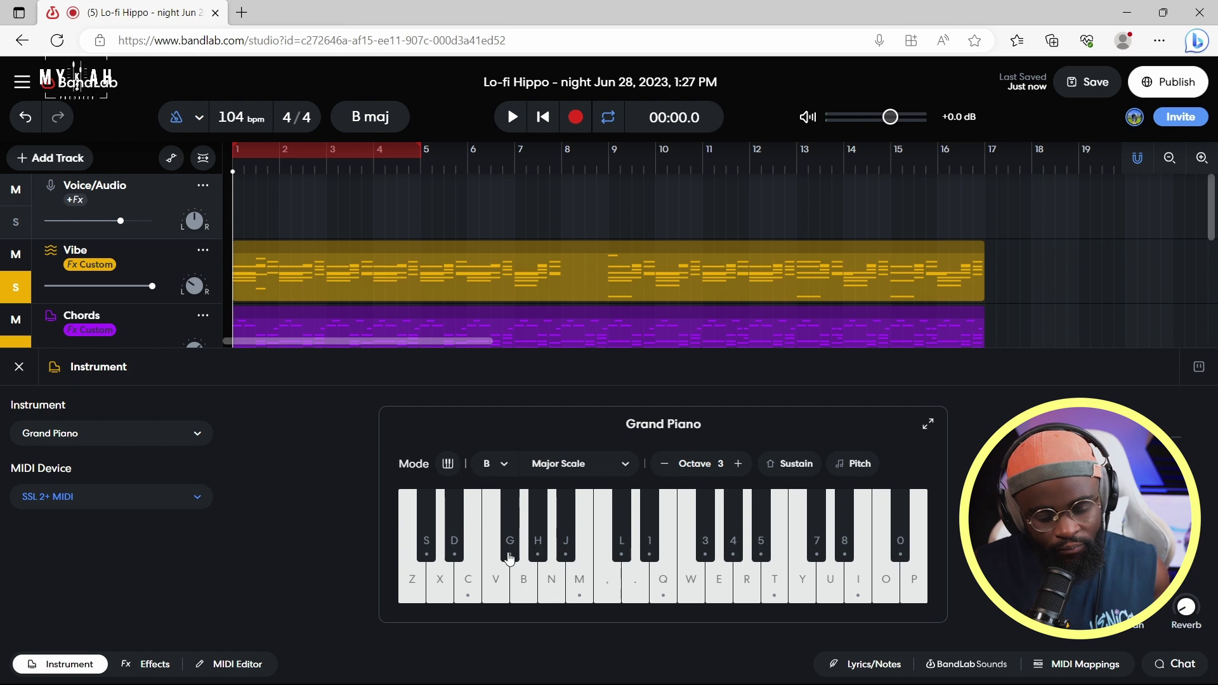
{"action": "left_click", "coordinate": [109, 503]}
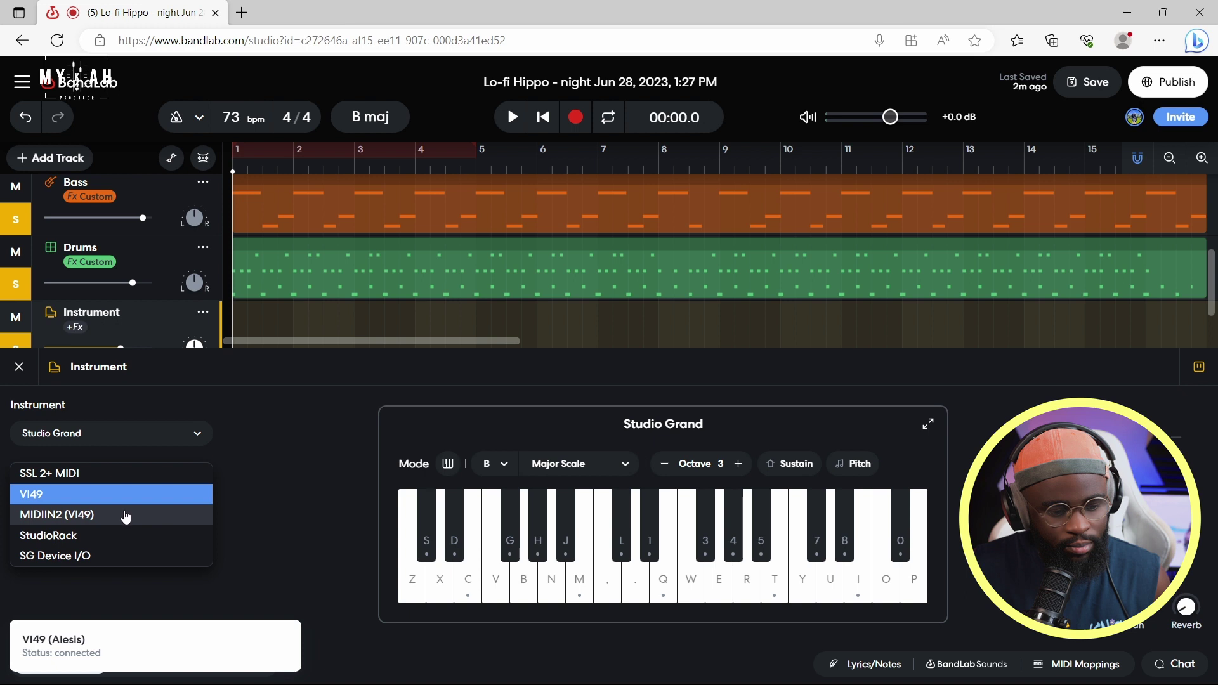
{"action": "left_click", "coordinate": [128, 508]}
{"action": "left_click", "coordinate": [194, 506]}
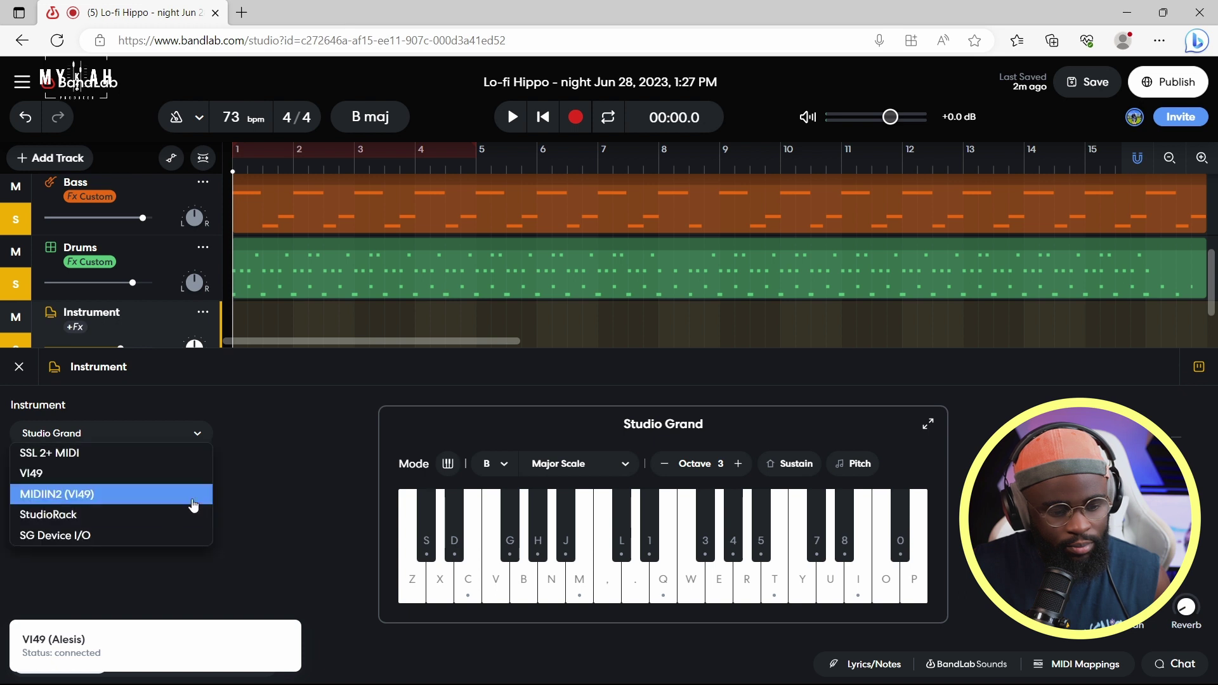
{"action": "left_click", "coordinate": [101, 480]}
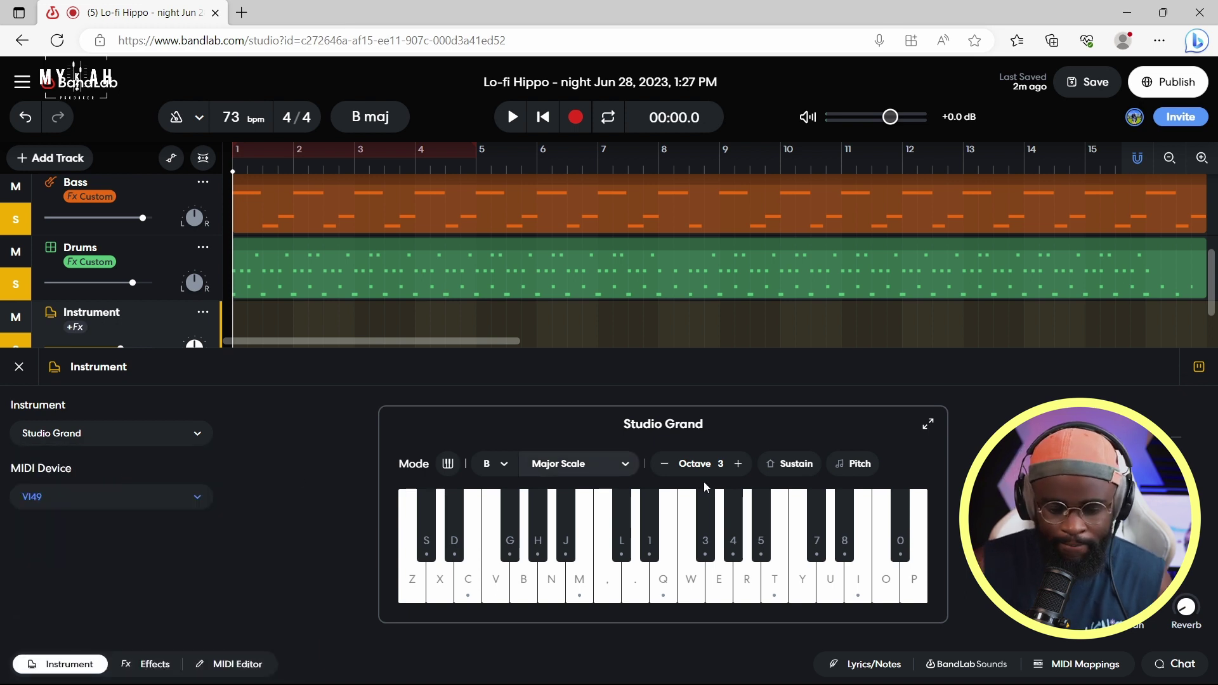
Step: Play a few test notes on the new track's Studio Grand instrument
{"action": "key", "text": "t"}
{"action": "key", "text": "n"}
{"action": "key", "text": "c"}
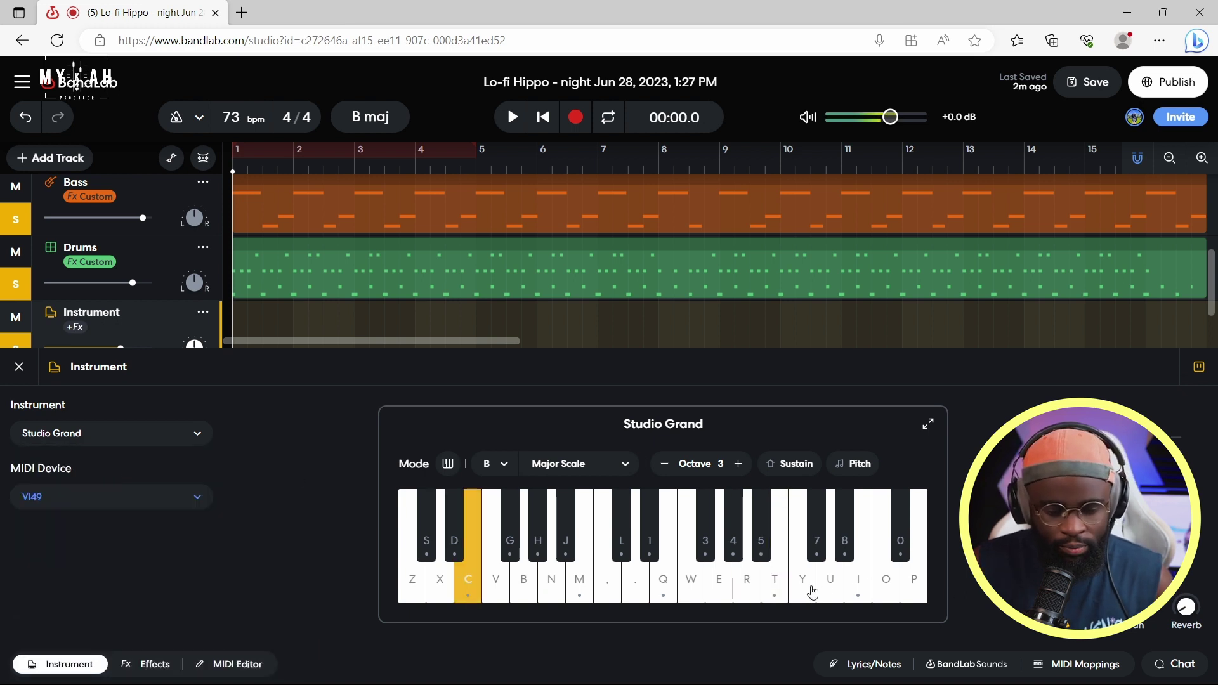
{"action": "key", "text": "z"}
{"action": "key", "text": "b"}
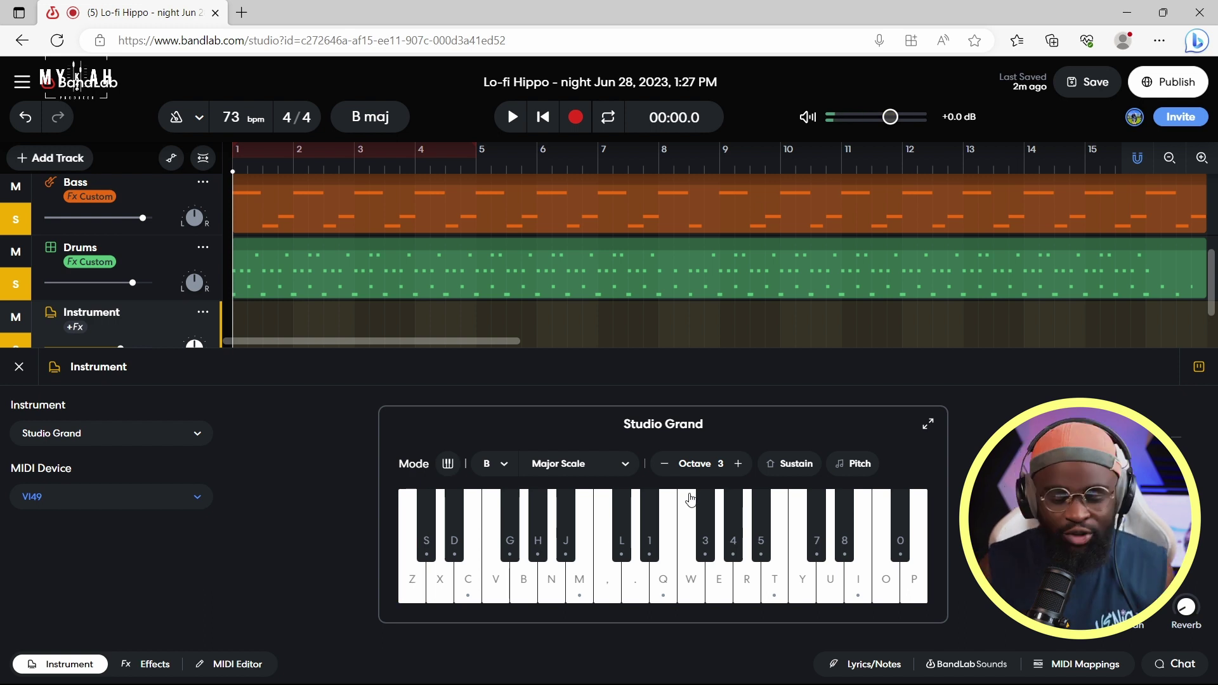
Step: Browse the instrument categories, assign the Ahh Synth voice to the new instrument track, and close its settings
{"action": "left_click", "coordinate": [137, 438]}
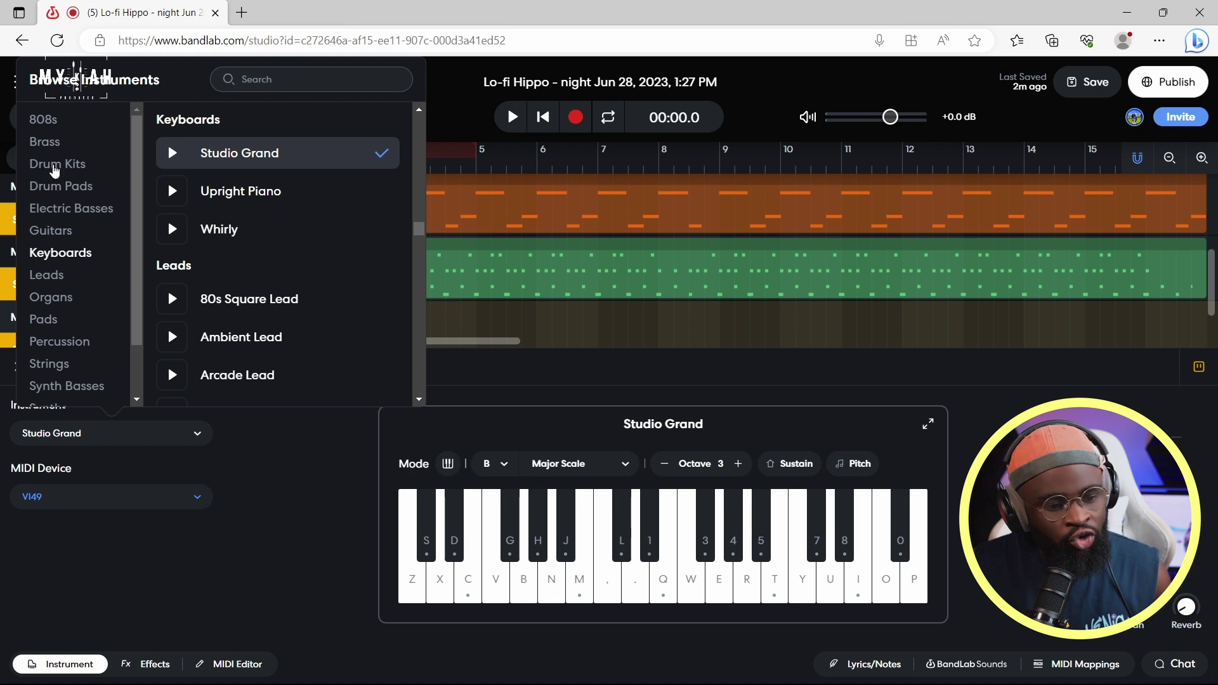
{"action": "left_click", "coordinate": [67, 232]}
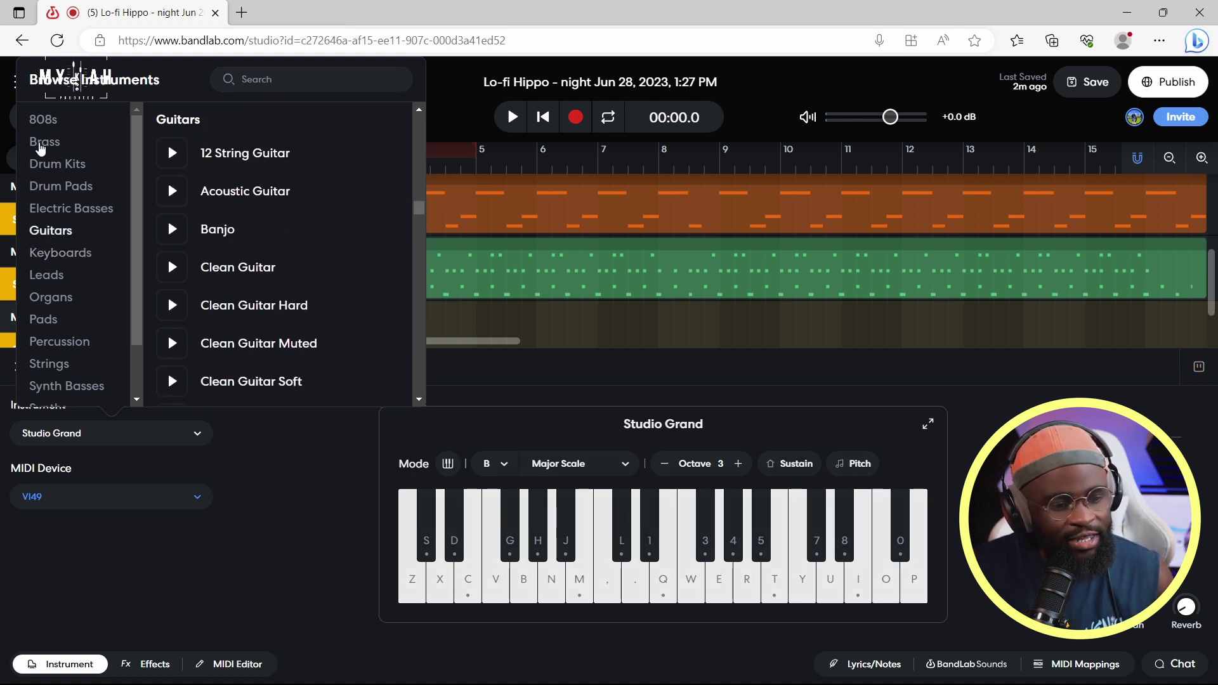
{"action": "scroll", "coordinate": [83, 355], "scroll_direction": "down", "scroll_amount": 1}
{"action": "left_click", "coordinate": [75, 369]}
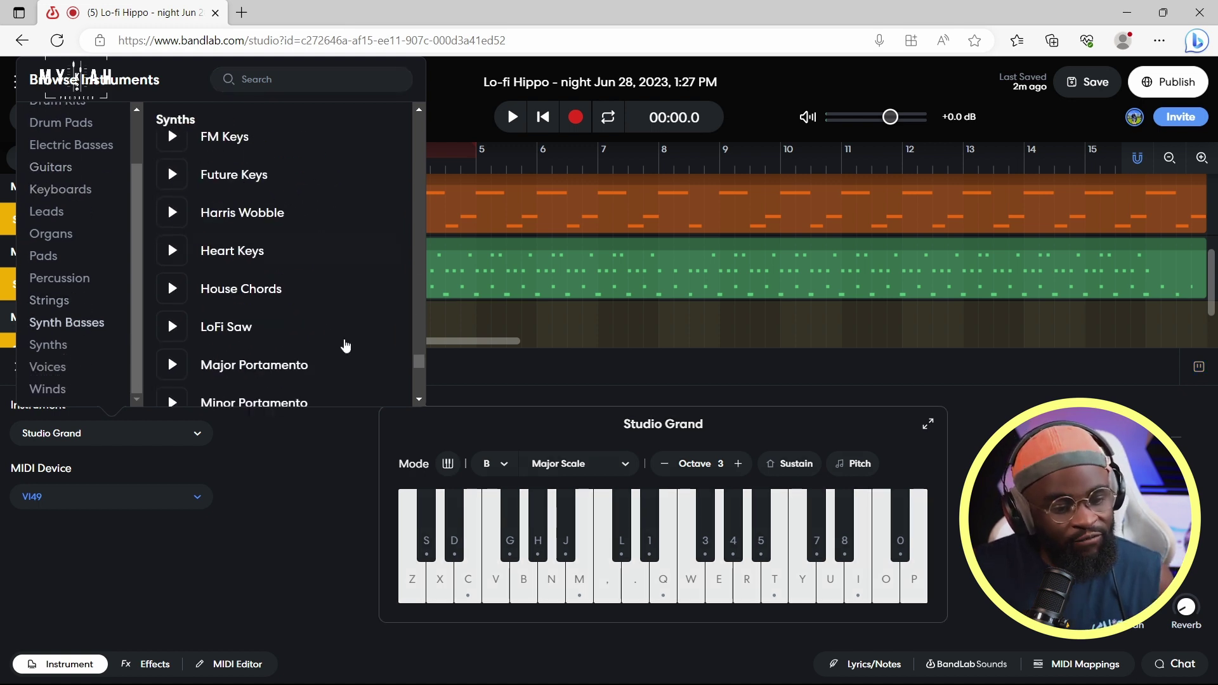
{"action": "left_click", "coordinate": [230, 155]}
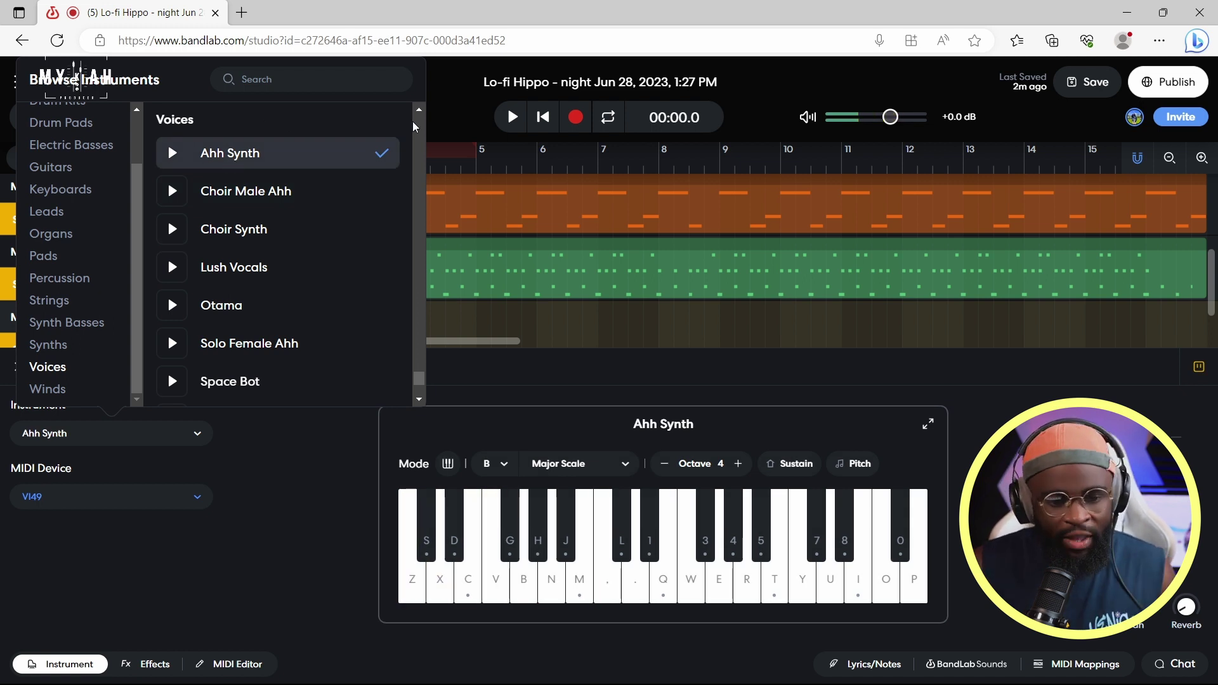
{"action": "left_click", "coordinate": [434, 74]}
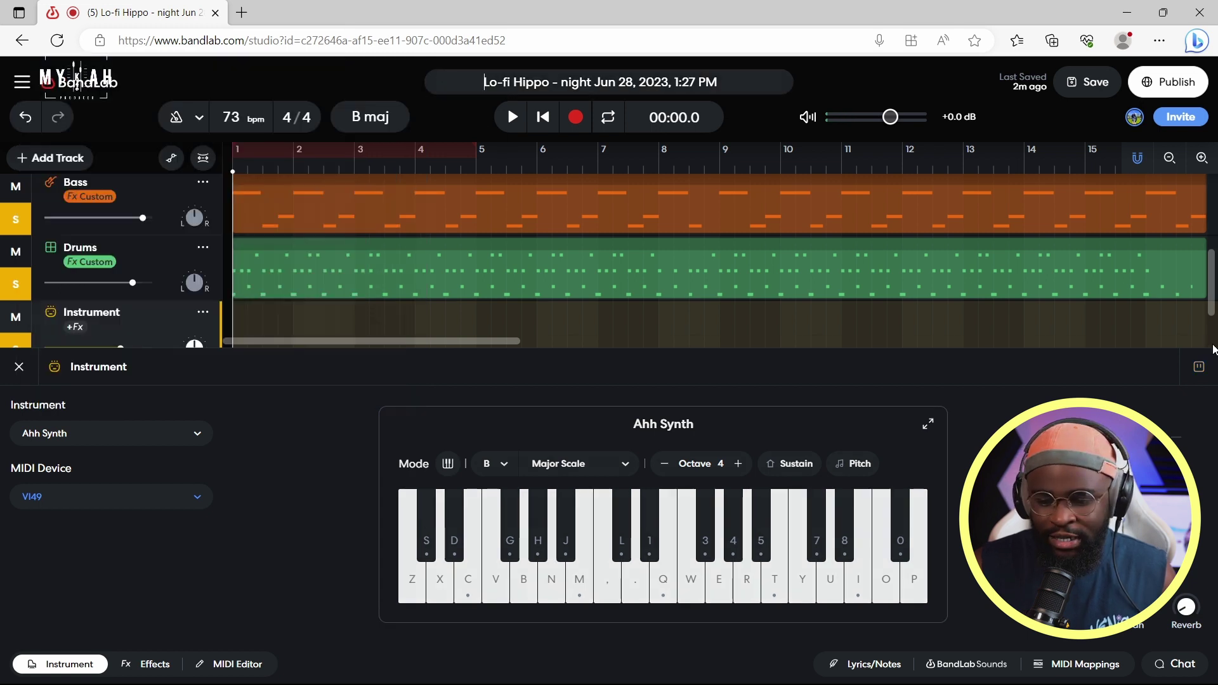
{"action": "left_click", "coordinate": [19, 367]}
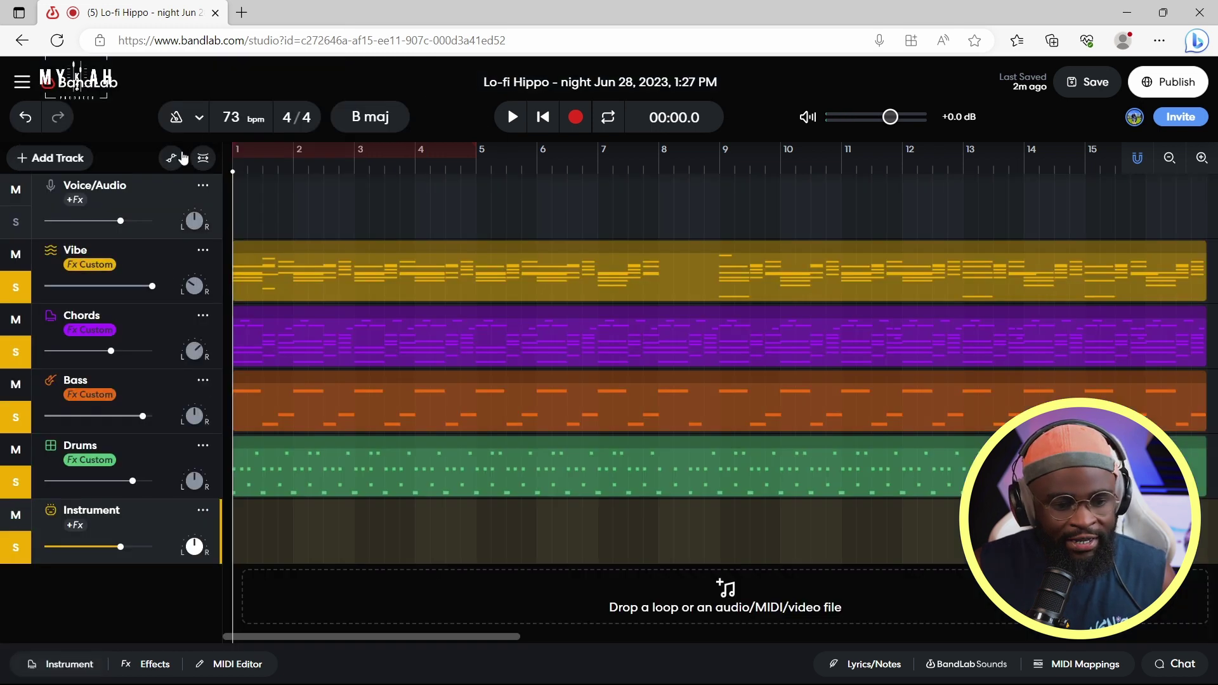
Step: Set the project tempo to 102 bpm and play the song briefly from the start
{"action": "left_click", "coordinate": [235, 111]}
{"action": "key", "text": "BackSpace"}
{"action": "type", "text": "5"}
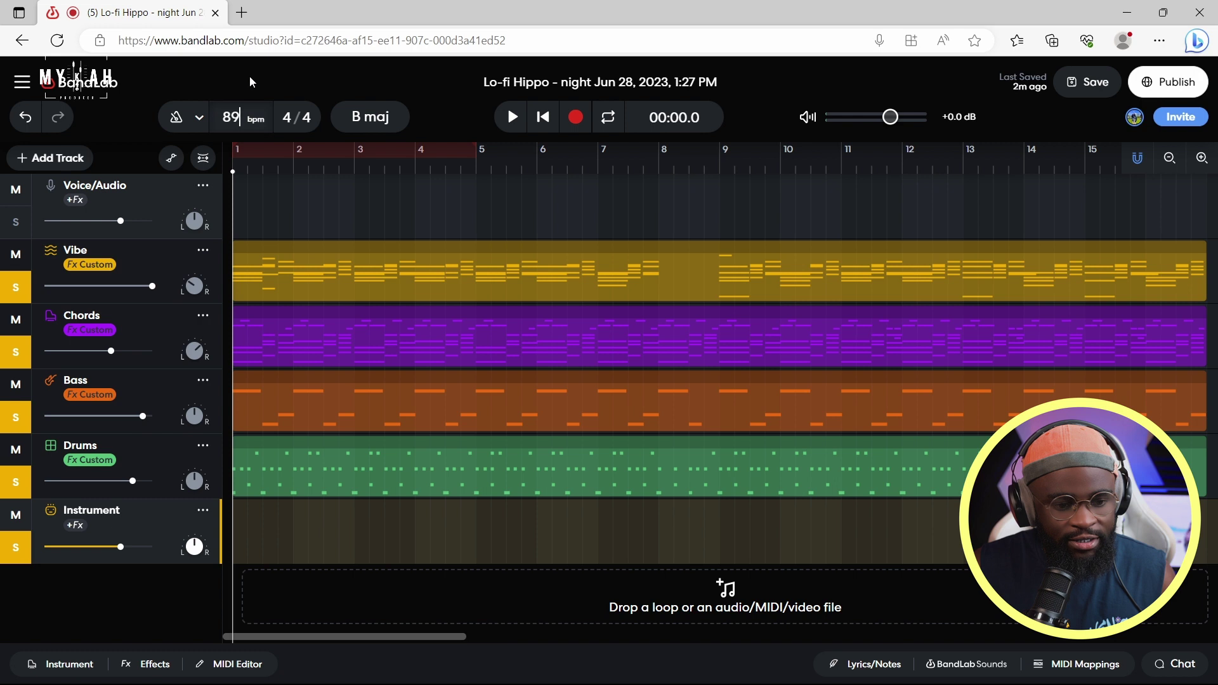
{"action": "key", "text": "BackSpace"}
{"action": "key", "text": "BackSpace"}
{"action": "type", "text": "103"}
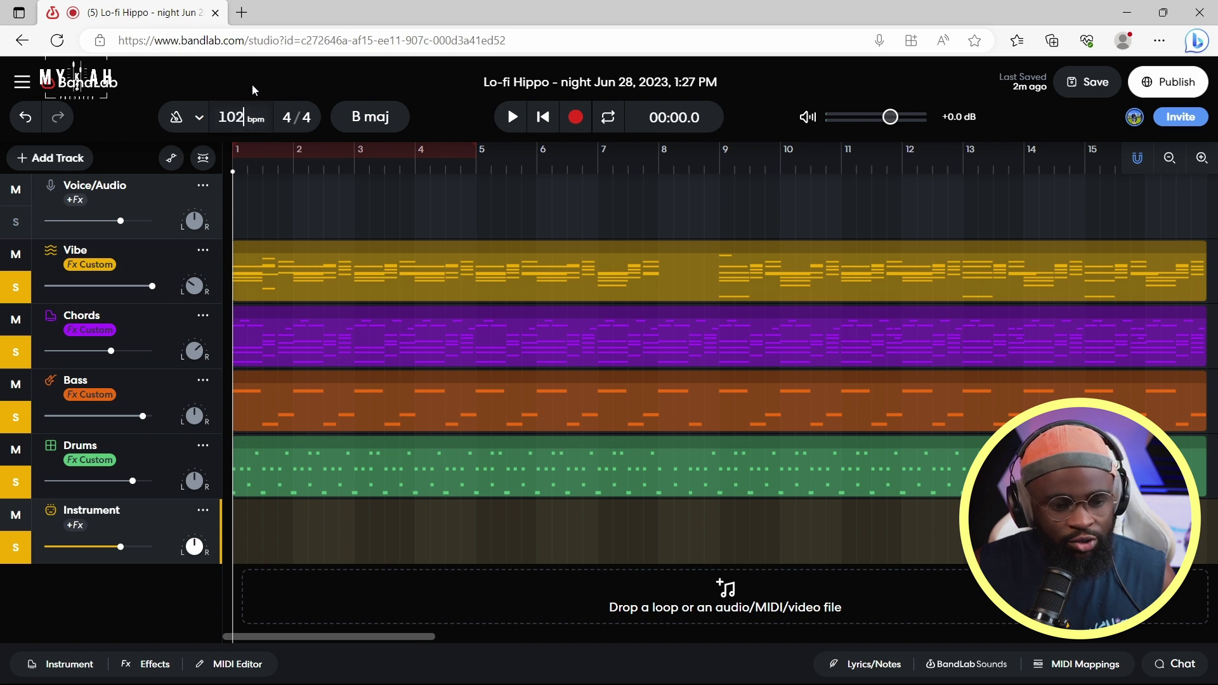
{"action": "key", "text": "space"}
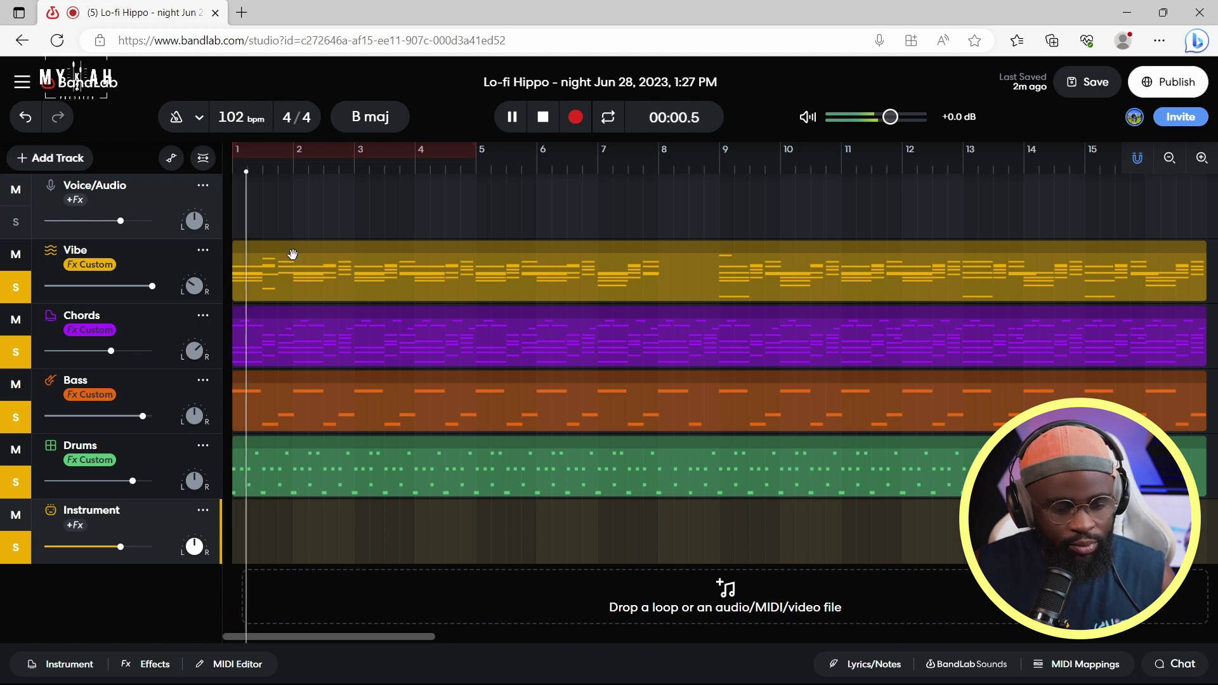
{"action": "key", "text": "space"}
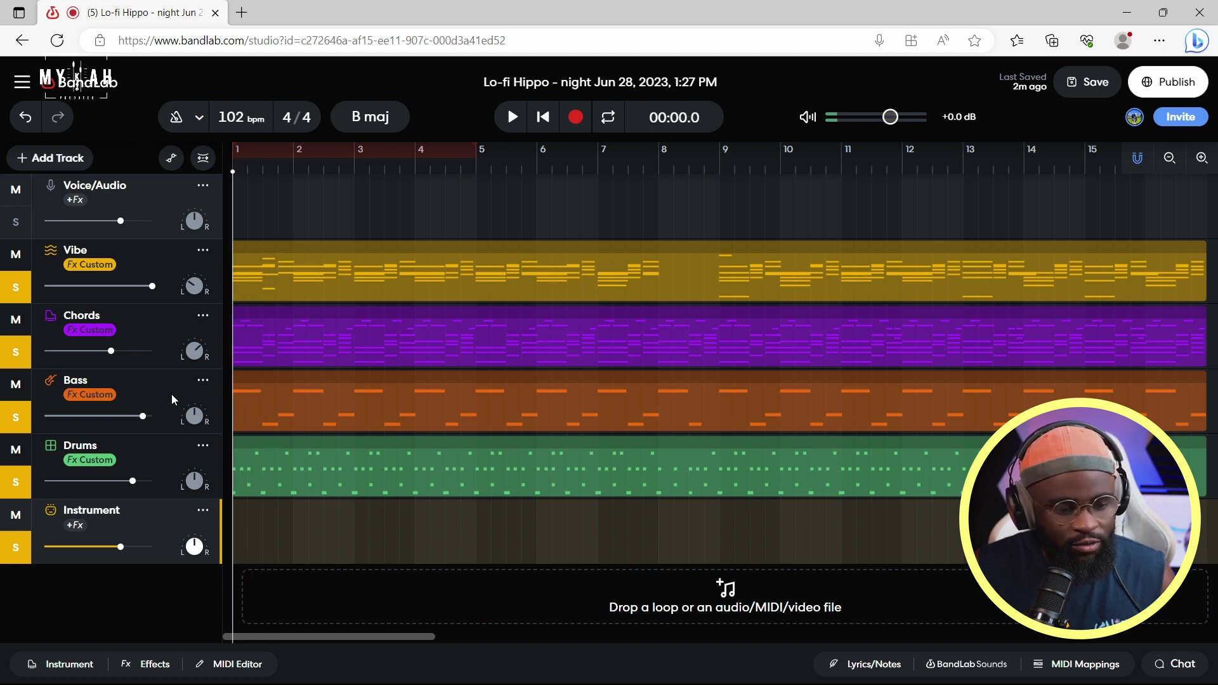
Step: Delete the Bass and Drums tracks from the project
{"action": "left_click", "coordinate": [203, 380]}
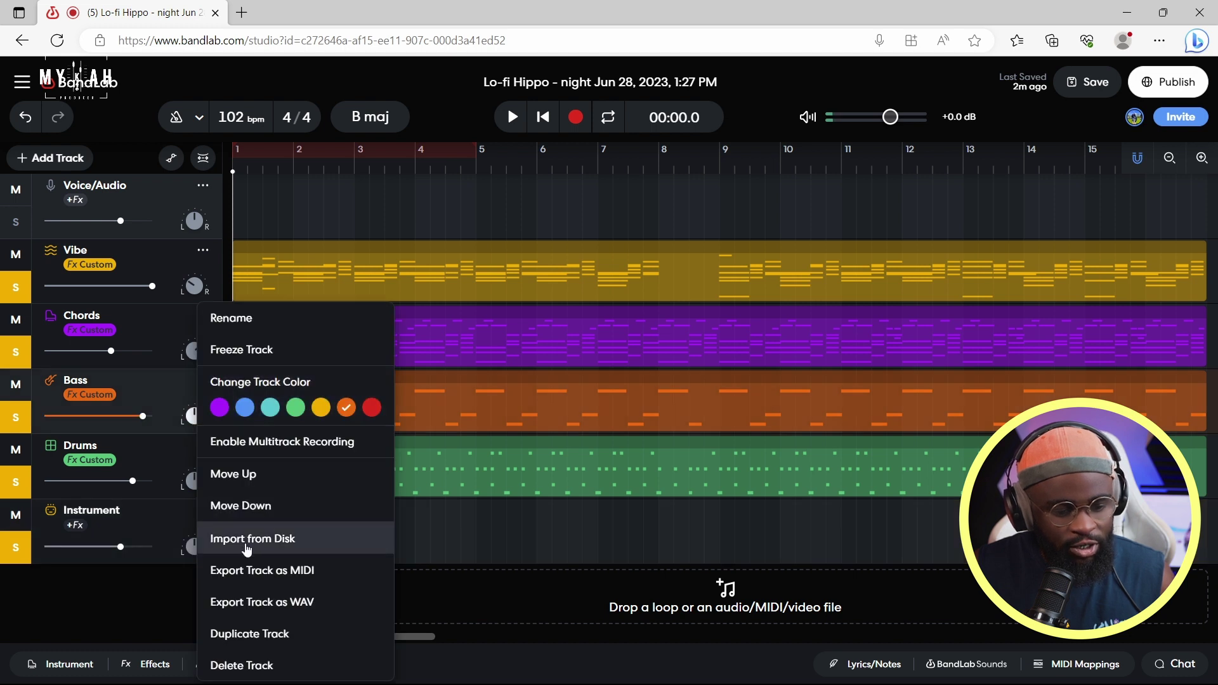
{"action": "left_click", "coordinate": [257, 665]}
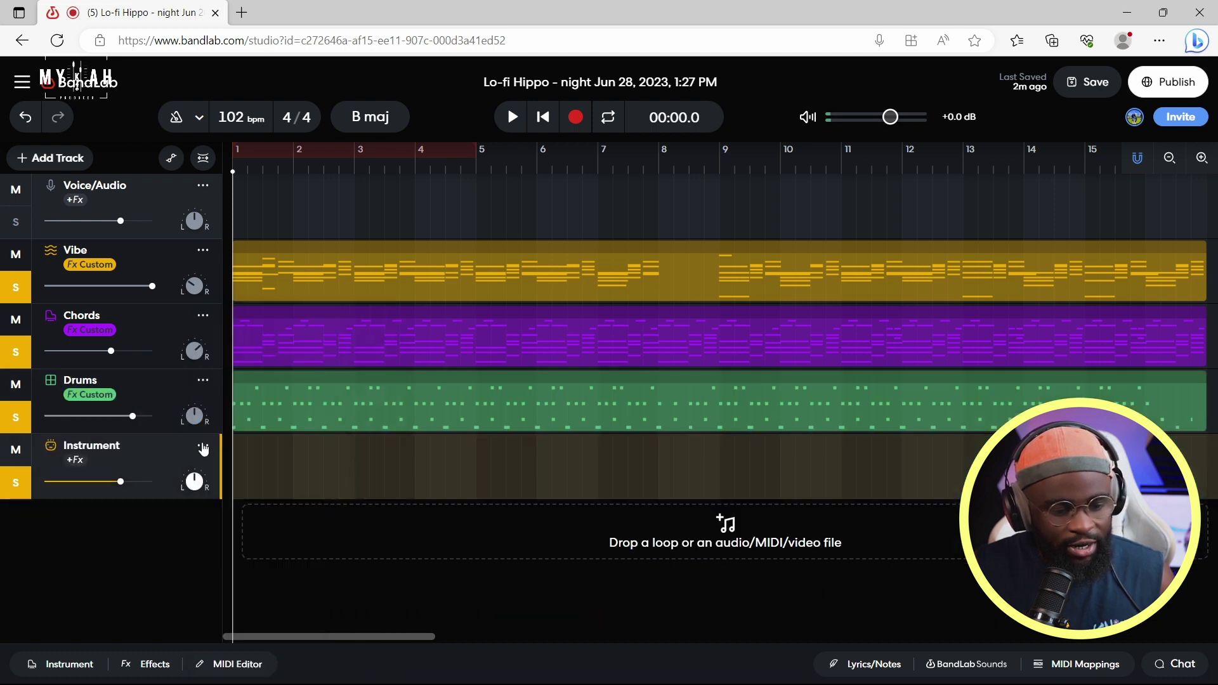
{"action": "left_click", "coordinate": [203, 382]}
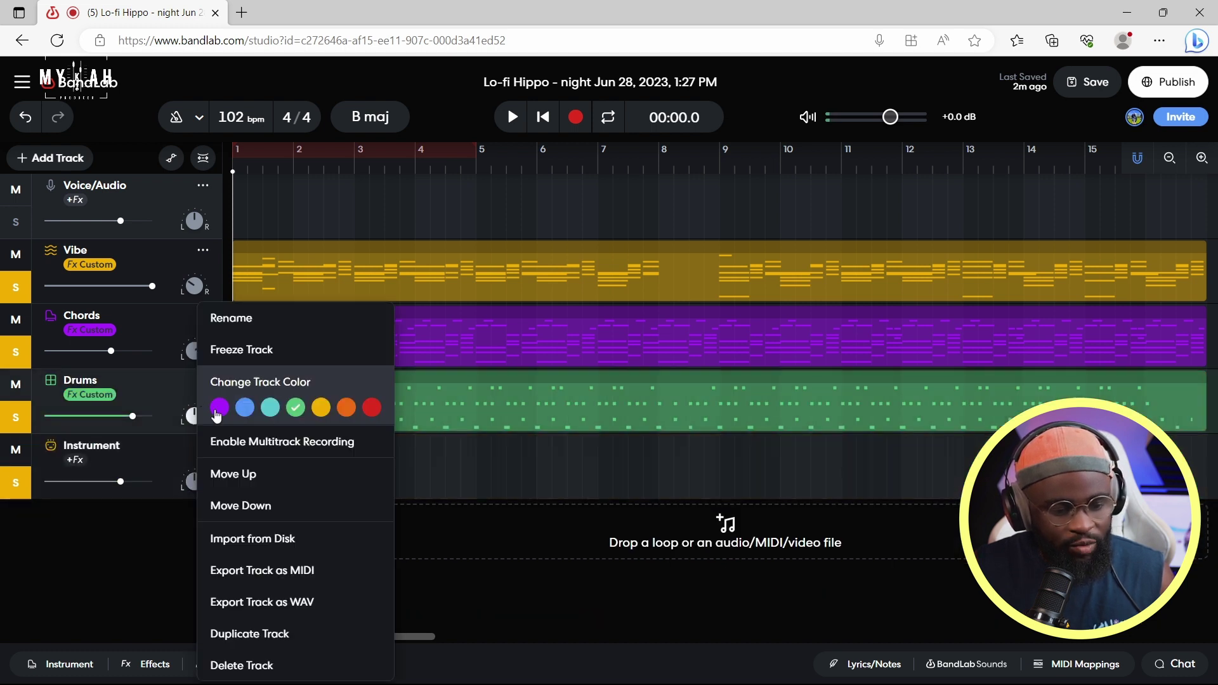
{"action": "left_click", "coordinate": [266, 663]}
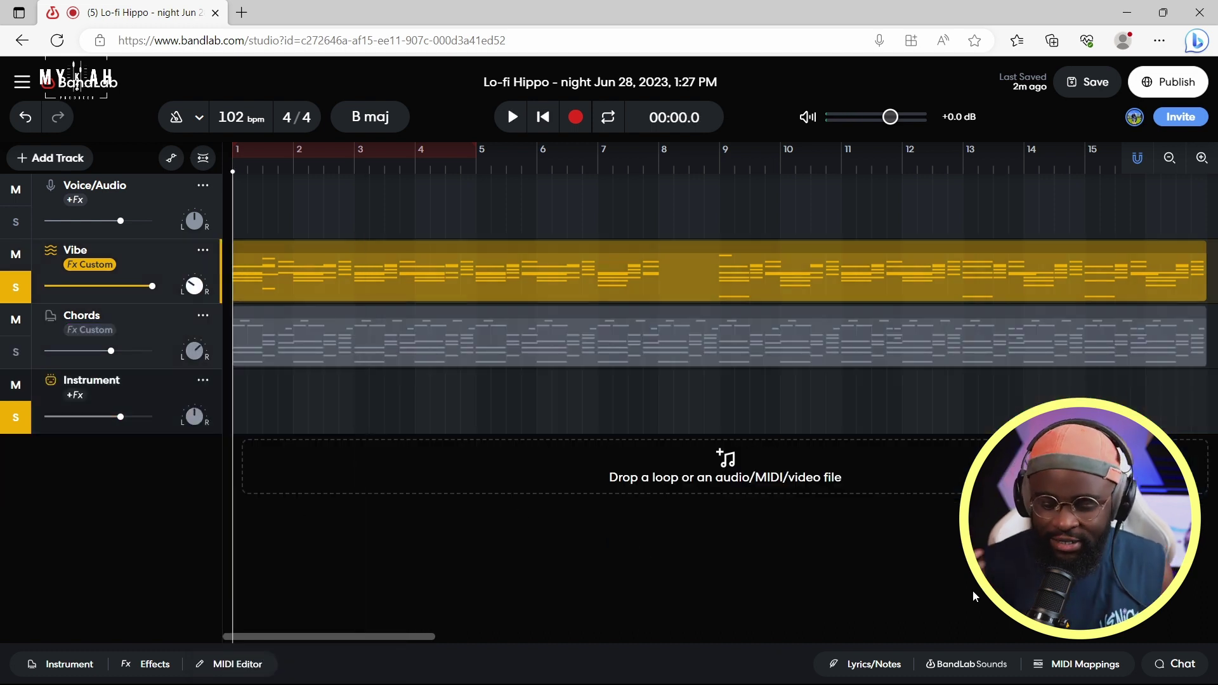
Step: Open BandLab Sounds and search the sample packs for Afro
{"action": "left_click", "coordinate": [982, 664]}
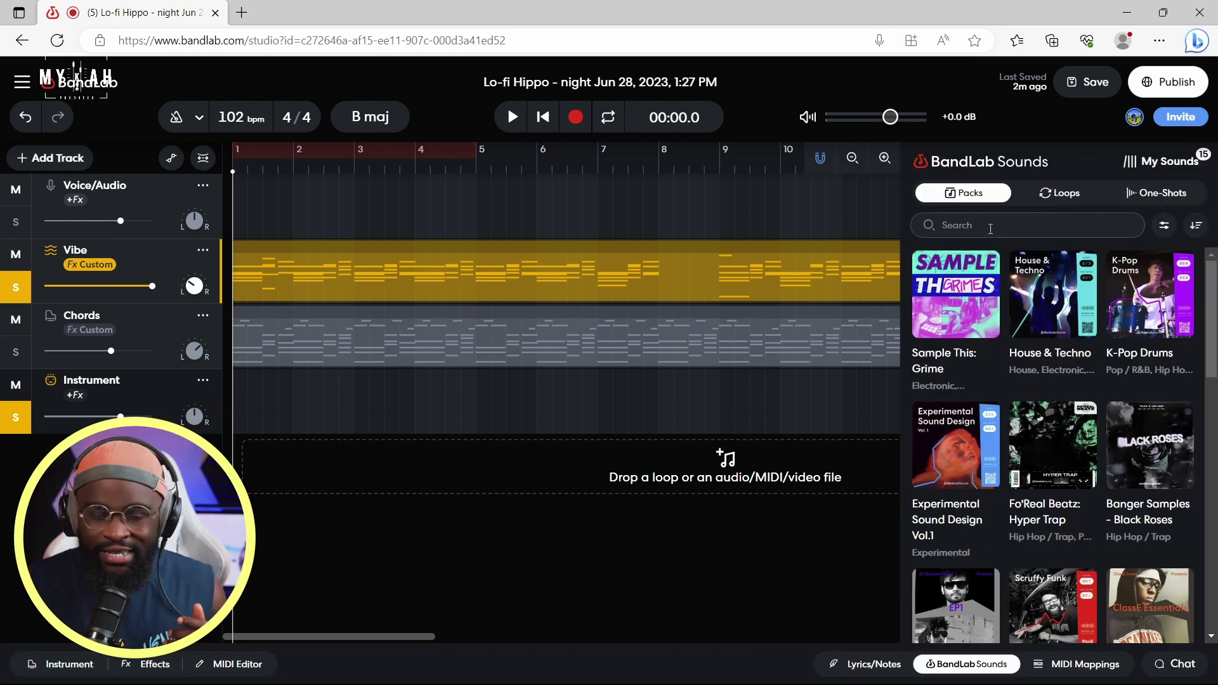
{"action": "left_click", "coordinate": [990, 225]}
{"action": "type", "text": "Afr"}
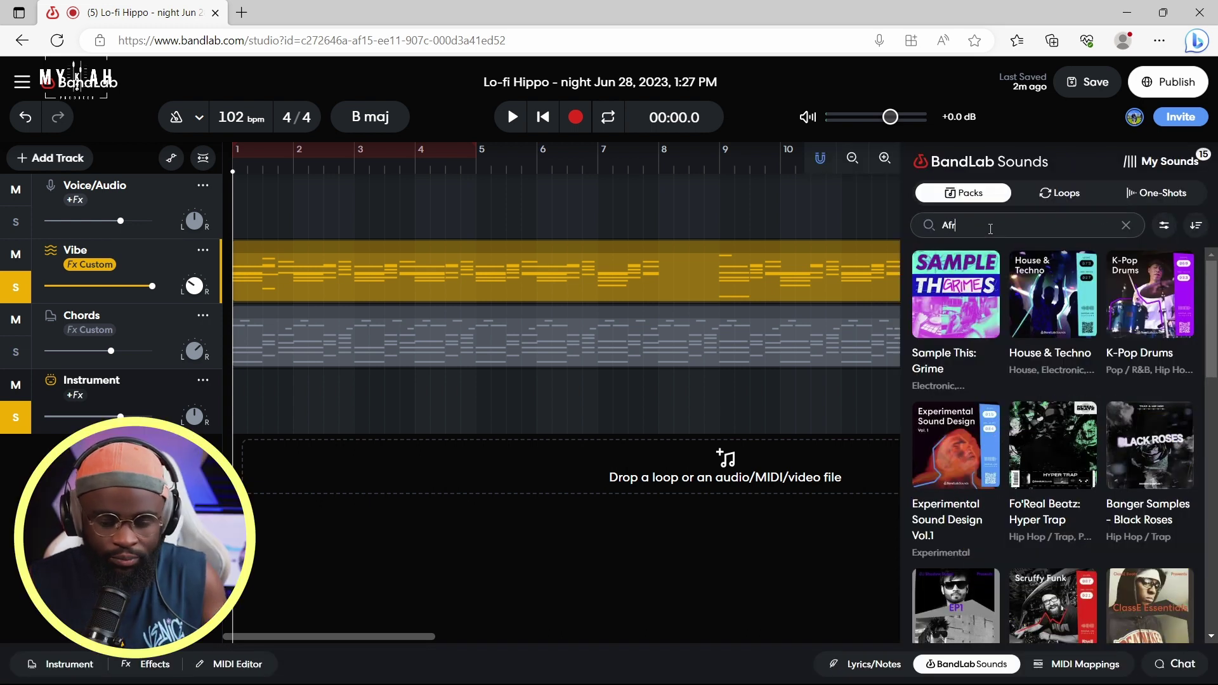
{"action": "type", "text": "o"}
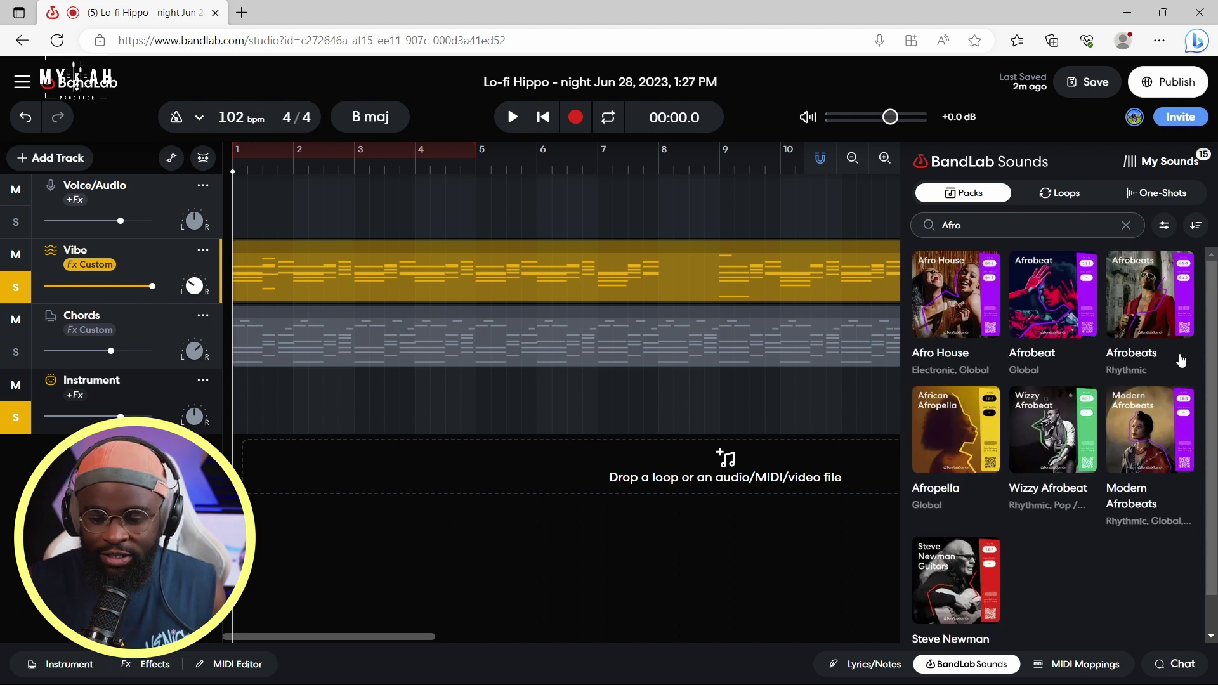
Step: Preview the Afro packs one after another, from Afro House to Steve Newman Guitars, and stop the preview
{"action": "left_click", "coordinate": [955, 295]}
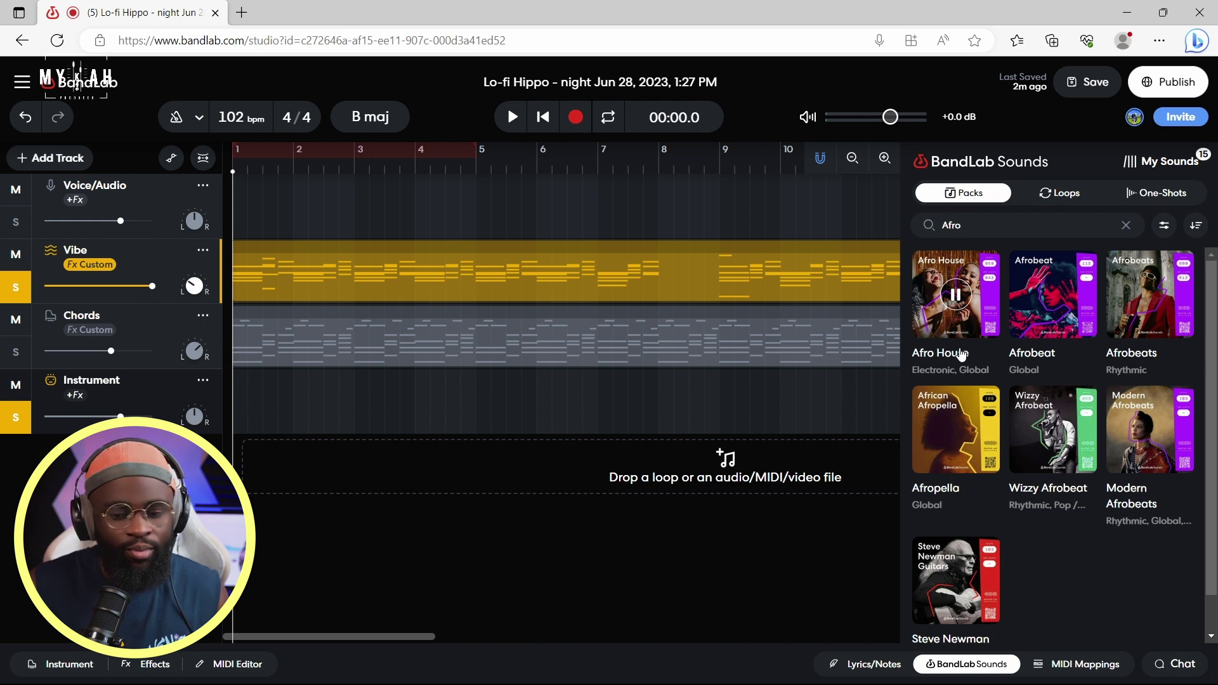
{"action": "left_click", "coordinate": [1051, 296]}
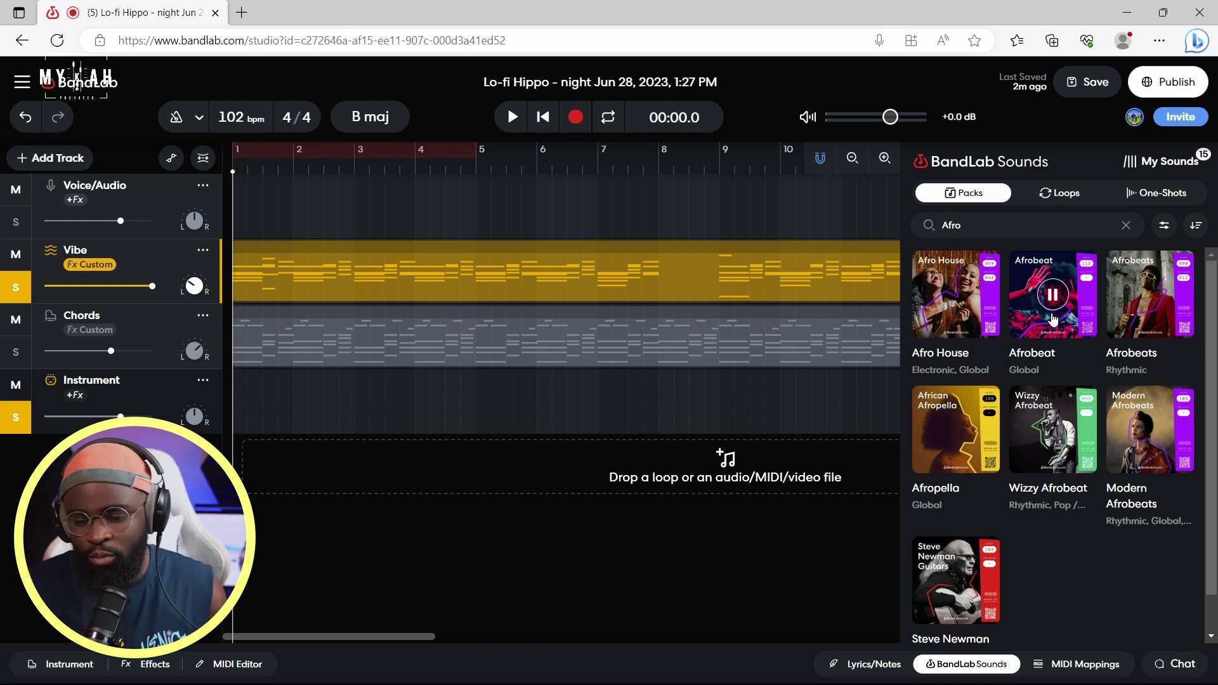
{"action": "left_click", "coordinate": [1150, 295]}
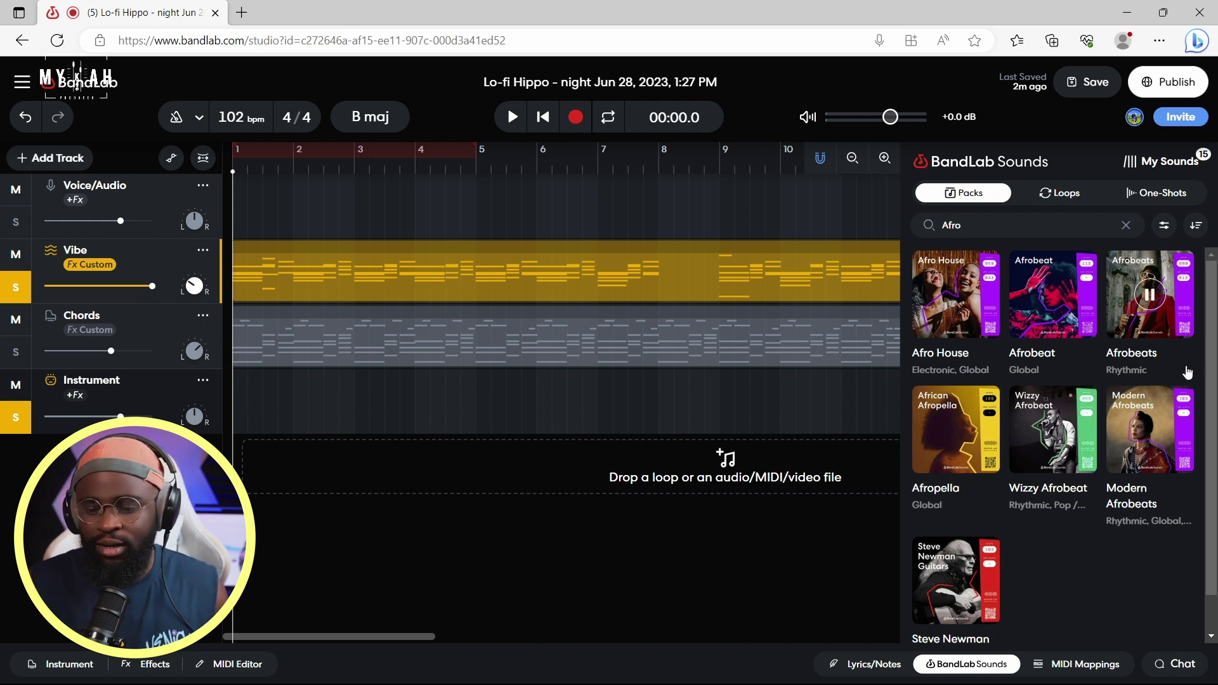
{"action": "left_click", "coordinate": [958, 434]}
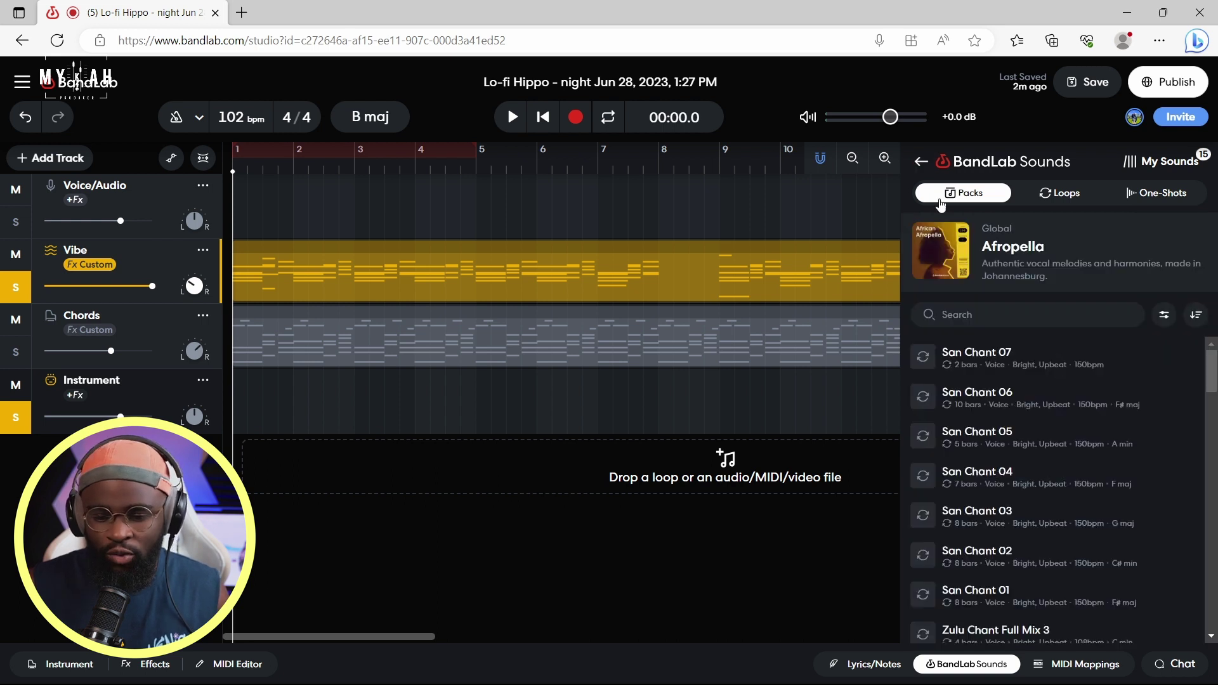
{"action": "left_click", "coordinate": [921, 161]}
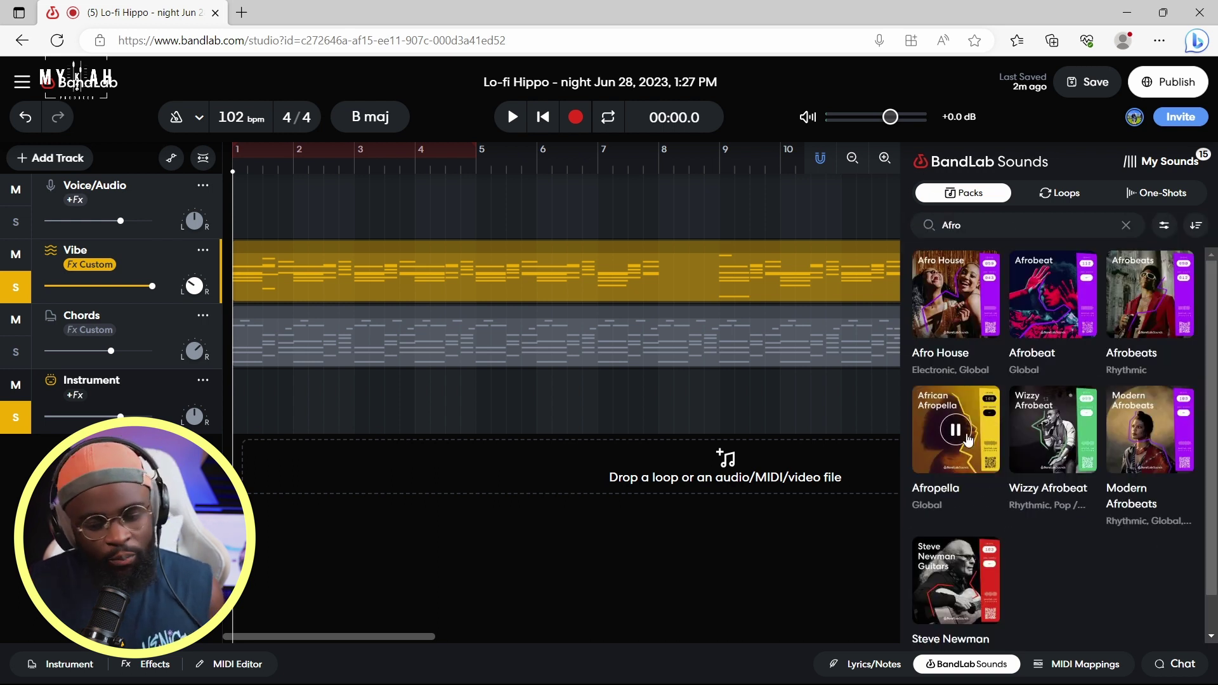
{"action": "left_click", "coordinate": [1060, 434]}
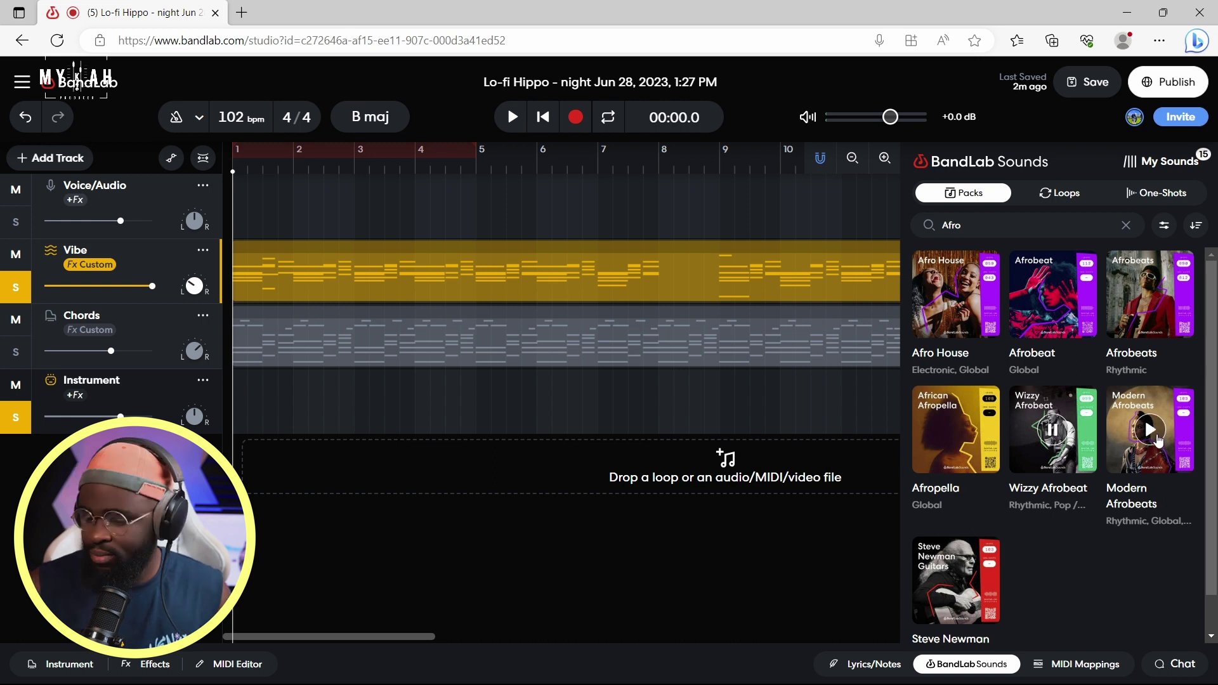
{"action": "left_click", "coordinate": [1156, 435]}
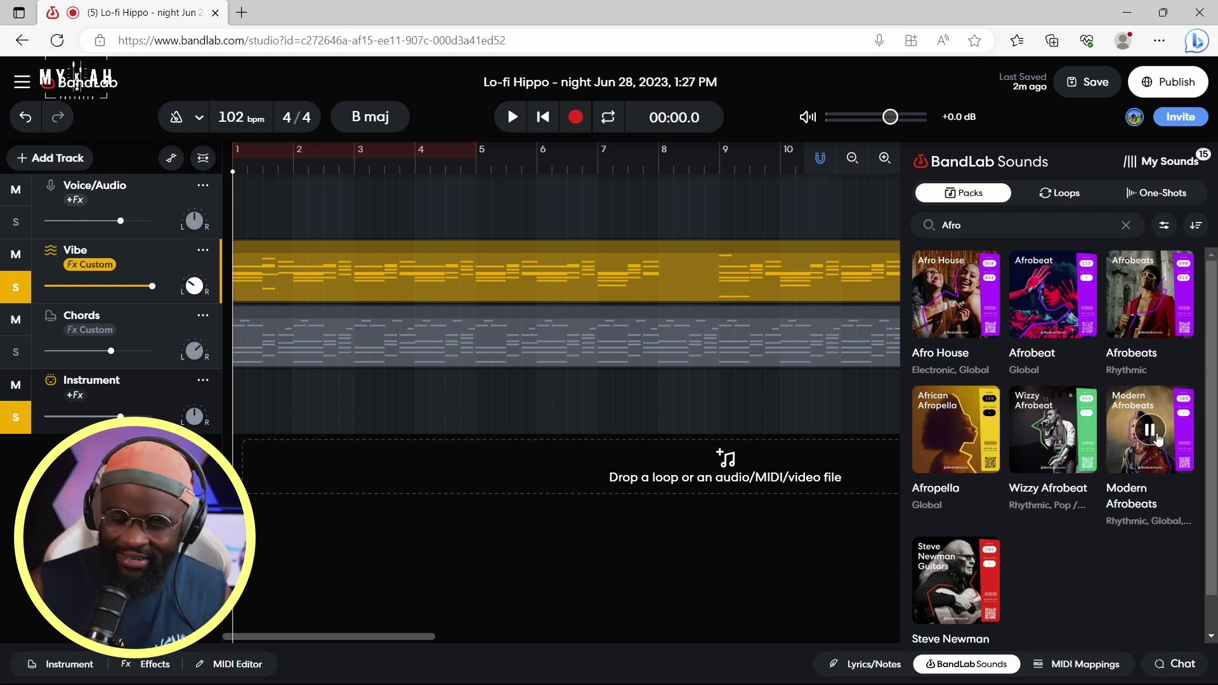
{"action": "left_click", "coordinate": [956, 584]}
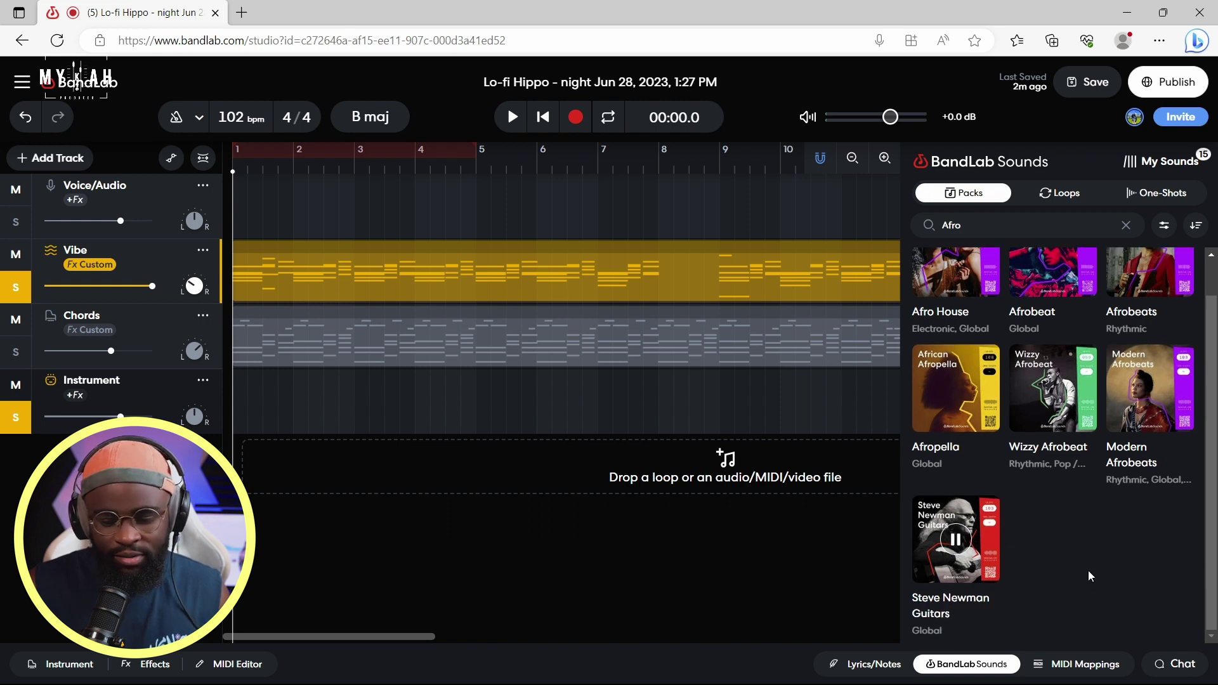
{"action": "left_click", "coordinate": [956, 583]}
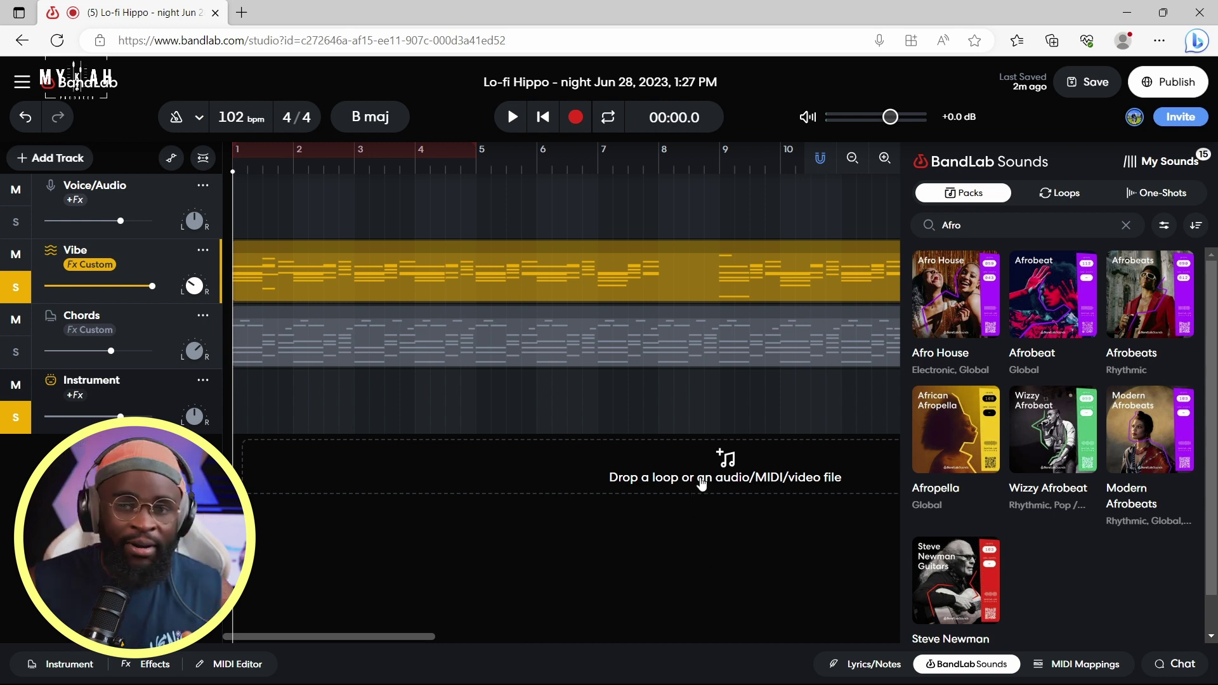
Step: Look through the BandLab loops and one-shots catalogues, and open the My Sounds library
{"action": "left_click", "coordinate": [1056, 193]}
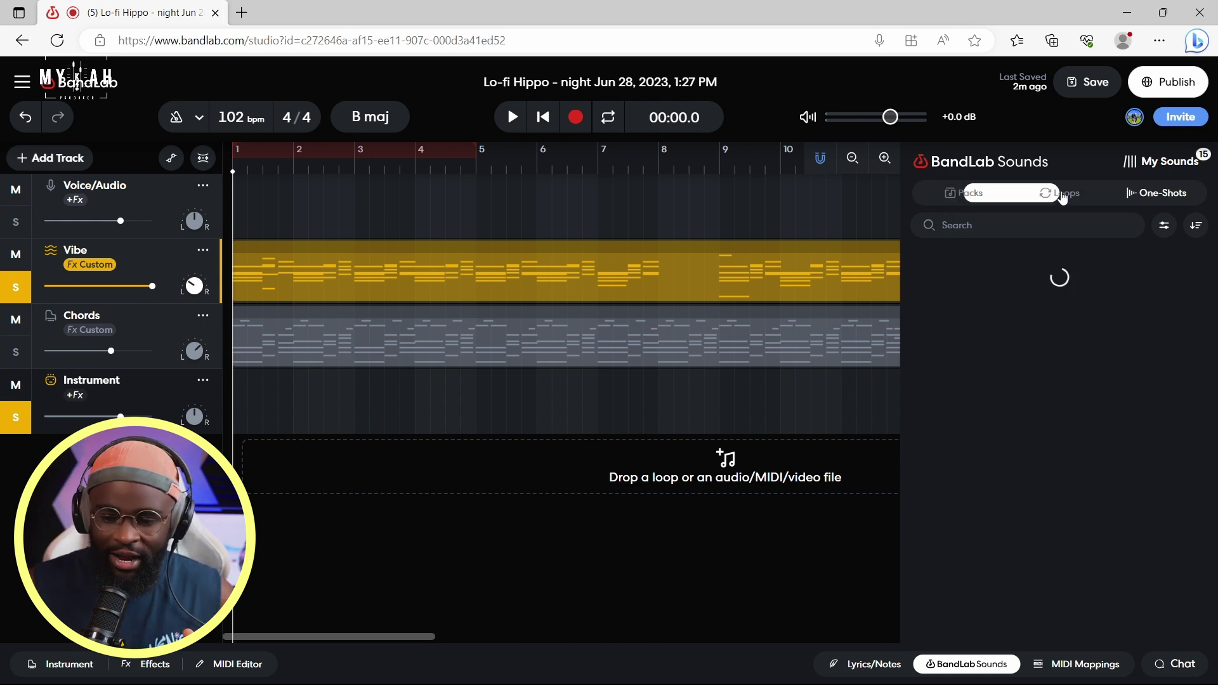
{"action": "left_click", "coordinate": [1154, 193]}
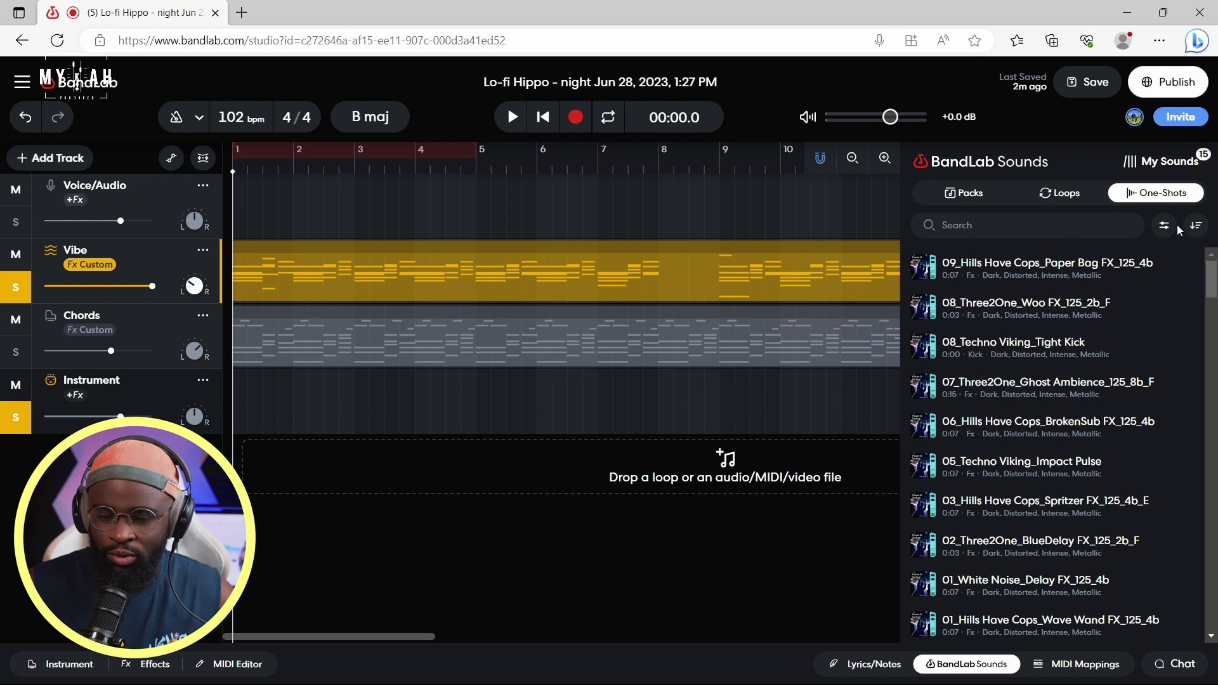
{"action": "left_click", "coordinate": [1164, 164]}
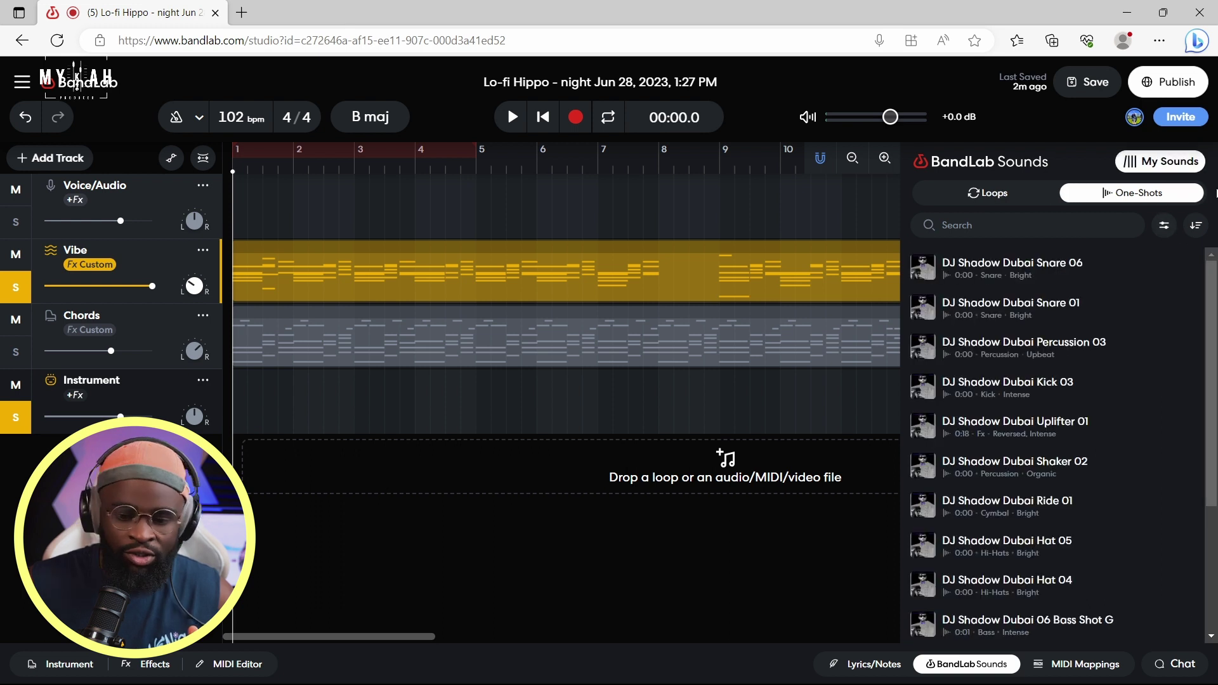
Step: Preview the saved DJ Shadow Dubai one-shots in order, from Snare 06 to Ride 01
{"action": "left_click", "coordinate": [921, 268]}
{"action": "left_click", "coordinate": [923, 308]}
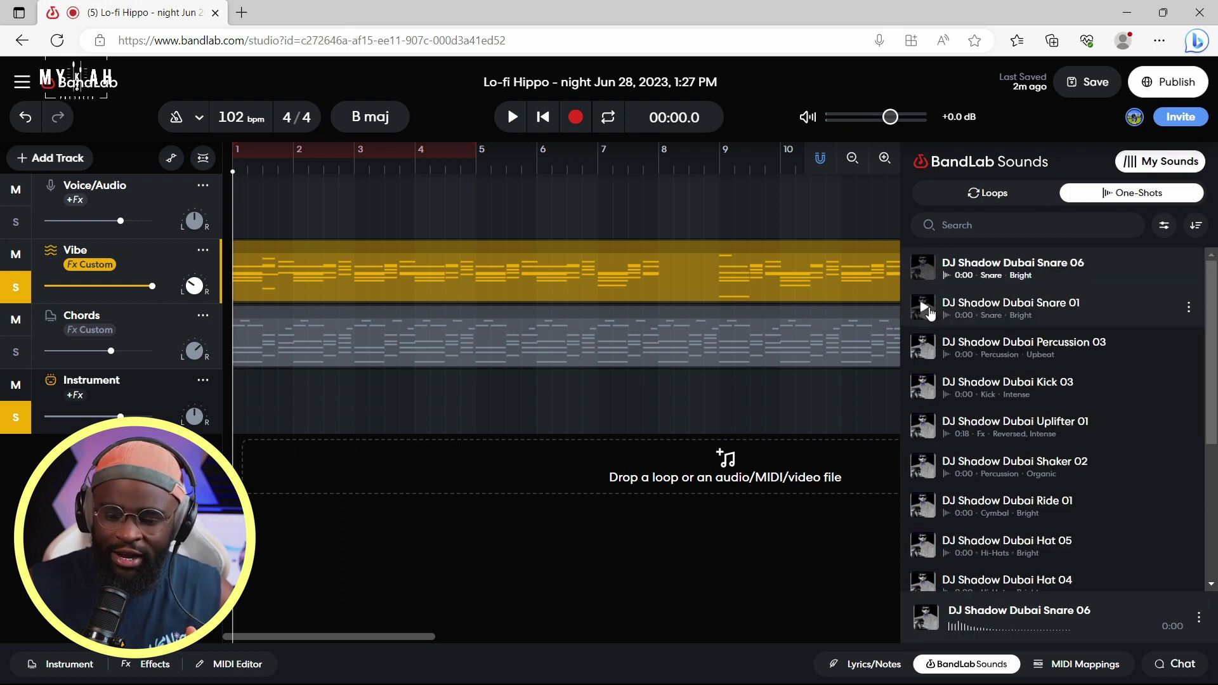
{"action": "left_click", "coordinate": [924, 347]}
{"action": "left_click", "coordinate": [926, 387]}
{"action": "left_click", "coordinate": [923, 426]}
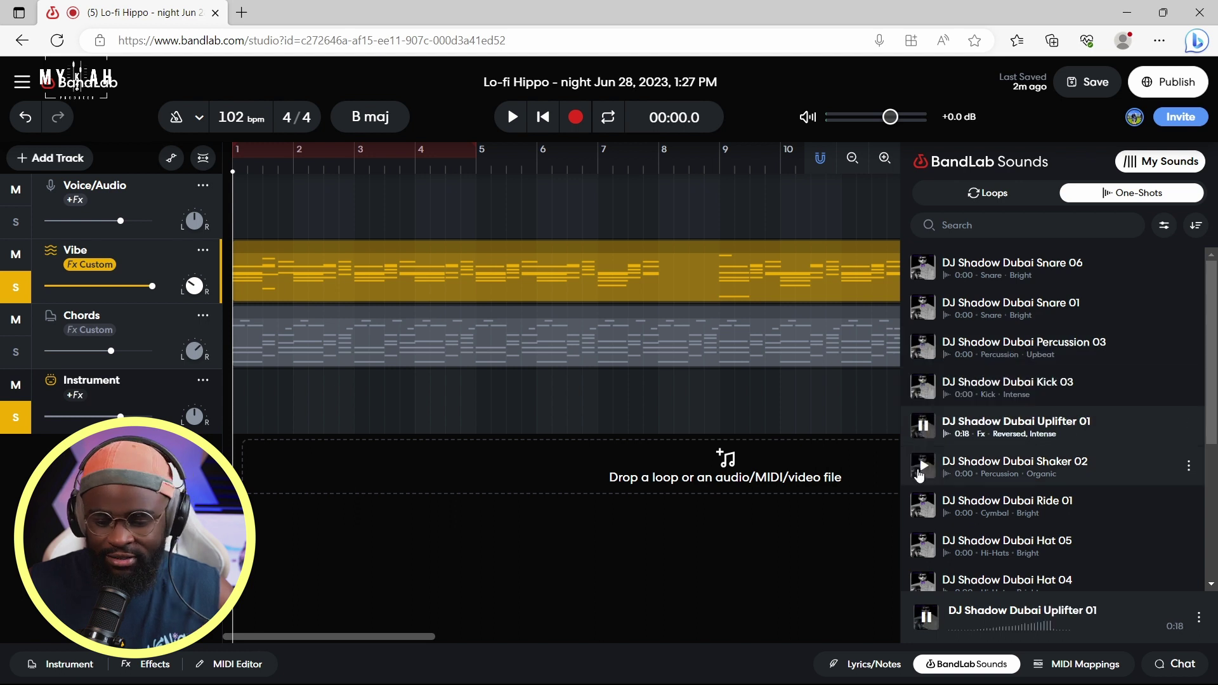
{"action": "left_click", "coordinate": [923, 467]}
{"action": "left_click", "coordinate": [923, 506]}
Step: Check the saved loops, preview the catalogue one-shot 09_Hills Have Cops_Paper Bag FX_125_4b, open its options, and return to My Sounds
{"action": "left_click", "coordinate": [986, 194]}
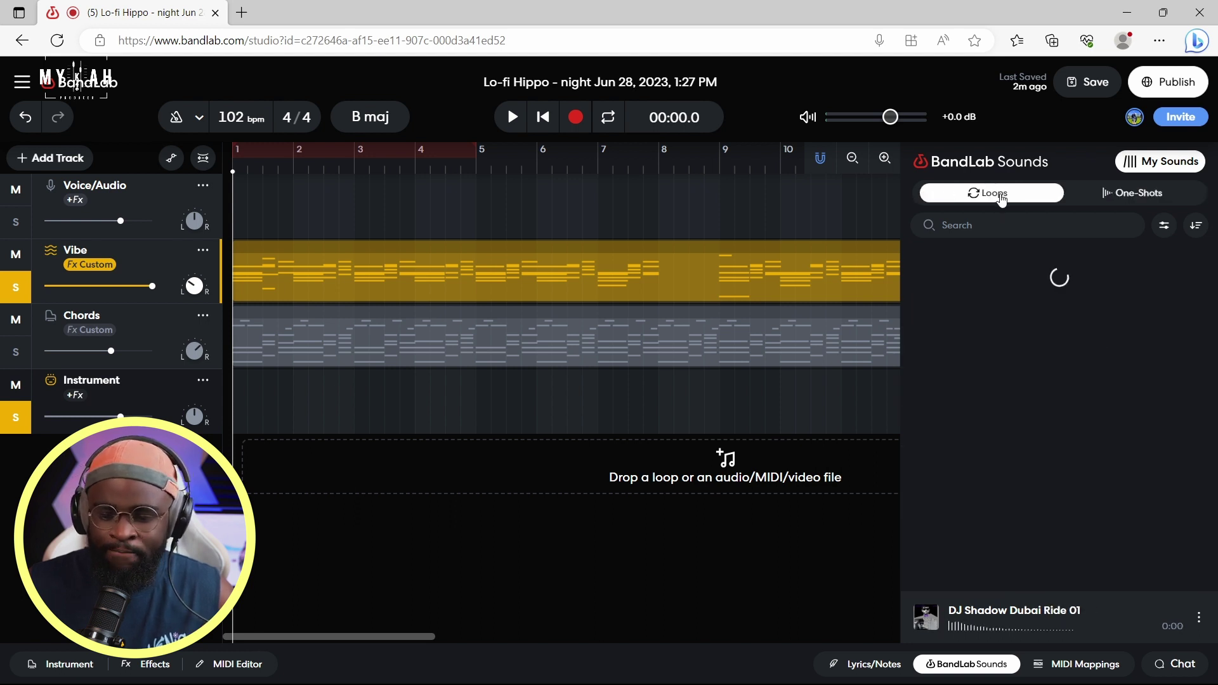
{"action": "left_click", "coordinate": [1133, 194]}
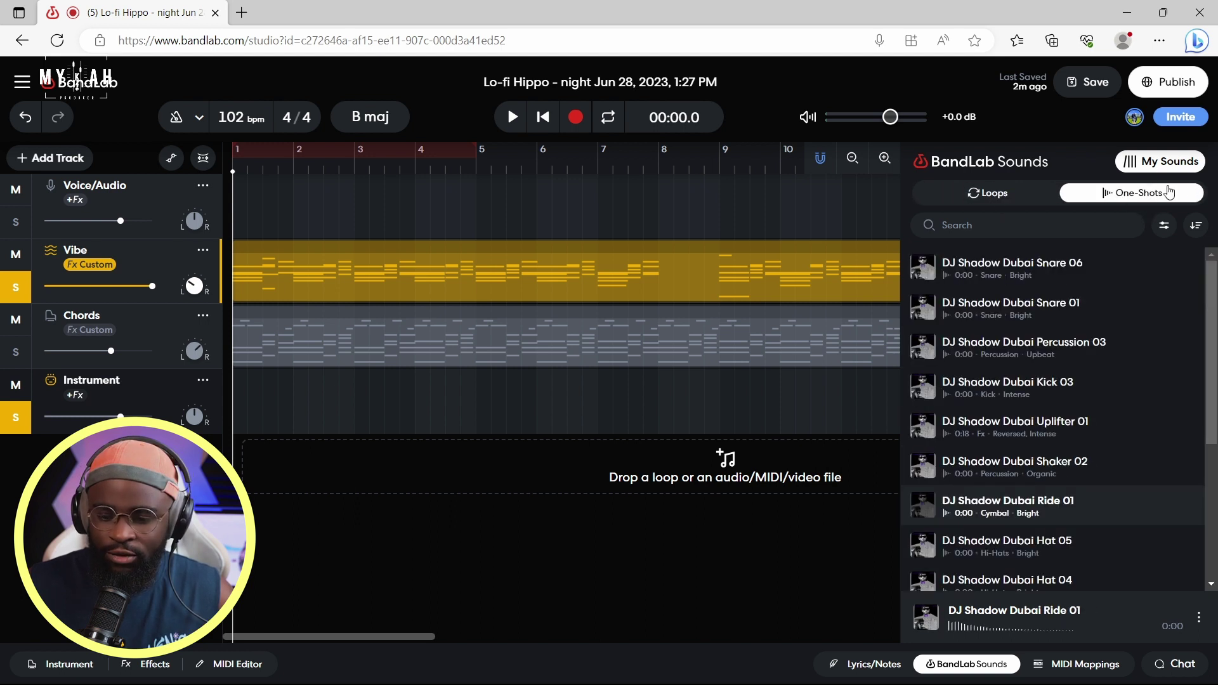
{"action": "left_click", "coordinate": [923, 267]}
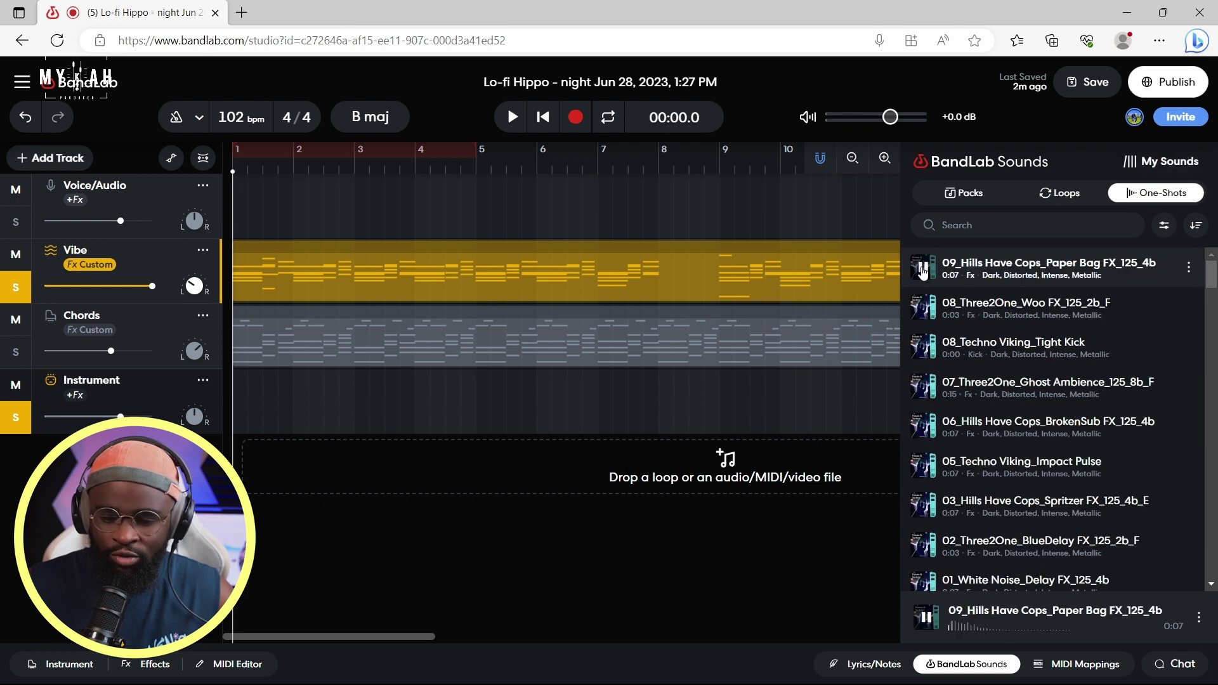
{"action": "left_click", "coordinate": [924, 269]}
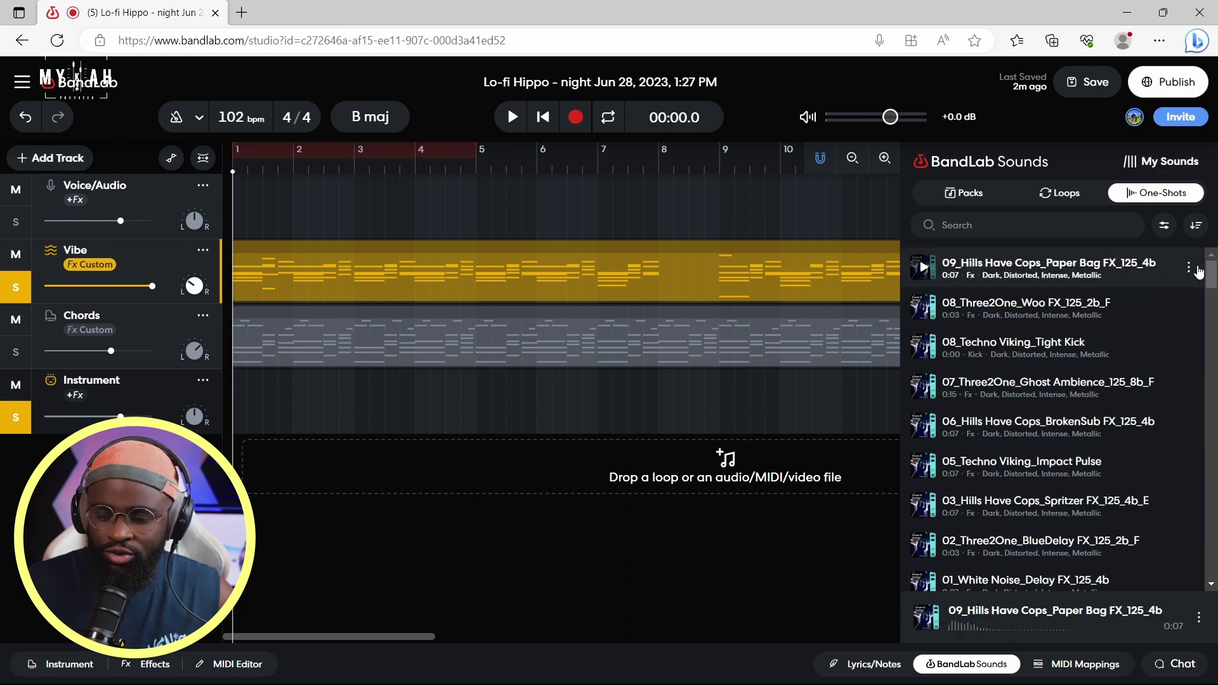
{"action": "left_click", "coordinate": [1190, 267]}
{"action": "left_click", "coordinate": [1133, 324]}
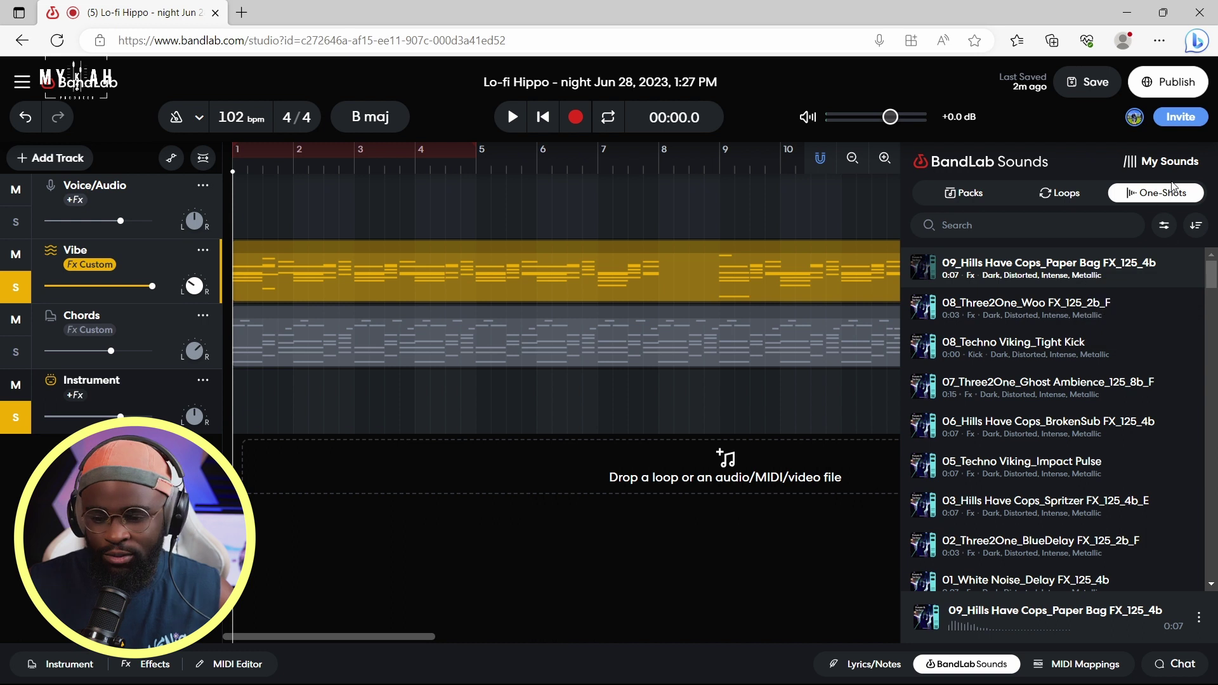
{"action": "left_click", "coordinate": [1170, 162]}
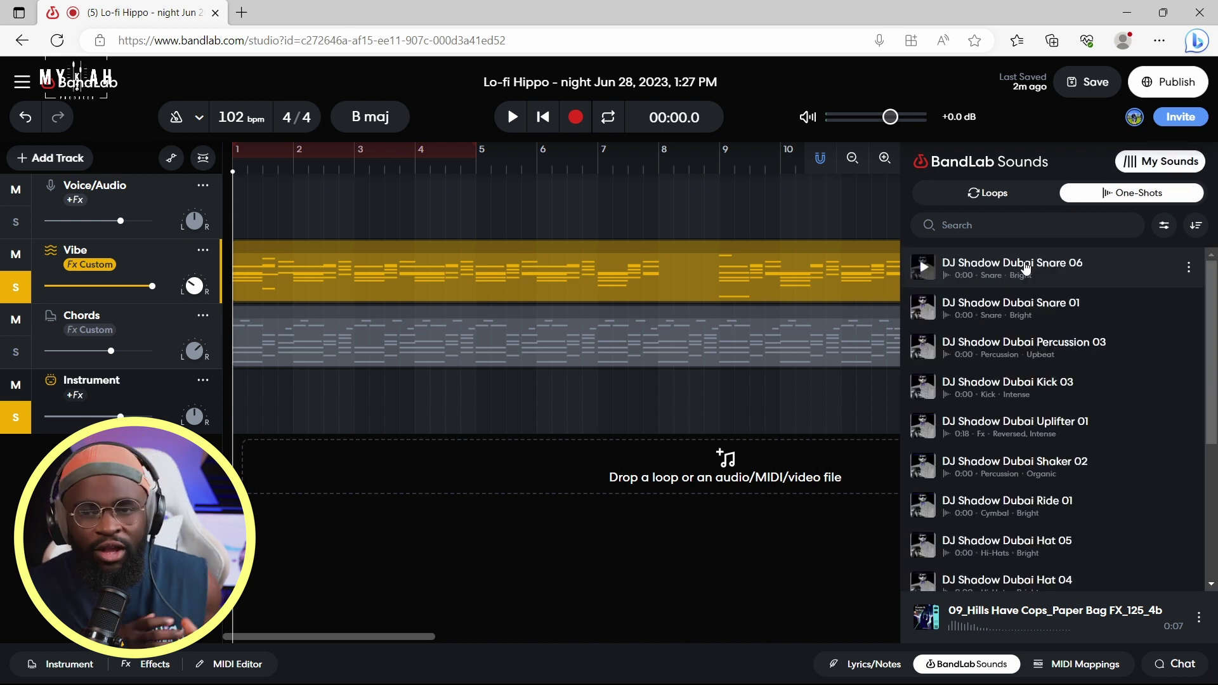
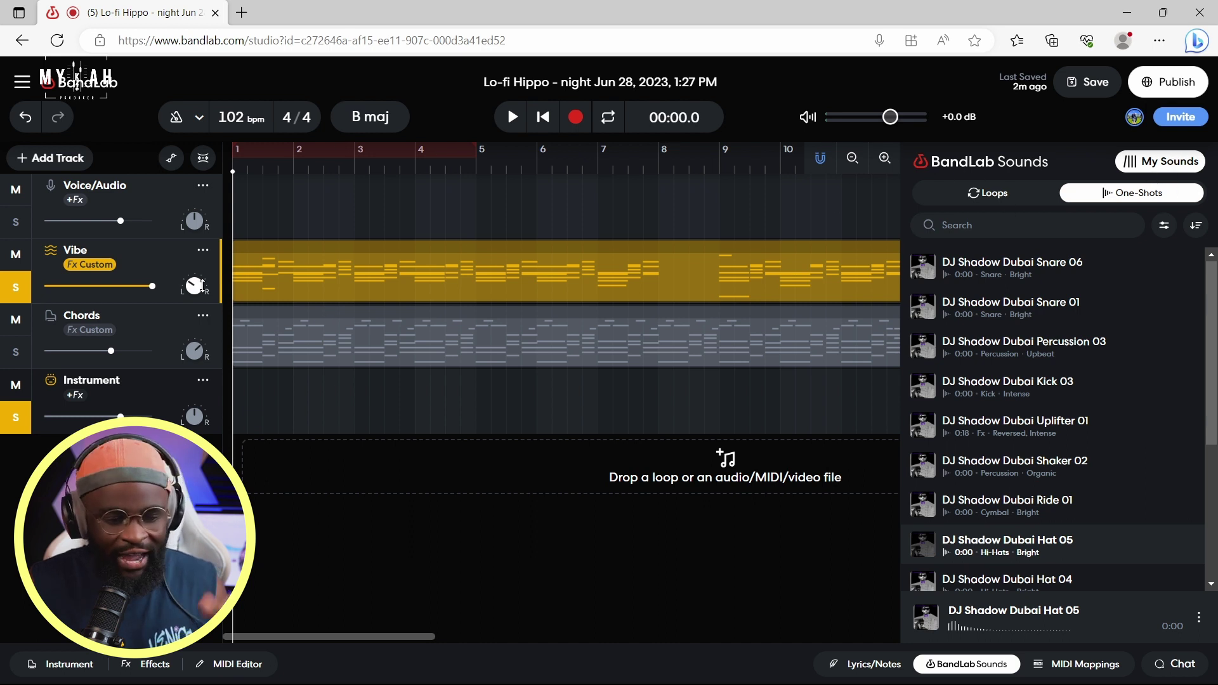
Step: Play the song, turn on looping for the first four bars, and stop playback
{"action": "key", "text": "space"}
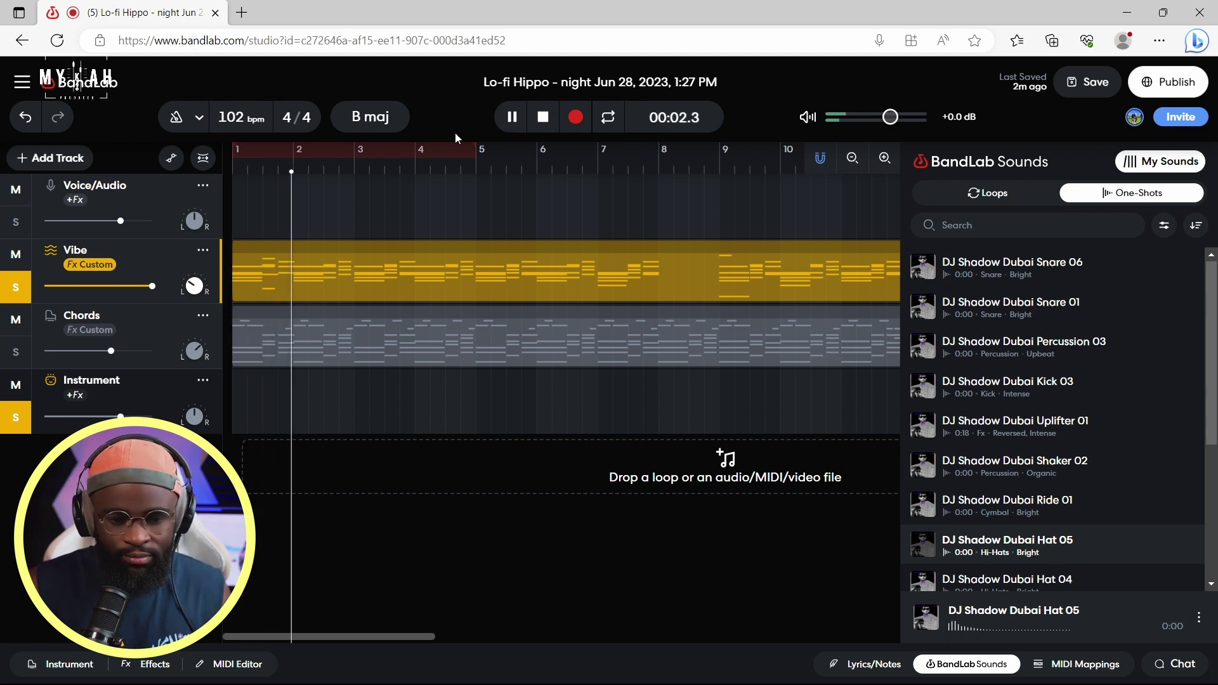
{"action": "left_click", "coordinate": [383, 151]}
{"action": "key", "text": "space"}
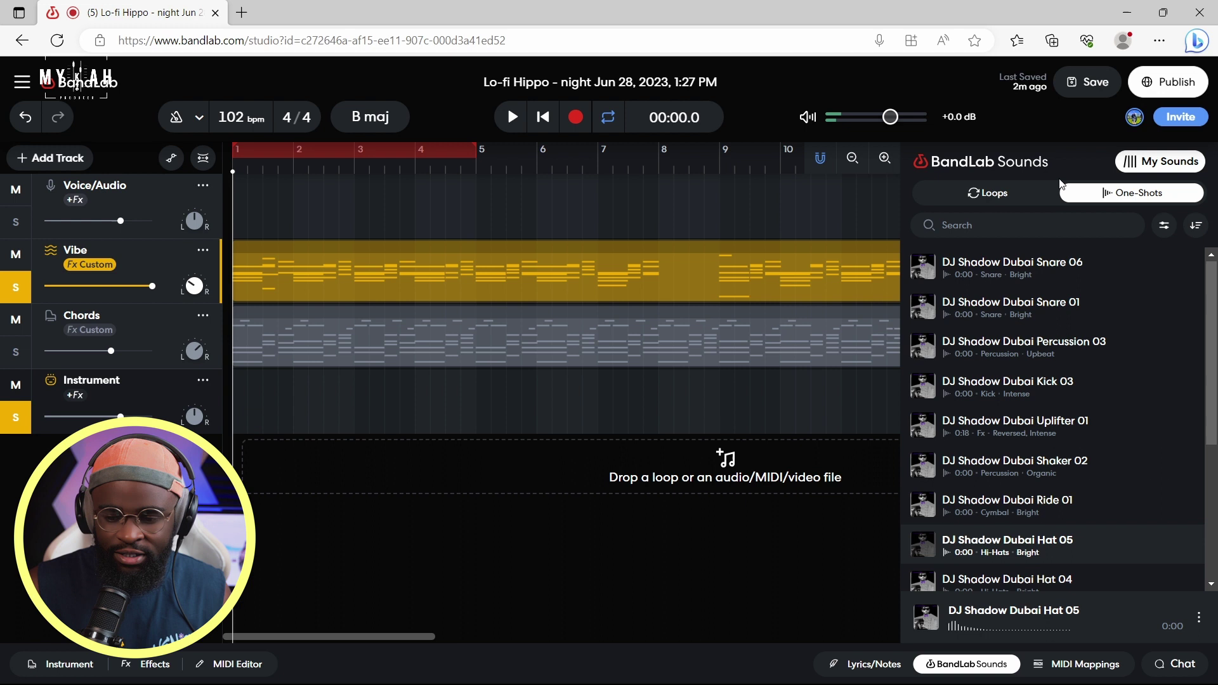
{"action": "left_click", "coordinate": [1159, 170]}
{"action": "left_click", "coordinate": [960, 665]}
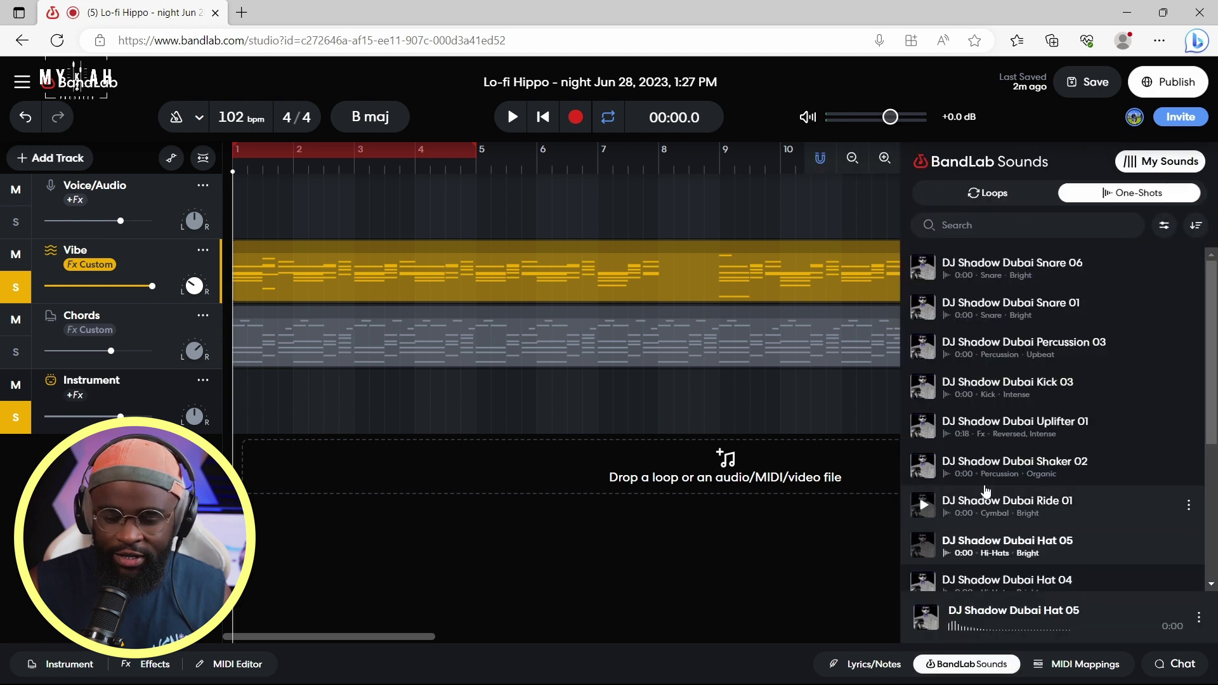
Step: Preview the saved DJ Shadow Dubai one-shots in list order, from Snare 06 through Hat 05
{"action": "left_click", "coordinate": [924, 270]}
{"action": "left_click", "coordinate": [923, 309]}
{"action": "left_click", "coordinate": [923, 349]}
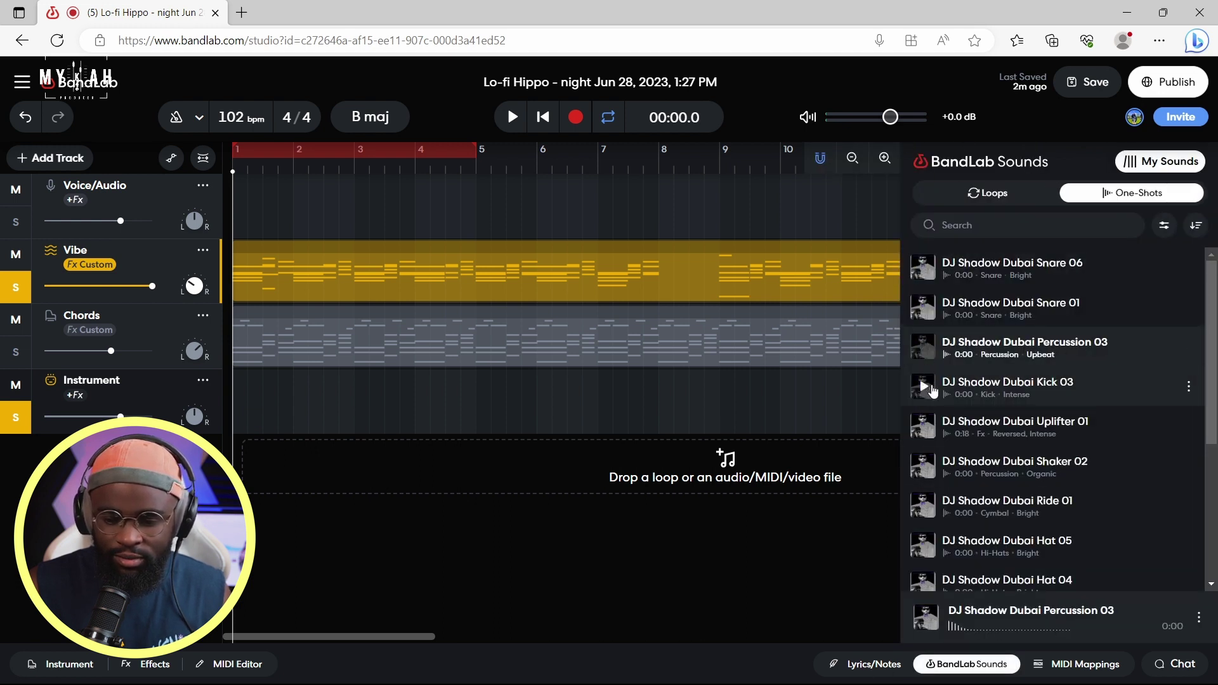
{"action": "left_click", "coordinate": [923, 389]}
{"action": "left_click", "coordinate": [923, 428]}
{"action": "left_click", "coordinate": [923, 467]}
{"action": "left_click", "coordinate": [924, 507]}
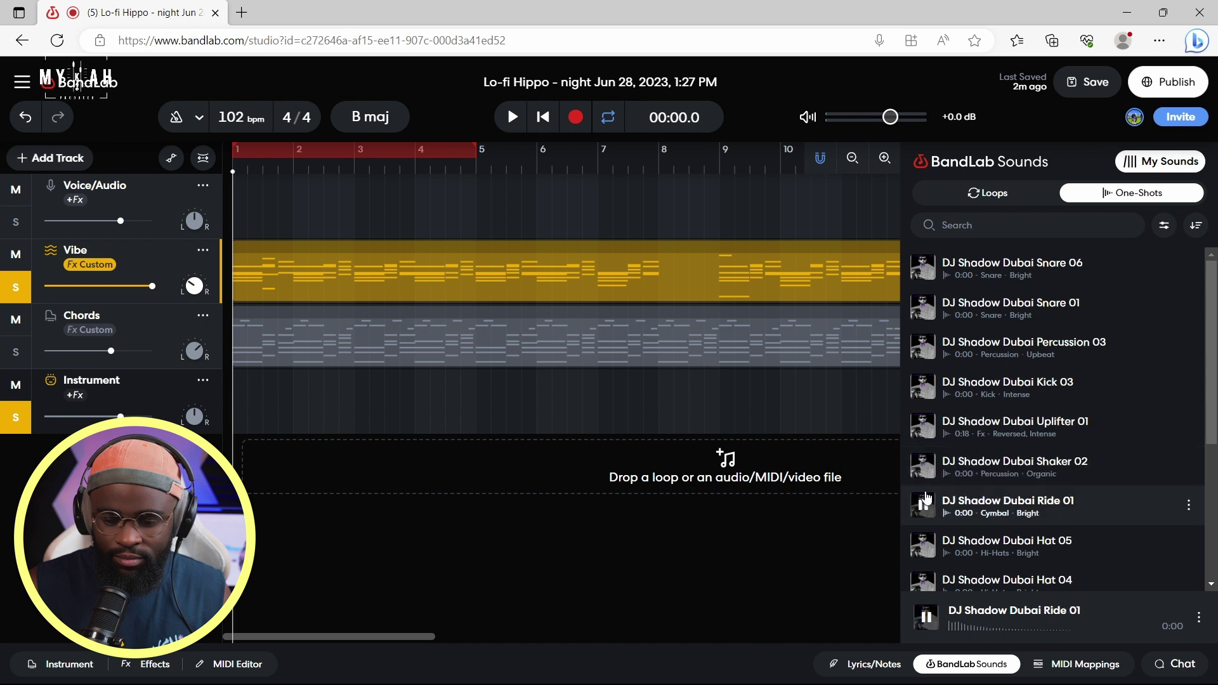
{"action": "left_click", "coordinate": [923, 549]}
Step: Preview the remaining saved one-shots from DJ Shadow Dubai Hat 04 to LetYouDown_Traffic_SFX, ending on CASH_Perc_03
{"action": "scroll", "coordinate": [924, 546], "scroll_direction": "down", "scroll_amount": 2}
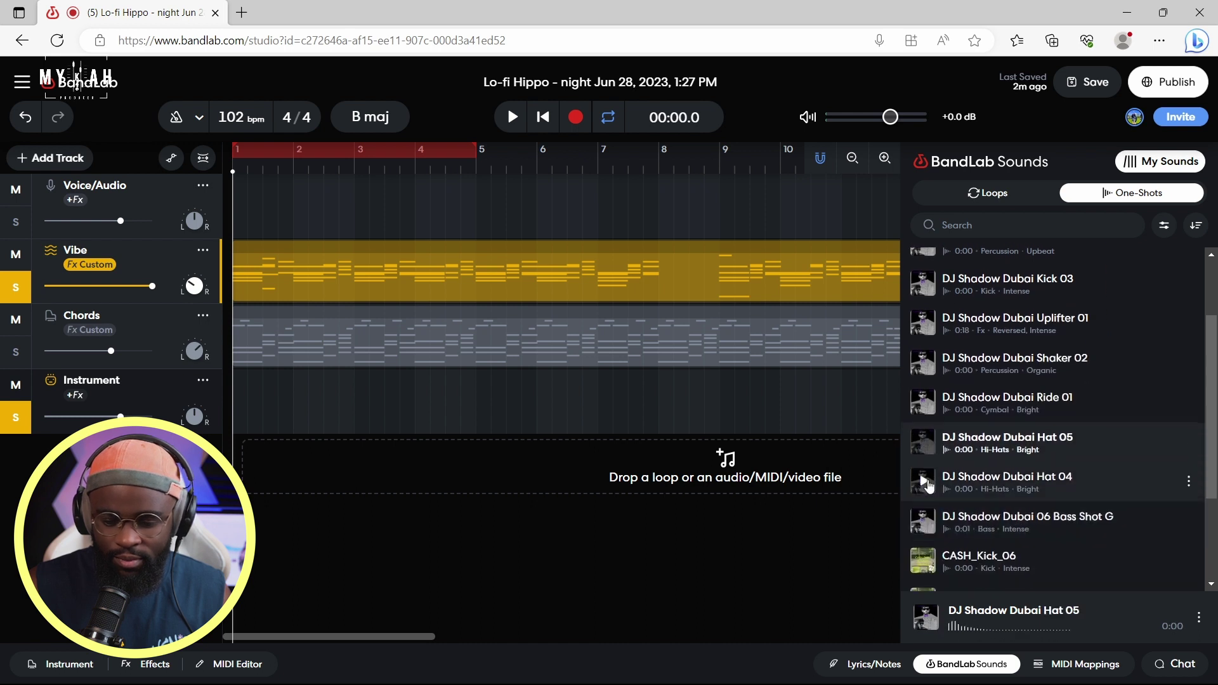
{"action": "left_click", "coordinate": [923, 483]}
{"action": "left_click", "coordinate": [923, 522]}
{"action": "left_click", "coordinate": [923, 562]}
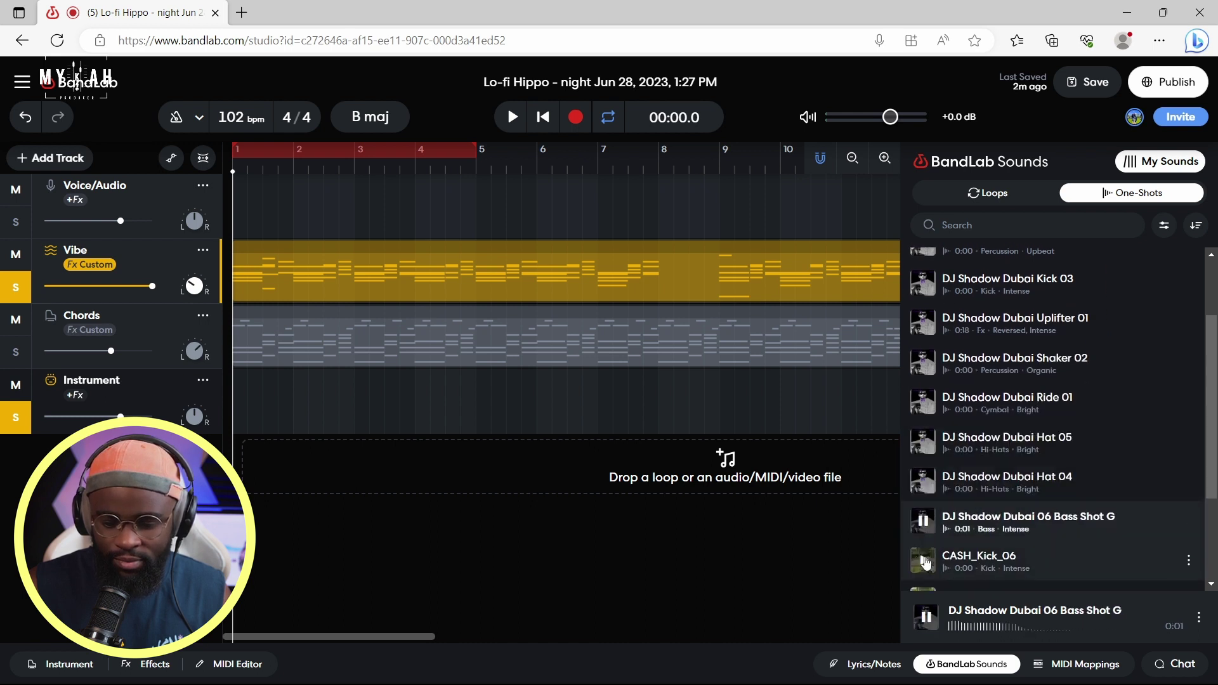
{"action": "scroll", "coordinate": [924, 559], "scroll_direction": "down", "scroll_amount": 2}
{"action": "left_click", "coordinate": [924, 499]}
{"action": "left_click", "coordinate": [923, 537]}
{"action": "left_click", "coordinate": [924, 576]}
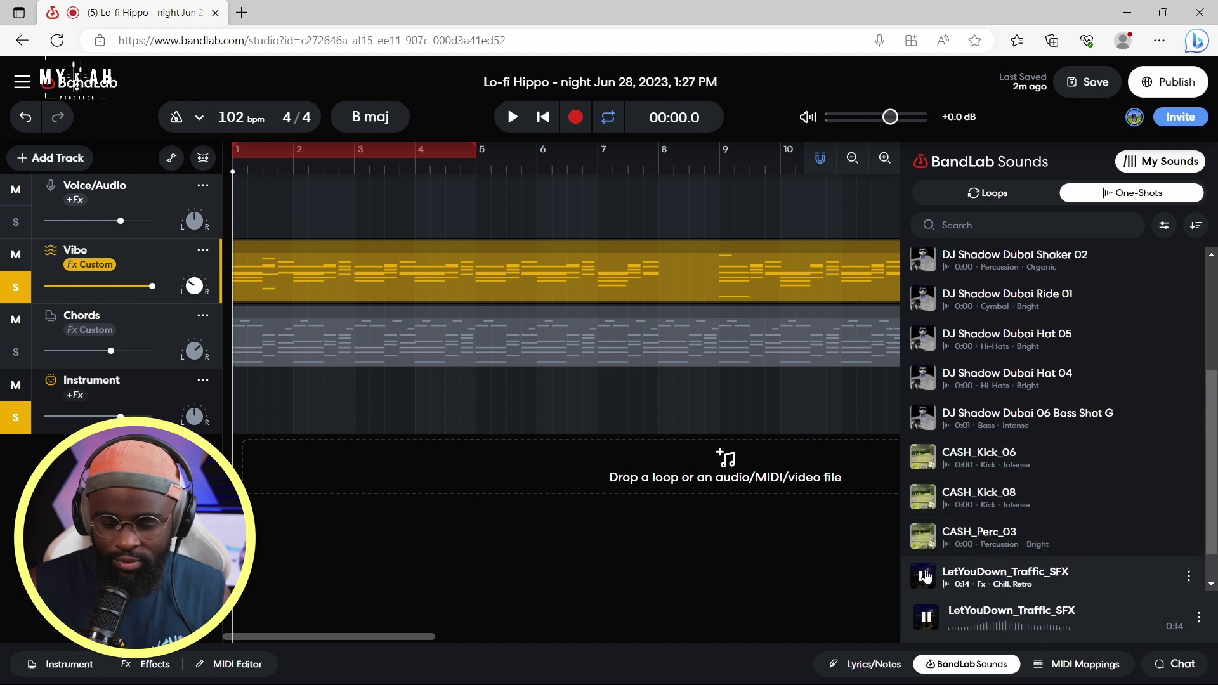
{"action": "left_click", "coordinate": [925, 538]}
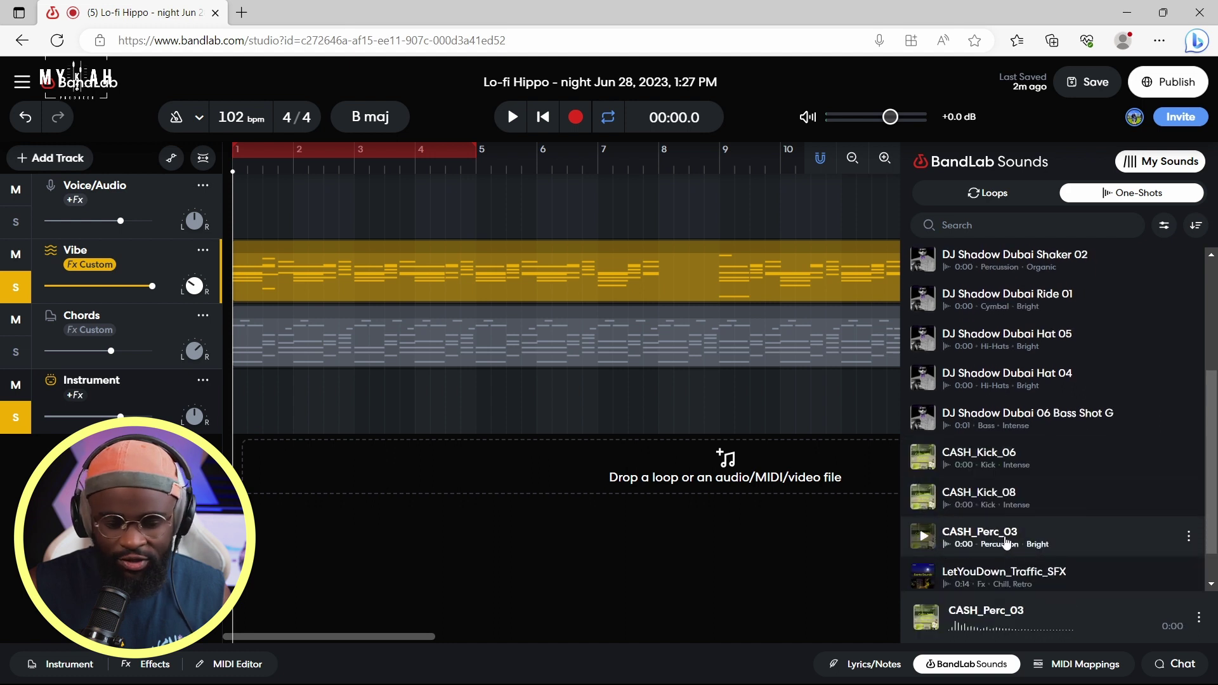
{"action": "left_click_drag", "start_coordinate": [1015, 549], "coordinate": [271, 474]}
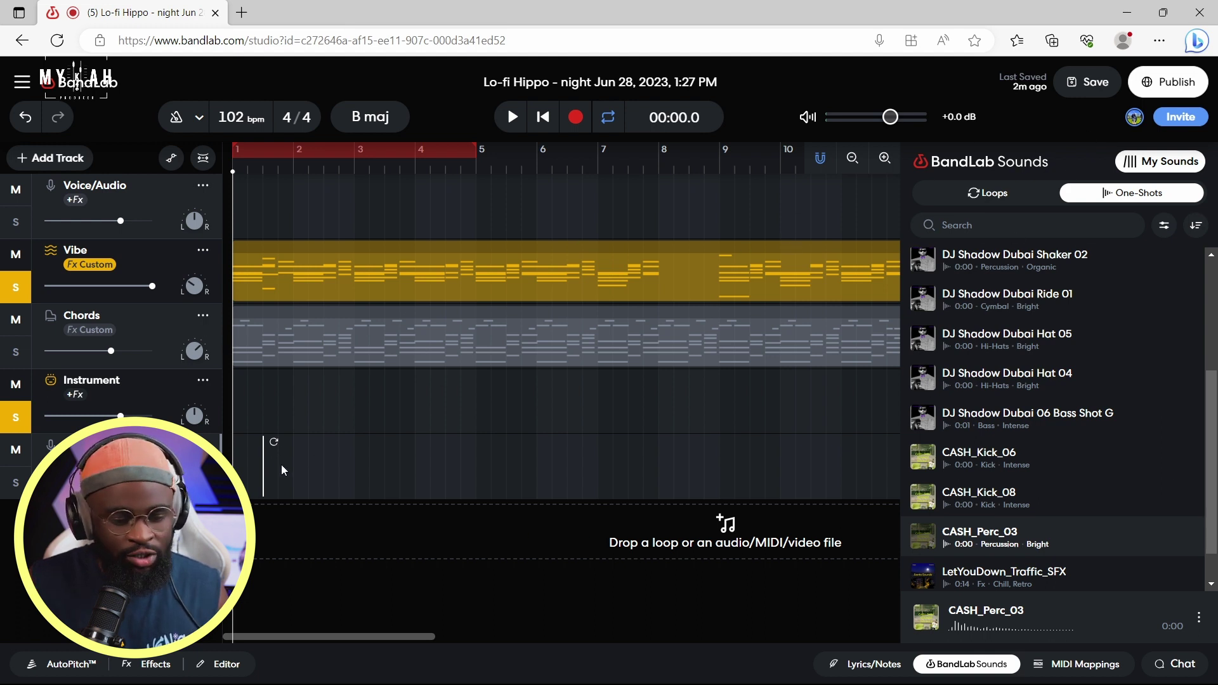
{"action": "left_click", "coordinate": [203, 444]}
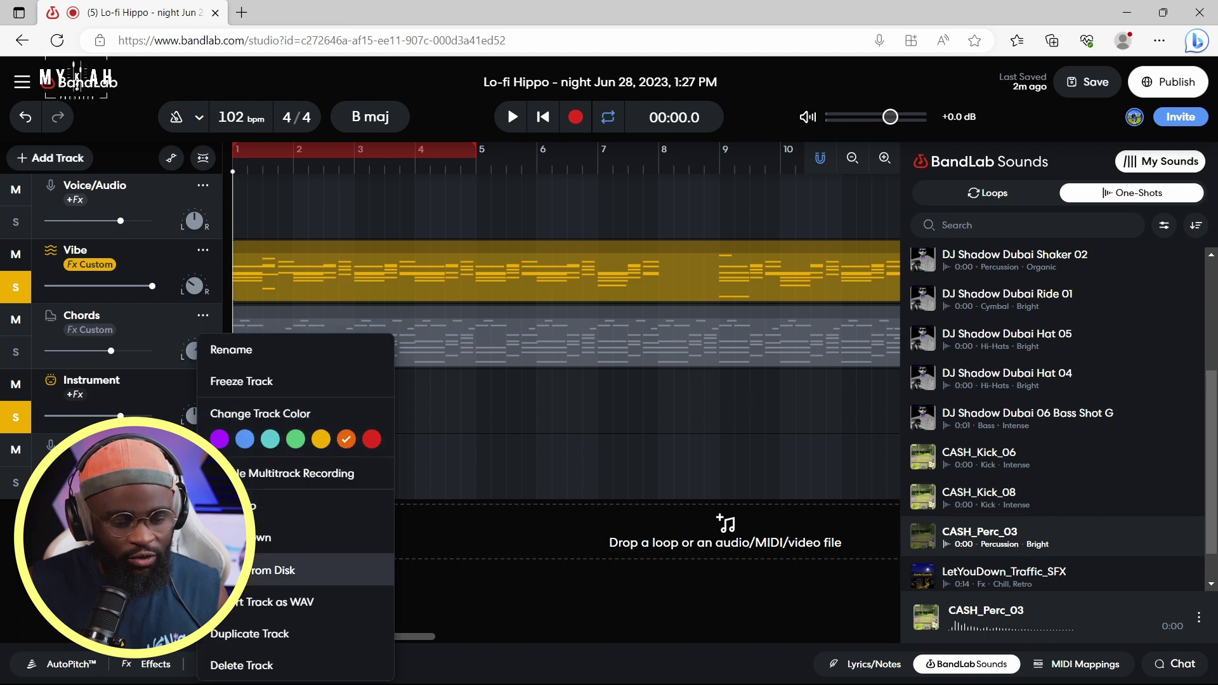
{"action": "left_click", "coordinate": [247, 663]}
Step: Add a Sampler track and load the CASH_Perc_03 one-shot onto pad 1 (V)
{"action": "left_click", "coordinate": [58, 159]}
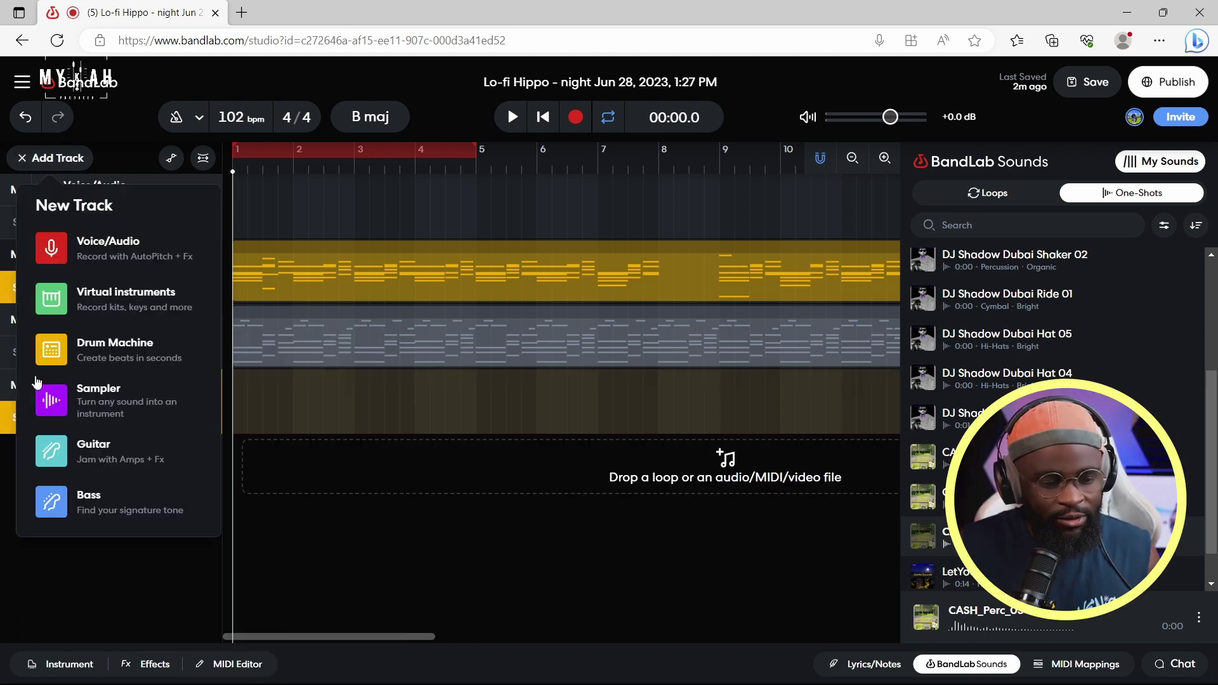
{"action": "left_click", "coordinate": [96, 400]}
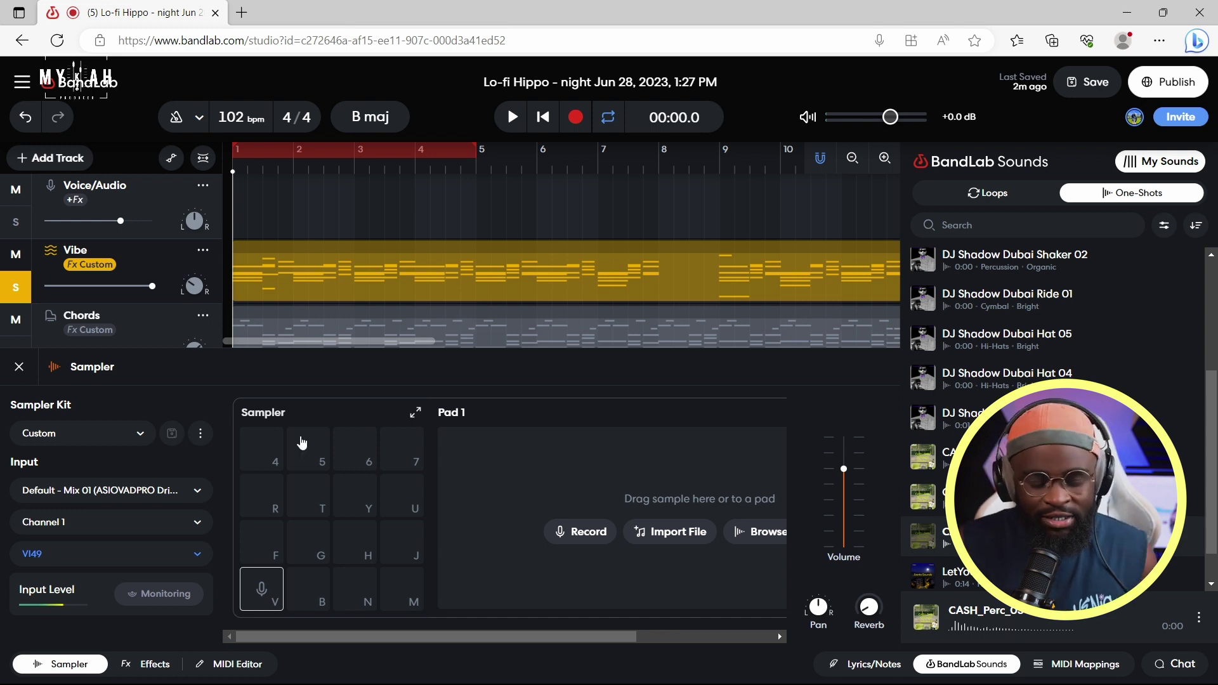
{"action": "left_click_drag", "start_coordinate": [541, 636], "coordinate": [619, 637]}
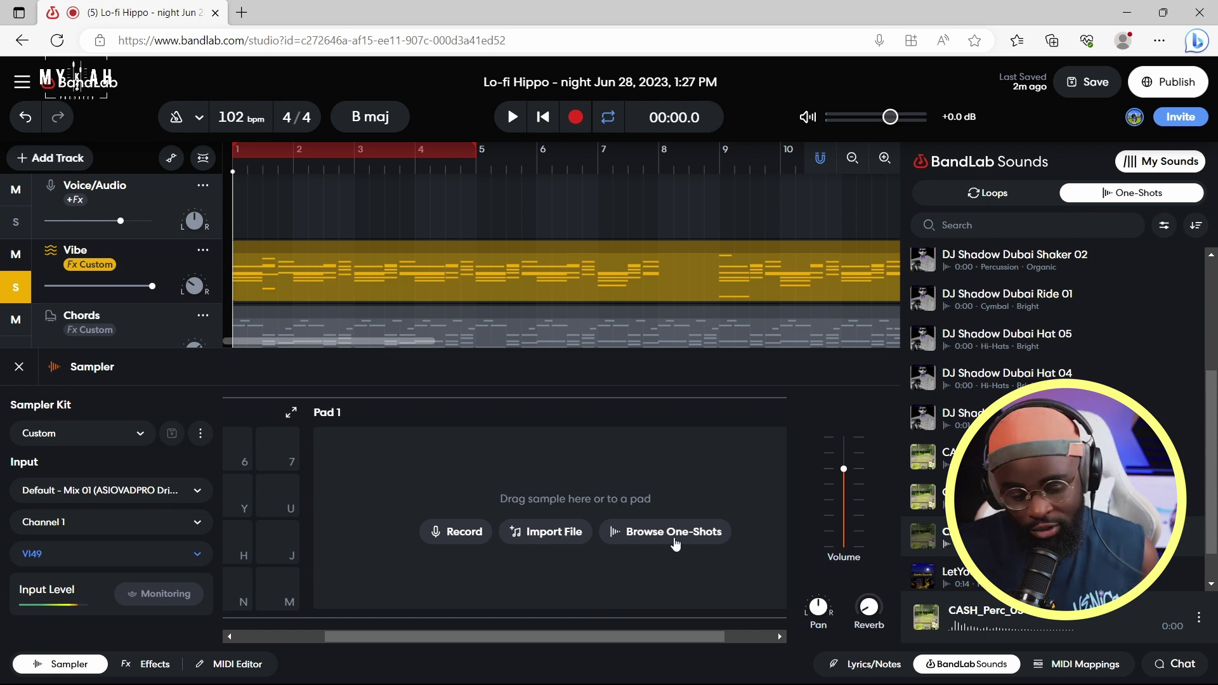
{"action": "left_click_drag", "start_coordinate": [581, 641], "coordinate": [478, 644]}
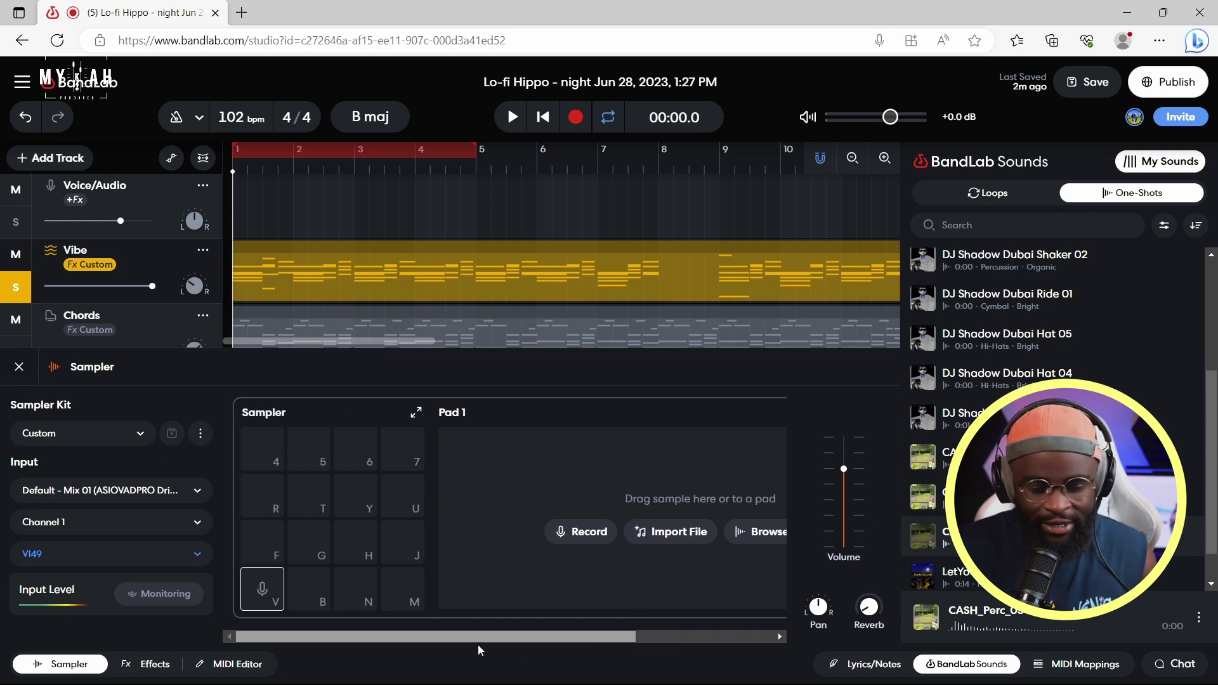
{"action": "left_click_drag", "start_coordinate": [924, 536], "coordinate": [261, 585]}
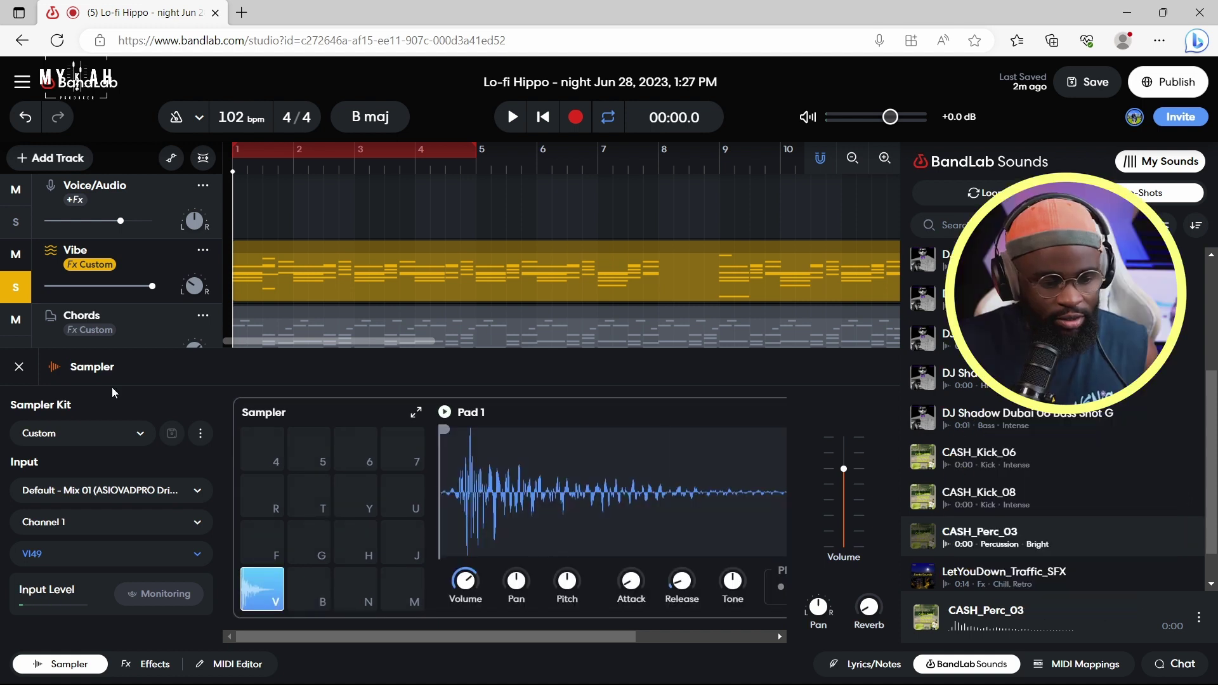
Step: Close the sampler and turn off solo on the Vibe and Instrument tracks
{"action": "left_click", "coordinate": [19, 367]}
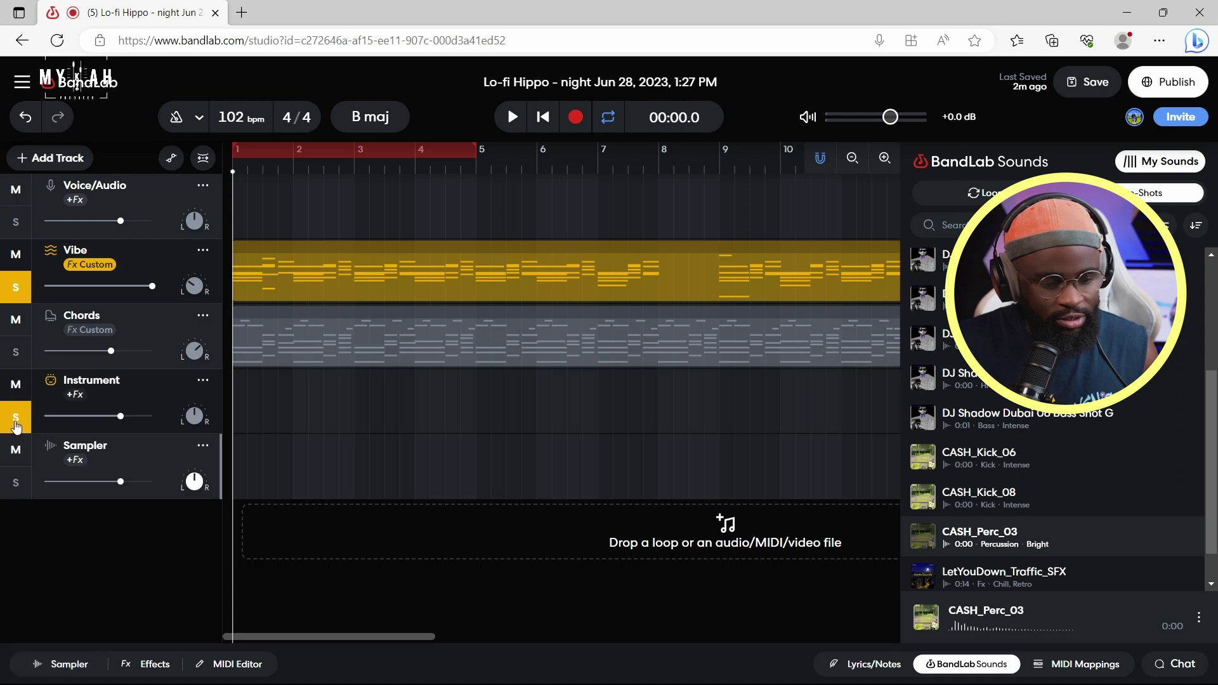
{"action": "left_click", "coordinate": [19, 293]}
{"action": "left_click", "coordinate": [18, 419]}
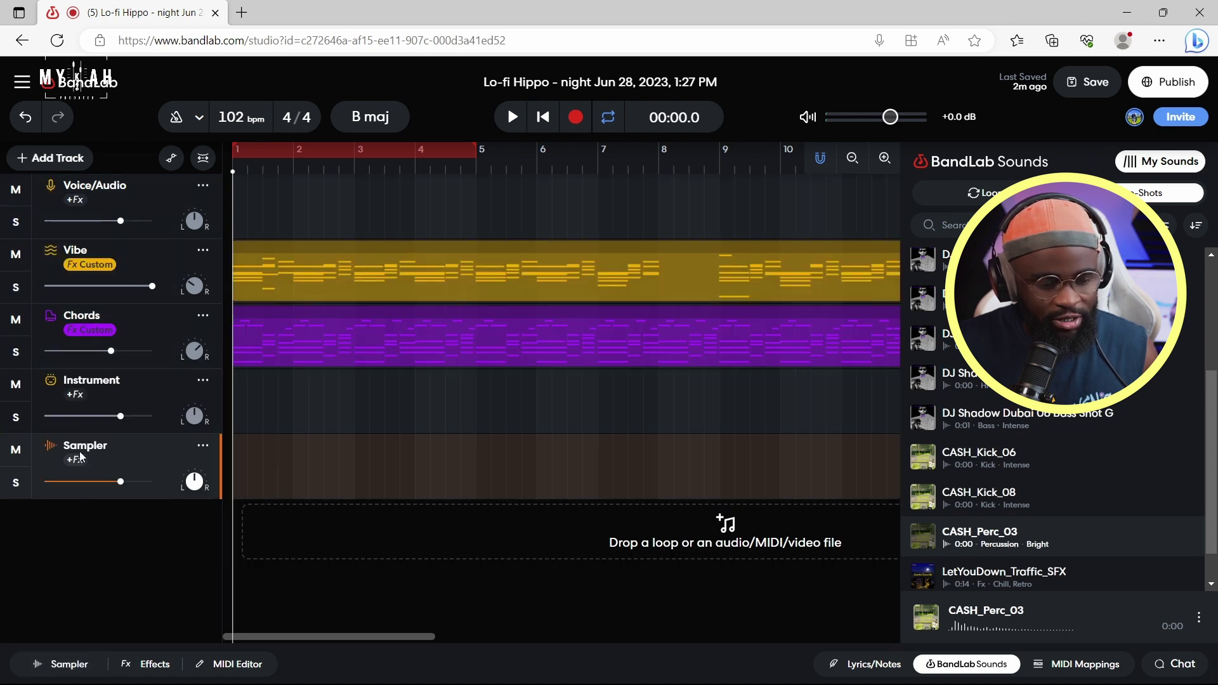
Step: Reopen the Sampler track's instrument and audition the percussion sample on pad 1 several times
{"action": "left_click", "coordinate": [63, 664]}
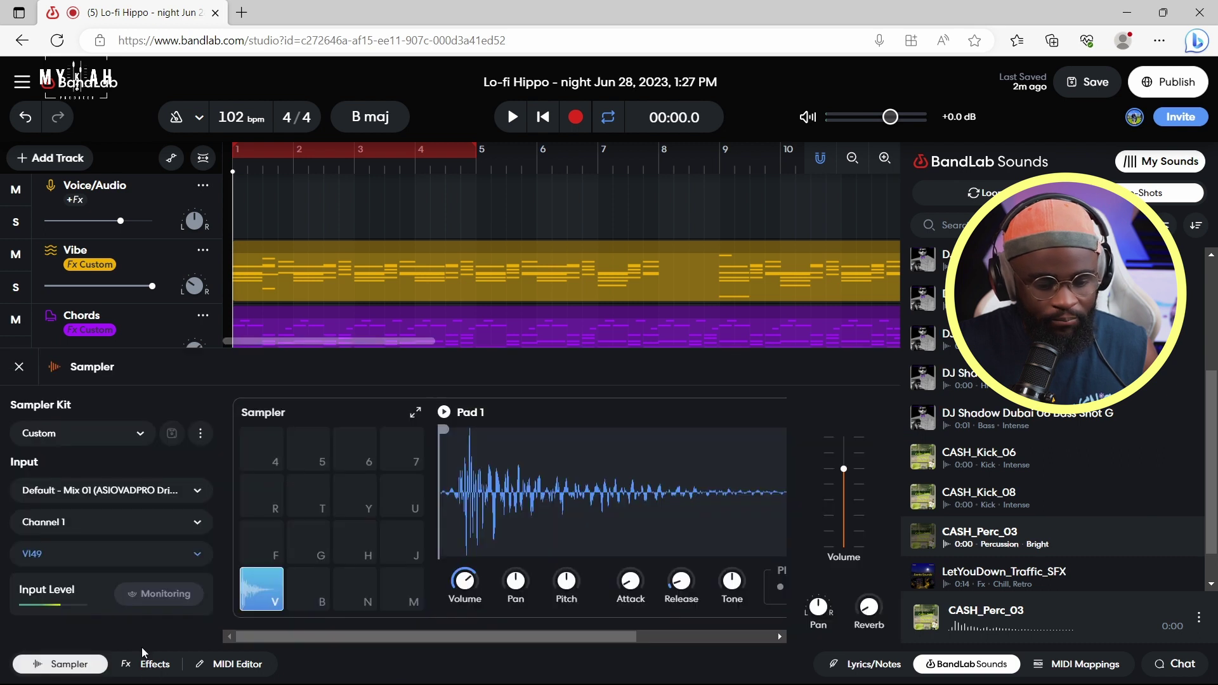
{"action": "left_click", "coordinate": [252, 591]}
{"action": "left_click", "coordinate": [253, 590]}
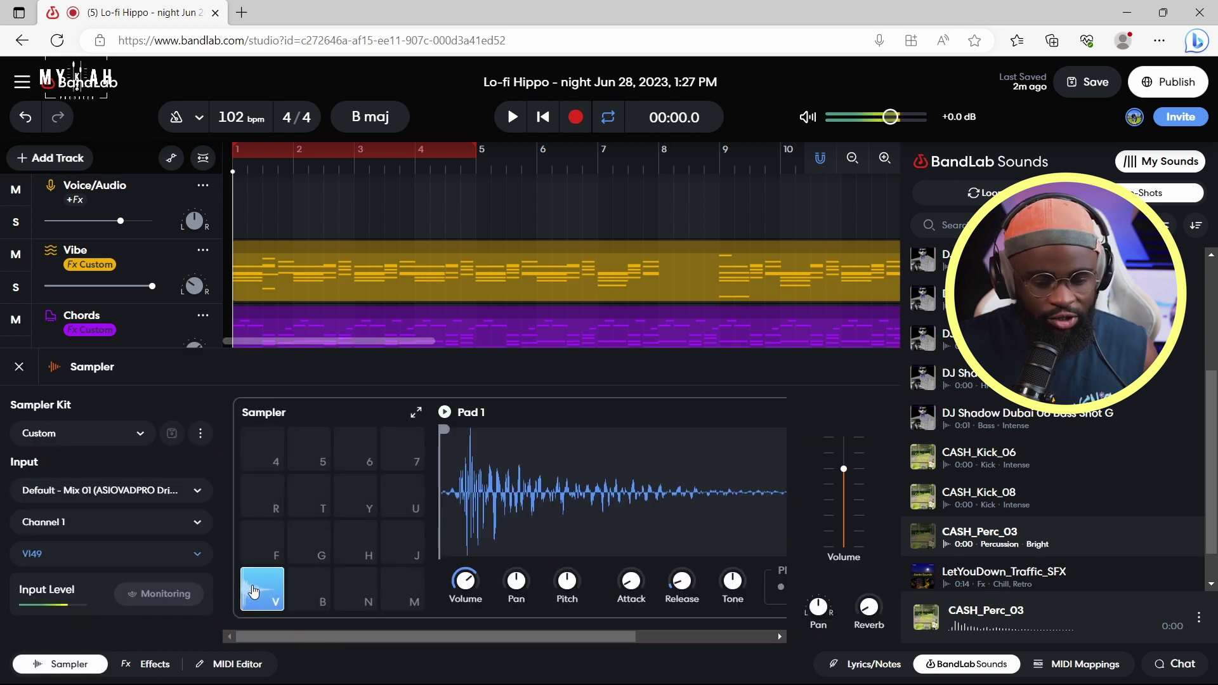
{"action": "left_click", "coordinate": [253, 590]}
{"action": "left_click", "coordinate": [252, 590]}
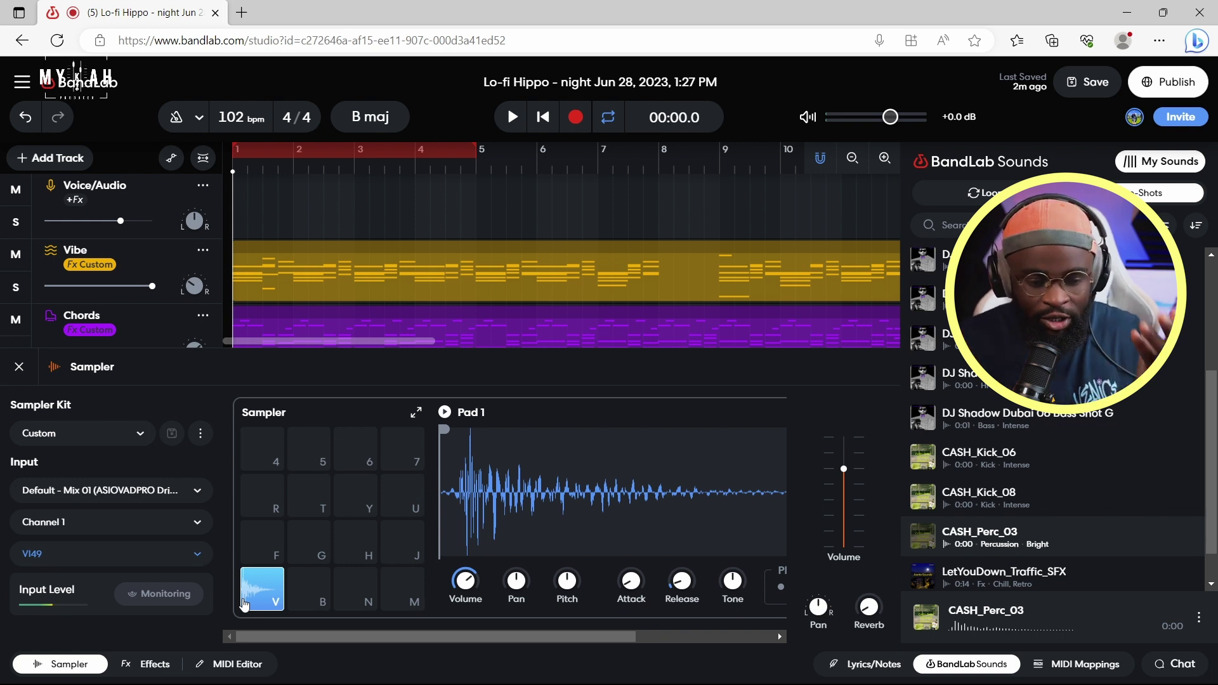
{"action": "left_click", "coordinate": [265, 590]}
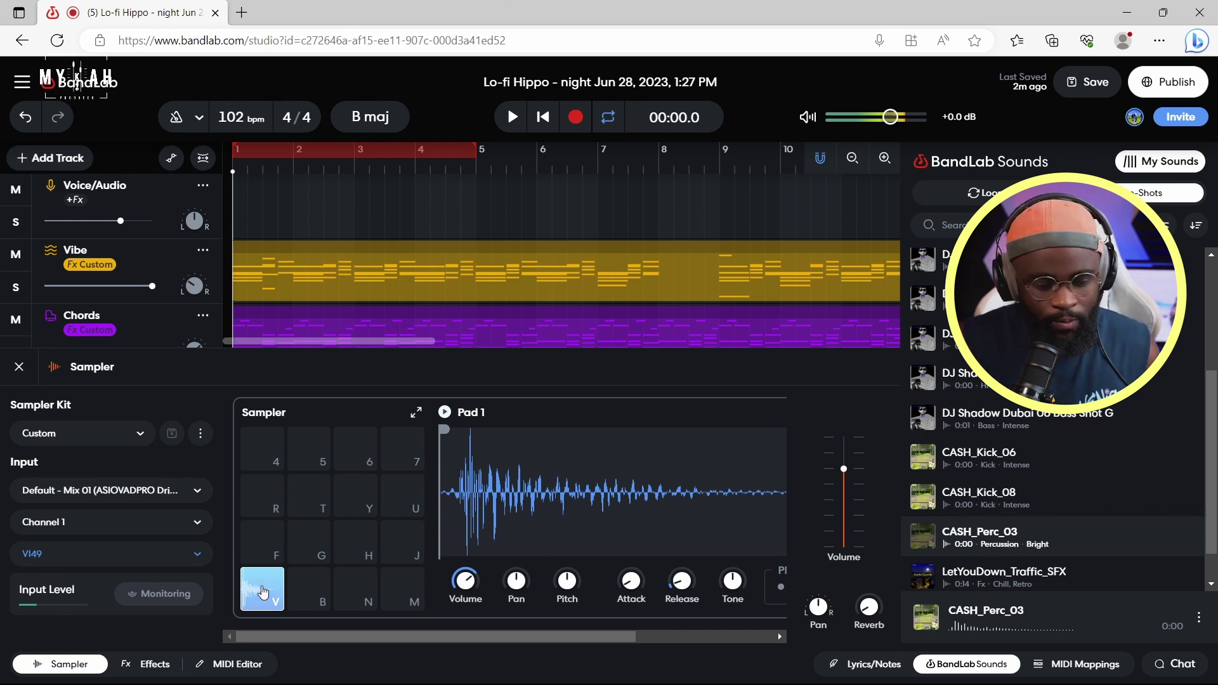
Step: Load CASH_Kick_08 onto pad B, DJ Shadow Dubai Hat 04 onto pad N and DJ Shadow Dubai Hat 05 onto pad M
{"action": "left_click", "coordinate": [925, 498]}
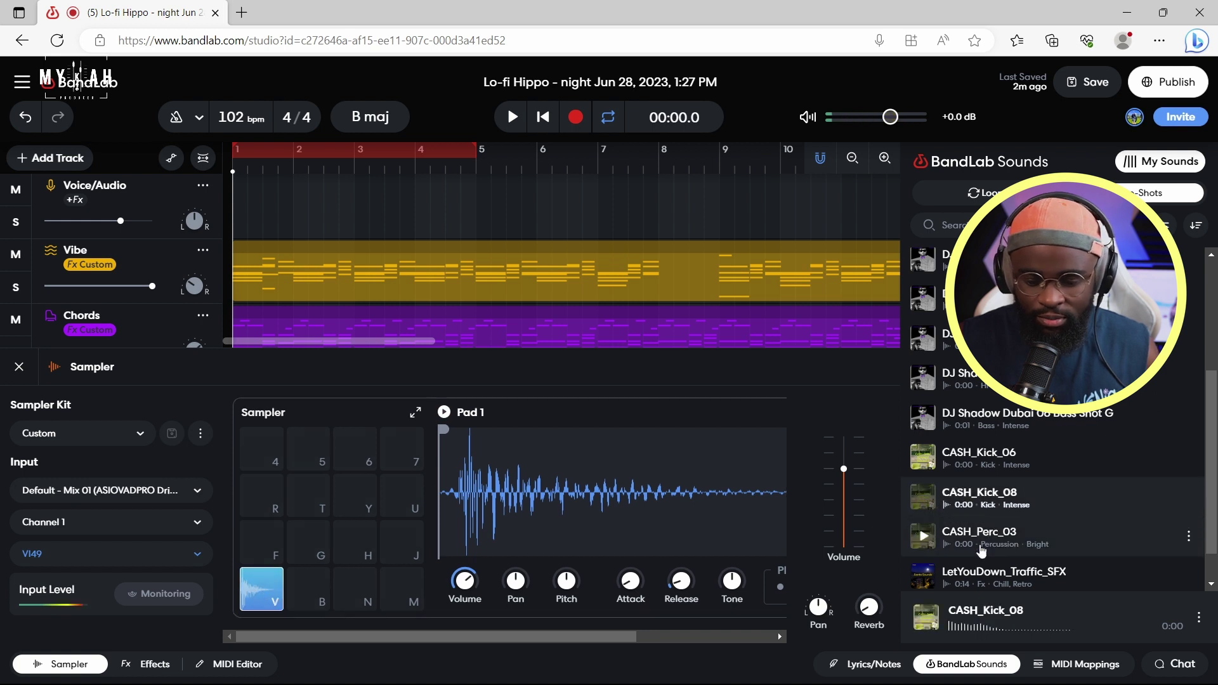
{"action": "left_click_drag", "start_coordinate": [925, 498], "coordinate": [308, 588]}
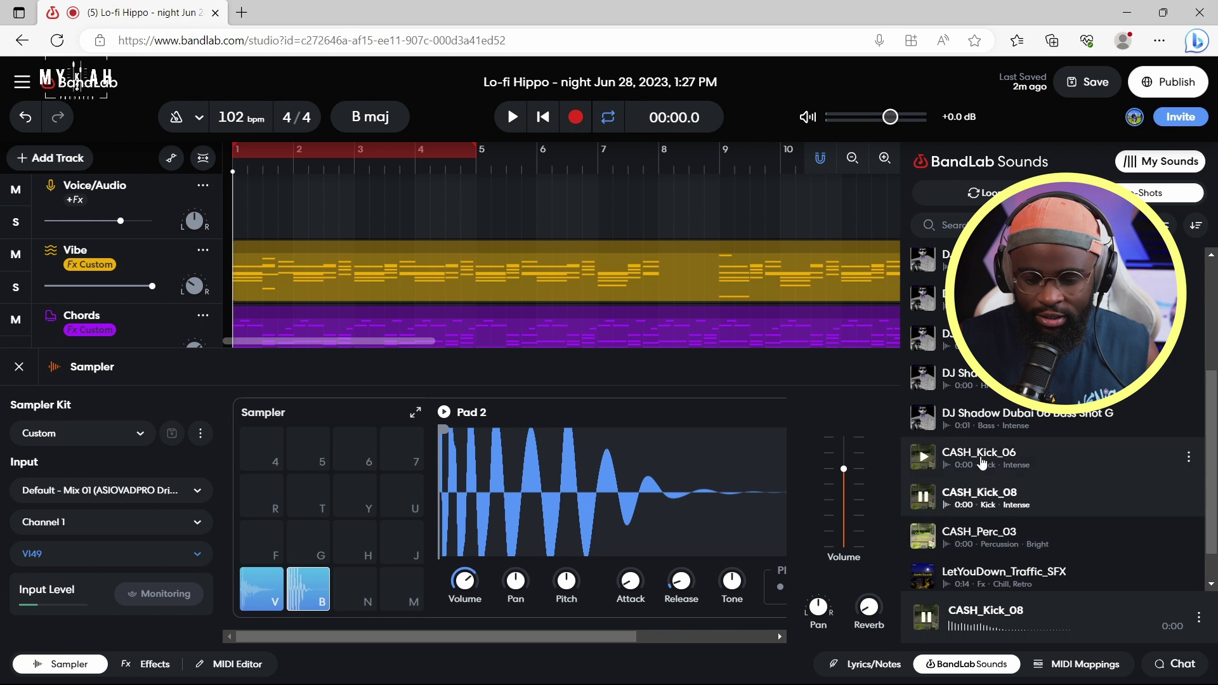
{"action": "left_click", "coordinate": [1015, 377]}
{"action": "left_click", "coordinate": [983, 338]}
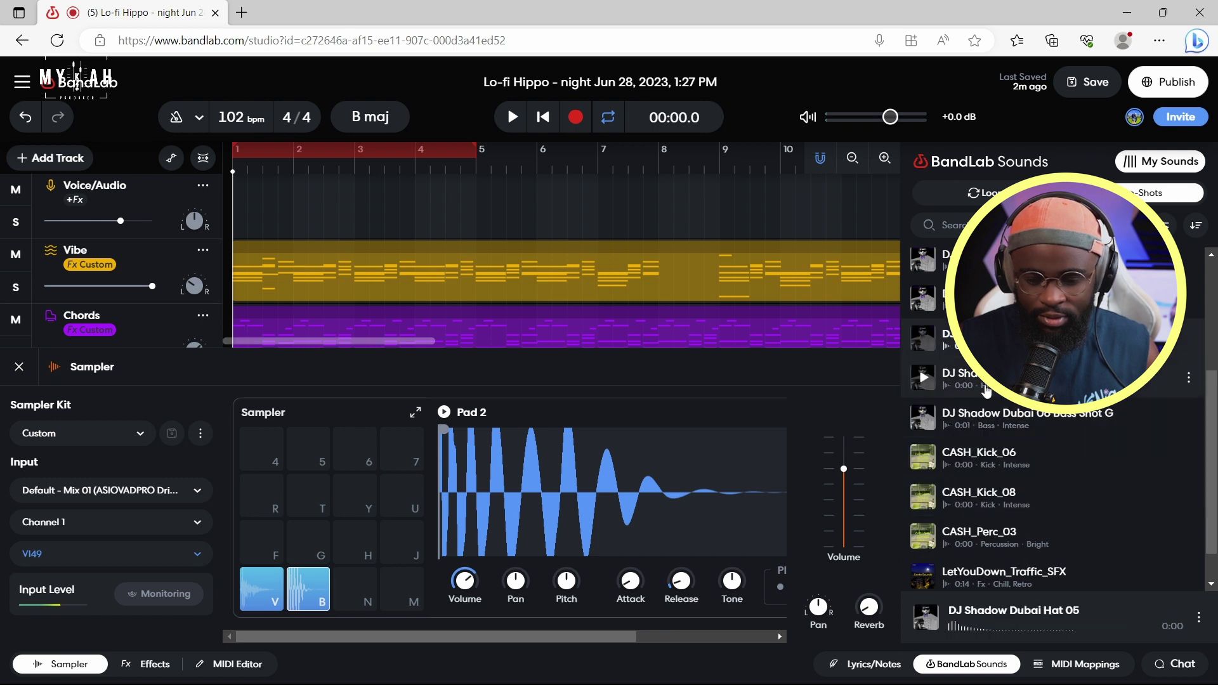
{"action": "left_click_drag", "start_coordinate": [986, 385], "coordinate": [354, 587]}
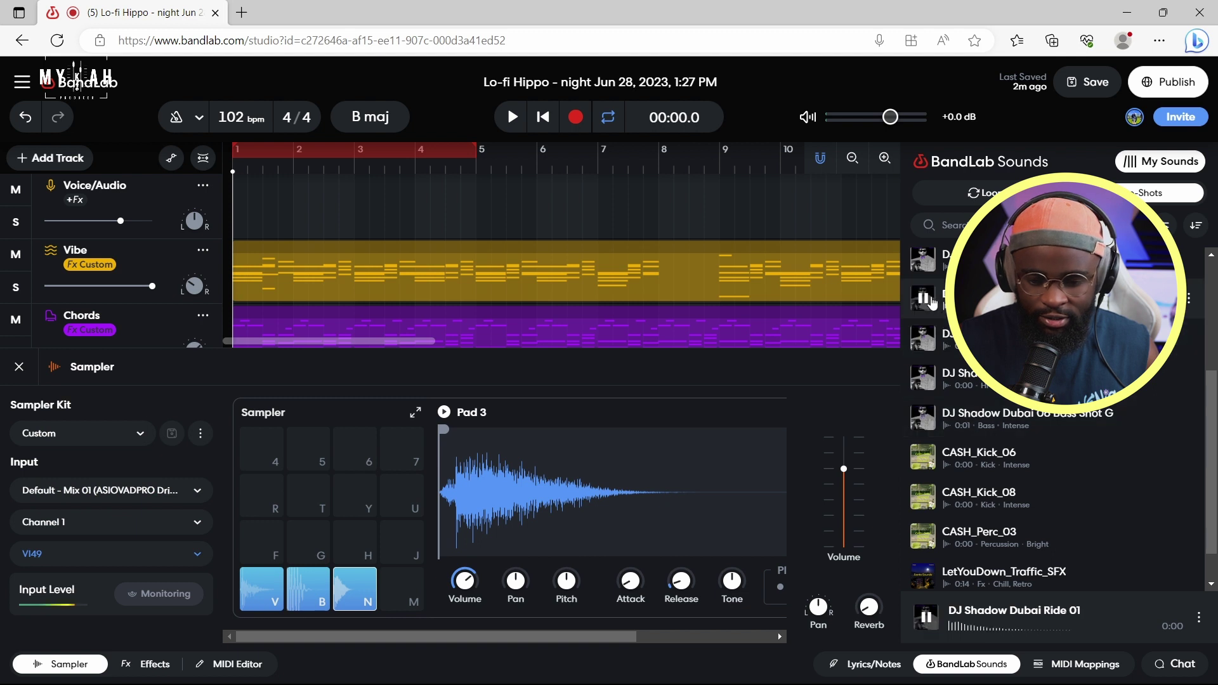
{"action": "left_click", "coordinate": [922, 338]}
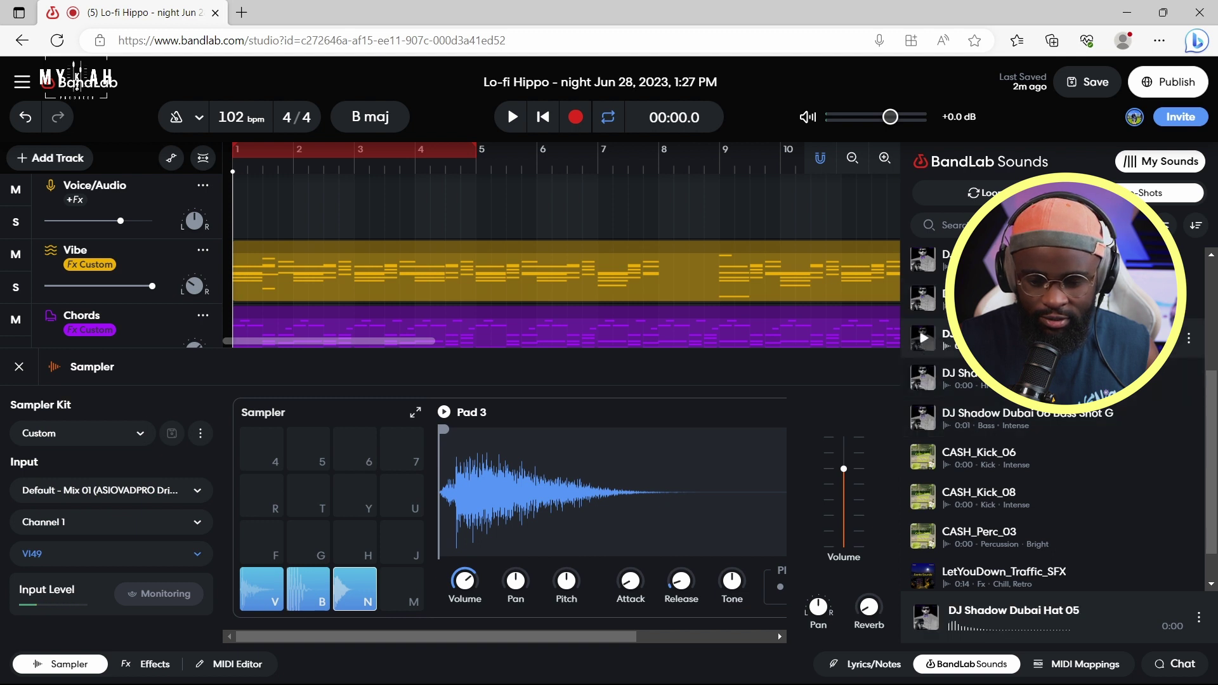
{"action": "left_click_drag", "start_coordinate": [921, 349], "coordinate": [401, 592]}
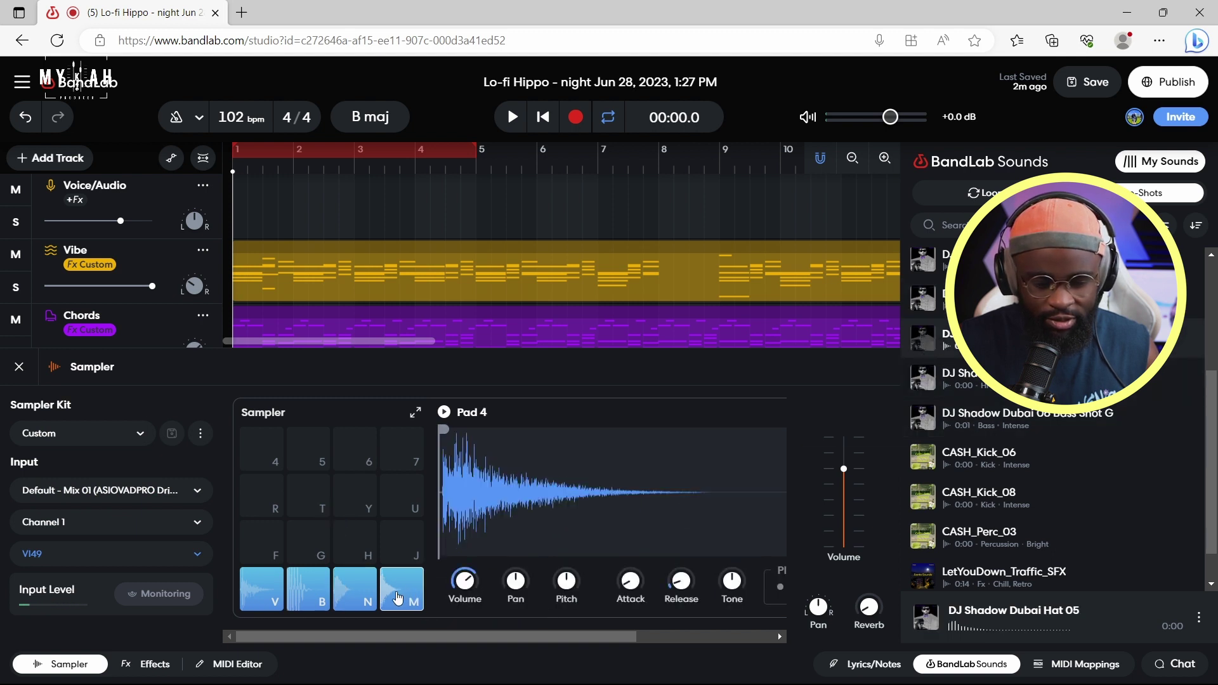
Step: Audition the four loaded sampler pads V, B, N and M back and forth
{"action": "left_click", "coordinate": [398, 596]}
{"action": "left_click", "coordinate": [355, 594]}
{"action": "left_click", "coordinate": [257, 600]}
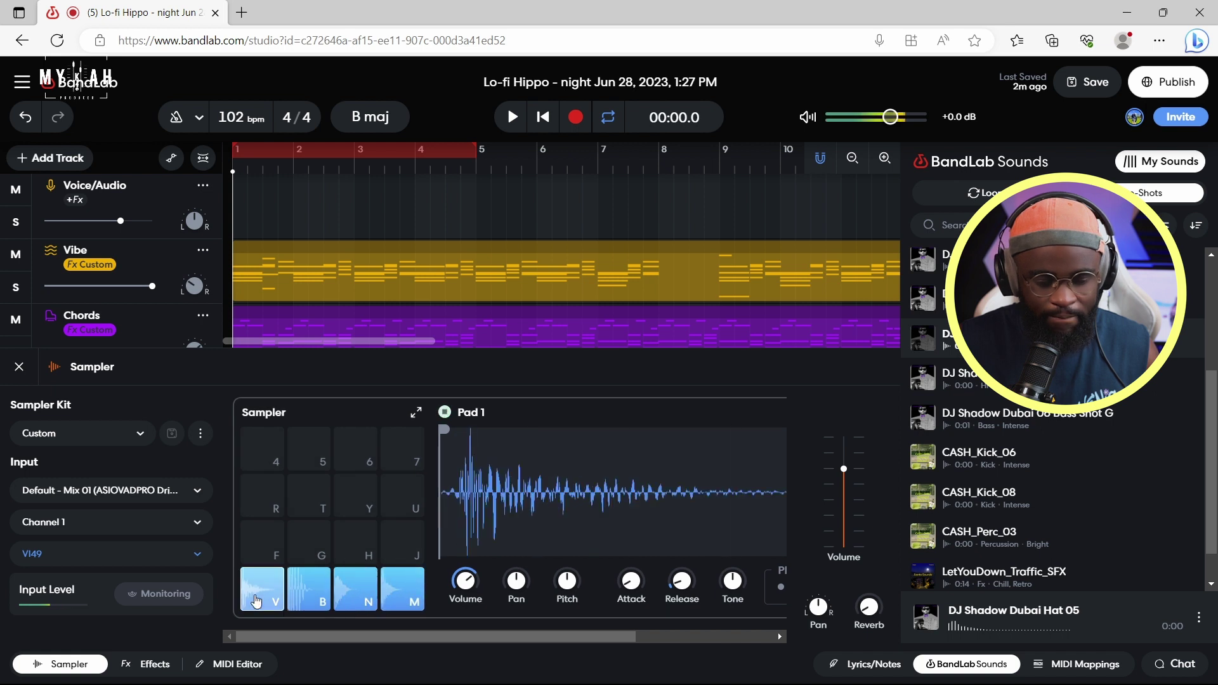
{"action": "left_click", "coordinate": [309, 593]}
{"action": "left_click", "coordinate": [355, 593]}
{"action": "left_click", "coordinate": [401, 594]}
{"action": "left_click", "coordinate": [367, 595]}
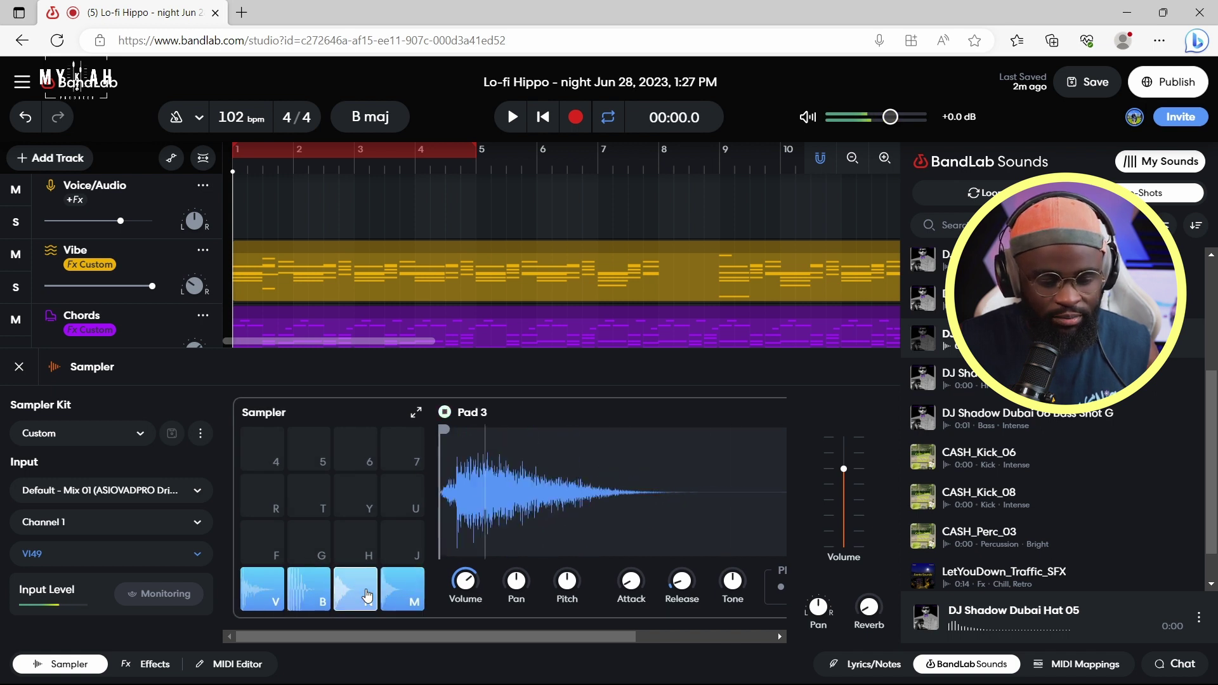
{"action": "left_click", "coordinate": [309, 593]}
{"action": "left_click", "coordinate": [267, 595]}
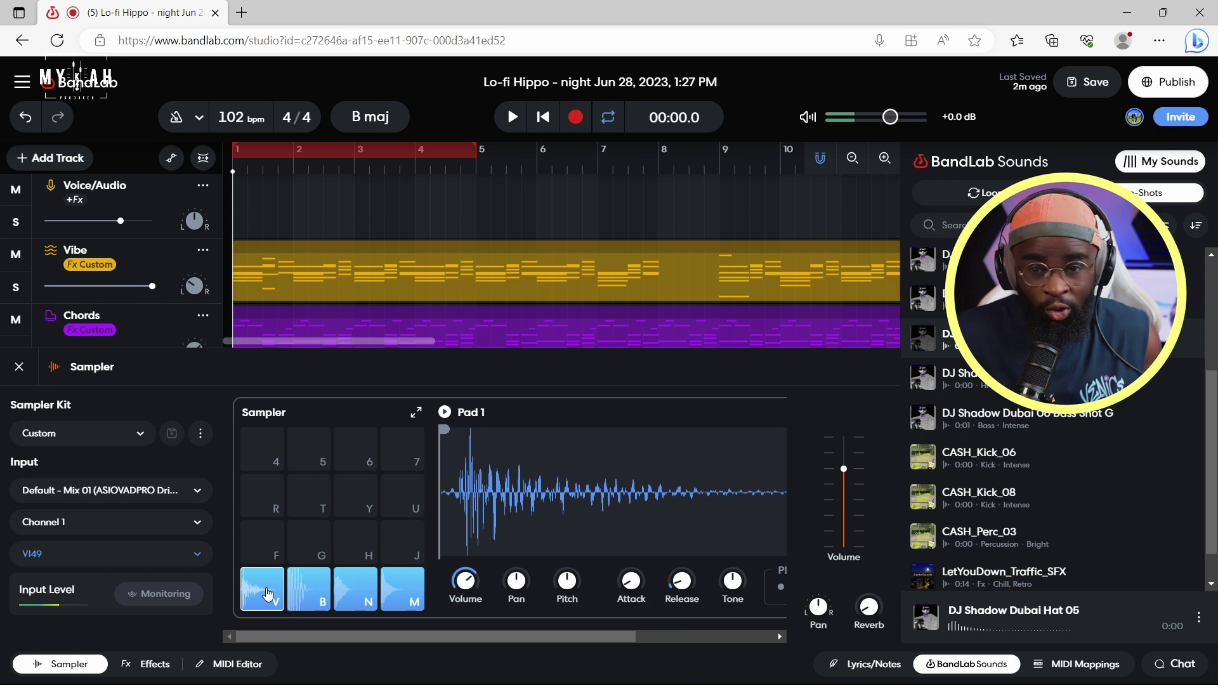
Step: Turn on the metronome and play the beginning of the song to check the click
{"action": "key", "text": "space"}
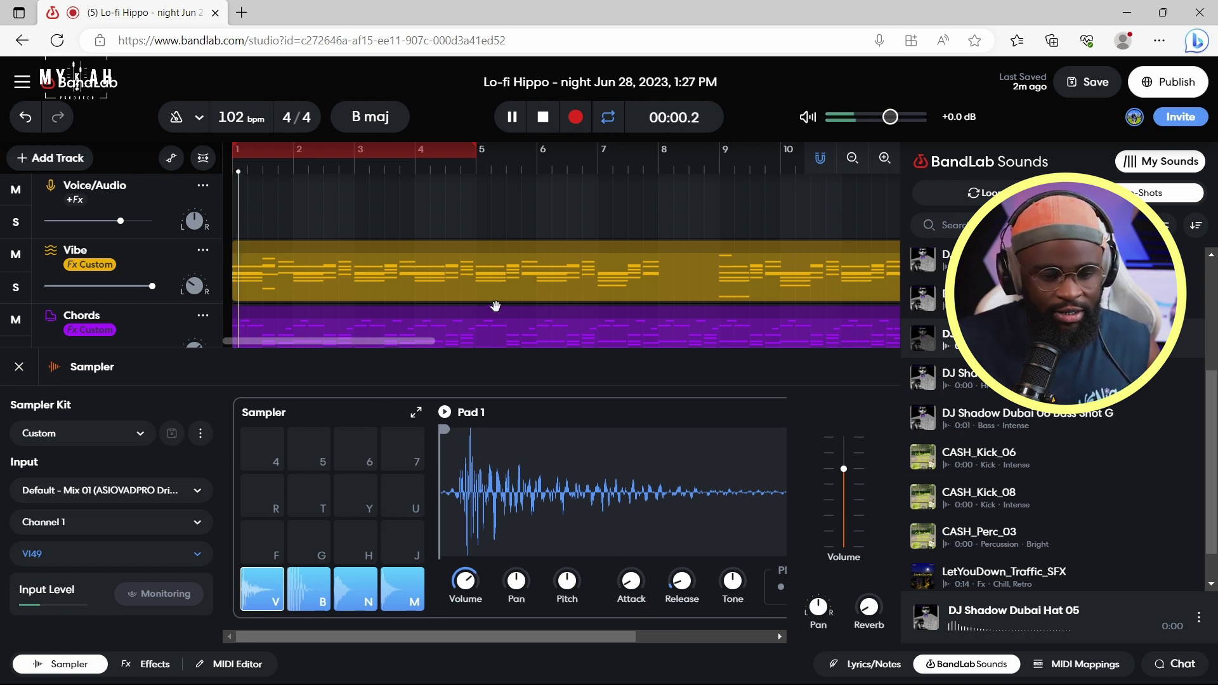
{"action": "key", "text": "space"}
{"action": "left_click", "coordinate": [180, 119]}
{"action": "key", "text": "space"}
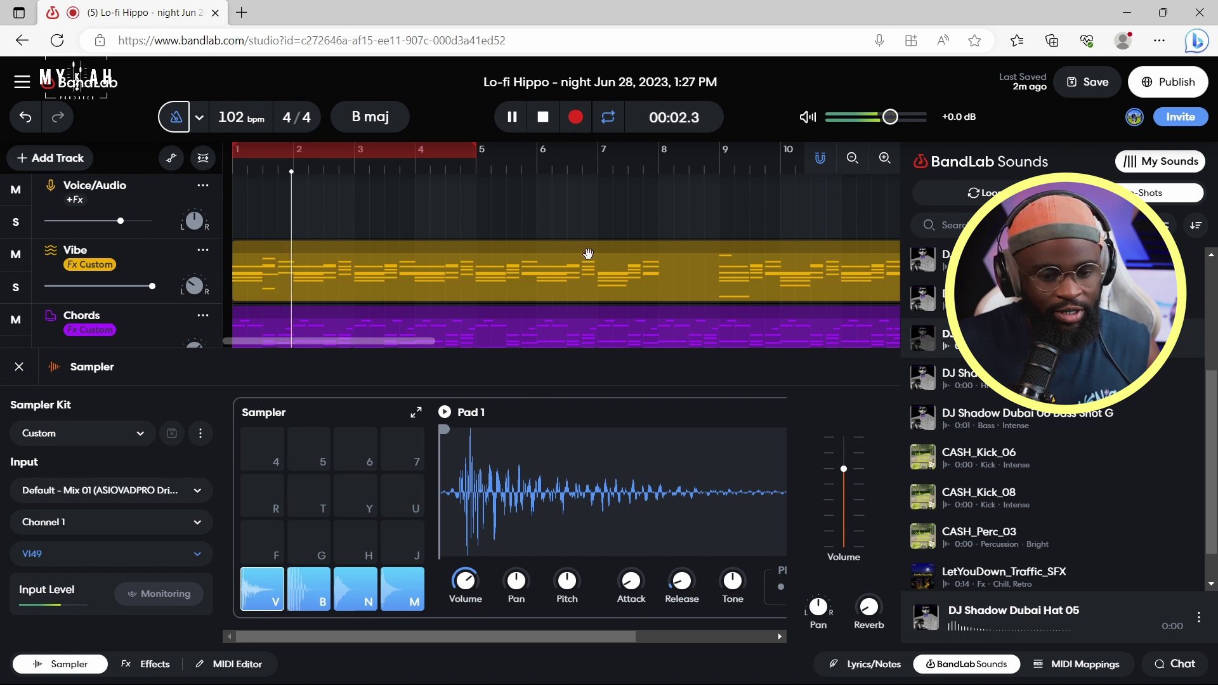
{"action": "key", "text": "space"}
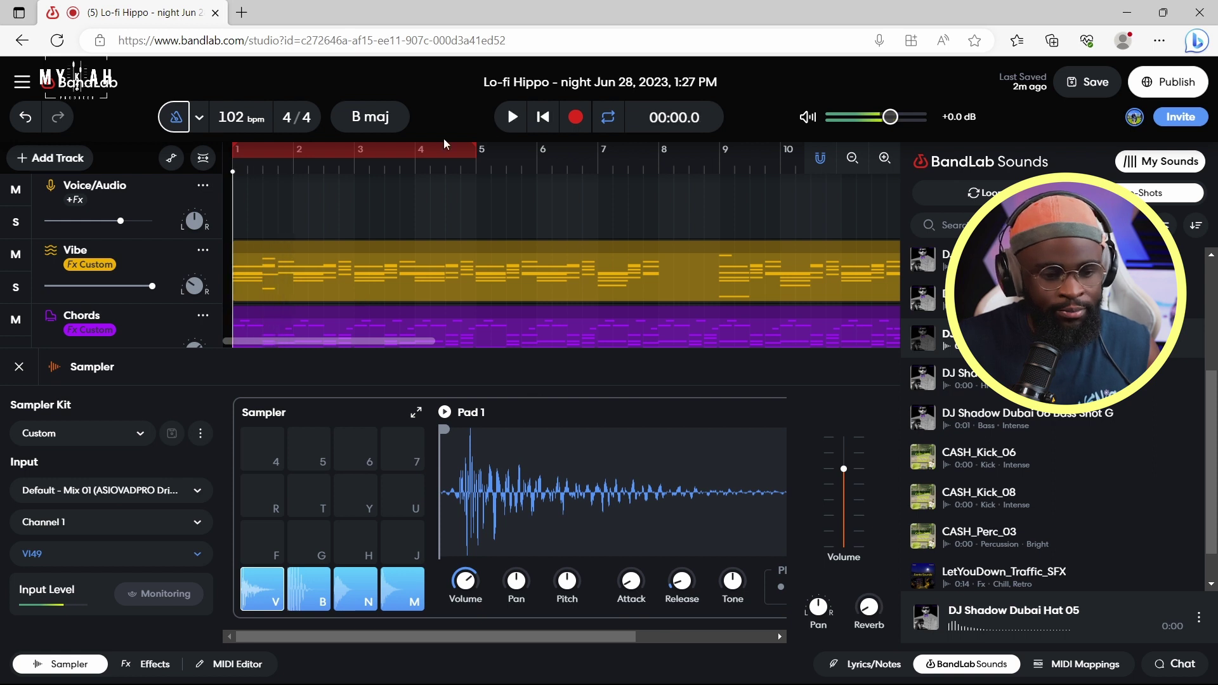
Step: Record repeated pad 1 percussion hits on the Sampler track from the start of the song, and stop recording
{"action": "left_click", "coordinate": [576, 117]}
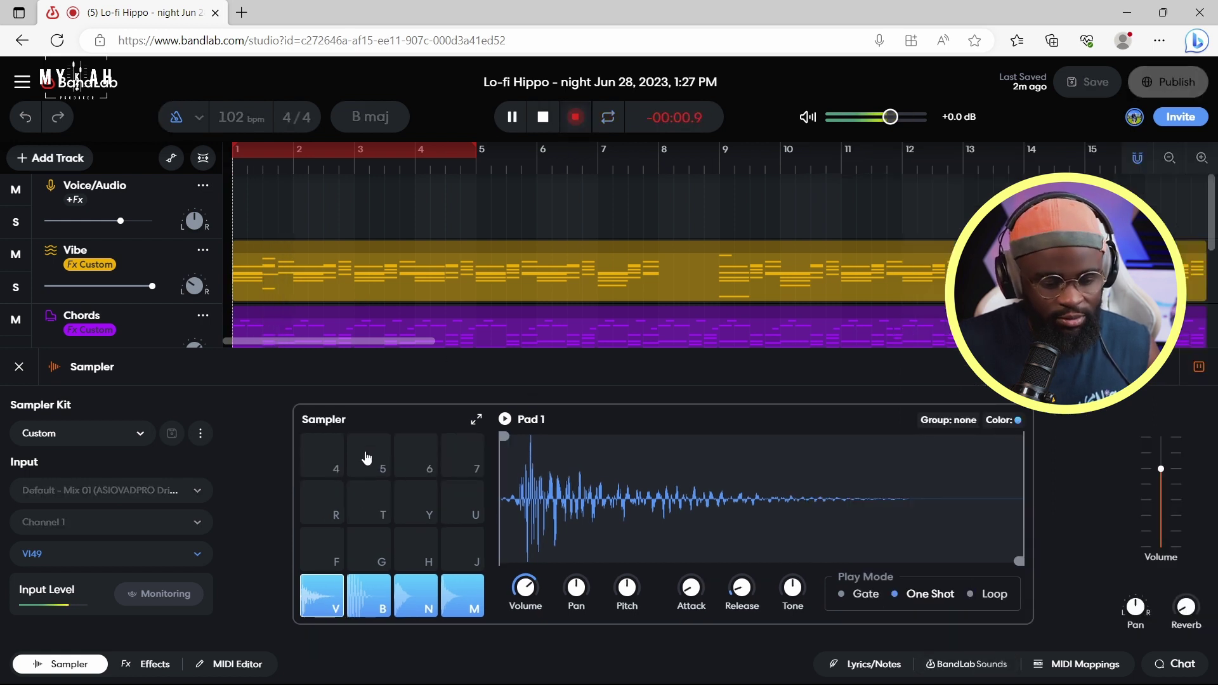
{"action": "left_click", "coordinate": [333, 599]}
{"action": "left_click", "coordinate": [330, 601]}
{"action": "left_click", "coordinate": [328, 603]}
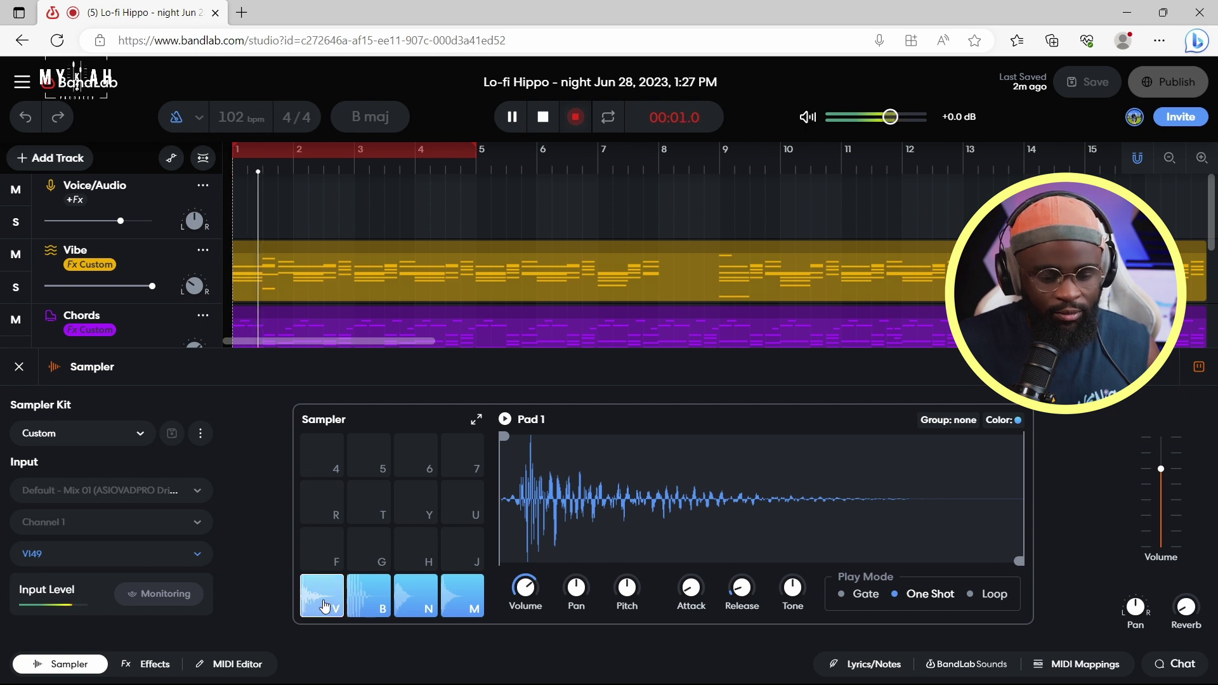
{"action": "left_click", "coordinate": [325, 606]}
{"action": "left_click", "coordinate": [325, 606]}
{"action": "left_click", "coordinate": [325, 606]}
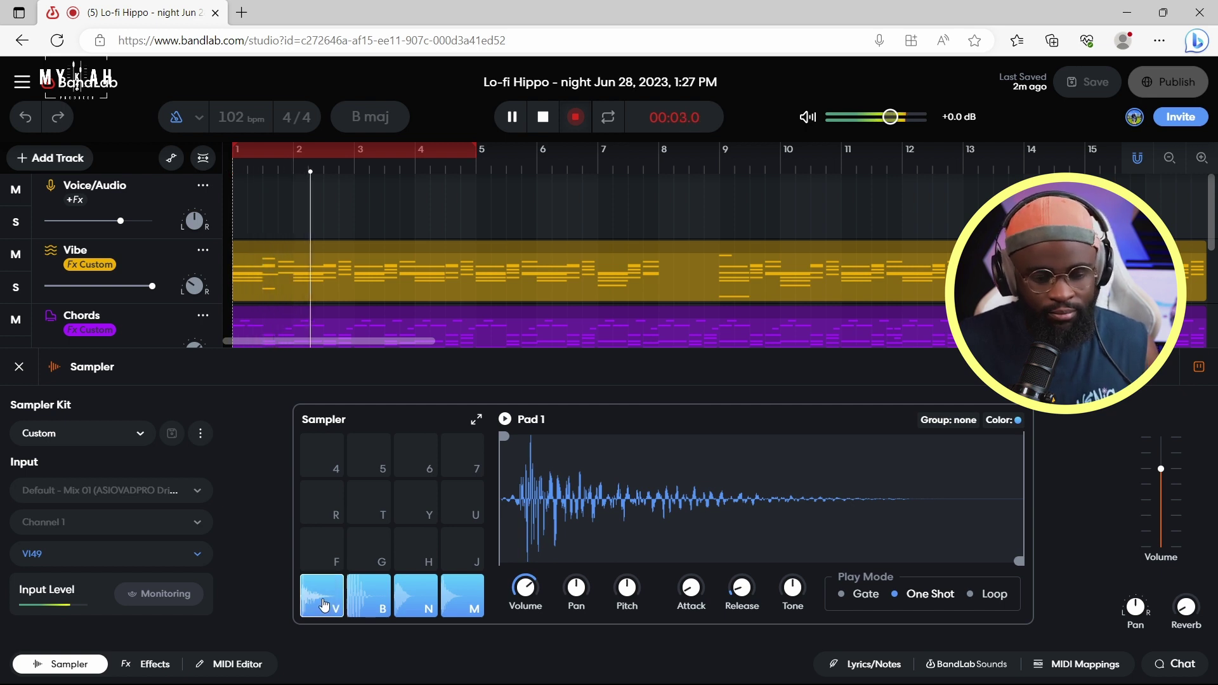
{"action": "left_click", "coordinate": [324, 606]}
{"action": "left_click", "coordinate": [325, 606]}
{"action": "key", "text": "space"}
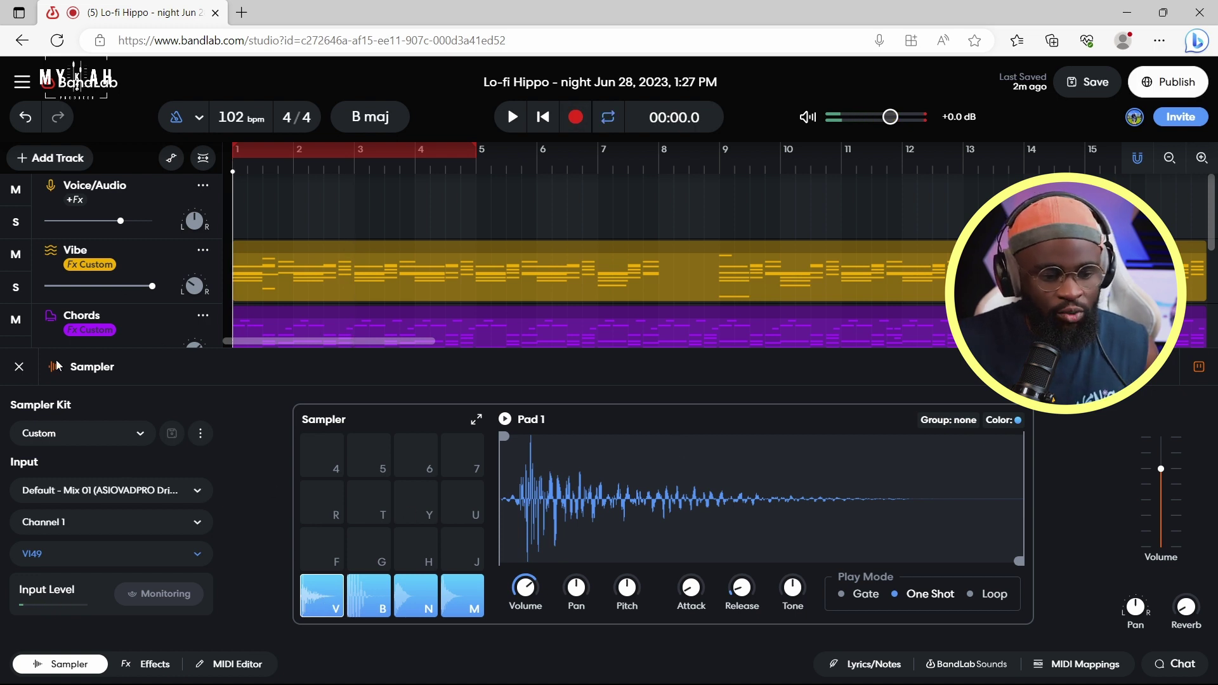
Step: Open the recorded Sampler region for note editing and play it back from the start of the song
{"action": "left_click", "coordinate": [20, 367]}
{"action": "double_click", "coordinate": [289, 472]}
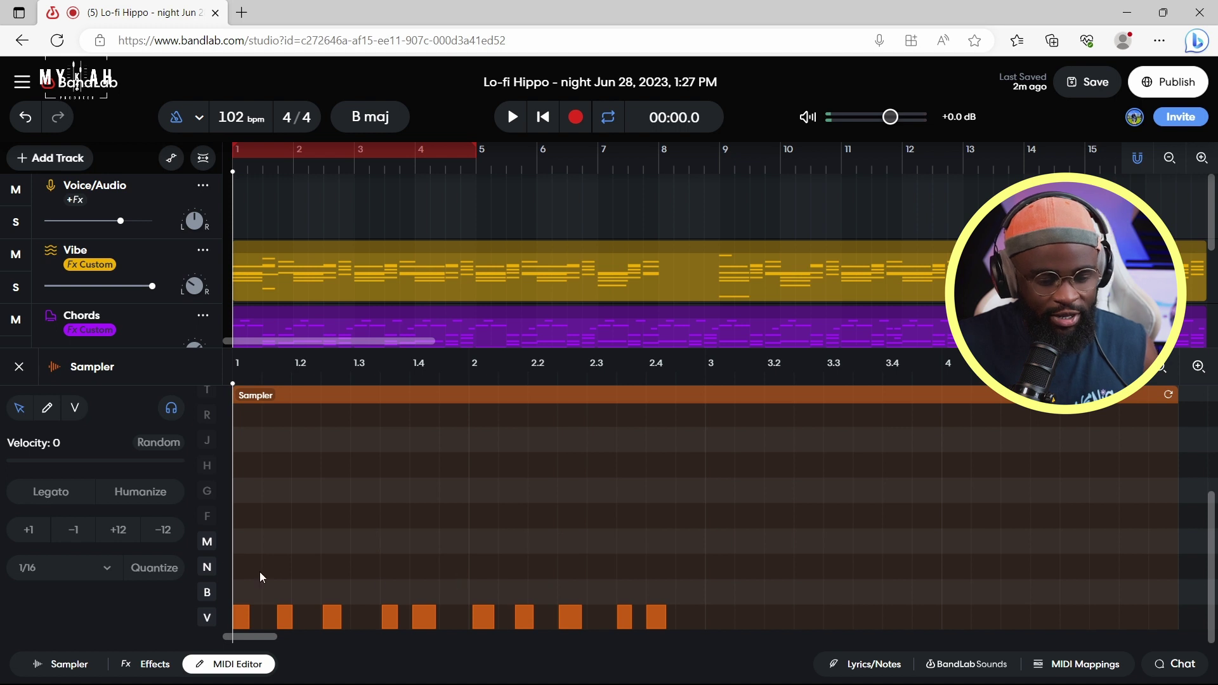
{"action": "key", "text": "space"}
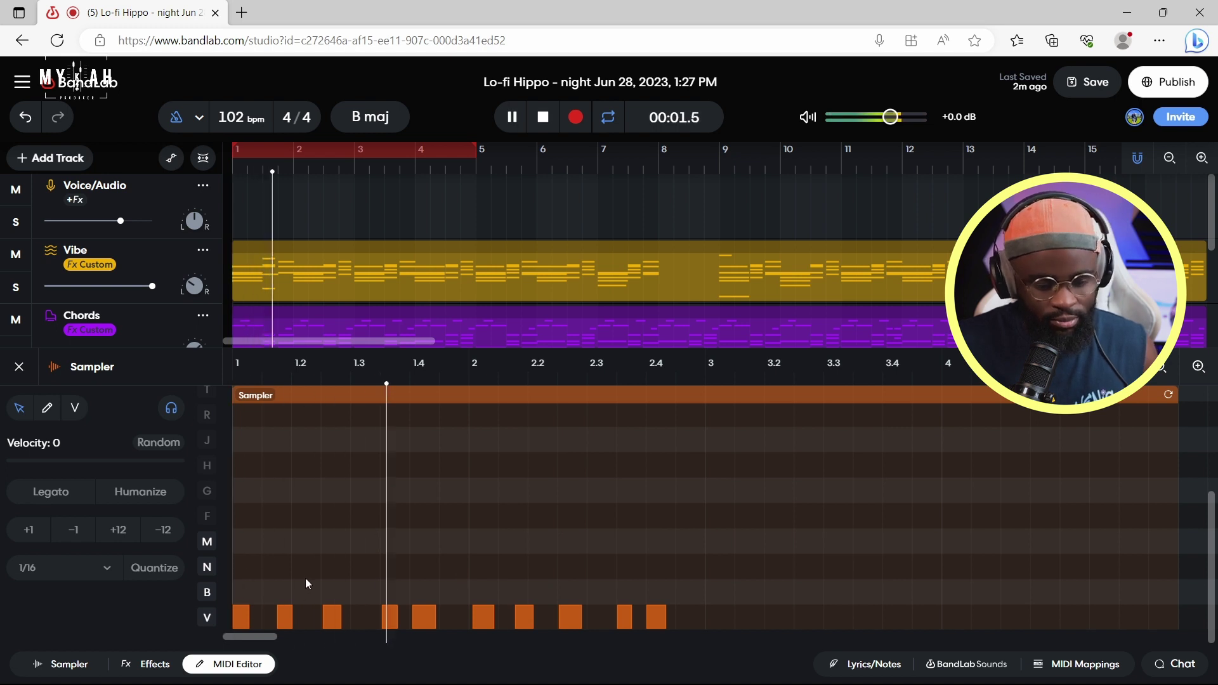
{"action": "key", "text": "space"}
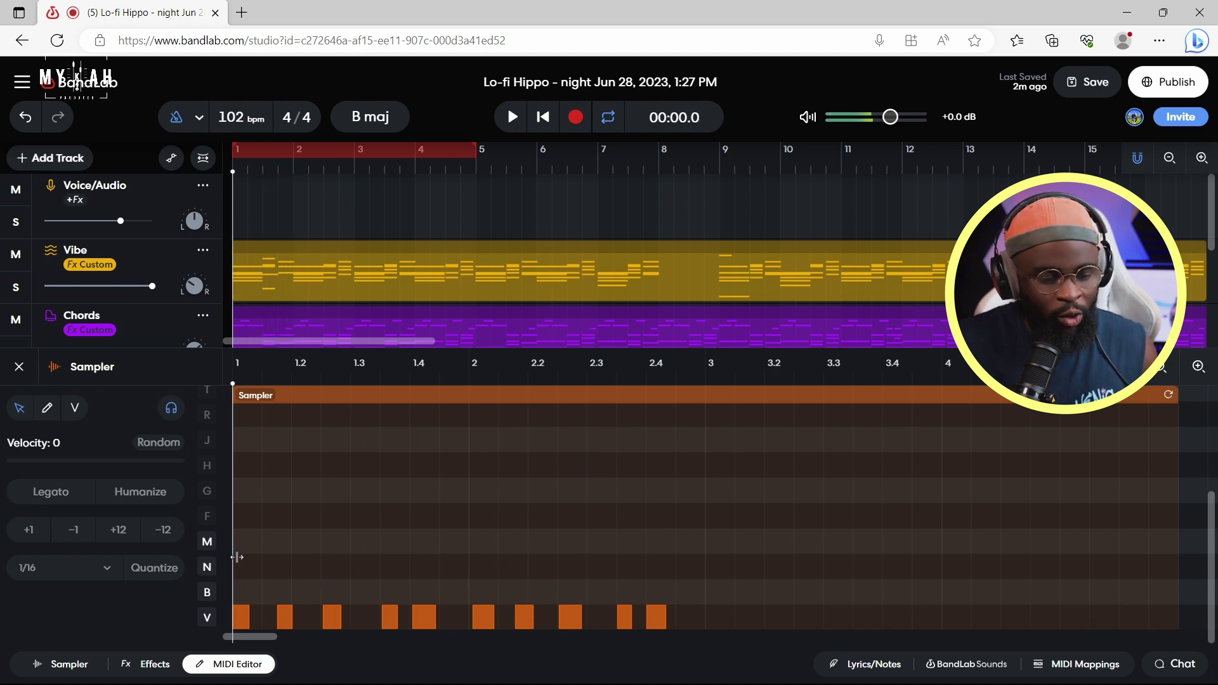
Step: Quantize all the recorded pad V notes to 1/16 and play the result
{"action": "left_click_drag", "start_coordinate": [237, 557], "coordinate": [674, 627]}
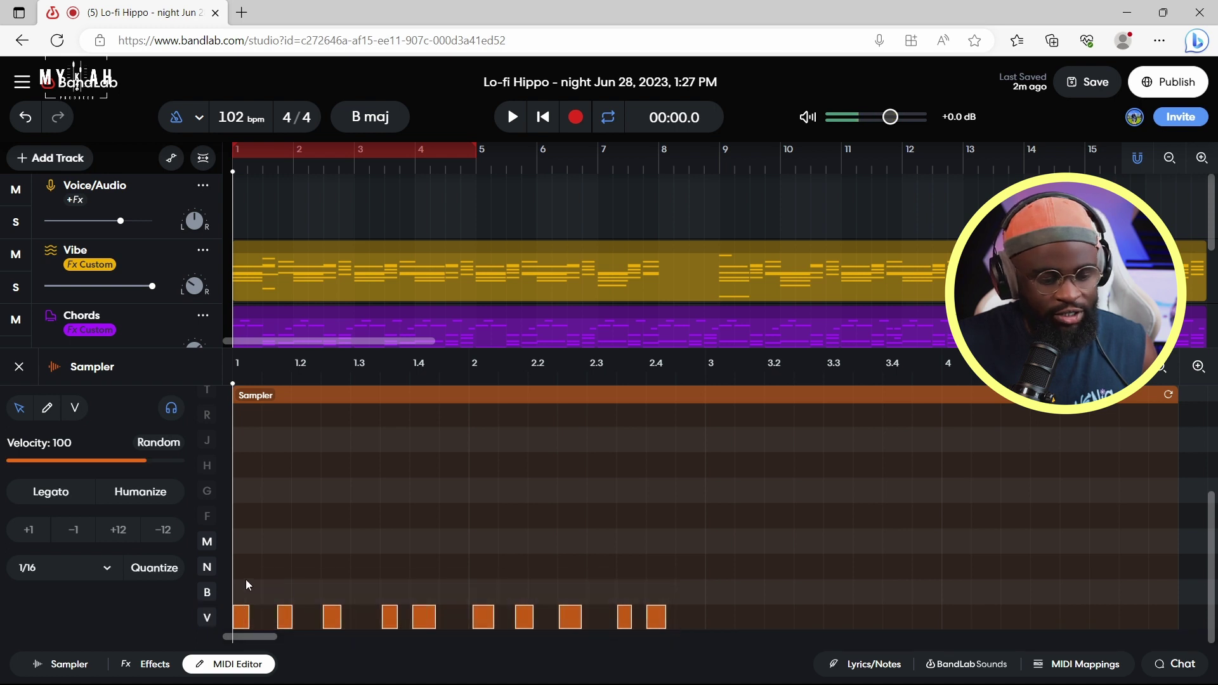
{"action": "left_click", "coordinate": [153, 571]}
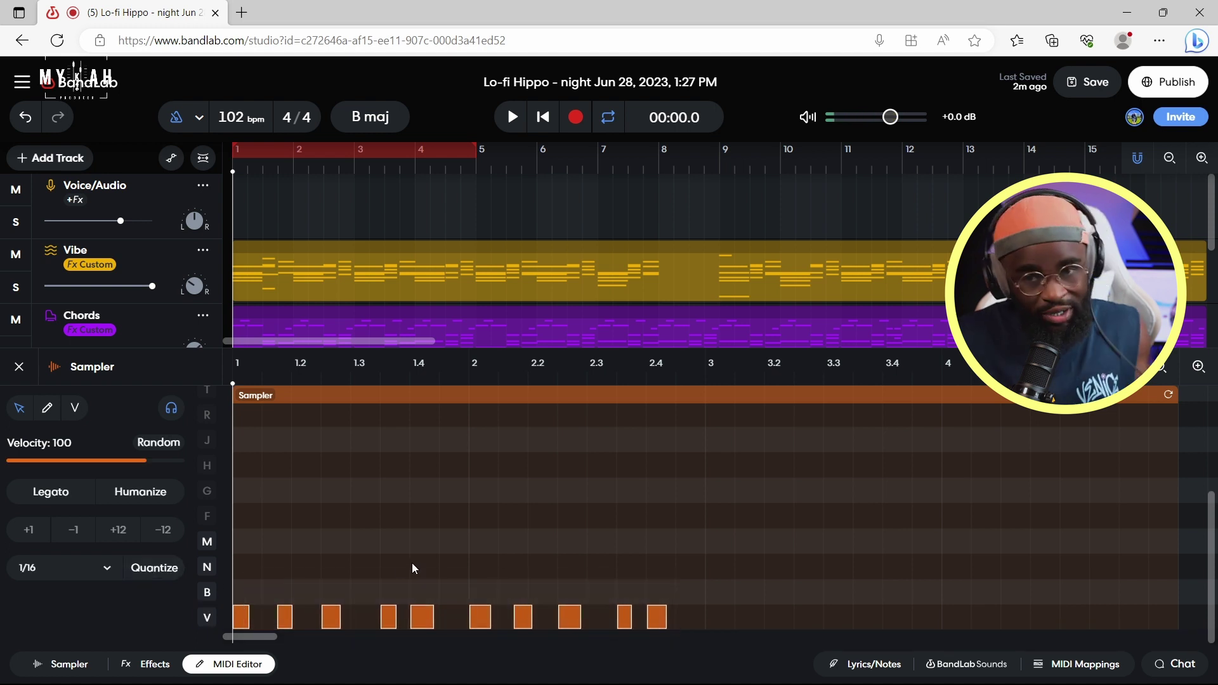
{"action": "left_click", "coordinate": [43, 571]}
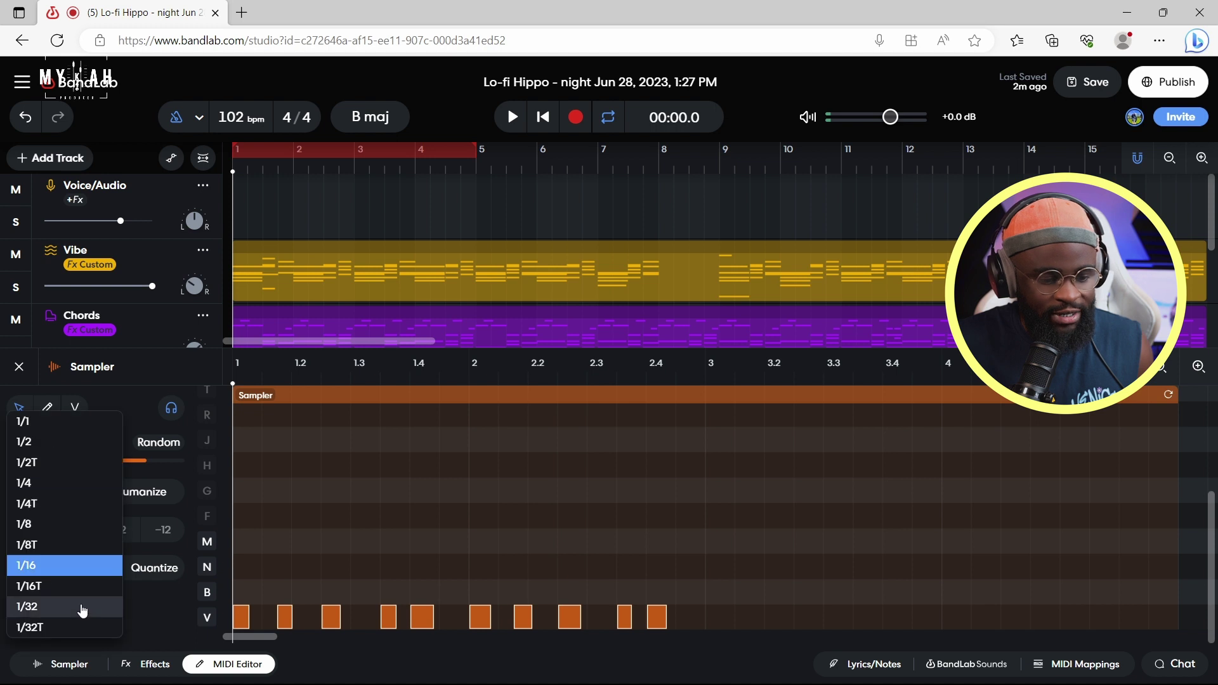
{"action": "left_click", "coordinate": [157, 618]}
{"action": "key", "text": "space"}
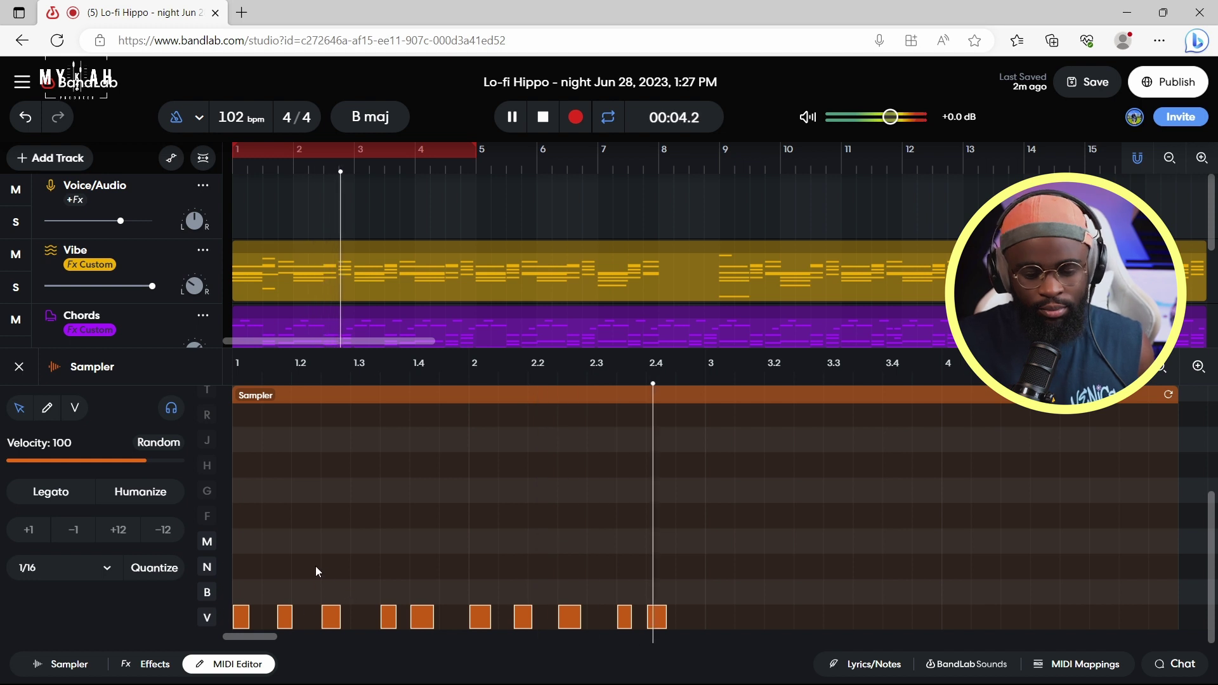
{"action": "key", "text": "space"}
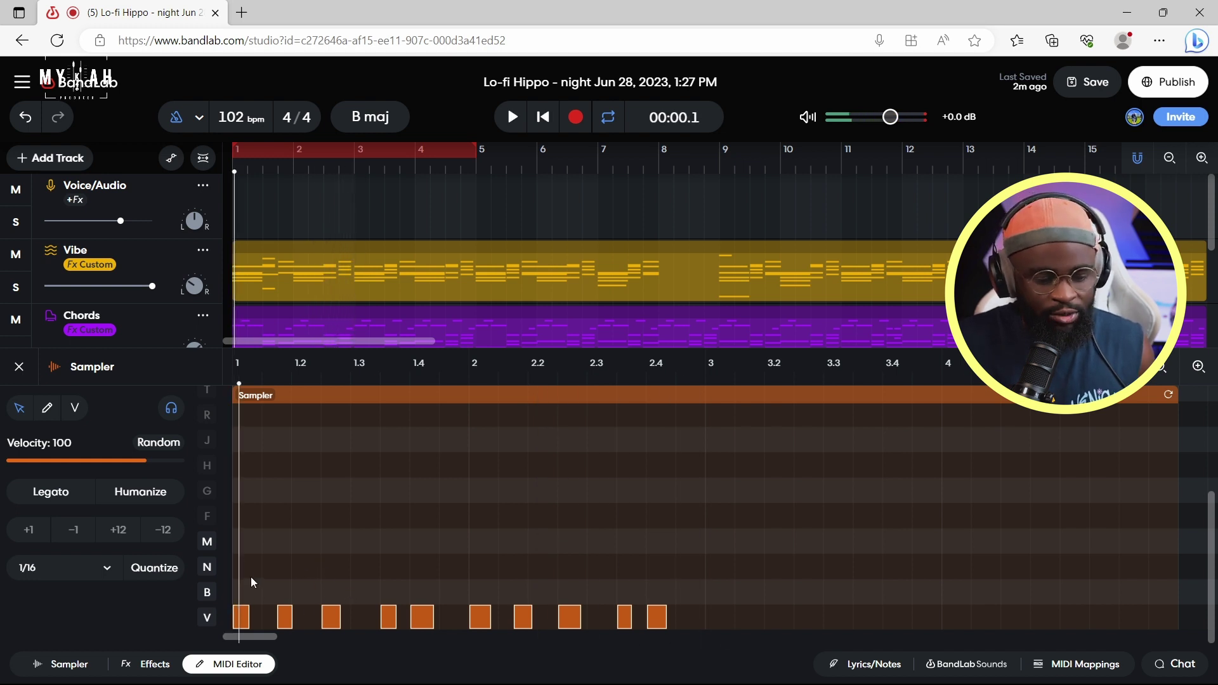
Step: Shorten the first pad V note, try the second note a sixteenth earlier during playback, and undo that move
{"action": "left_click_drag", "start_coordinate": [250, 579], "coordinate": [479, 630]}
{"action": "left_click_drag", "start_coordinate": [251, 582], "coordinate": [340, 635]}
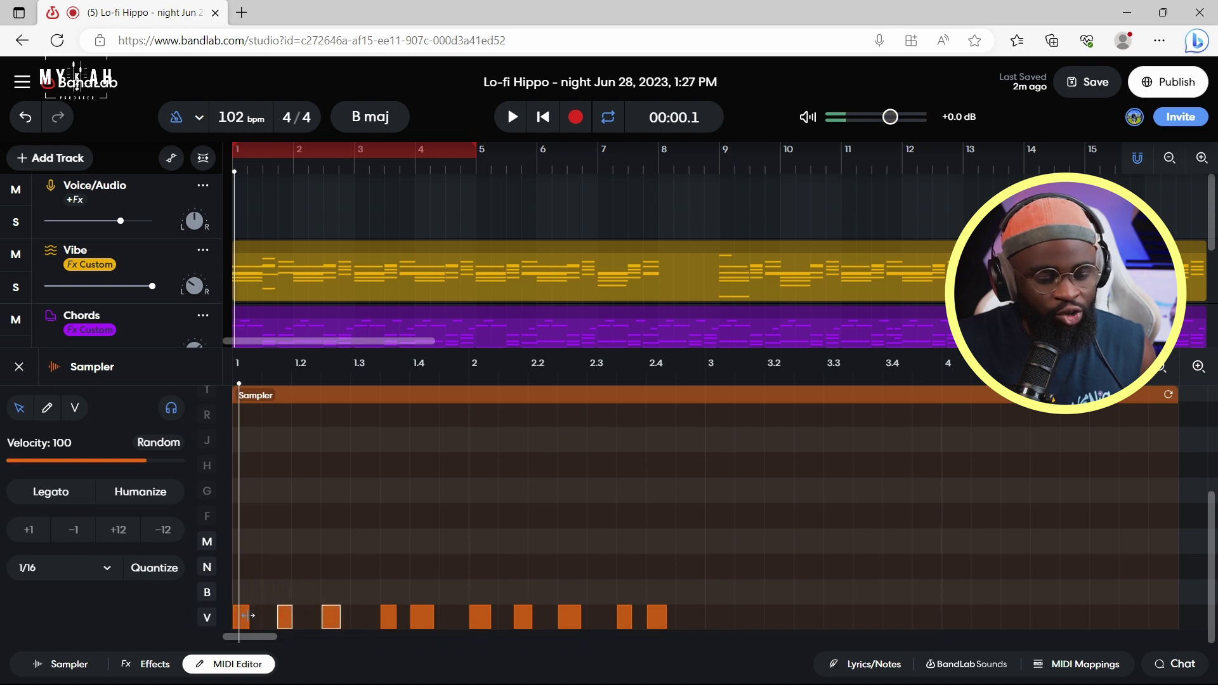
{"action": "left_click_drag", "start_coordinate": [248, 612], "coordinate": [280, 631]}
{"action": "key", "text": "space"}
{"action": "key", "text": "space"}
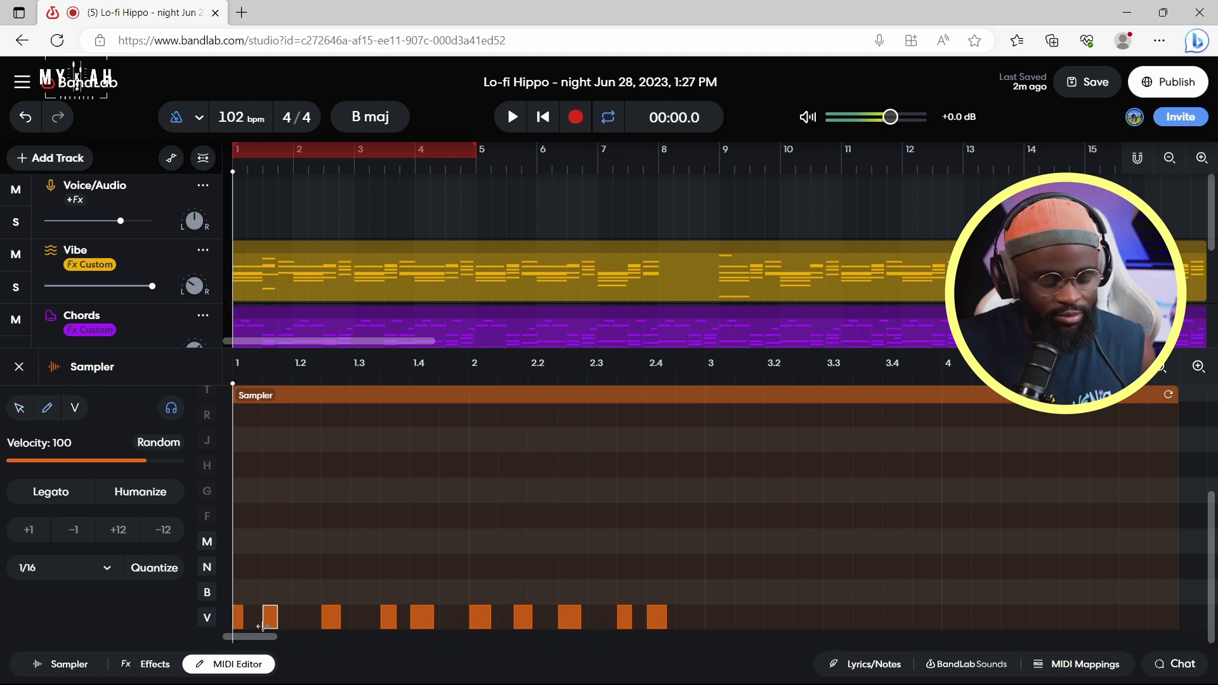
{"action": "key", "text": "ctrl+z"}
{"action": "key", "text": "space"}
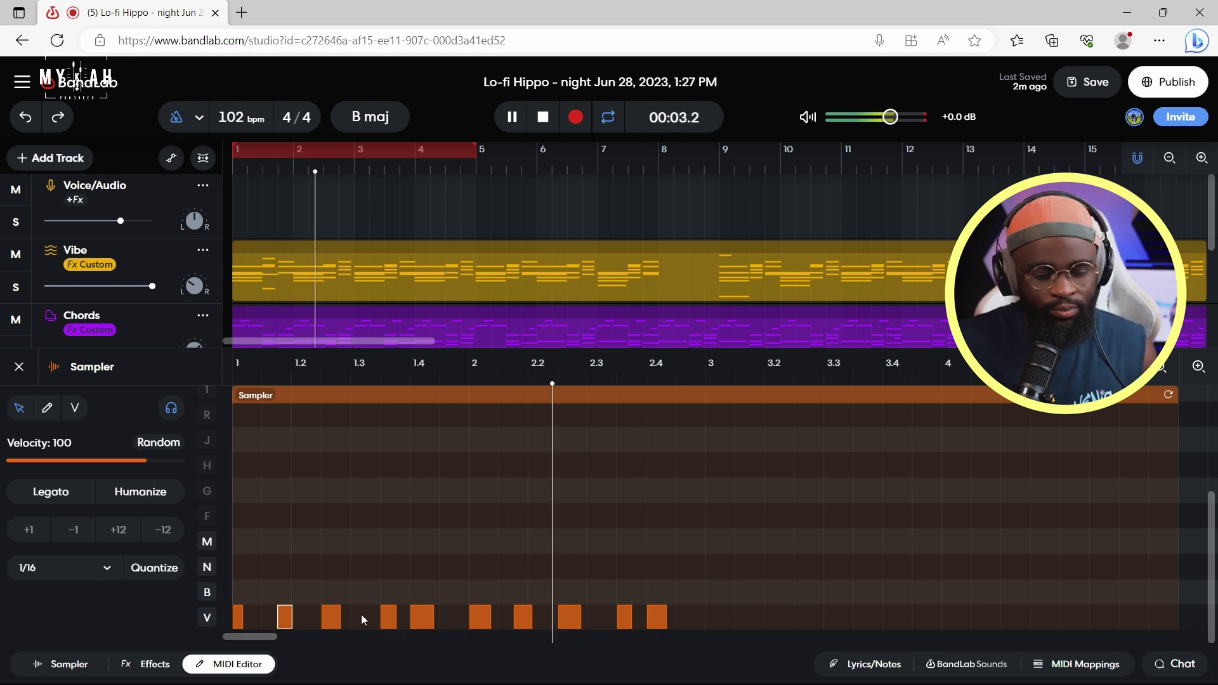
{"action": "key", "text": "space"}
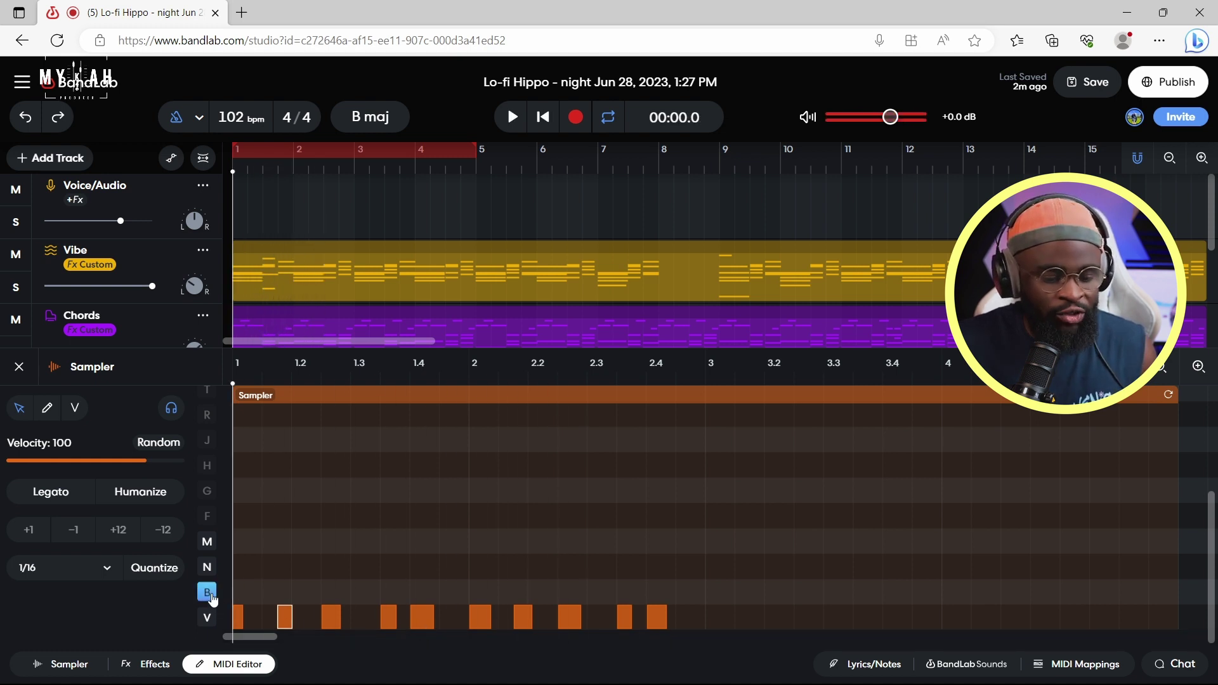
Step: Draw short pad B kick notes at the start of bar 1 and at beat 1.2, playing back to check them
{"action": "left_click", "coordinate": [244, 593]}
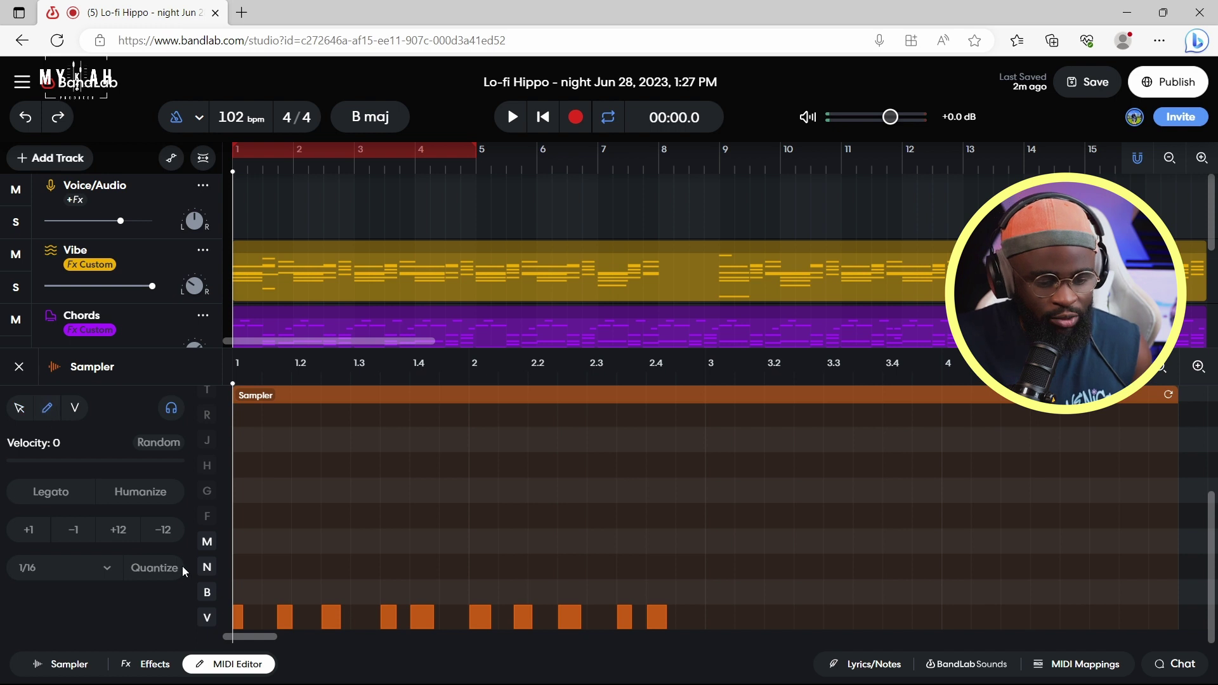
{"action": "left_click", "coordinate": [241, 592]}
{"action": "key", "text": "space"}
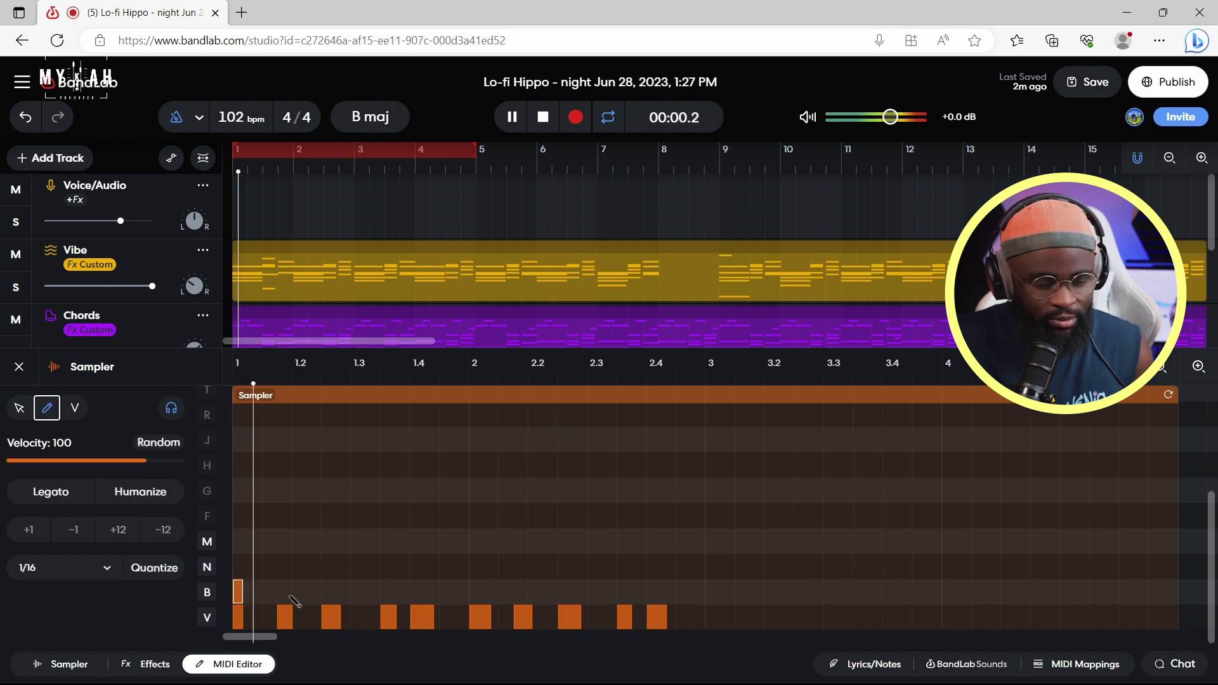
{"action": "left_click", "coordinate": [267, 591]}
{"action": "key", "text": "space"}
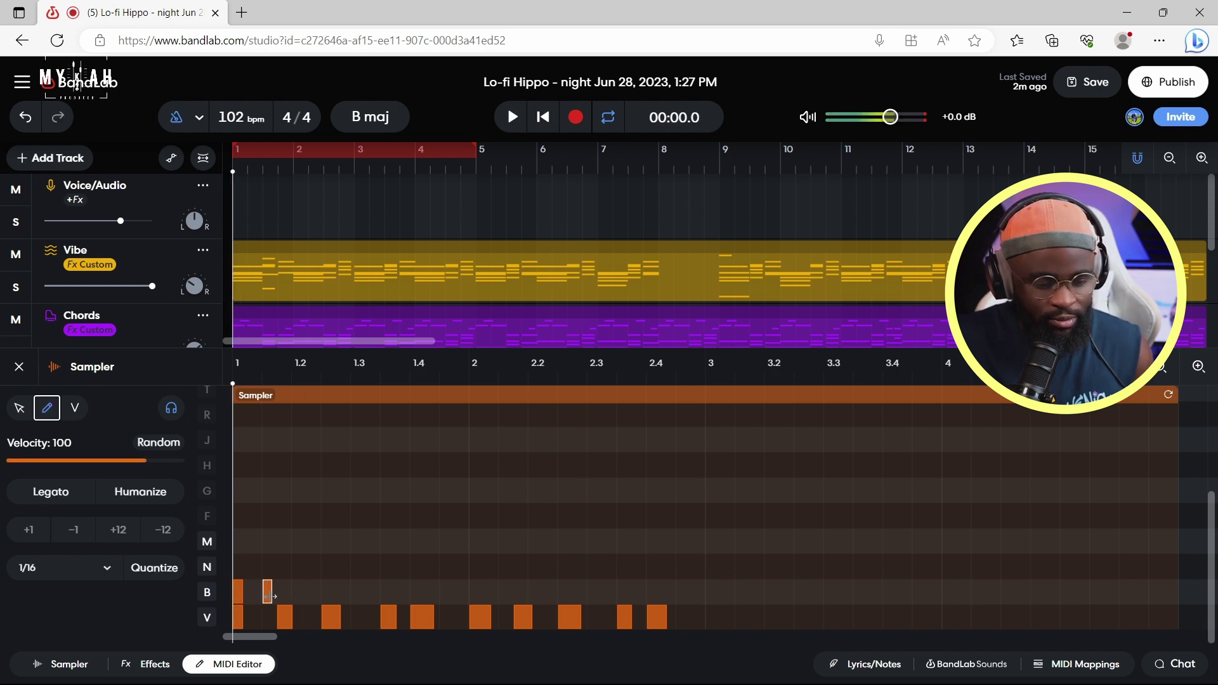
{"action": "key", "text": "space"}
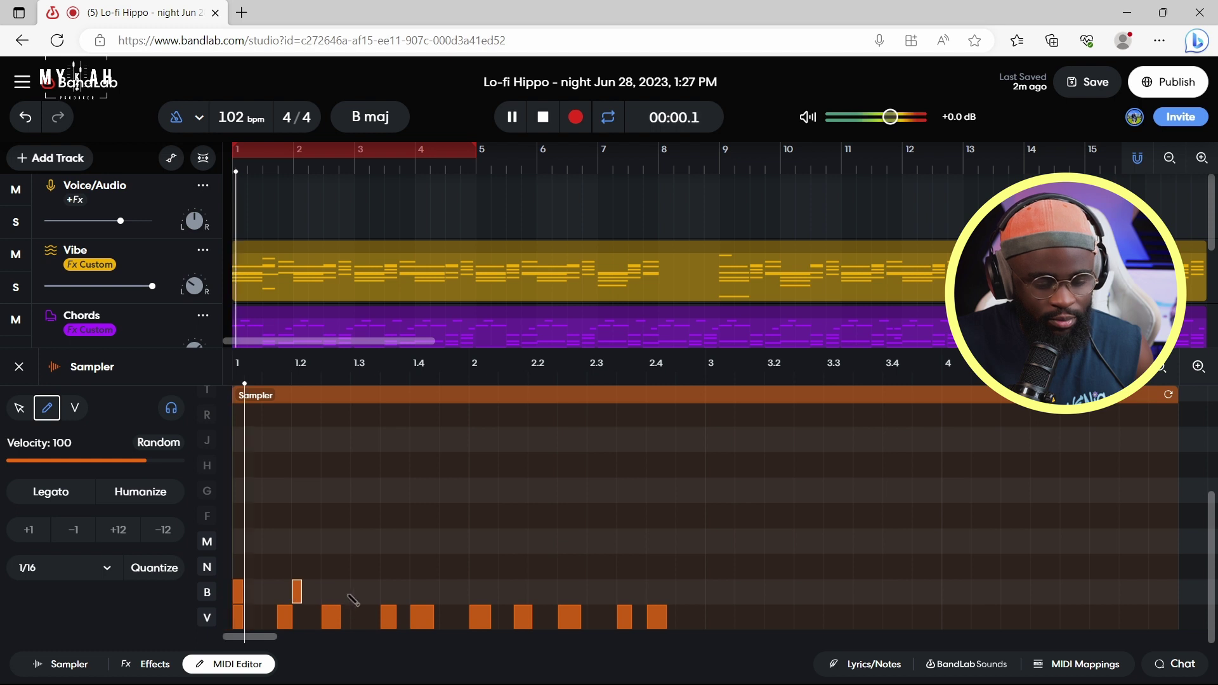
{"action": "key", "text": "space"}
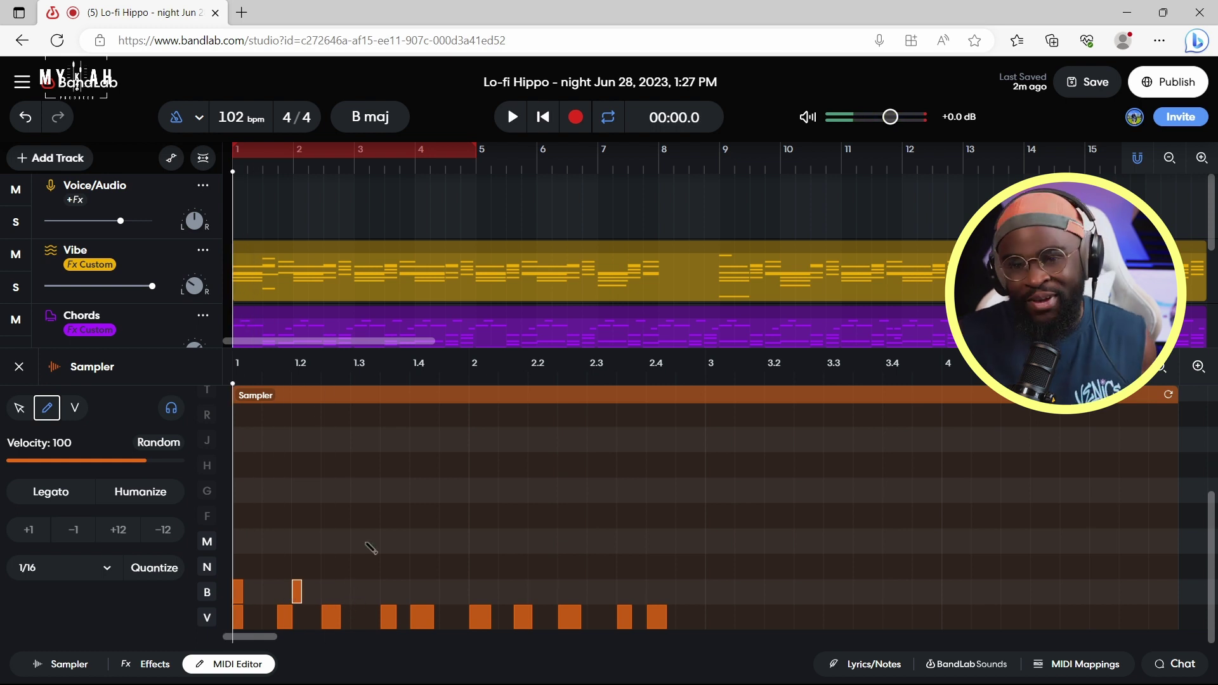
{"action": "key", "text": "space"}
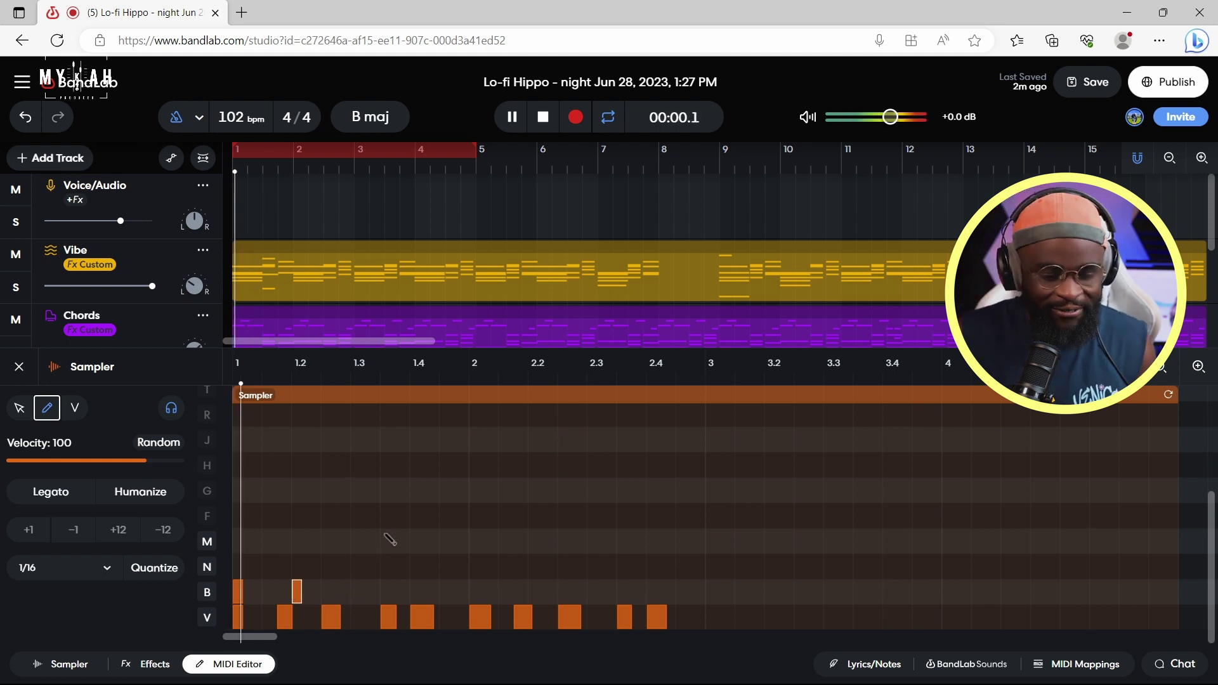
{"action": "key", "text": "space"}
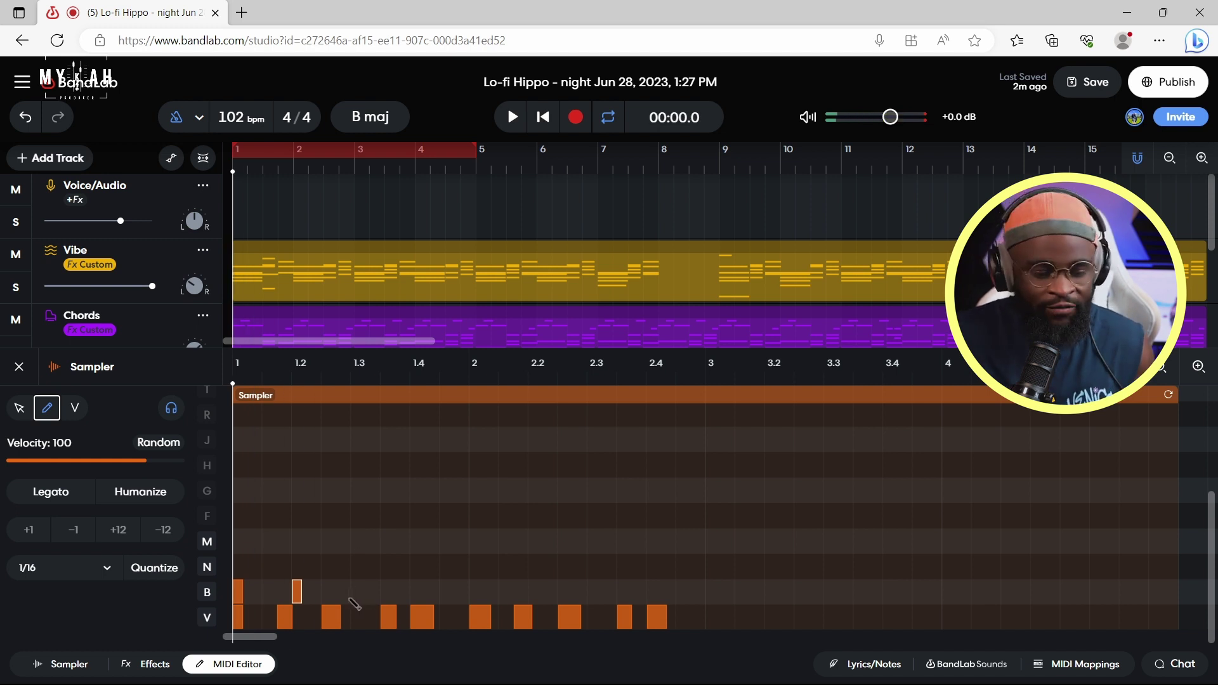
Step: Add pad B kick notes on every remaining beat from 1.3 through 2.4
{"action": "left_click", "coordinate": [536, 591]}
{"action": "left_click", "coordinate": [655, 591]}
{"action": "left_click", "coordinate": [416, 592]}
Step: Duplicate the pad V note pattern onto the pad N row, starting at bar 1, and play it back
{"action": "left_click", "coordinate": [480, 541]}
{"action": "left_click", "coordinate": [625, 541]}
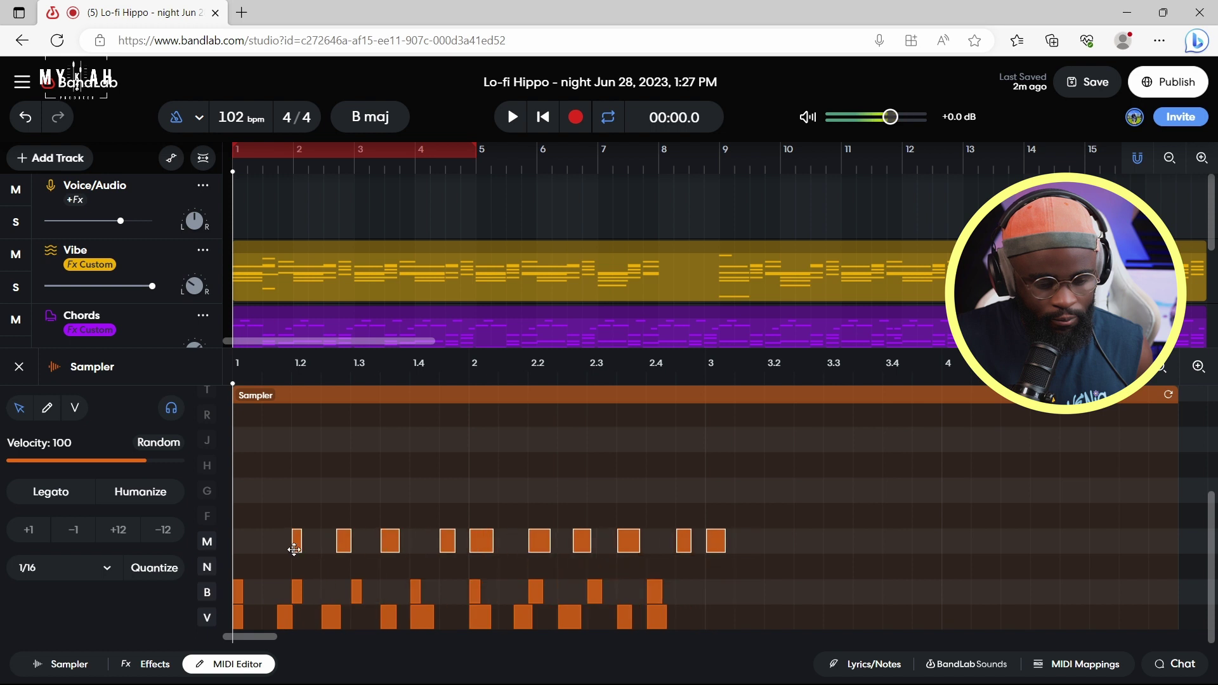
{"action": "left_click", "coordinate": [523, 540]}
{"action": "left_click", "coordinate": [331, 541]}
{"action": "left_click_drag", "start_coordinate": [234, 568], "coordinate": [232, 578]}
{"action": "key", "text": "space"}
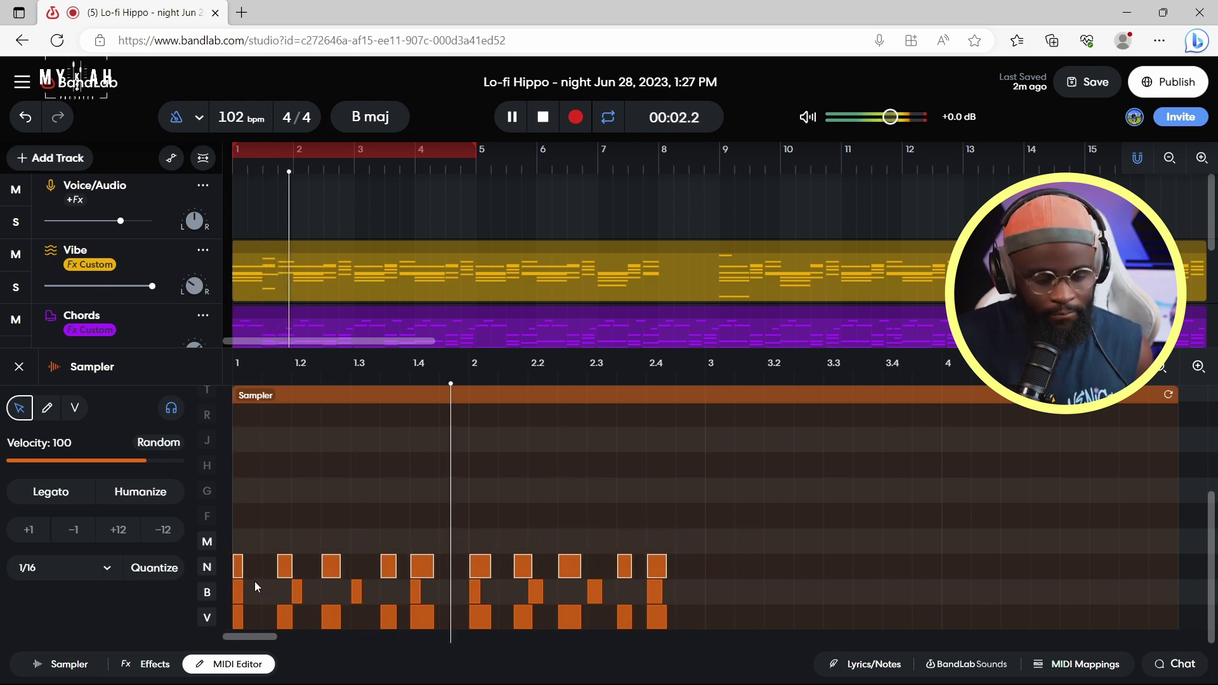
{"action": "key", "text": "space"}
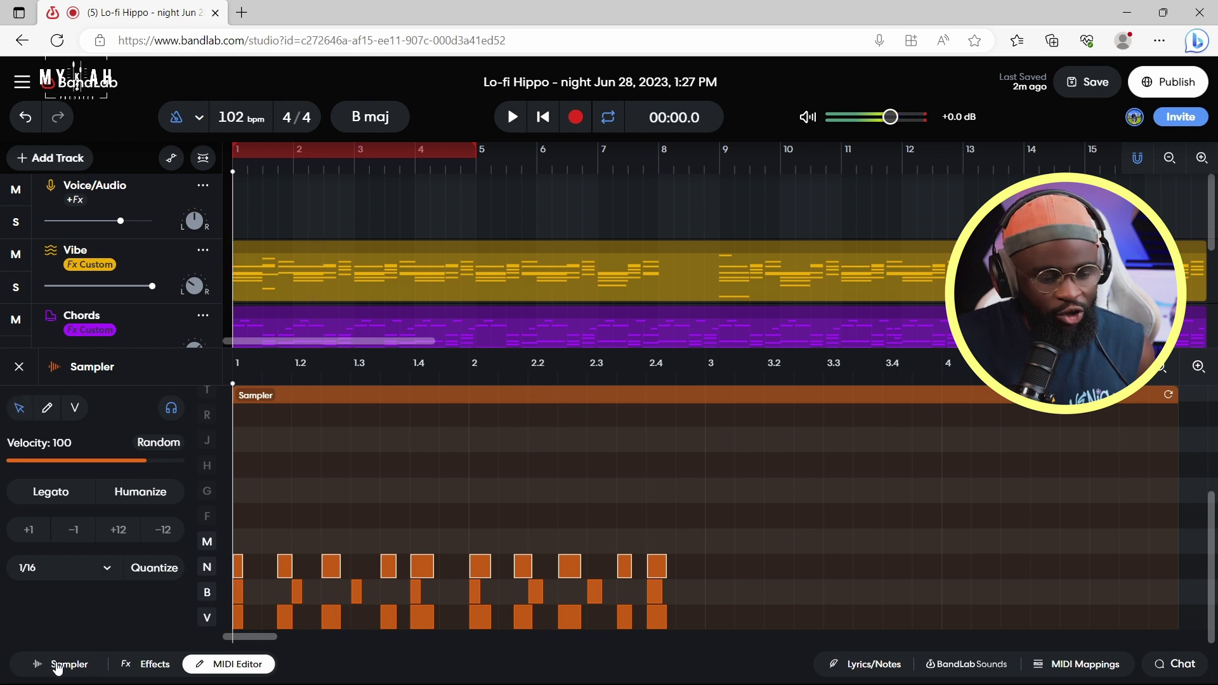
Step: Lower the volume of pad N's hat in the Sampler and play the song to check it
{"action": "left_click", "coordinate": [58, 664]}
{"action": "left_click", "coordinate": [417, 600]}
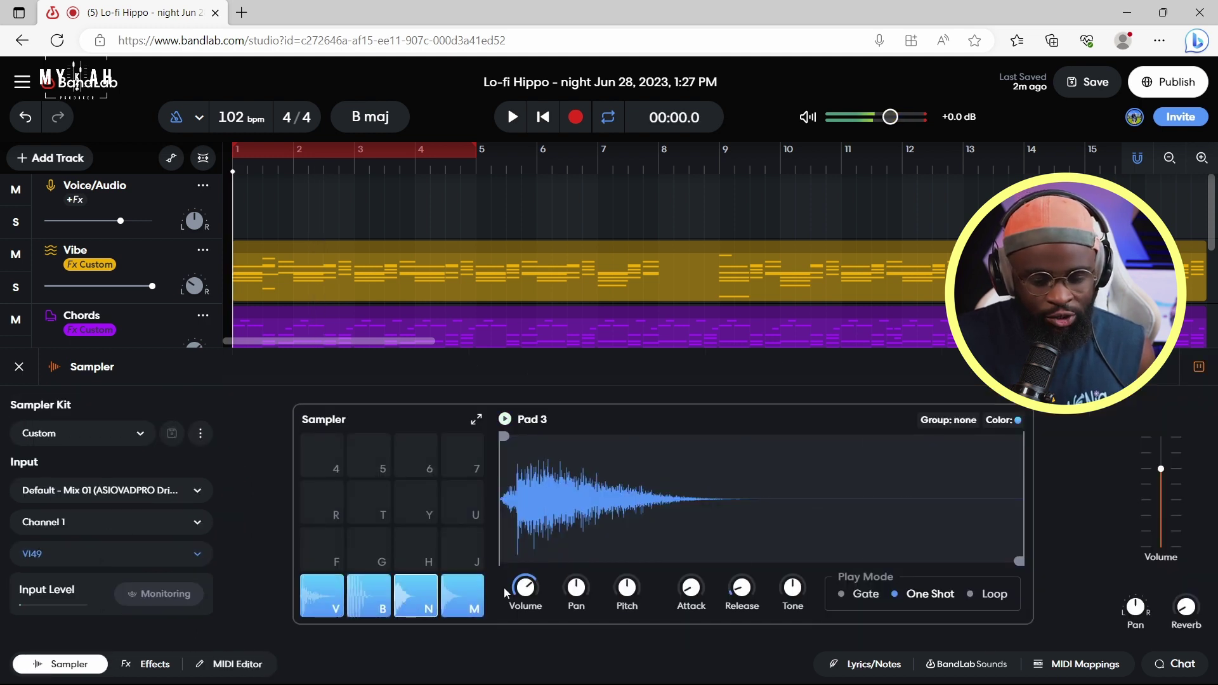
{"action": "mouse_move", "coordinate": [532, 589]}
{"action": "key", "text": "space"}
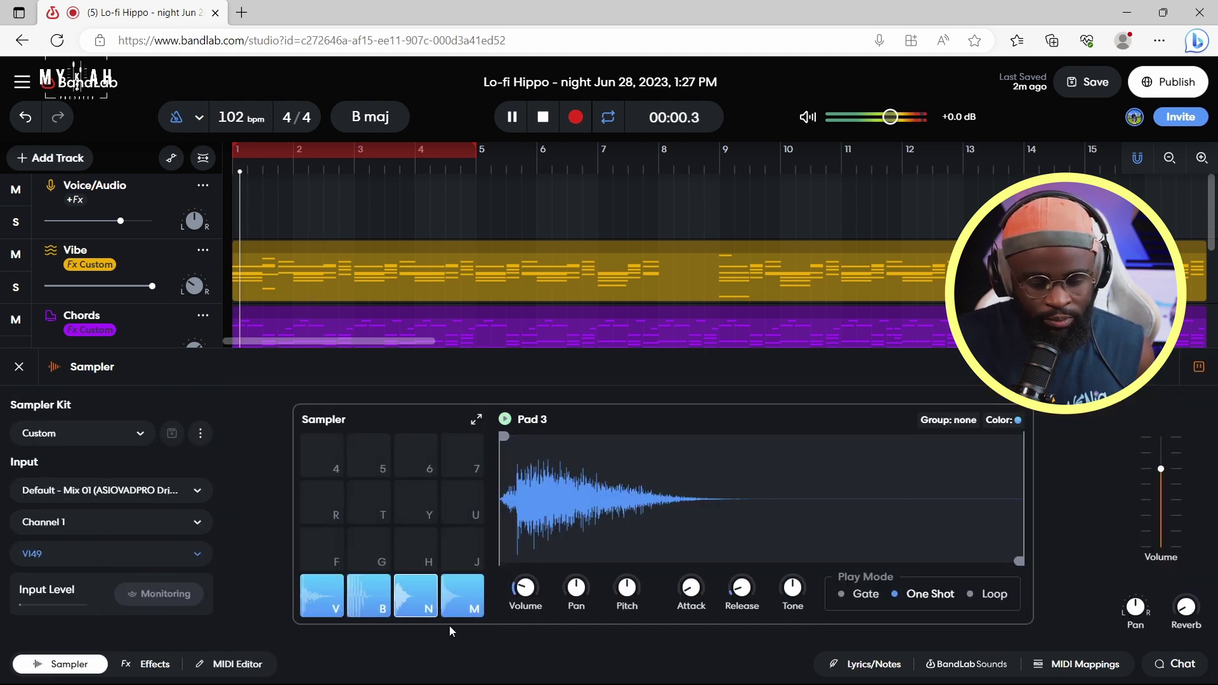
{"action": "key", "text": "space"}
Step: Turn pad N's tone down slightly and set its pitch to -7.00 st while listening to the playback
{"action": "mouse_move", "coordinate": [800, 587]}
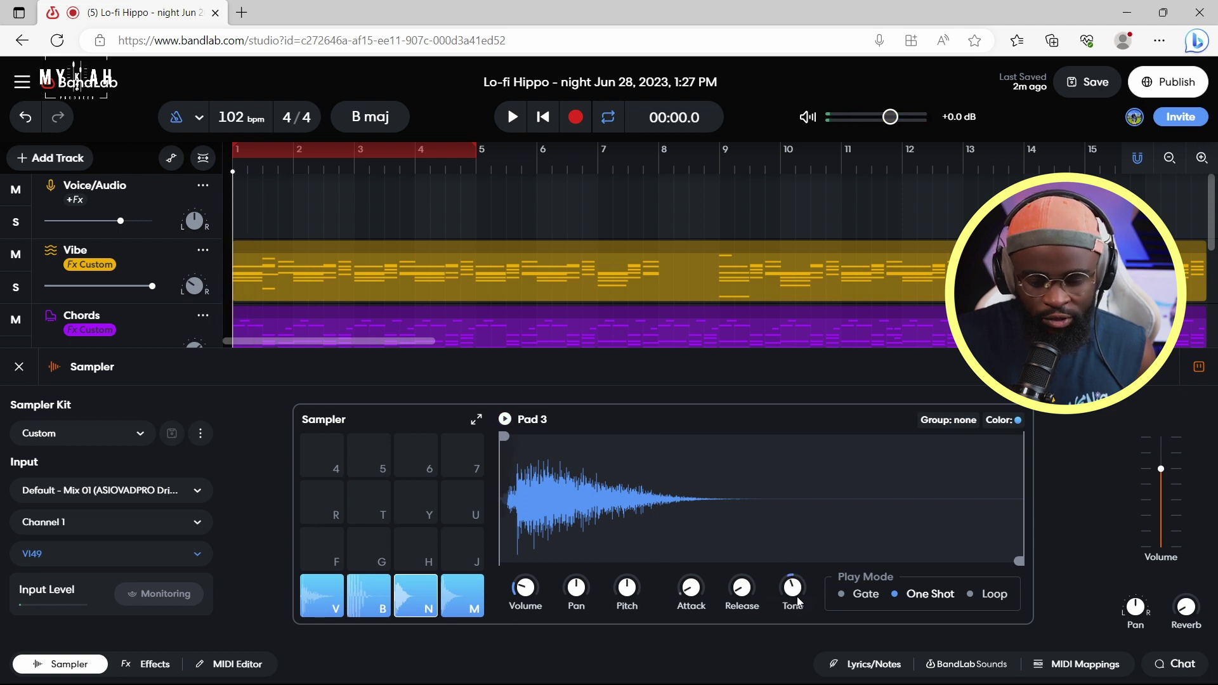
{"action": "key", "text": "space"}
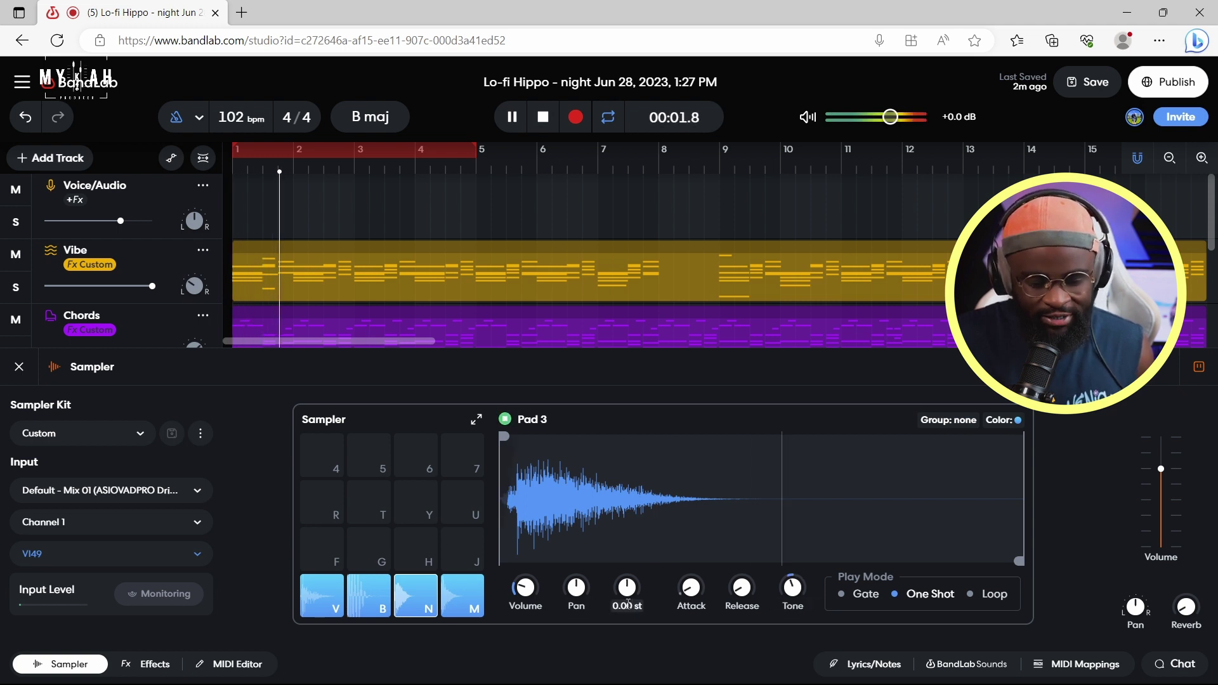
{"action": "key", "text": "space"}
{"action": "left_click_drag", "start_coordinate": [635, 603], "coordinate": [623, 584]}
{"action": "key", "text": "space"}
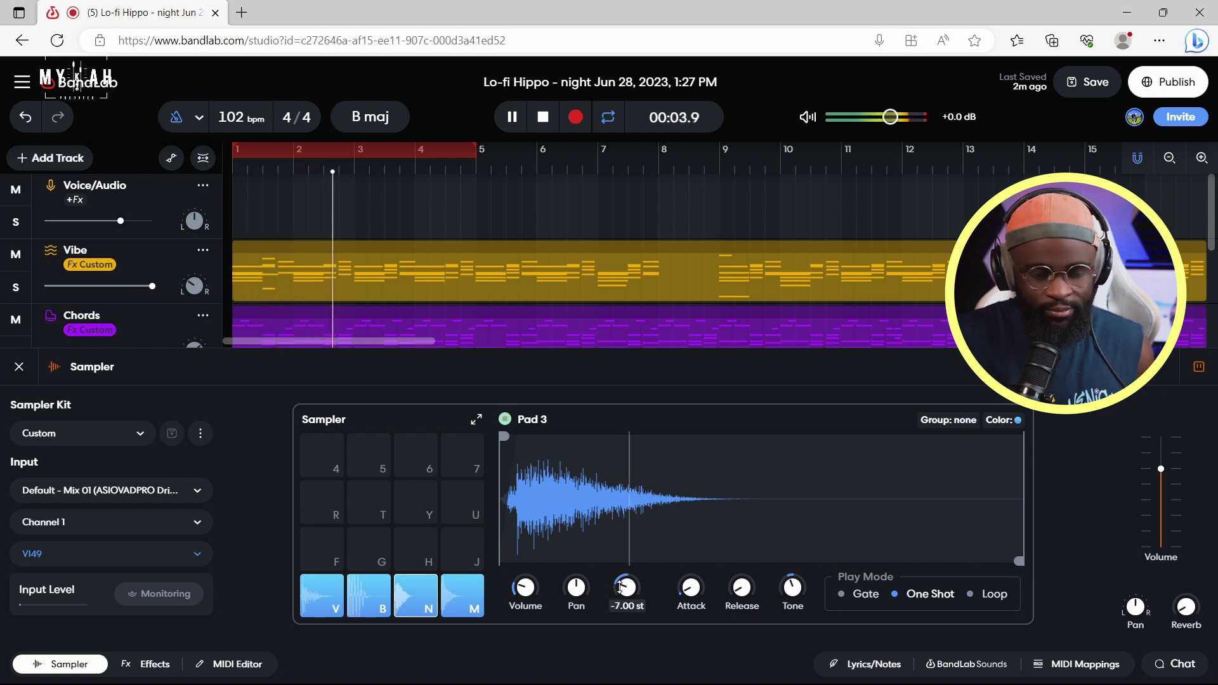
{"action": "key", "text": "space"}
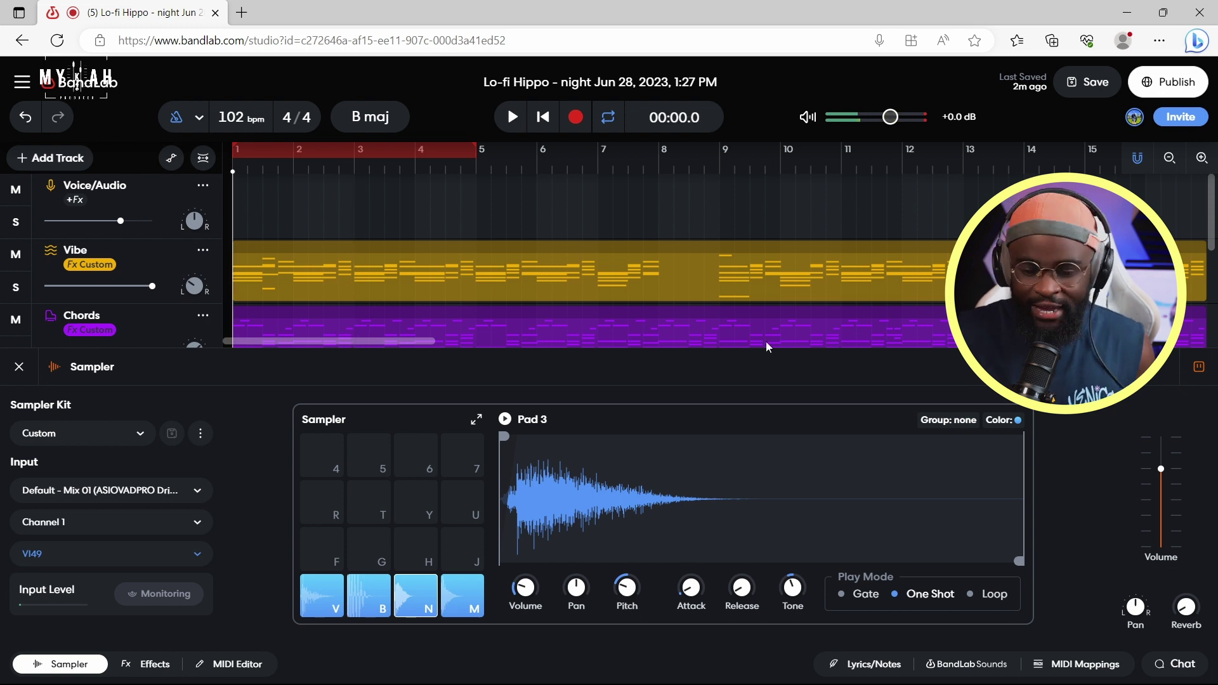
Step: Return to the full track view and shorten the Sampler region so it ends exactly at bar 3
{"action": "left_click", "coordinate": [19, 367]}
{"action": "key", "text": "space"}
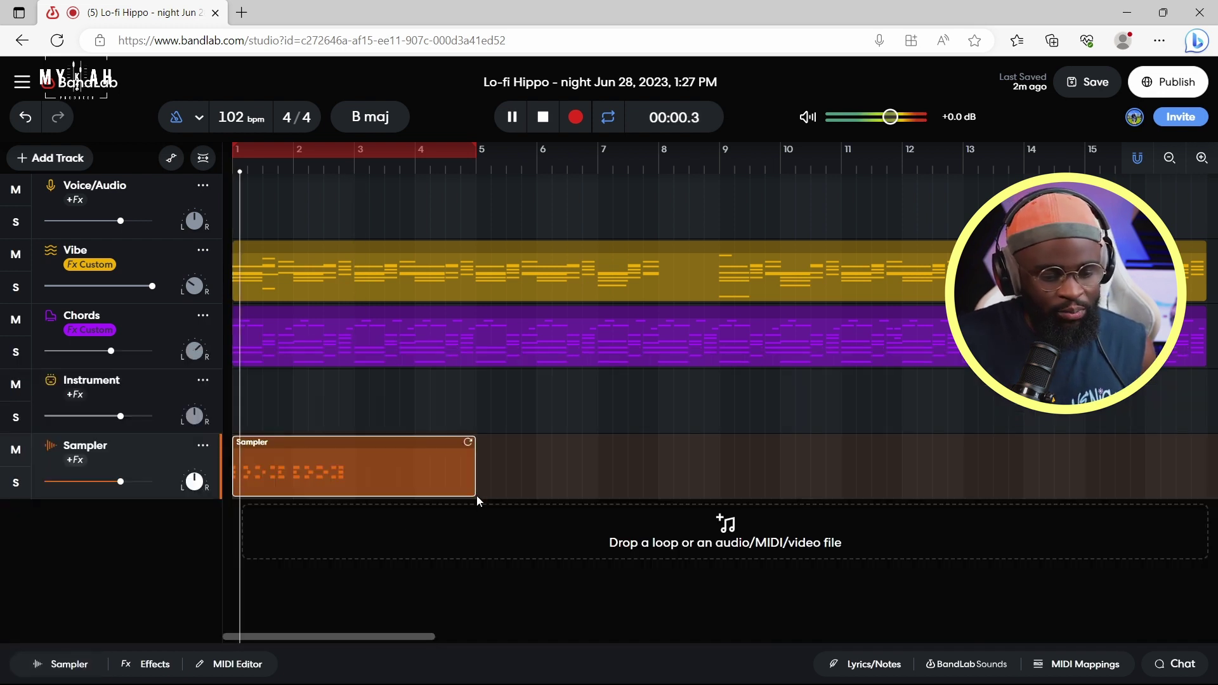
{"action": "key", "text": "space"}
{"action": "left_click_drag", "start_coordinate": [475, 488], "coordinate": [350, 502]}
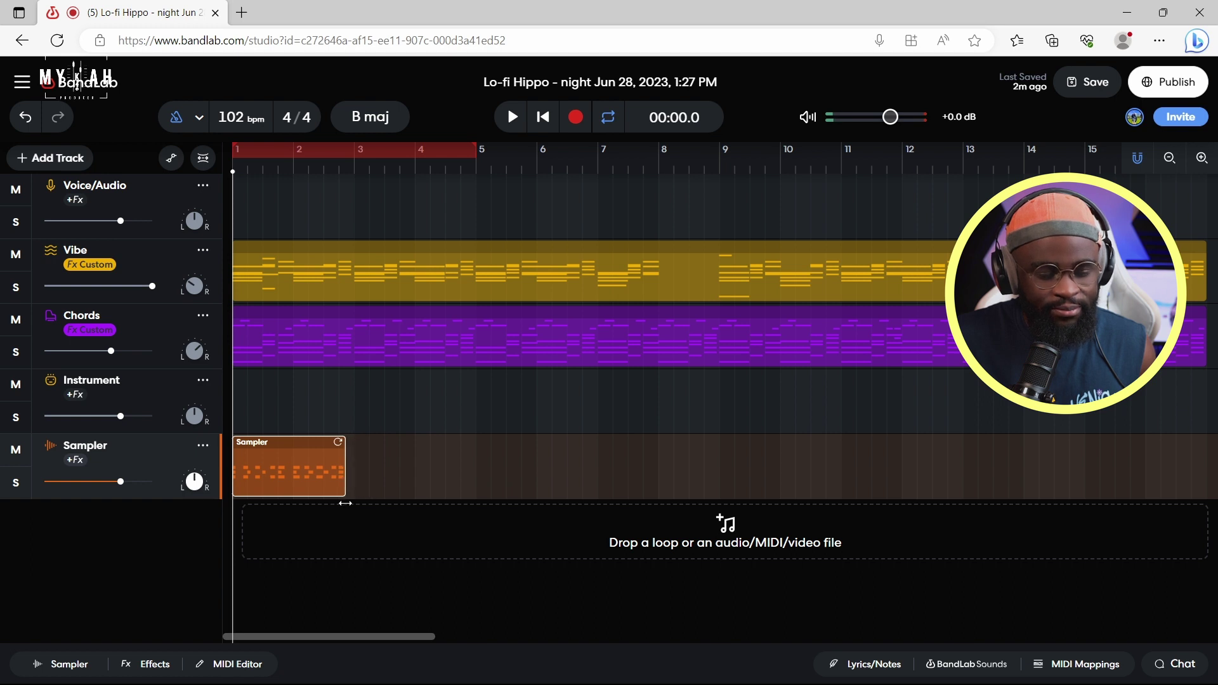
{"action": "left_click", "coordinate": [1202, 158]}
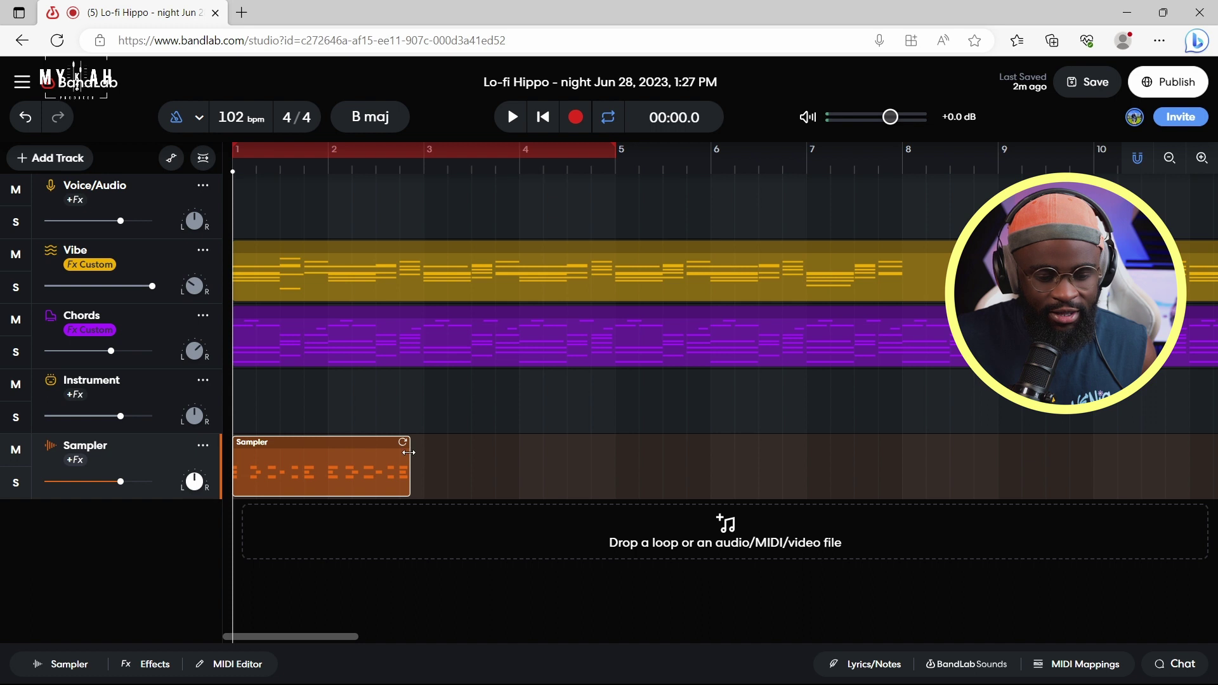
{"action": "left_click", "coordinate": [411, 452]}
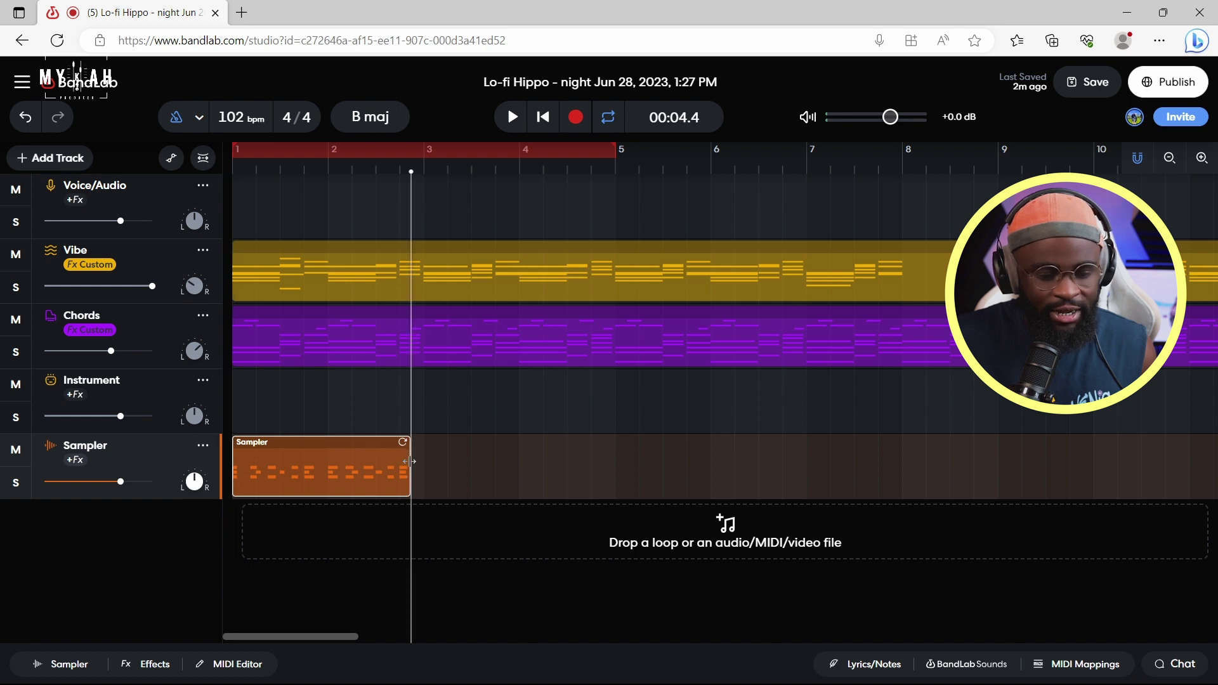
{"action": "left_click_drag", "start_coordinate": [409, 461], "coordinate": [422, 493]}
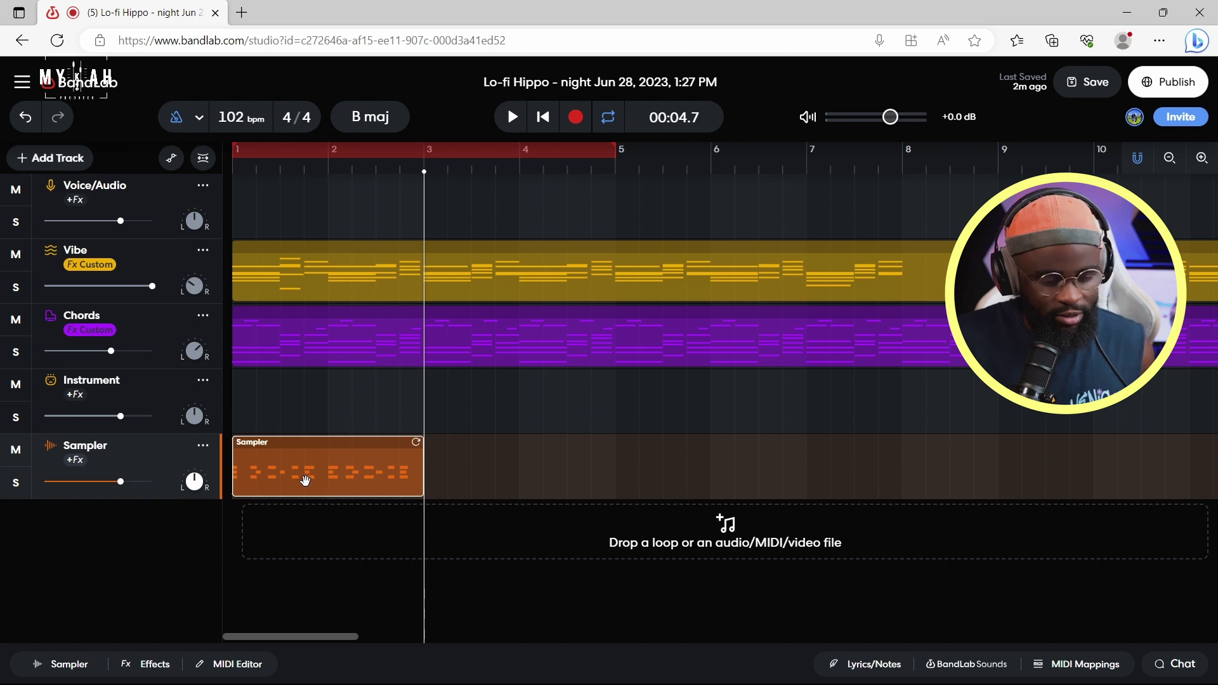
Step: Duplicate the two-bar Sampler region from bar 3 to bar 5, and turn off the metronome during playback
{"action": "left_click_drag", "start_coordinate": [305, 481], "coordinate": [508, 476]}
{"action": "key", "text": "space"}
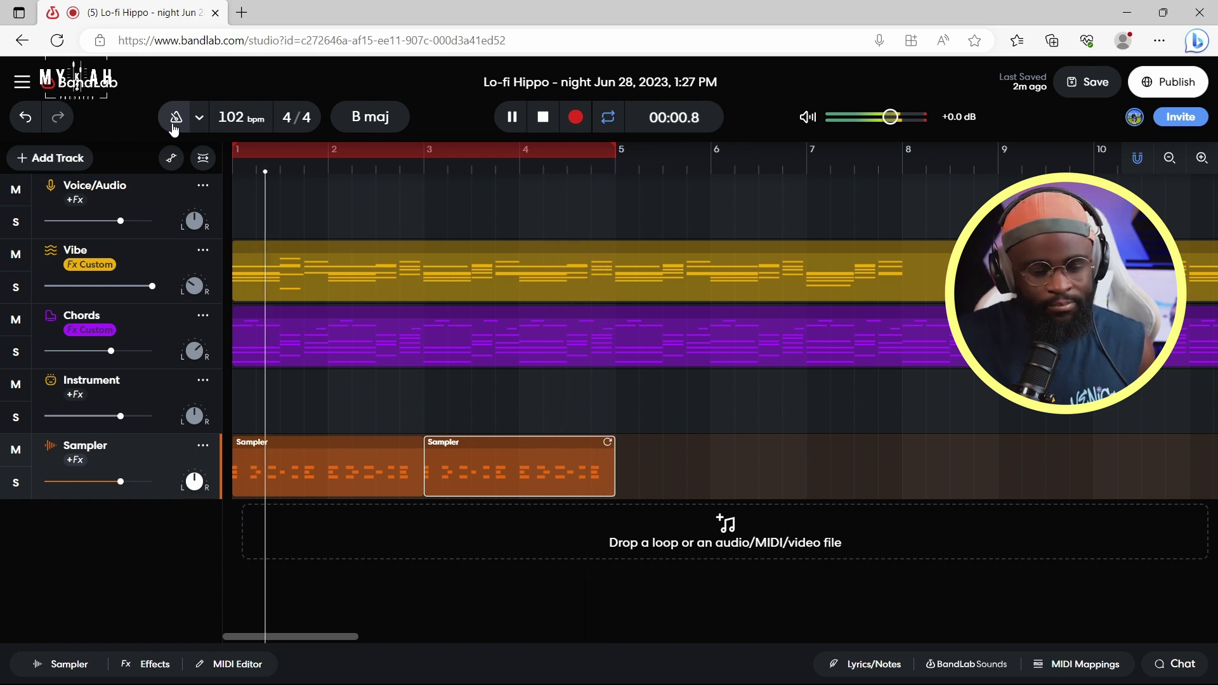
{"action": "key", "text": "space"}
Step: Search the BandLab Sounds loops for "shakers" and preview Jon Sterckx Shakers 04
{"action": "left_click", "coordinate": [967, 664]}
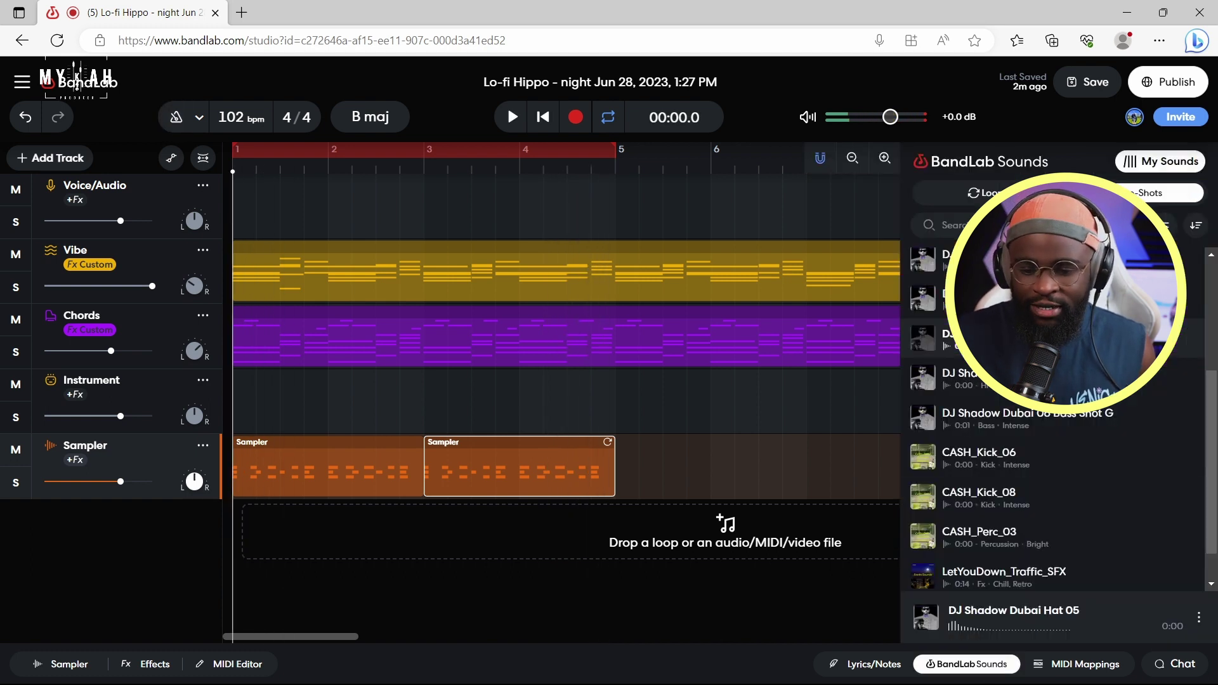
{"action": "left_click", "coordinate": [1177, 164]}
{"action": "left_click", "coordinate": [1034, 194]}
{"action": "left_click", "coordinate": [999, 226]}
{"action": "type", "text": "s"}
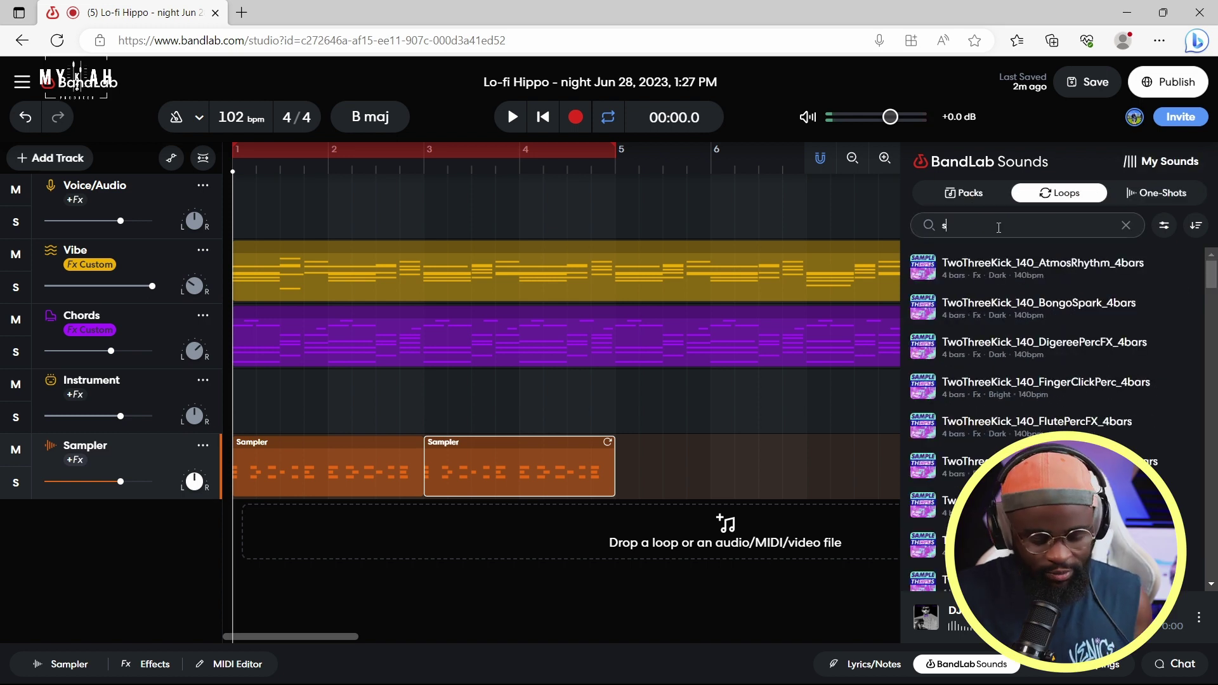
{"action": "type", "text": "hakers"}
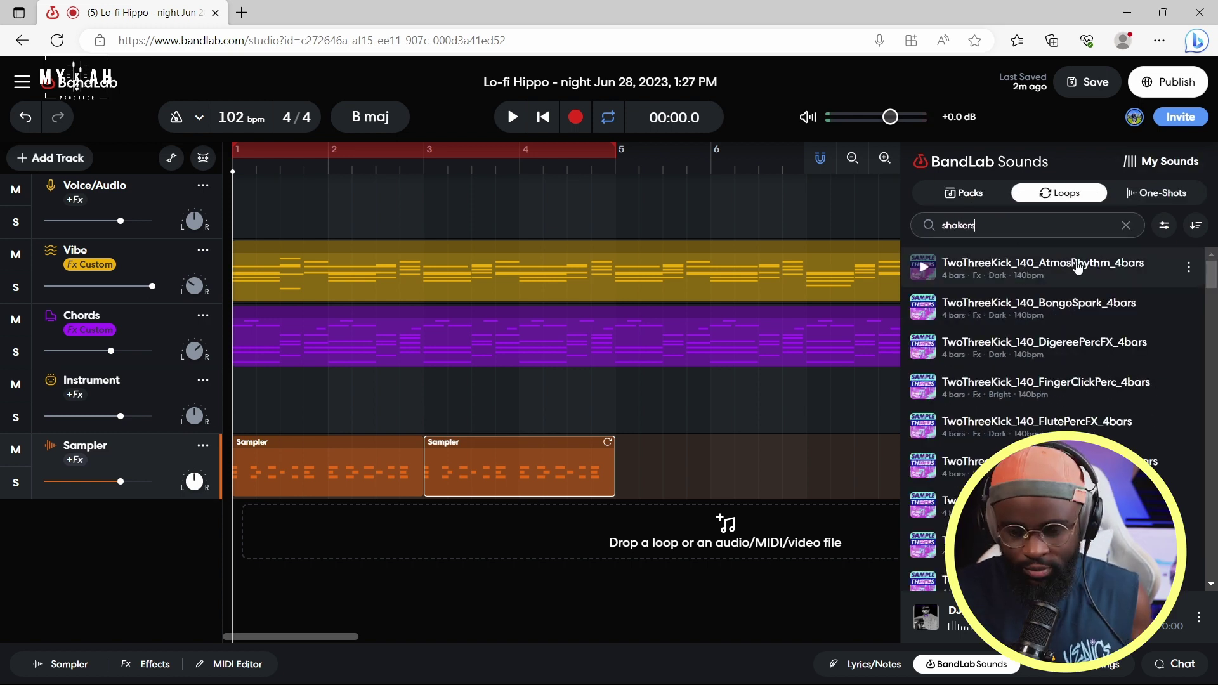
{"action": "left_click", "coordinate": [925, 267]}
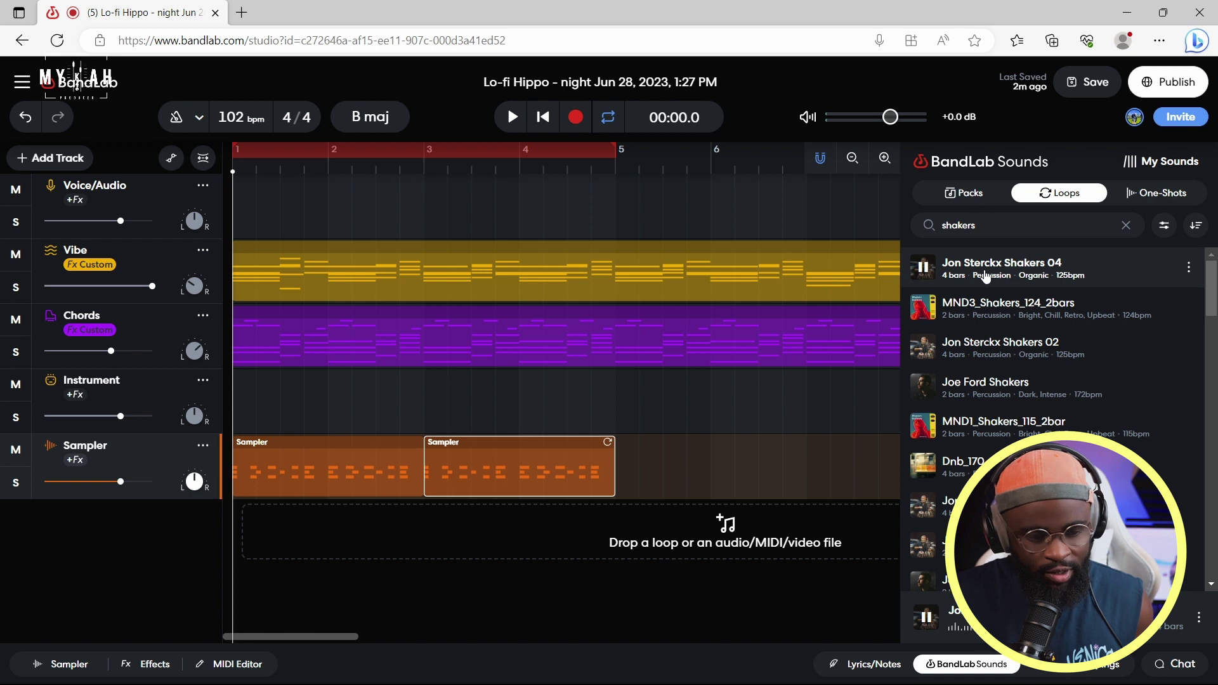
Step: Add the Jon Sterckx Shakers 04 loop on a new track starting at bar 1 and play the song to check it
{"action": "left_click_drag", "start_coordinate": [986, 276], "coordinate": [328, 538]}
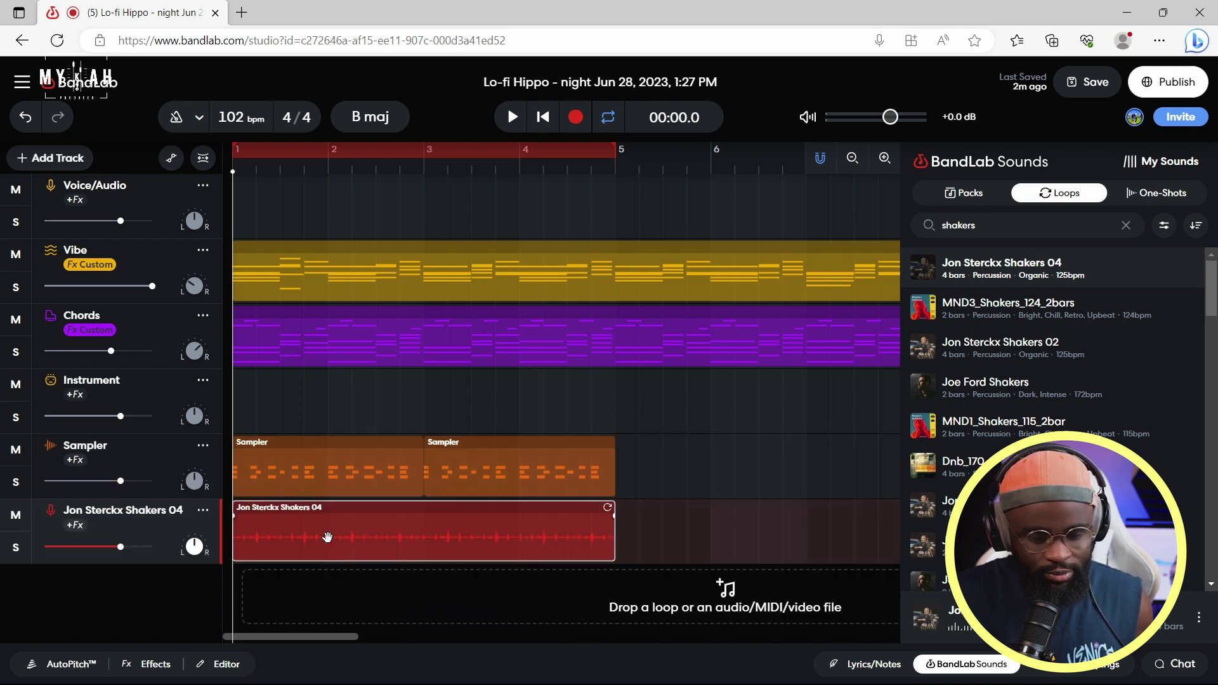
{"action": "key", "text": "space"}
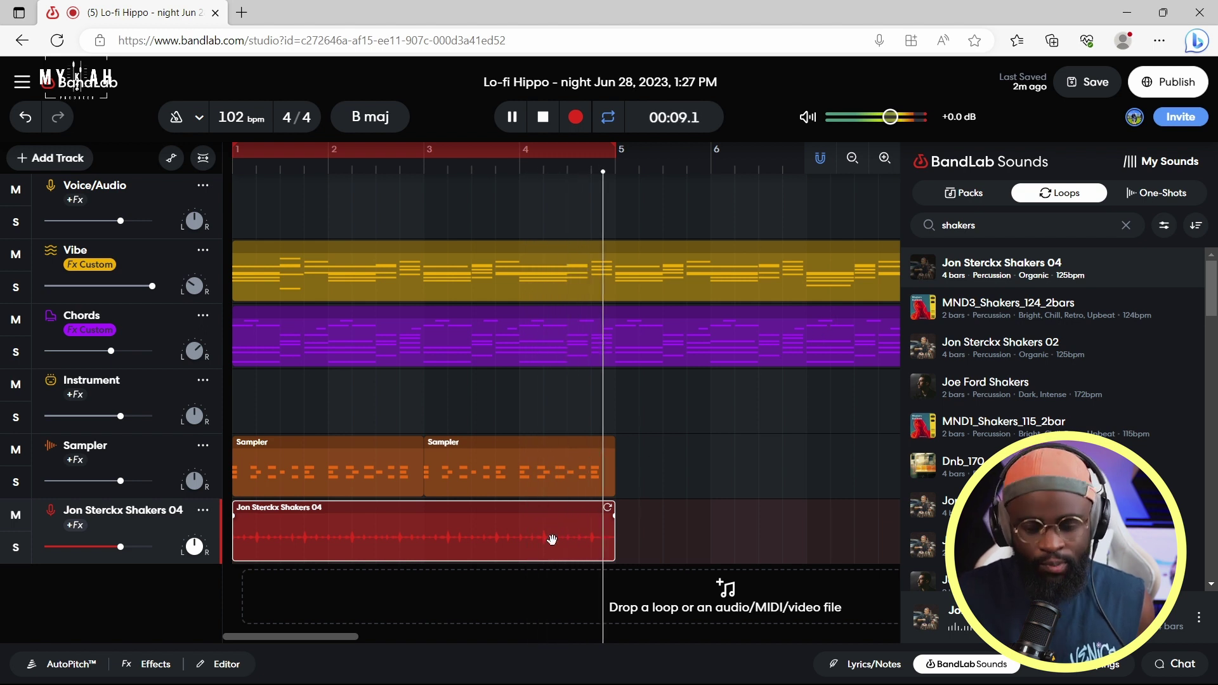
{"action": "key", "text": "space"}
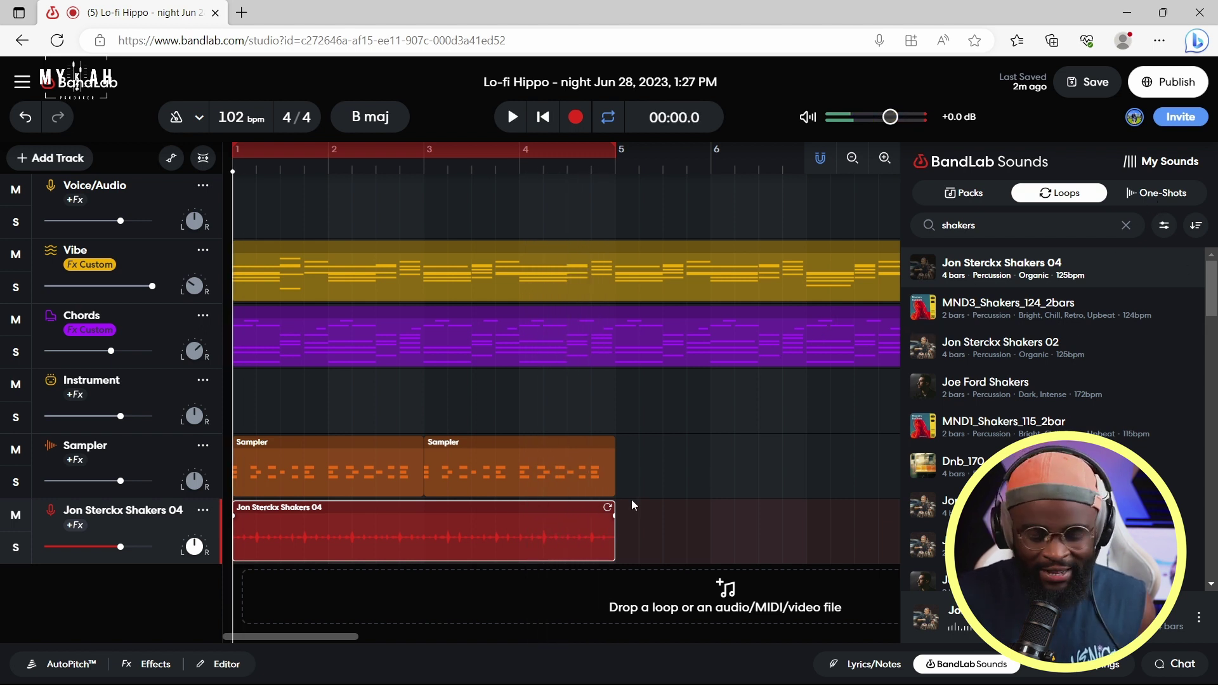
Step: Open the pads of the Sampler track and audition the sound on pad M
{"action": "left_click", "coordinate": [155, 472]}
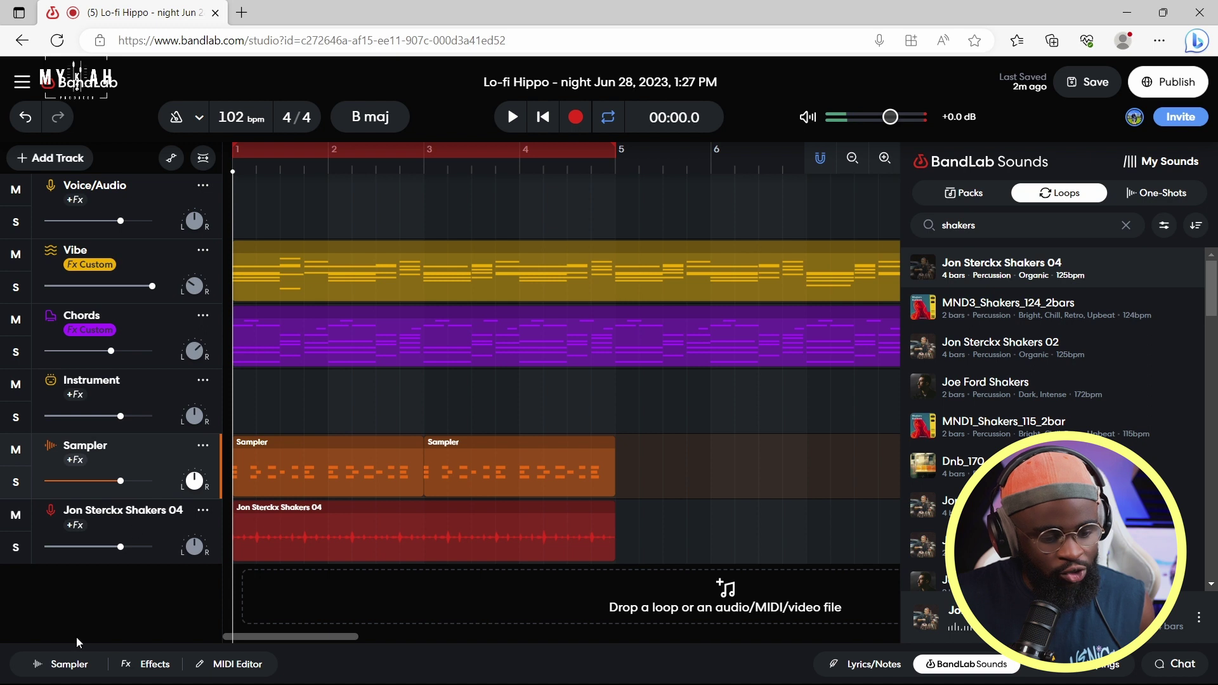
{"action": "left_click", "coordinate": [69, 665]}
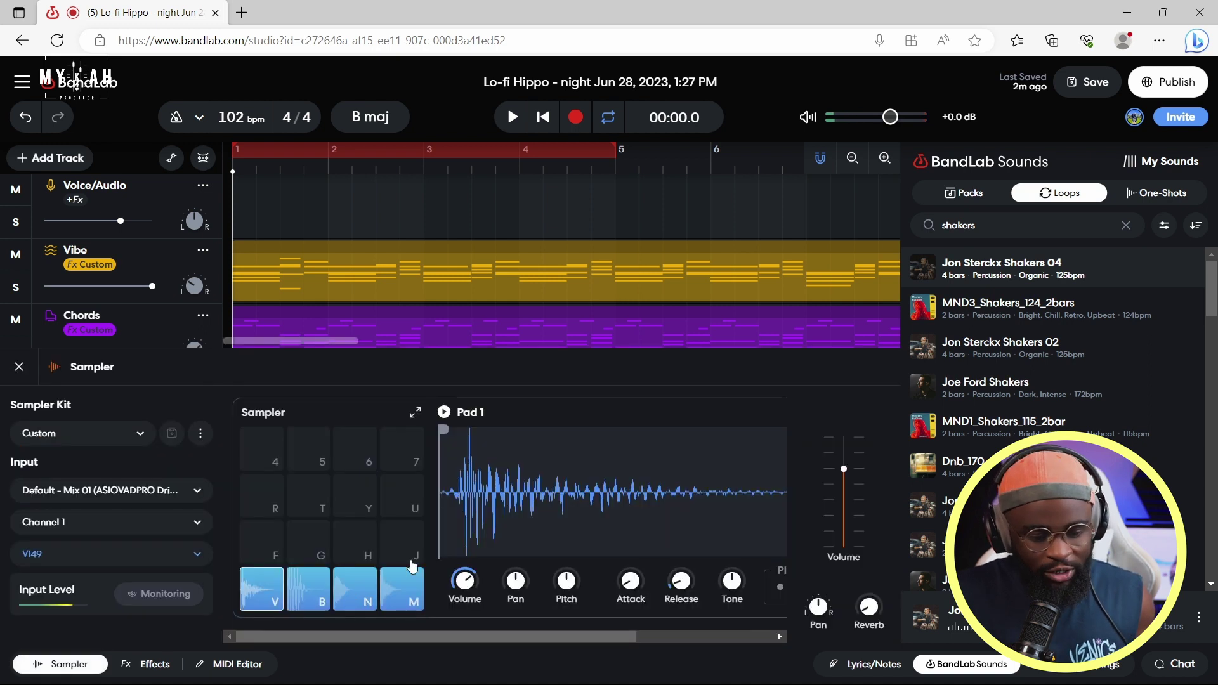
{"action": "left_click", "coordinate": [409, 594]}
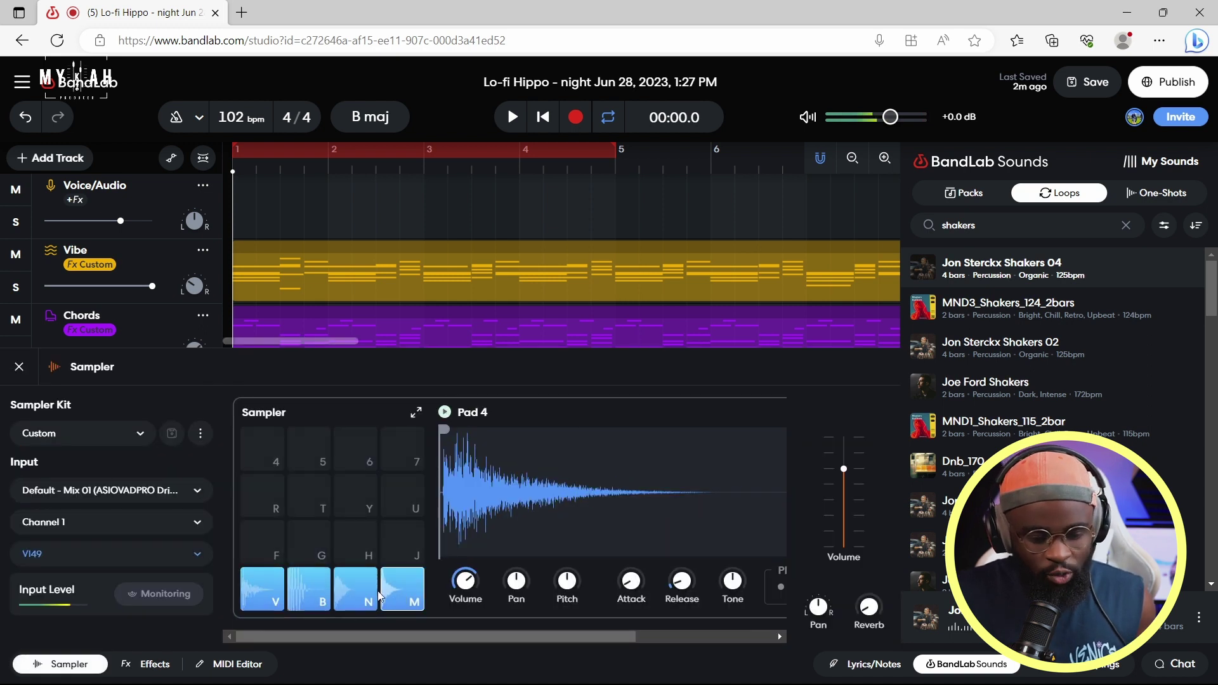
Step: Audition the one-shots saved in My Sounds, including effects, kicks, hats, bass and snares, partly over the playing song
{"action": "left_click", "coordinate": [1170, 160]}
{"action": "left_click", "coordinate": [1139, 193]}
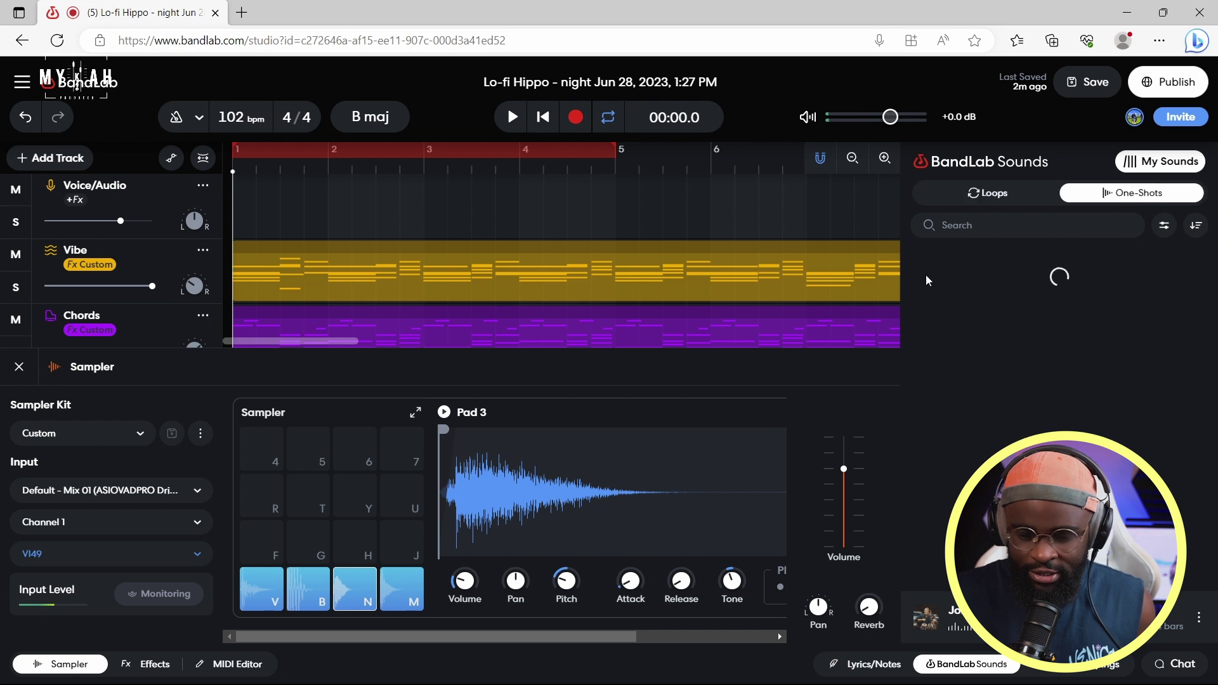
{"action": "scroll", "coordinate": [926, 380], "scroll_direction": "down", "scroll_amount": 5}
{"action": "left_click", "coordinate": [923, 531]}
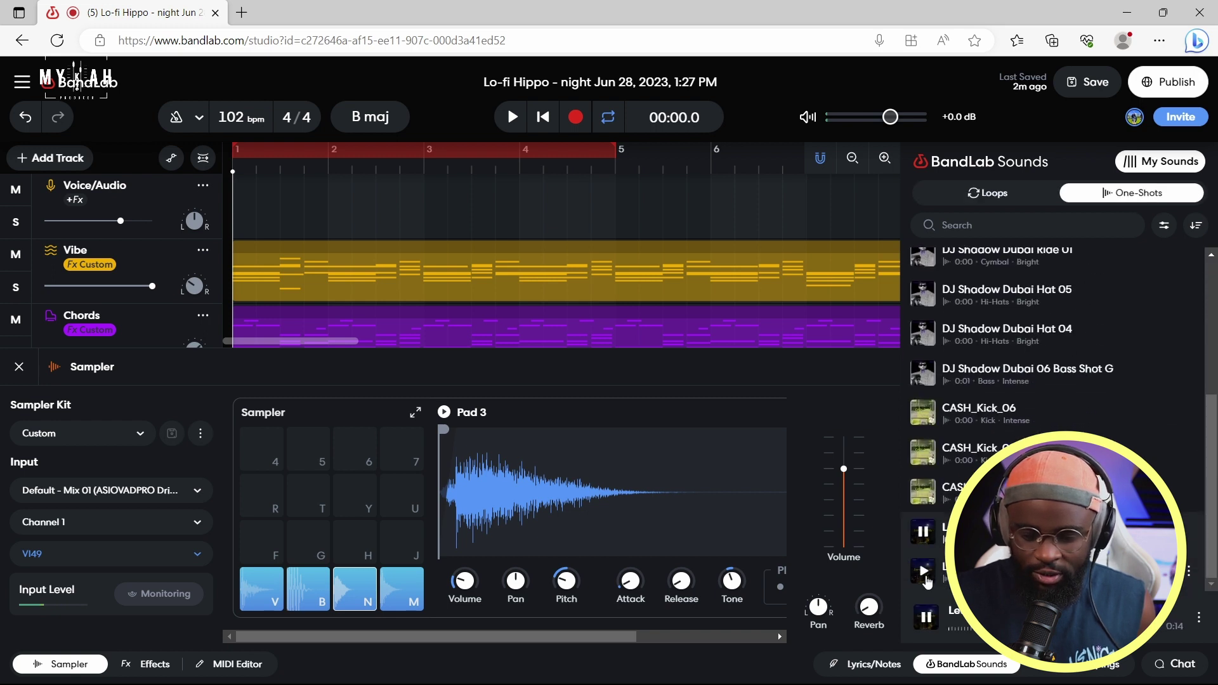
{"action": "left_click", "coordinate": [923, 412]}
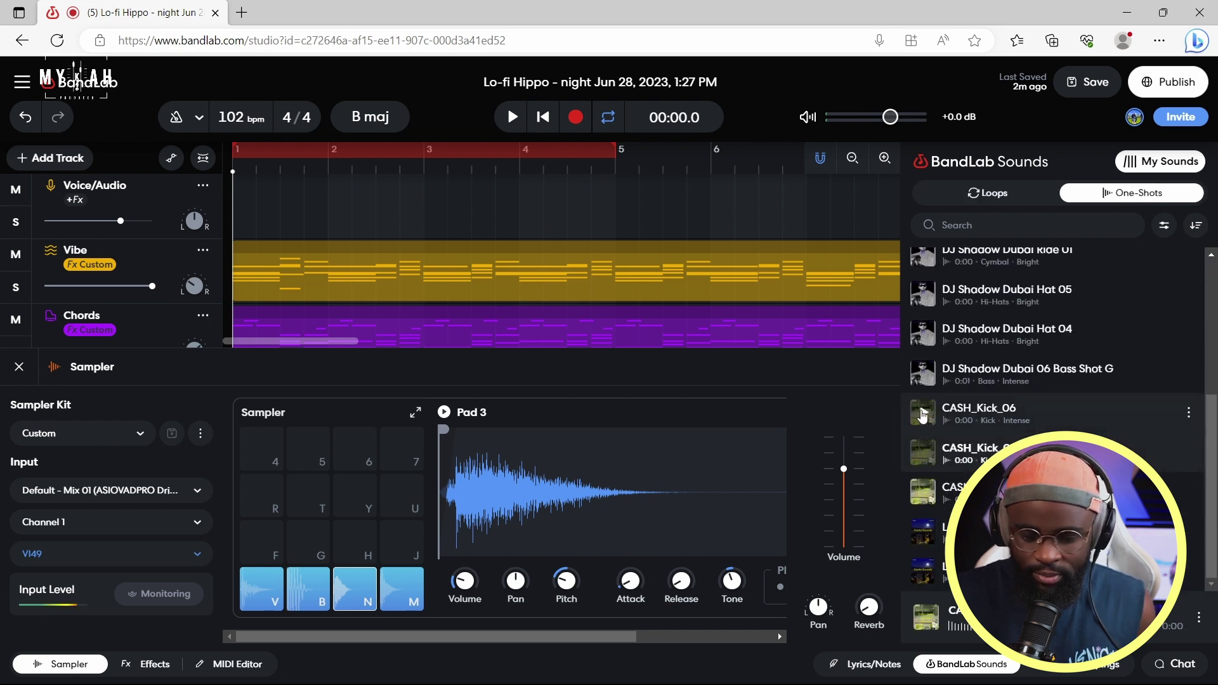
{"action": "left_click", "coordinate": [923, 333]}
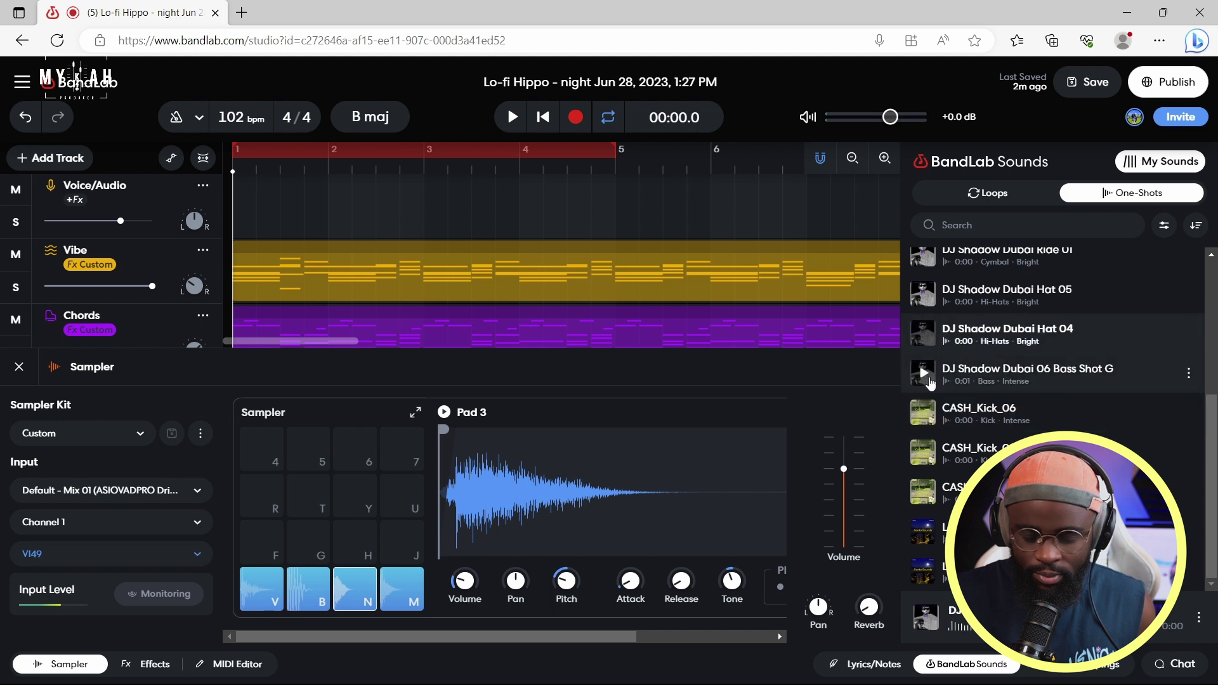
{"action": "key", "text": "space"}
{"action": "left_click", "coordinate": [924, 375]}
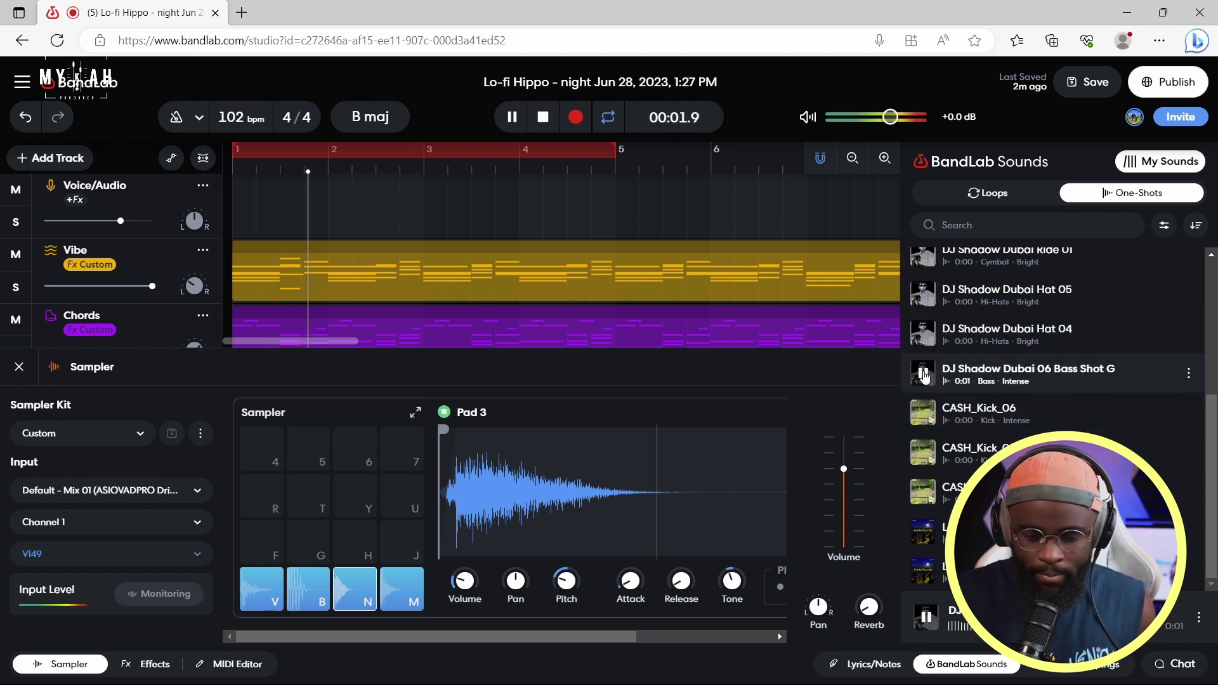
{"action": "scroll", "coordinate": [923, 375], "scroll_direction": "up", "scroll_amount": 3}
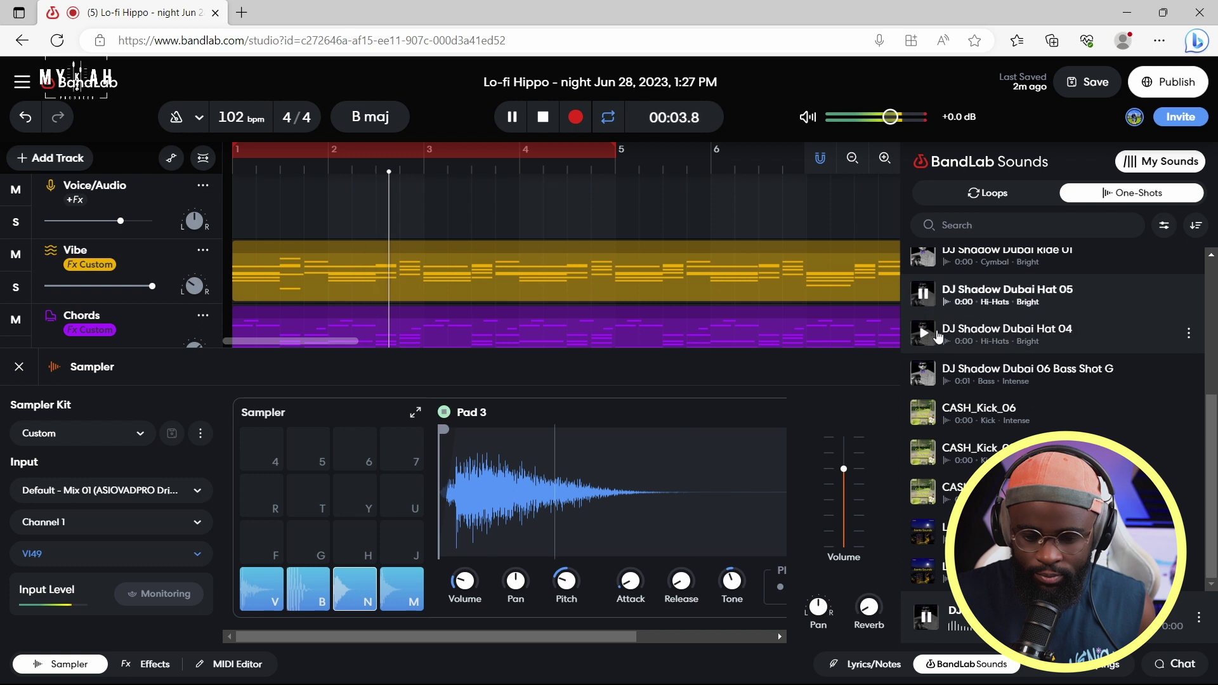
{"action": "scroll", "coordinate": [926, 380], "scroll_direction": "up", "scroll_amount": 2}
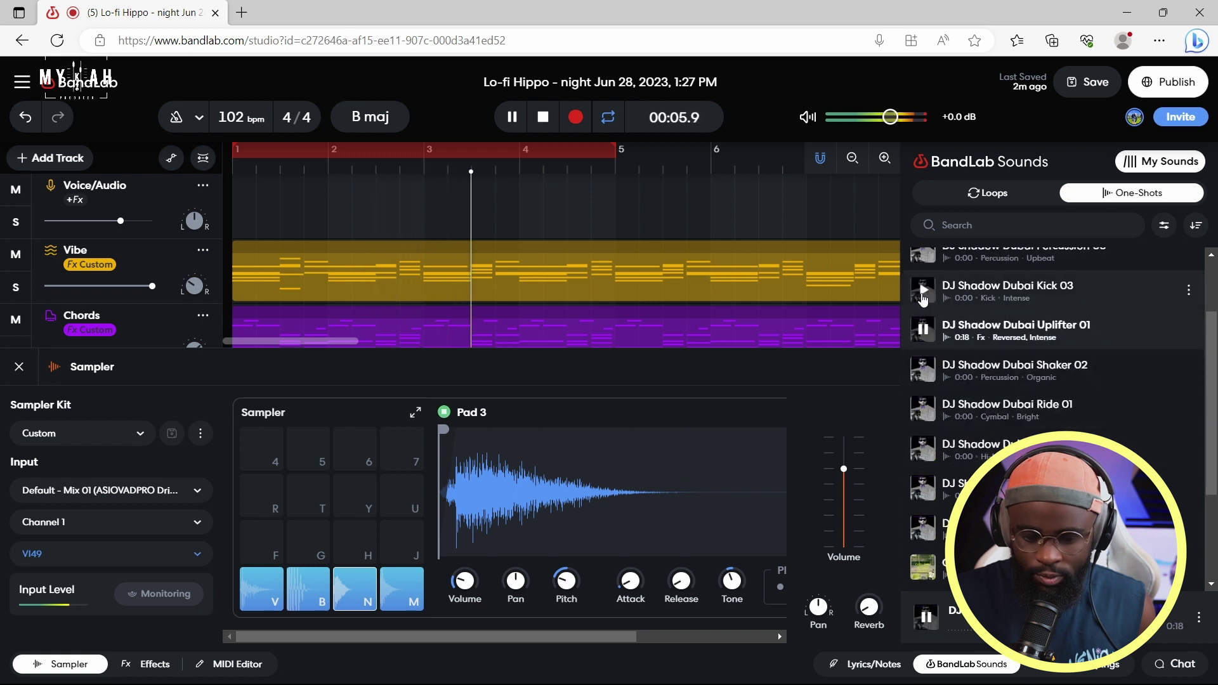
{"action": "left_click", "coordinate": [923, 296]}
{"action": "scroll", "coordinate": [923, 305], "scroll_direction": "up", "scroll_amount": 1}
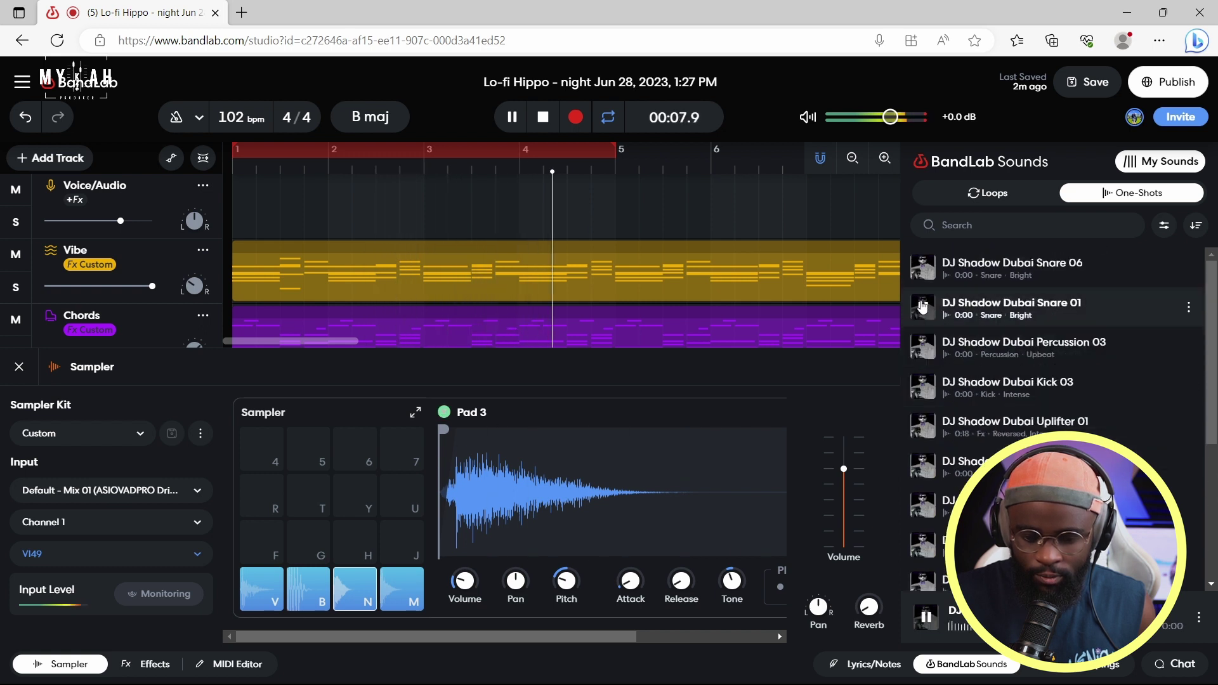
Step: Load DJ Shadow Dubai Percussion 03 onto Sampler pad F and try it out against the playback
{"action": "left_click_drag", "start_coordinate": [924, 353], "coordinate": [261, 539]}
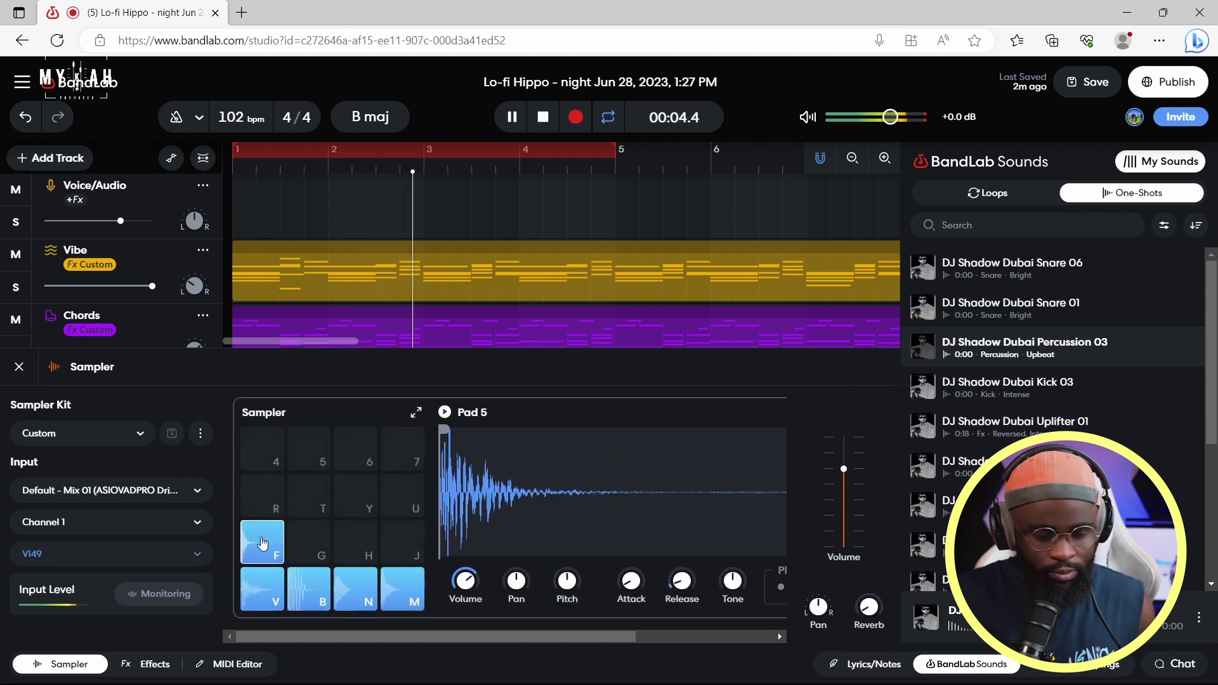
{"action": "left_click", "coordinate": [262, 543]}
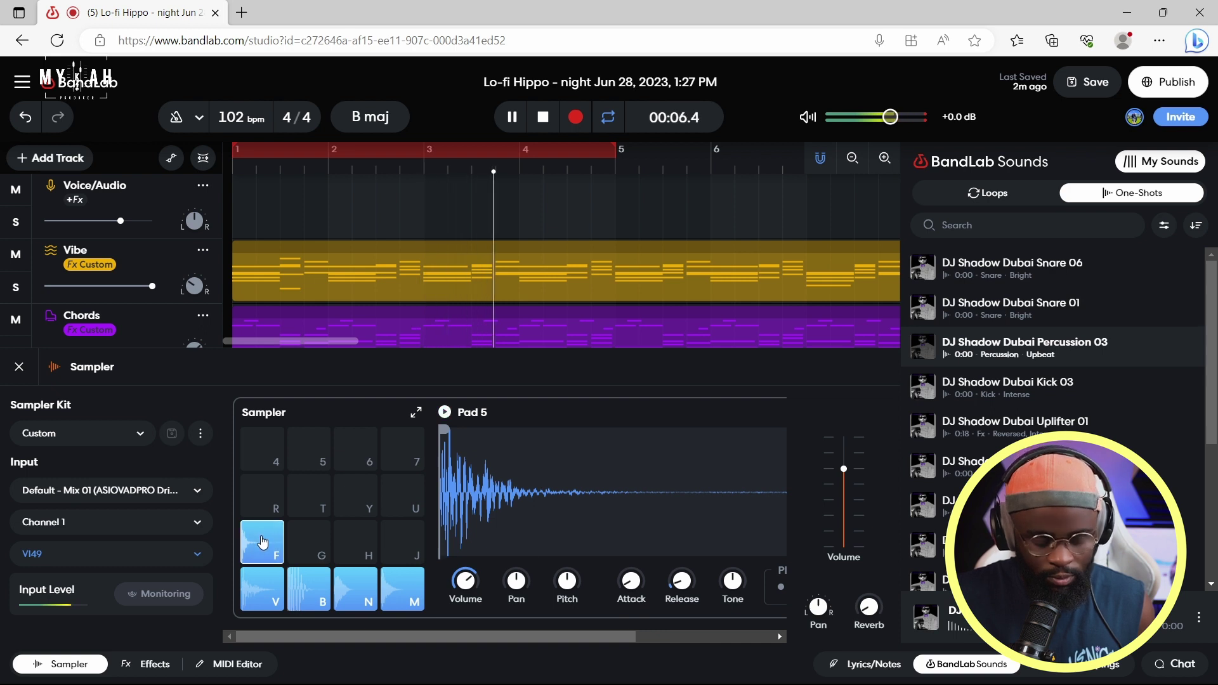
{"action": "left_click", "coordinate": [262, 543]}
{"action": "key", "text": "space"}
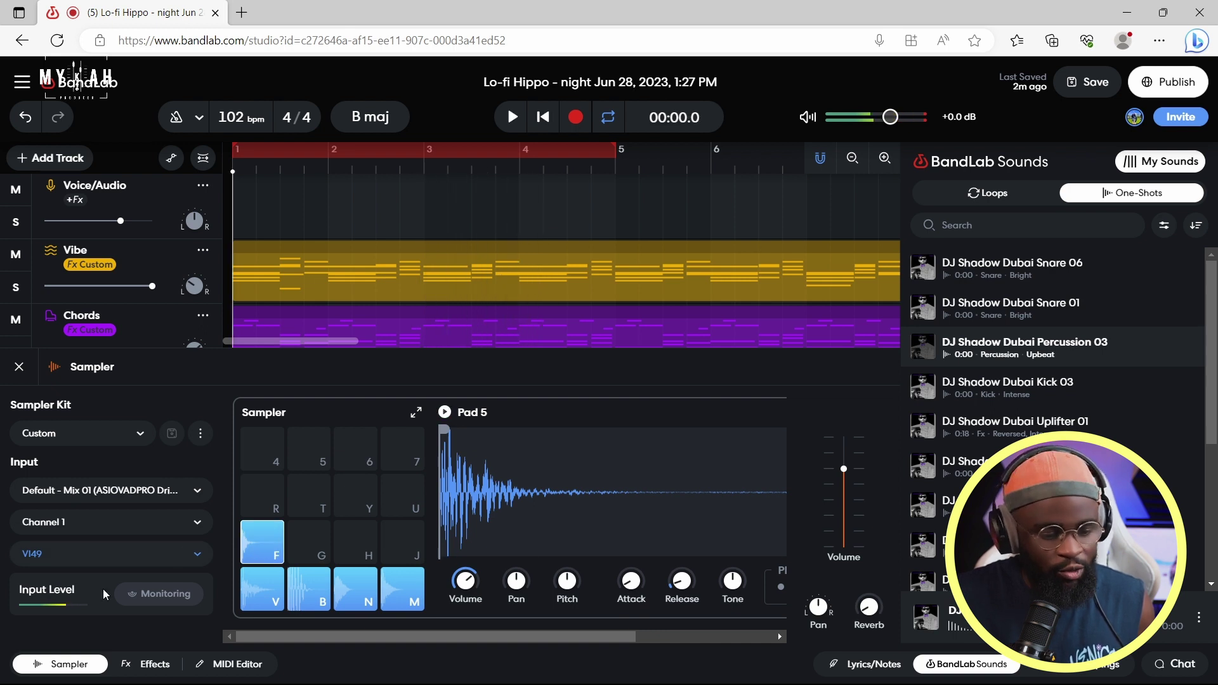
Step: In the first Sampler region's MIDI notes, draw two pad F hits in bar 1, halfway after beats 2 and 4
{"action": "left_click", "coordinate": [229, 663]}
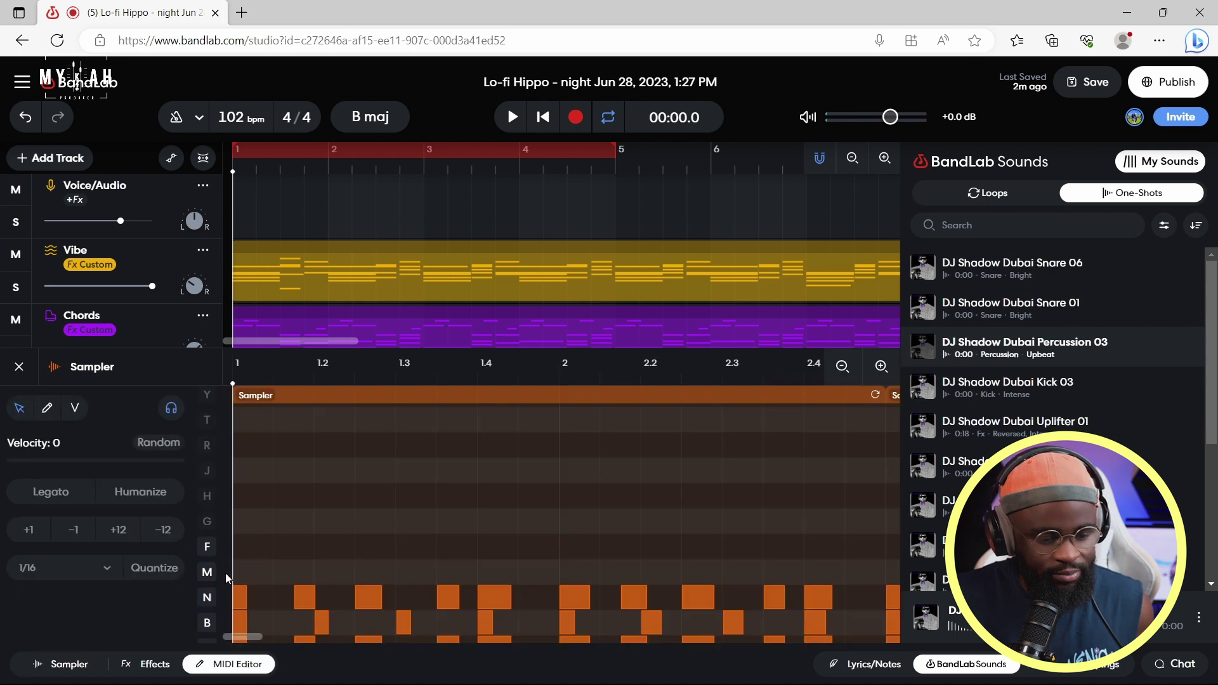
{"action": "left_click", "coordinate": [209, 549]}
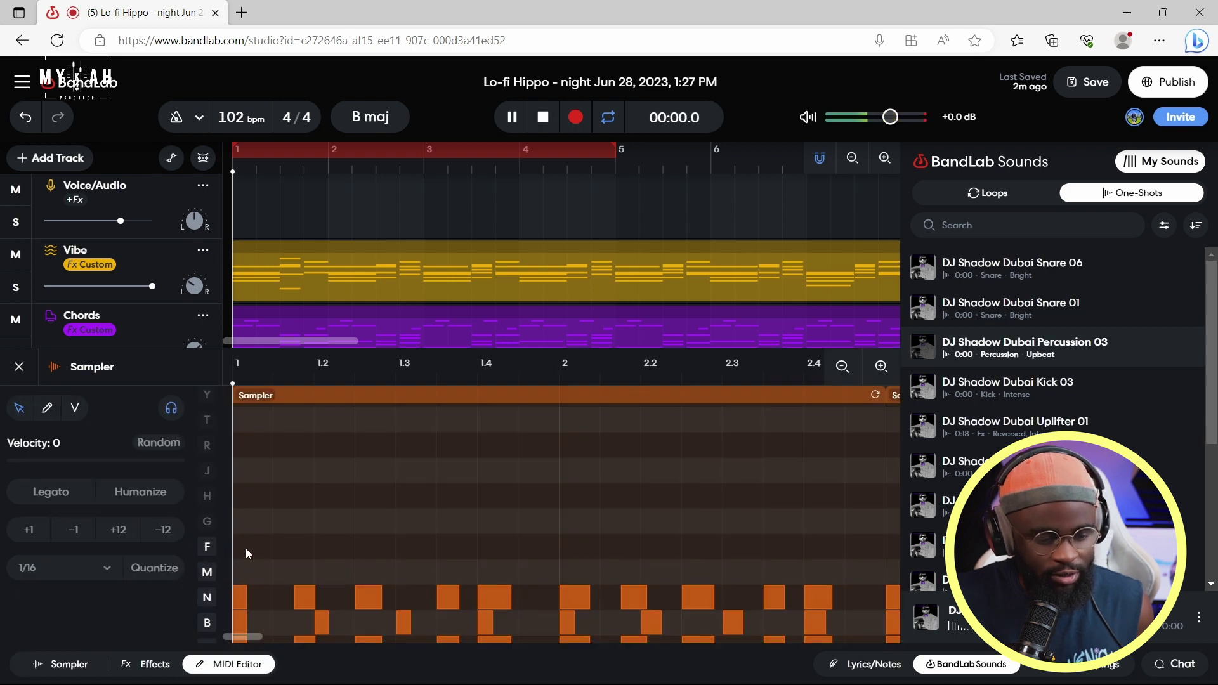
{"action": "key", "text": "space"}
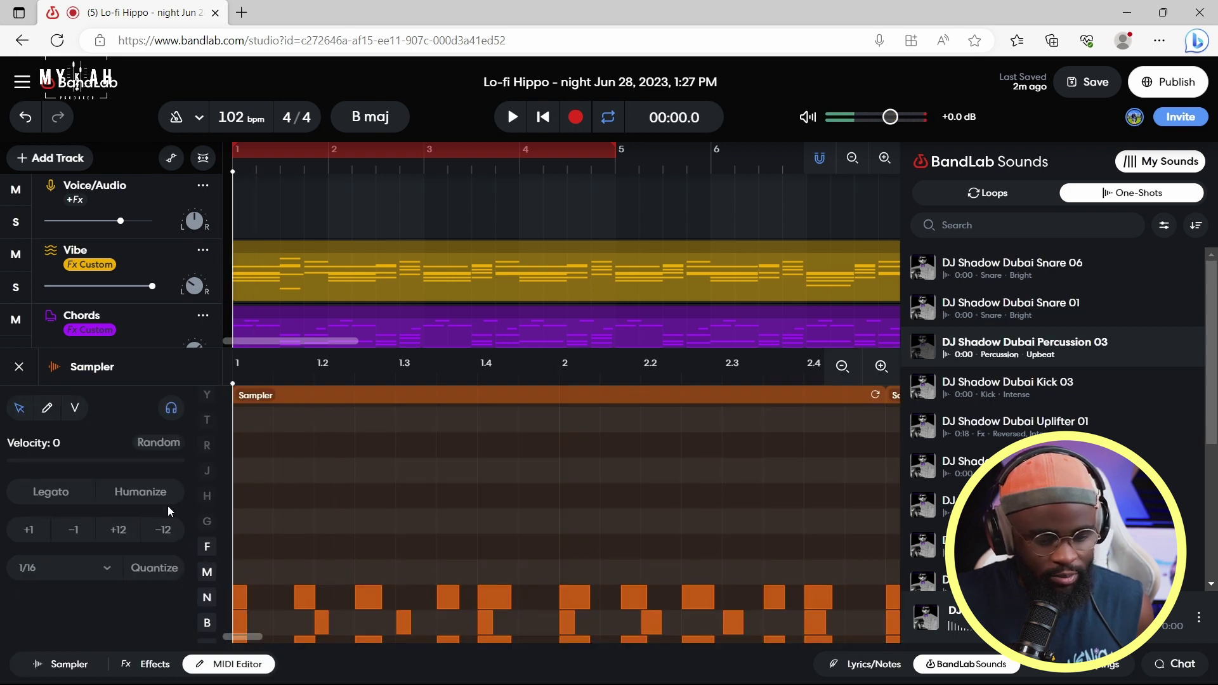
{"action": "left_click", "coordinate": [46, 408]}
{"action": "left_click", "coordinate": [357, 547]}
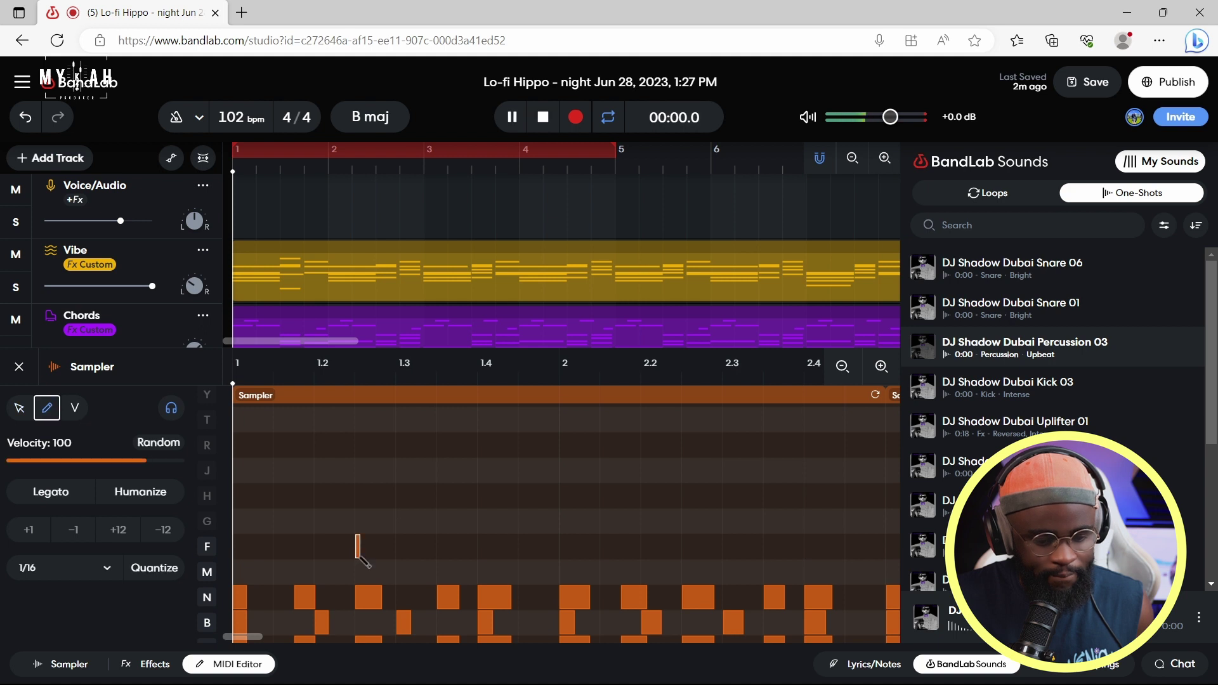
{"action": "left_click", "coordinate": [522, 546]}
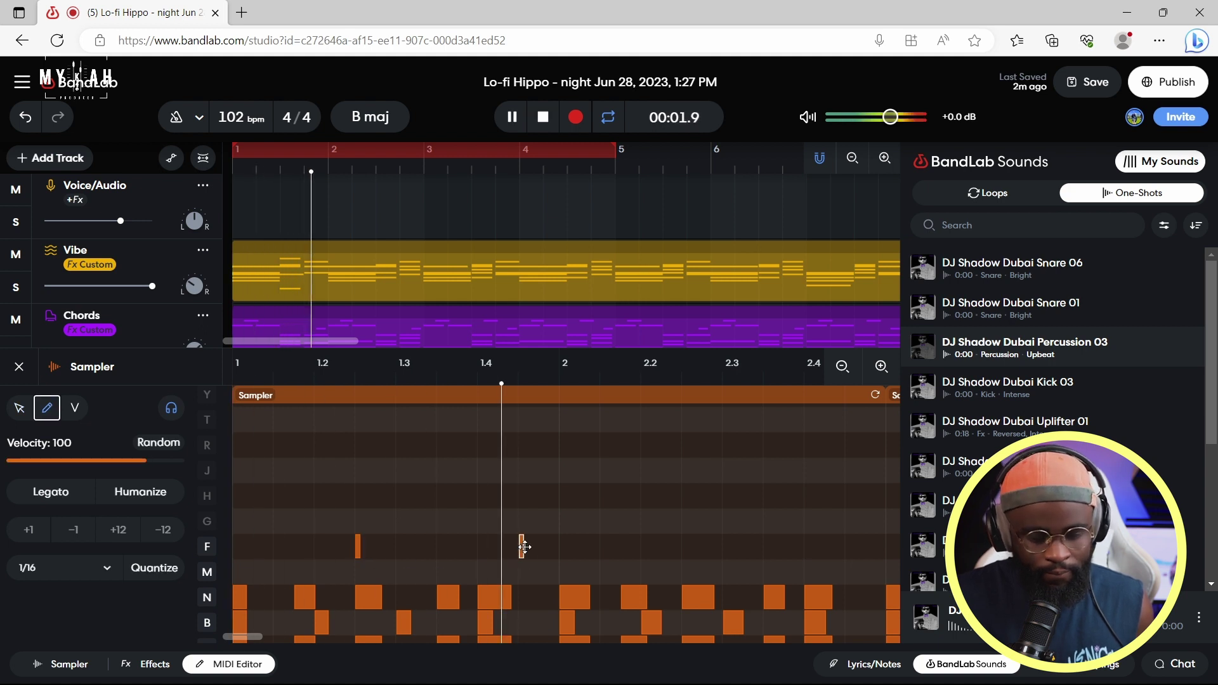
Step: Draw two more pad F hits in bar 2, halfway after beats 2 and 4, and play the pattern to check it
{"action": "key", "text": "space"}
{"action": "key", "text": "space"}
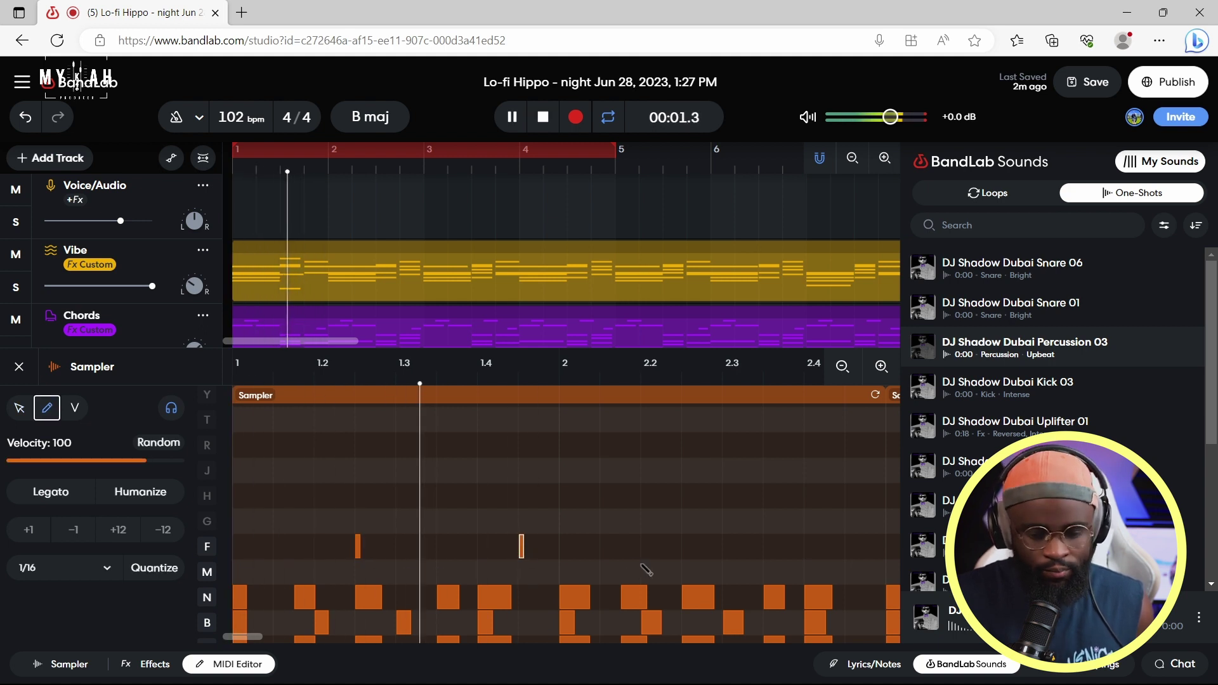
{"action": "left_click", "coordinate": [684, 547]}
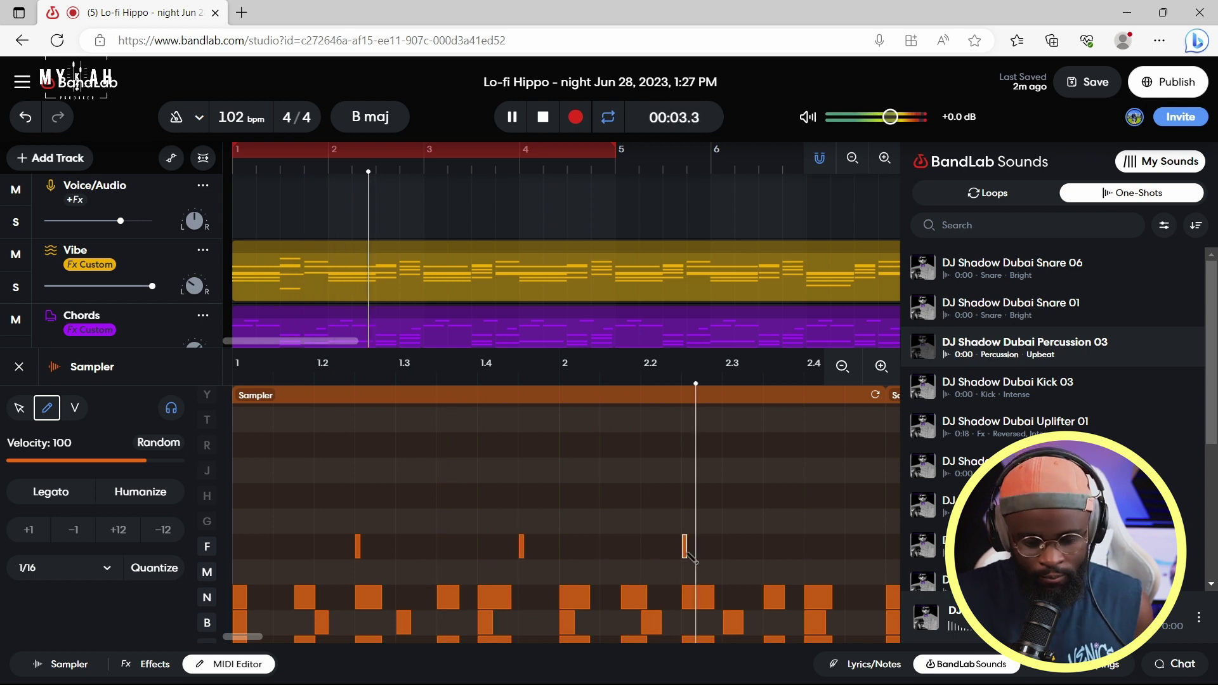
{"action": "key", "text": "space"}
{"action": "key", "text": "space"}
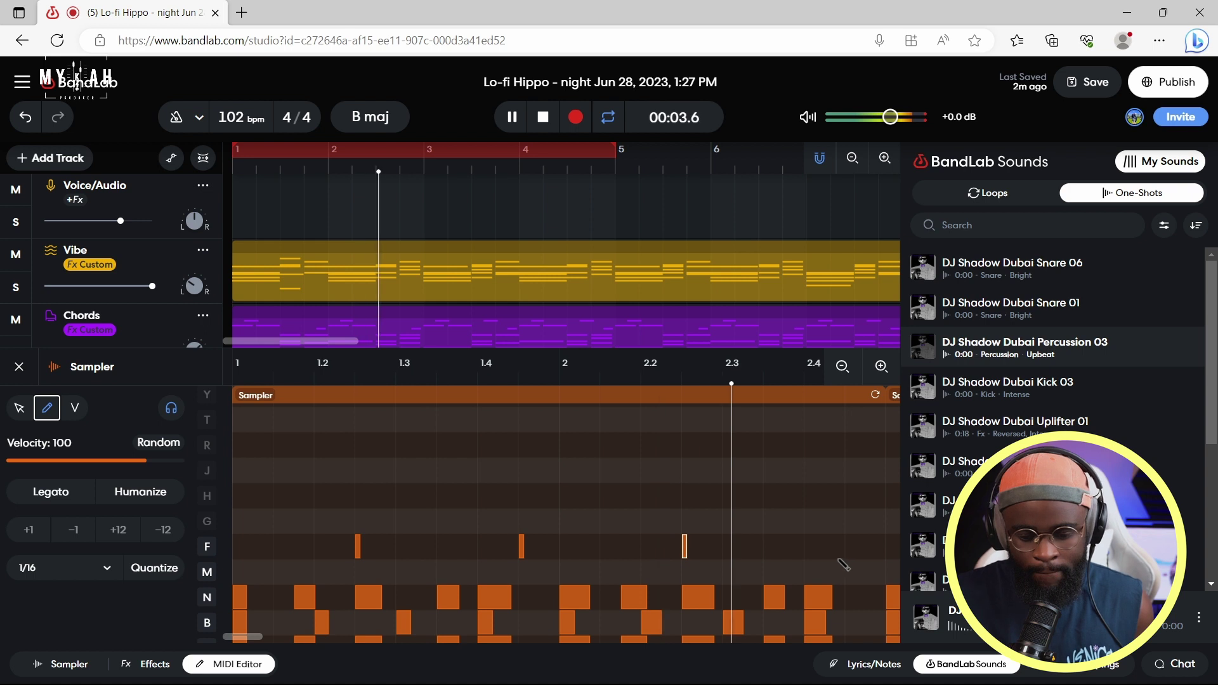
{"action": "left_click", "coordinate": [807, 547]}
{"action": "key", "text": "space"}
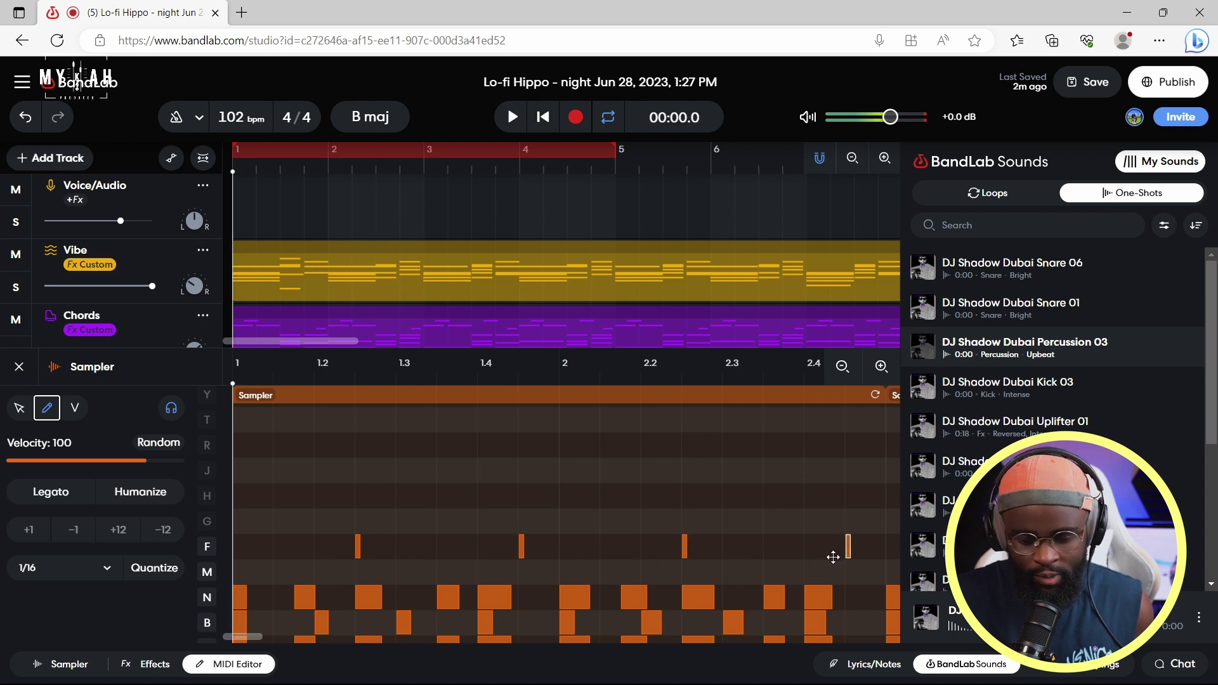
{"action": "key", "text": "space"}
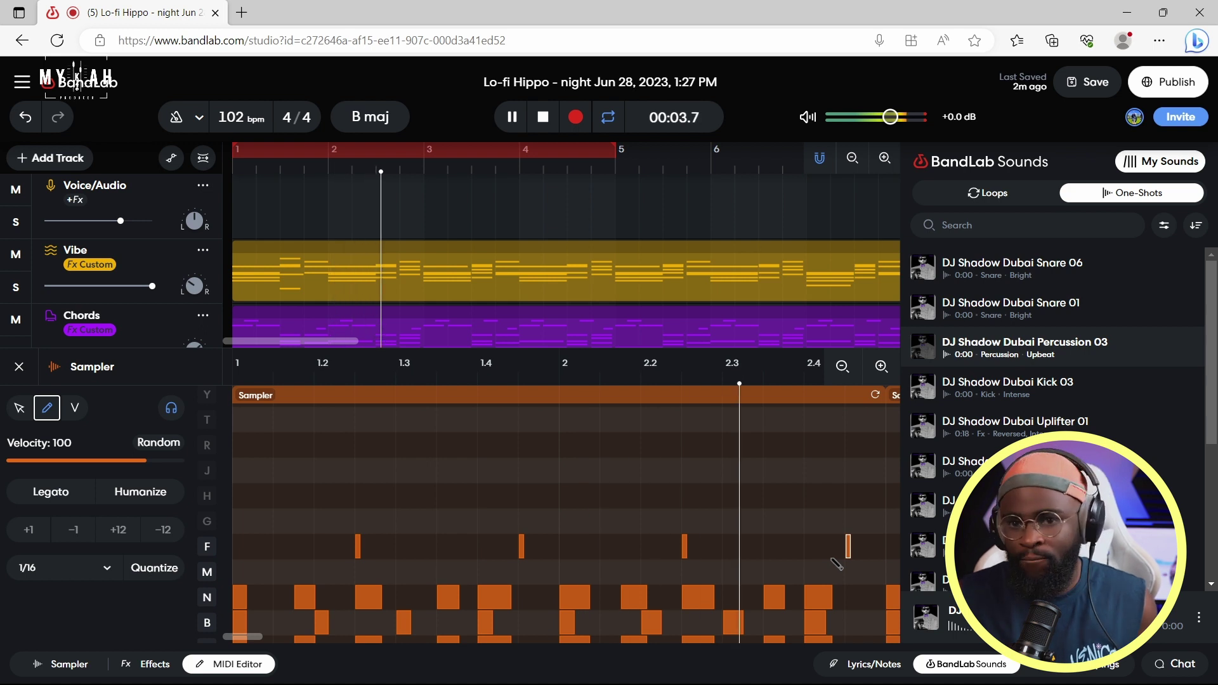
{"action": "key", "text": "space"}
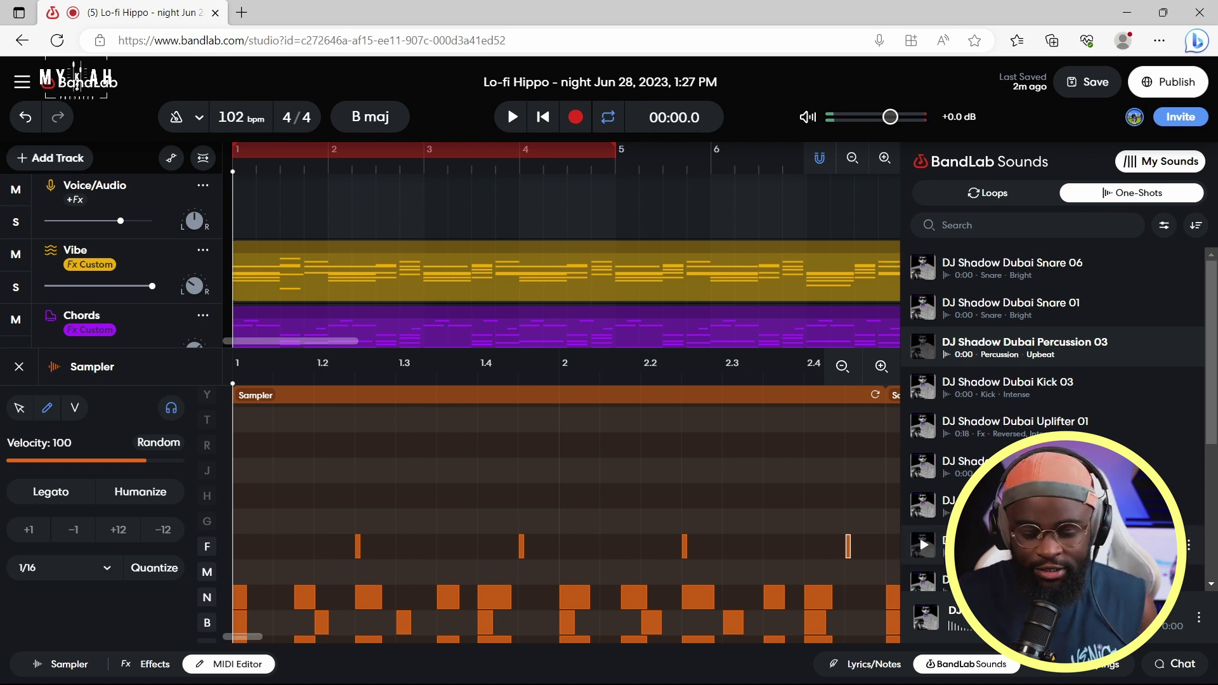
Step: Close the BandLab Sounds browser and the Sampler editor to return to the full track view
{"action": "left_click", "coordinate": [933, 664]}
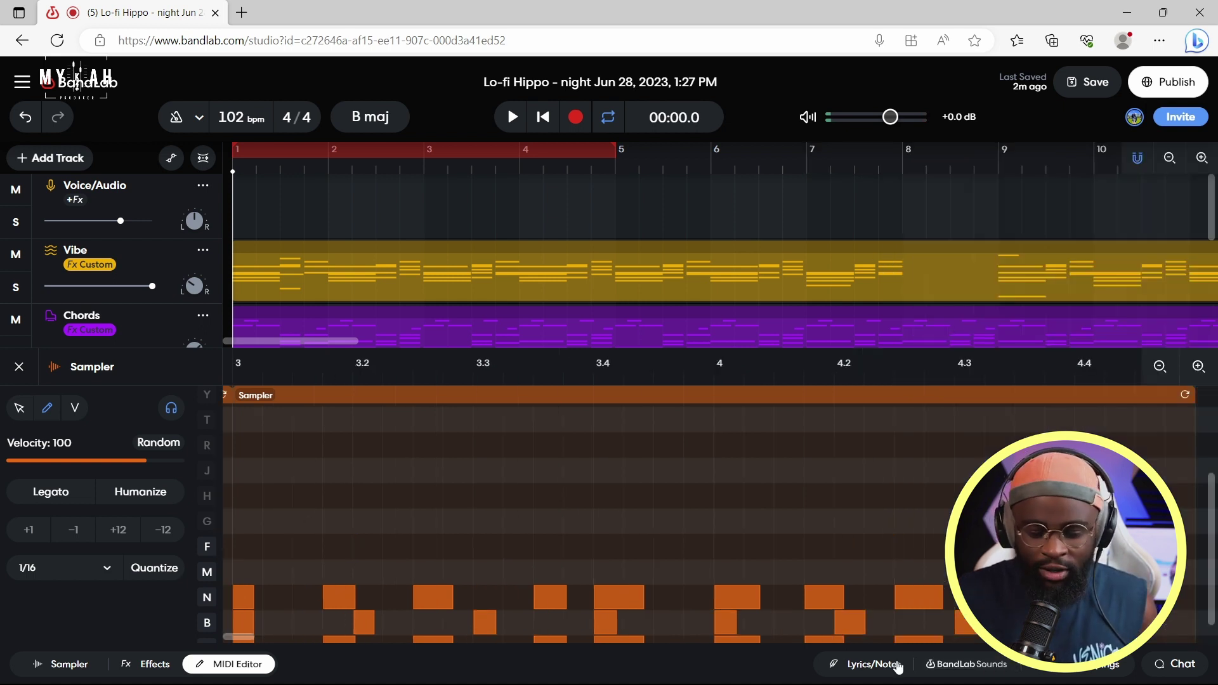
{"action": "left_click", "coordinate": [69, 664]}
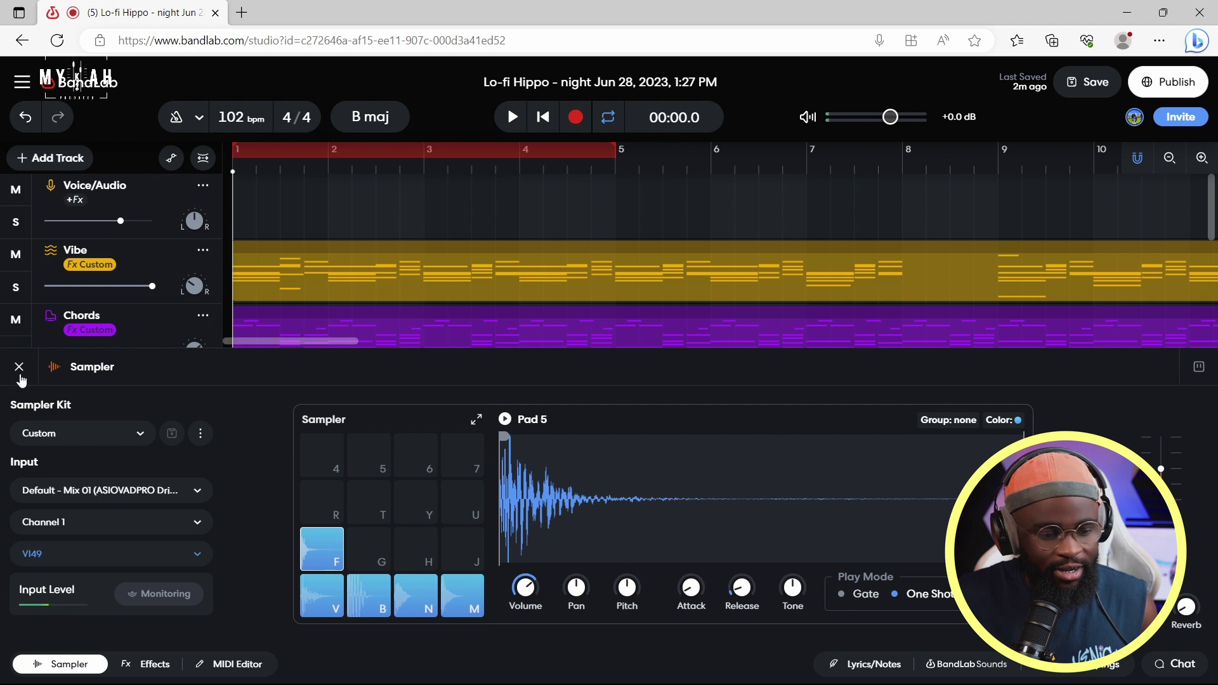
{"action": "left_click", "coordinate": [19, 368]}
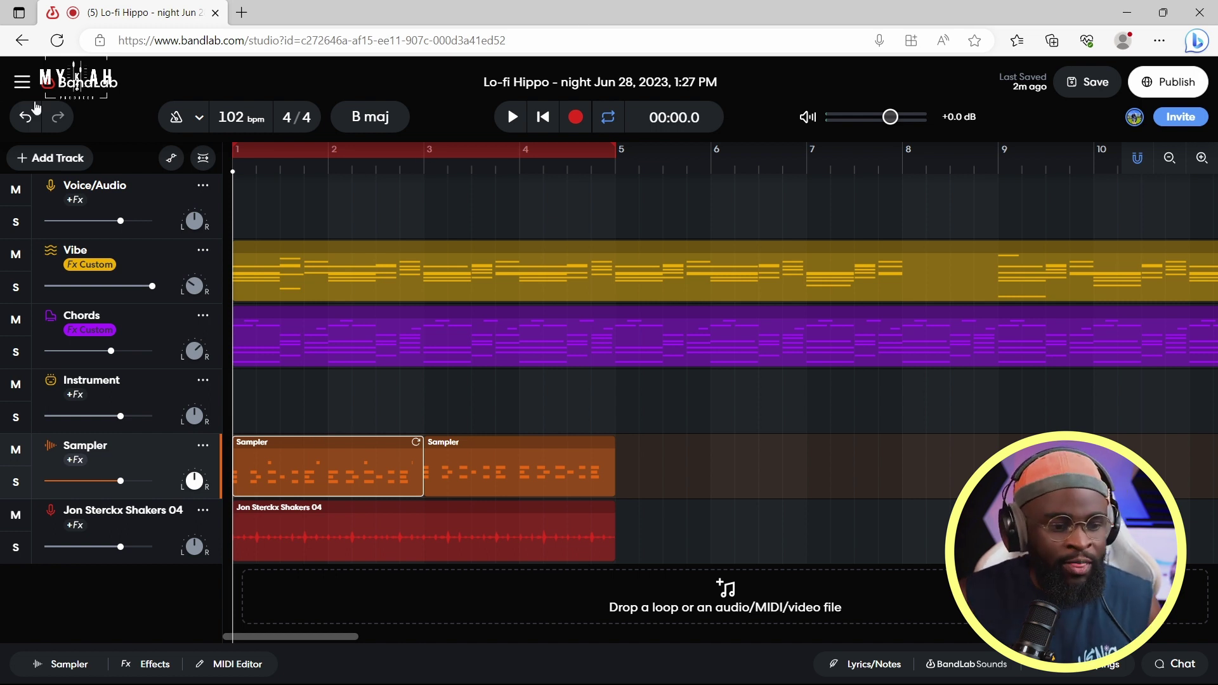
Step: Look over the available new track types and play the beat from the start
{"action": "left_click", "coordinate": [41, 159]}
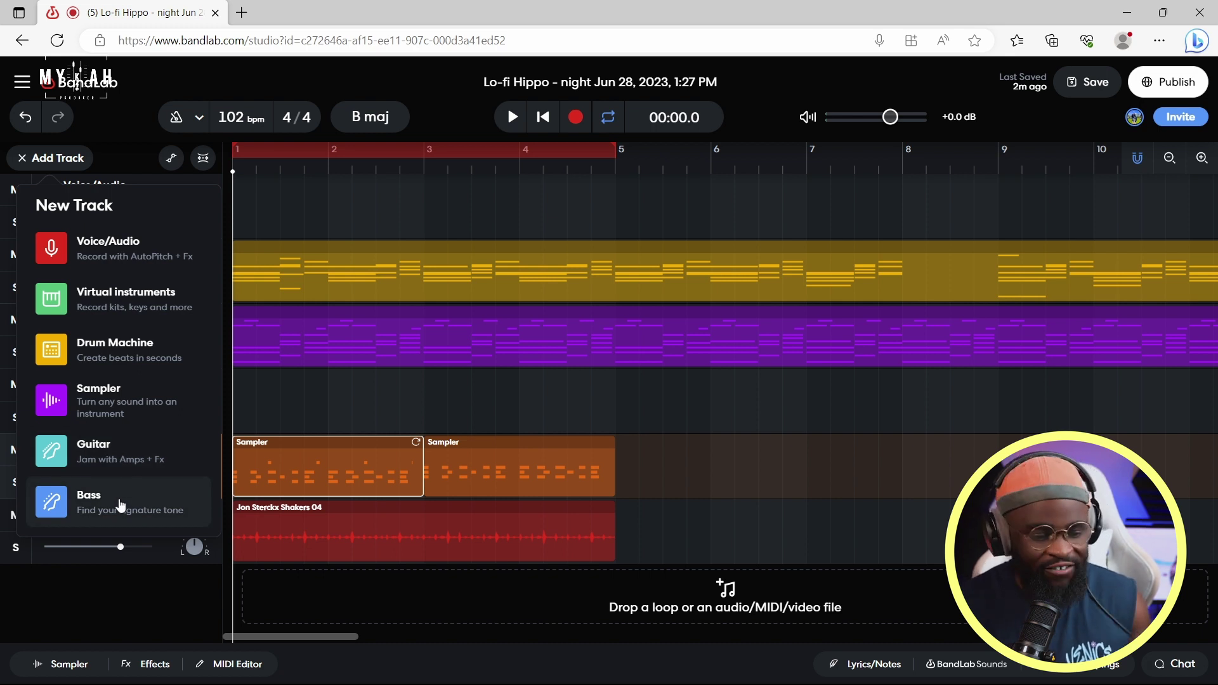
{"action": "left_click", "coordinate": [711, 633]}
{"action": "left_click_drag", "start_coordinate": [395, 636], "coordinate": [217, 647]}
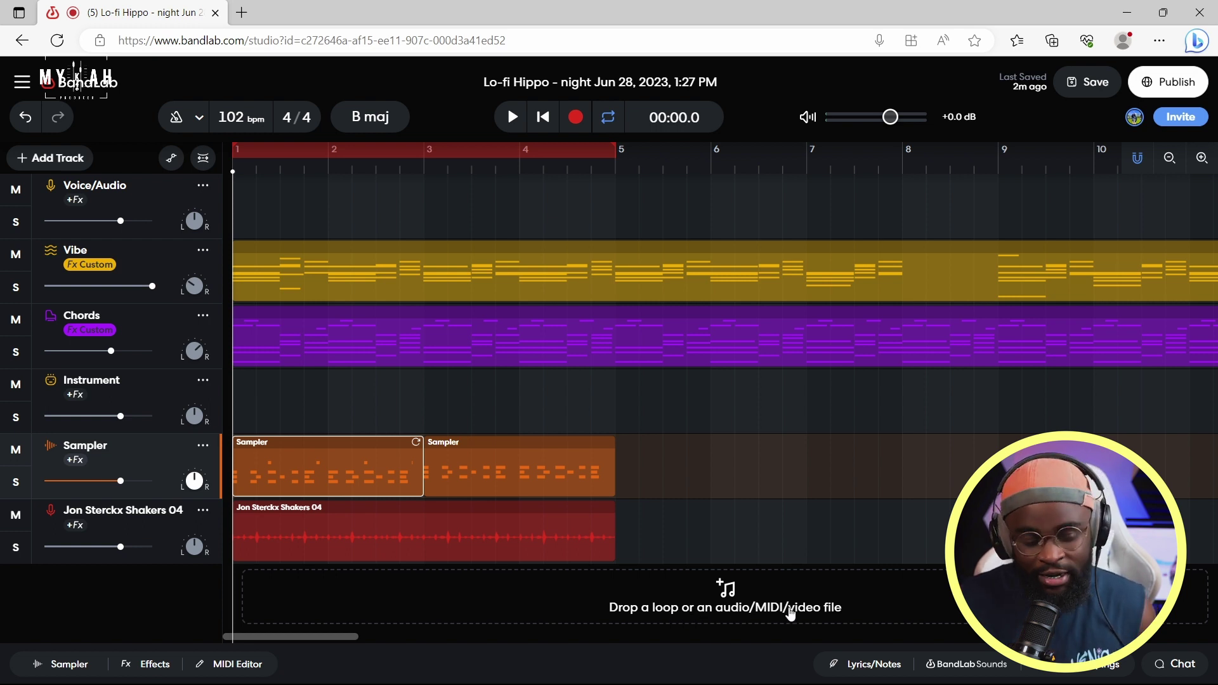
{"action": "key", "text": "space"}
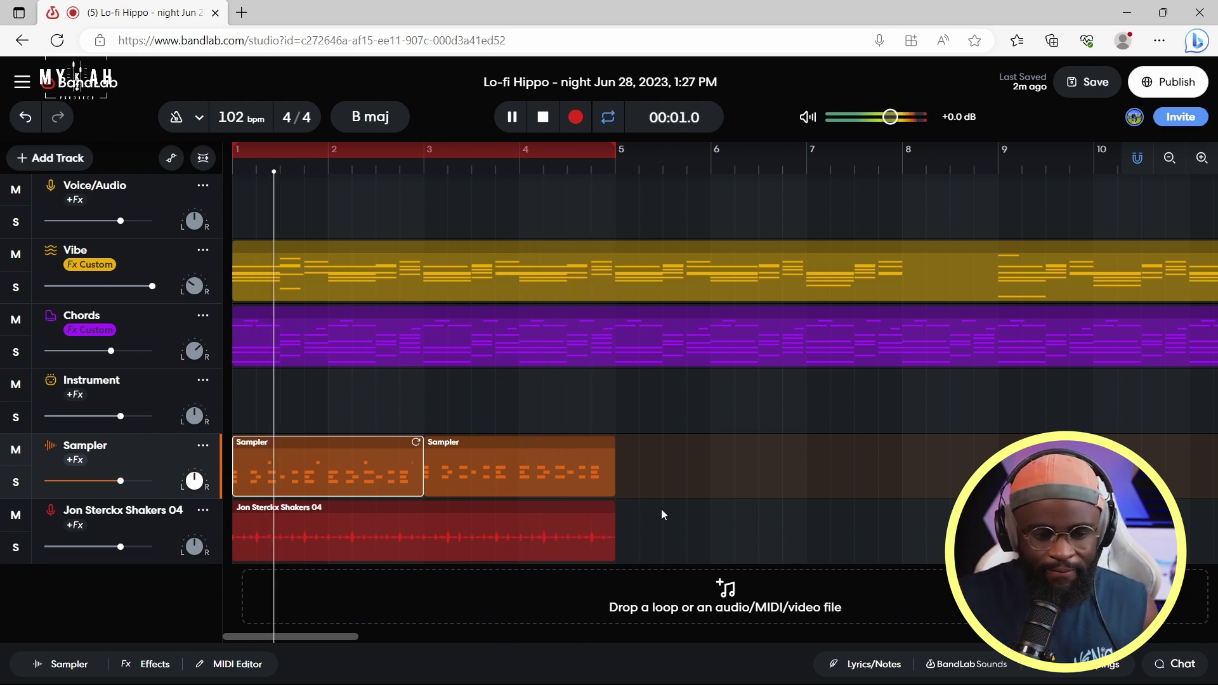
{"action": "key", "text": "space"}
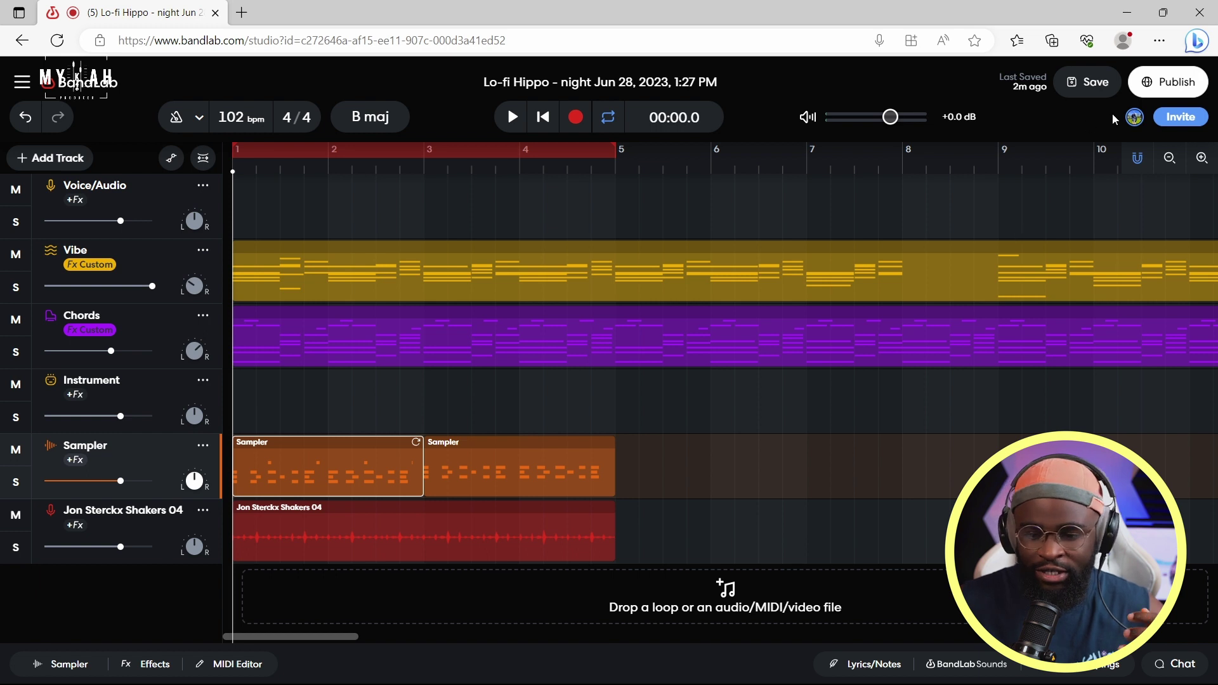
Step: Save the current project and open the recent project First try
{"action": "left_click", "coordinate": [1088, 82]}
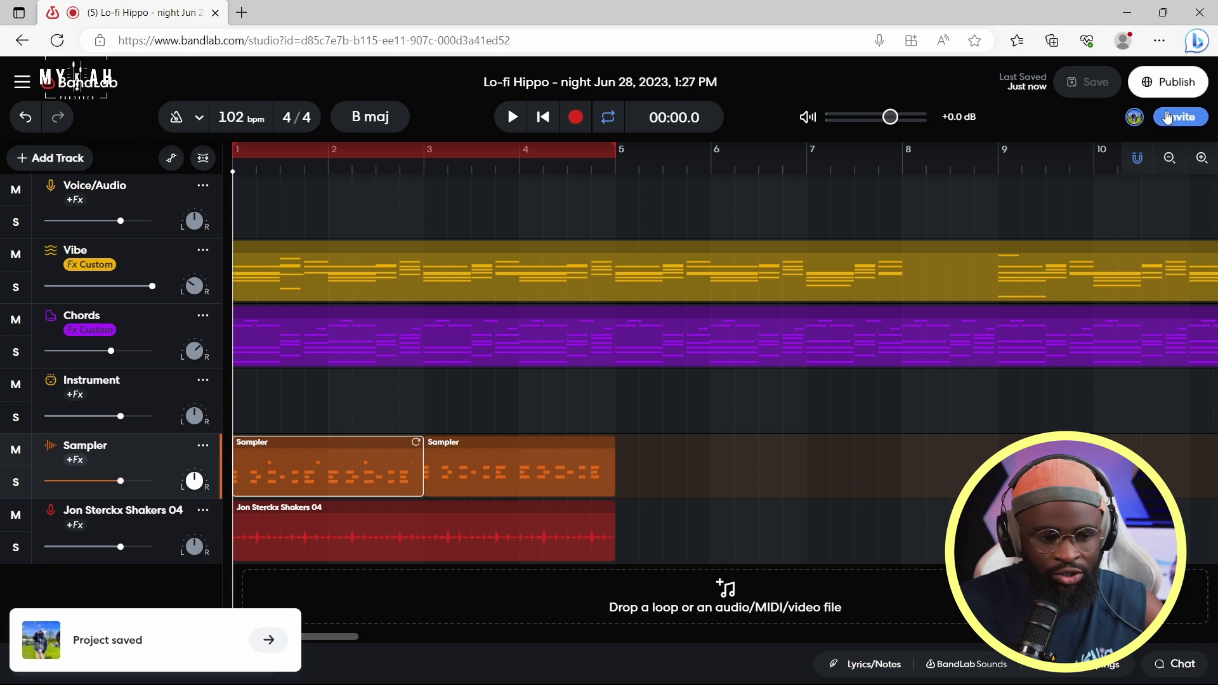
{"action": "left_click", "coordinate": [24, 83]}
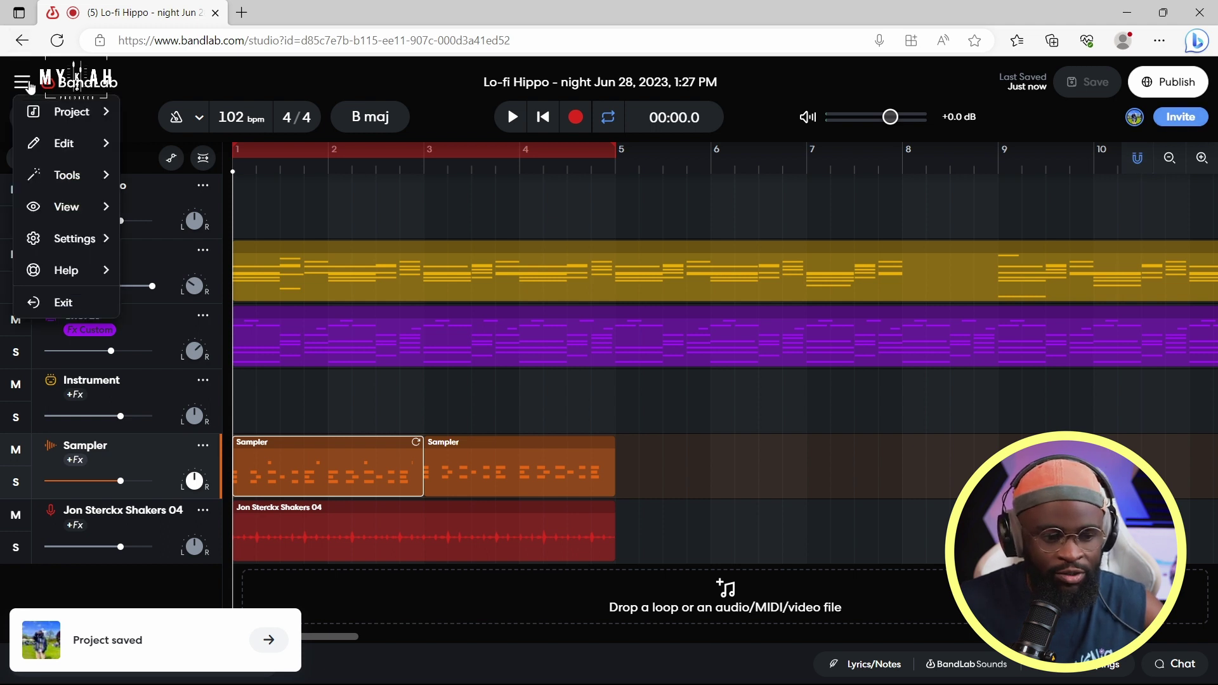
{"action": "mouse_move", "coordinate": [56, 116]}
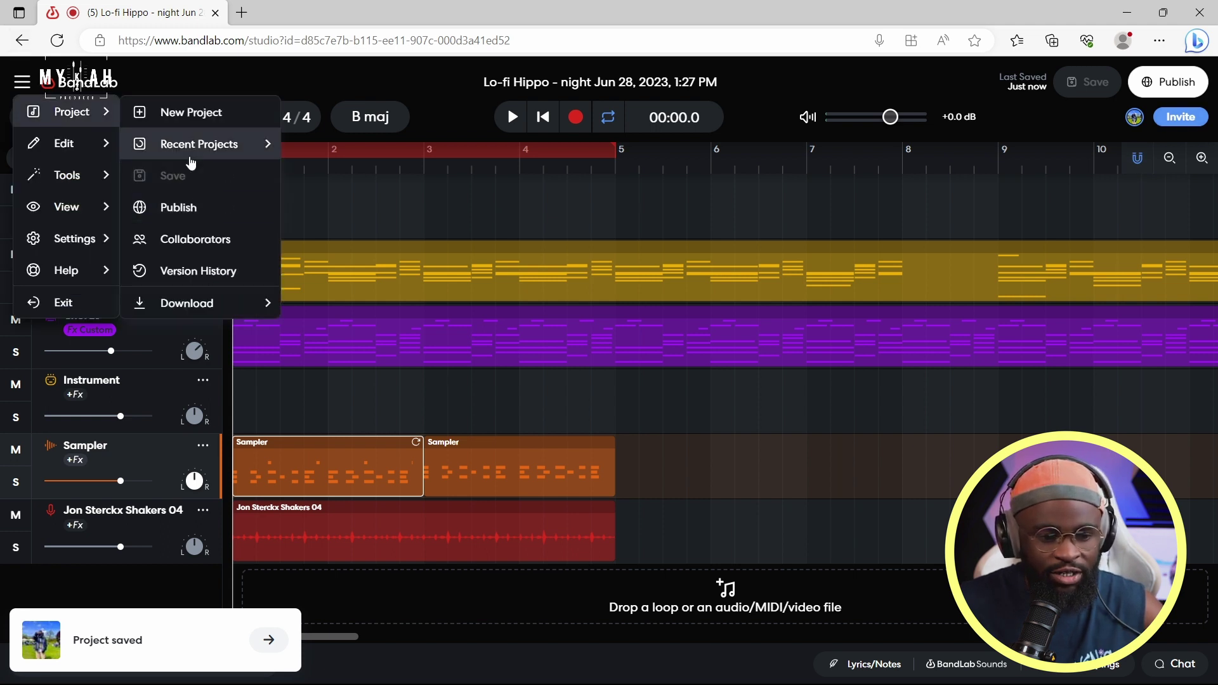
{"action": "mouse_move", "coordinate": [190, 149]}
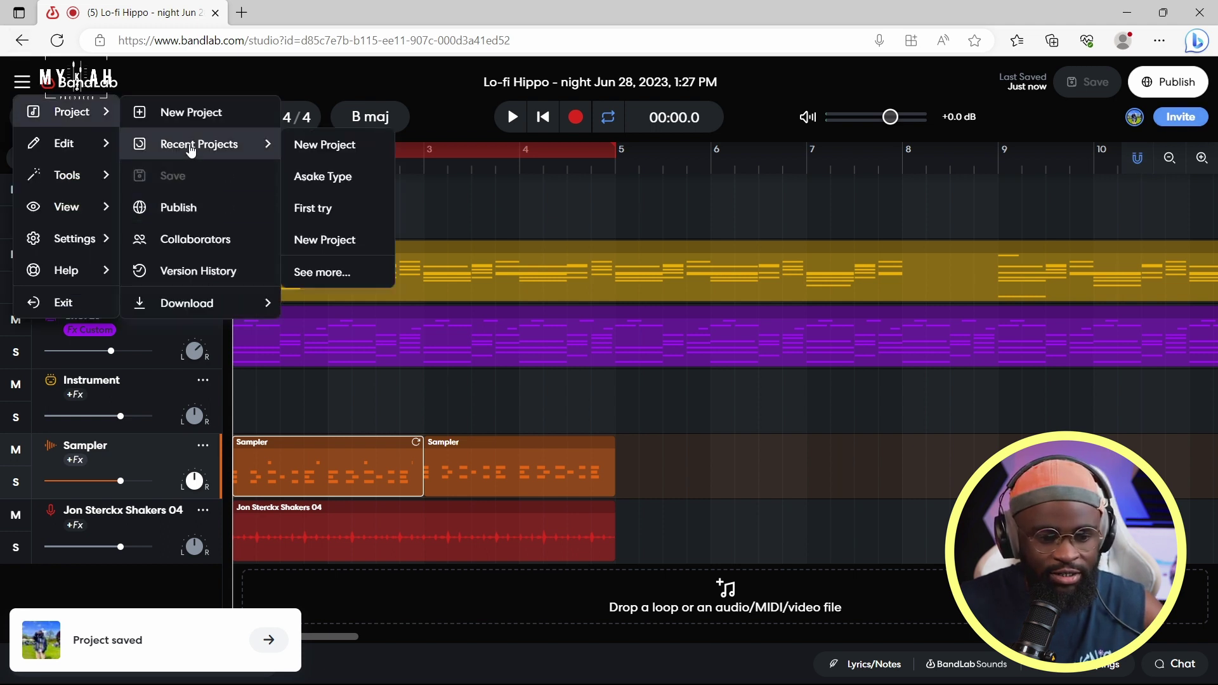
{"action": "left_click", "coordinate": [329, 208]}
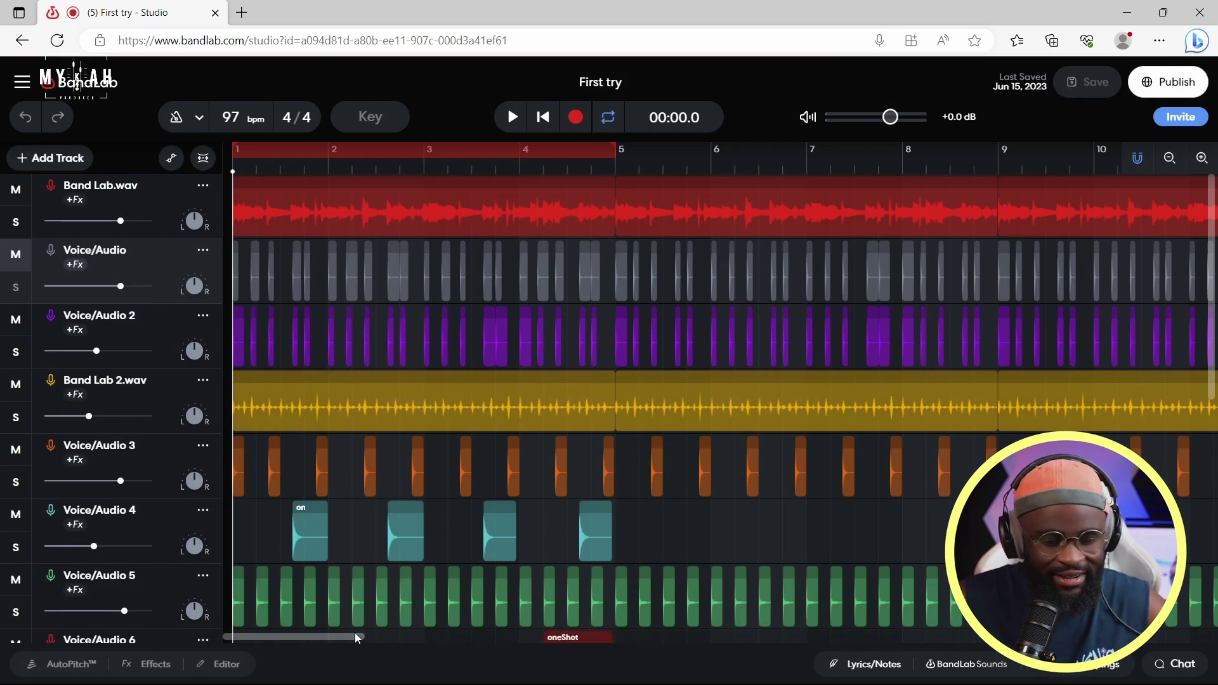
Step: Play the First try project and extend its loop range to the end of bar 16
{"action": "key", "text": "space"}
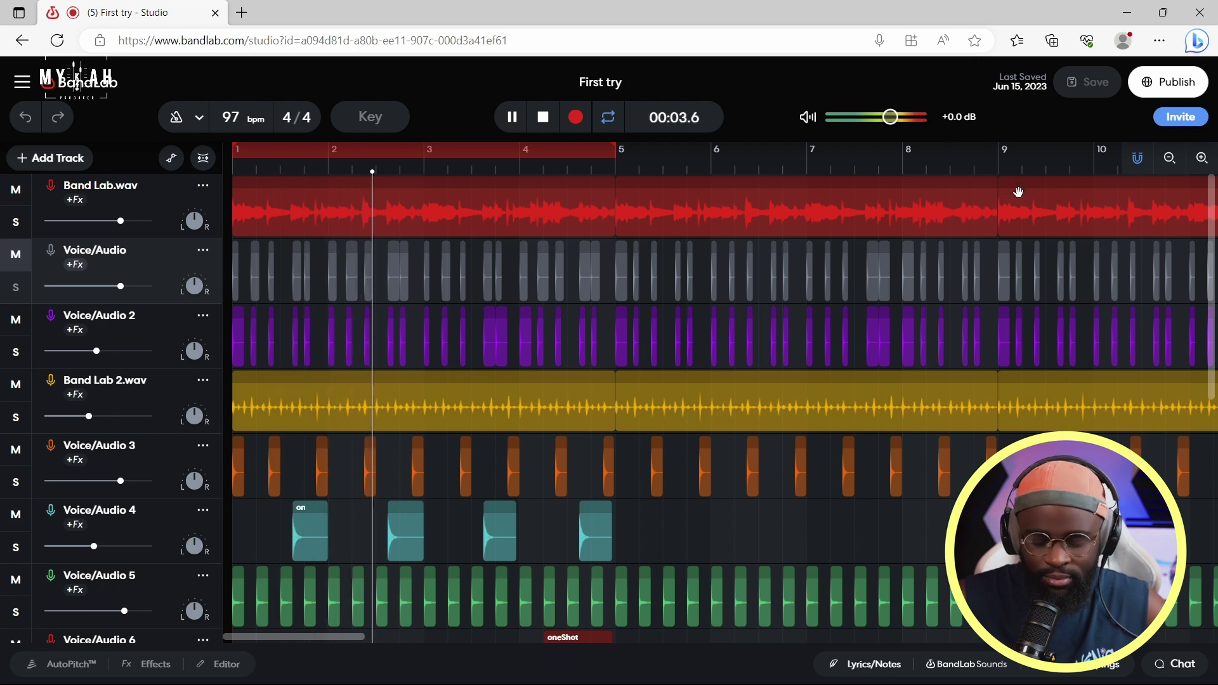
{"action": "left_click", "coordinate": [1169, 159]}
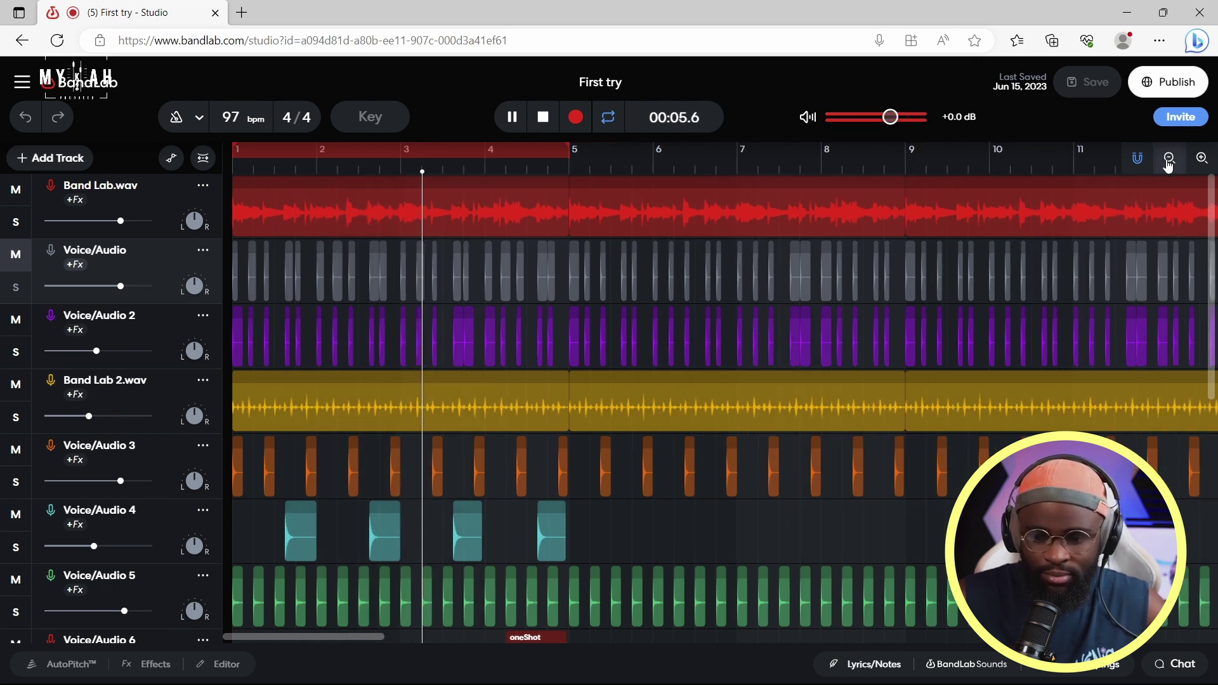
{"action": "left_click", "coordinate": [1169, 159]}
{"action": "left_click", "coordinate": [1169, 158]}
{"action": "left_click", "coordinate": [1169, 159]}
{"action": "left_click", "coordinate": [1169, 158]}
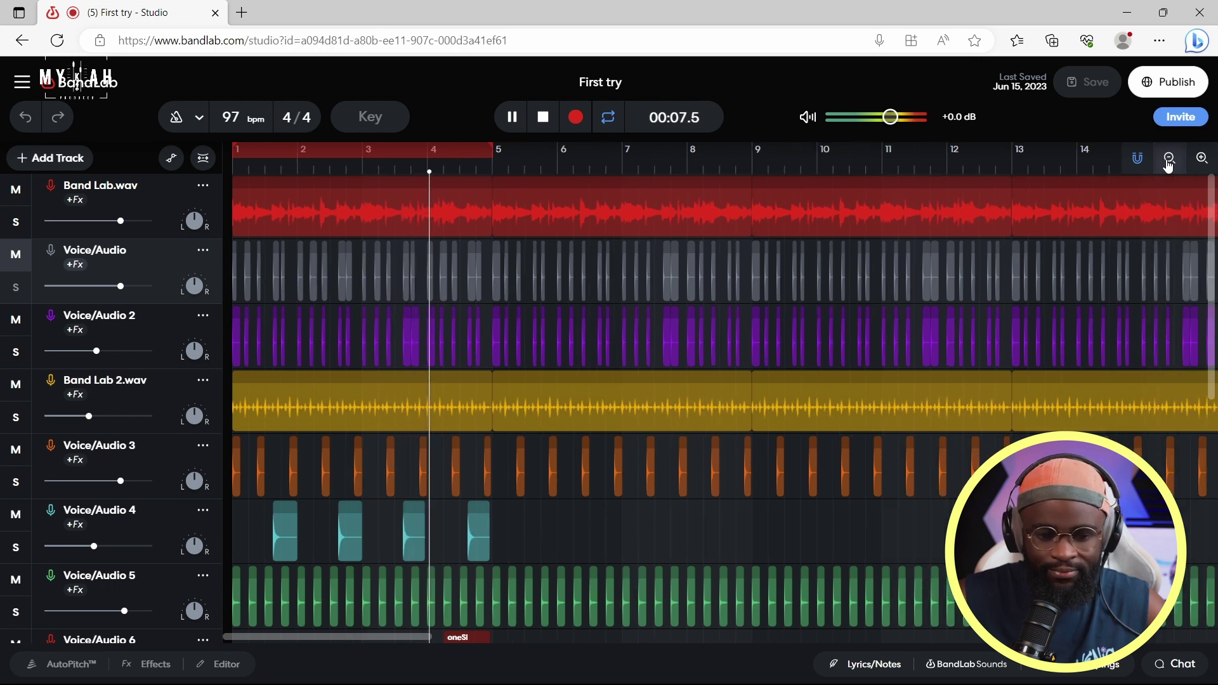
{"action": "left_click", "coordinate": [1169, 159]}
{"action": "left_click", "coordinate": [1169, 159]}
{"action": "left_click", "coordinate": [1170, 159]}
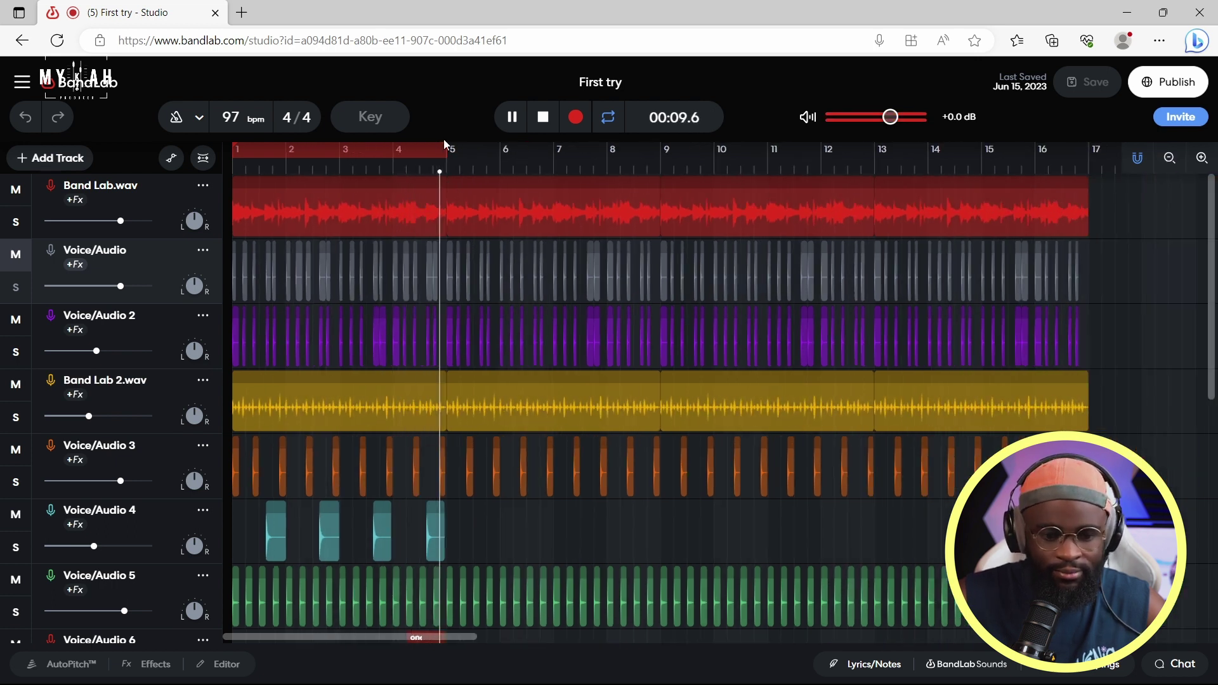
{"action": "left_click_drag", "start_coordinate": [444, 144], "coordinate": [1089, 156]}
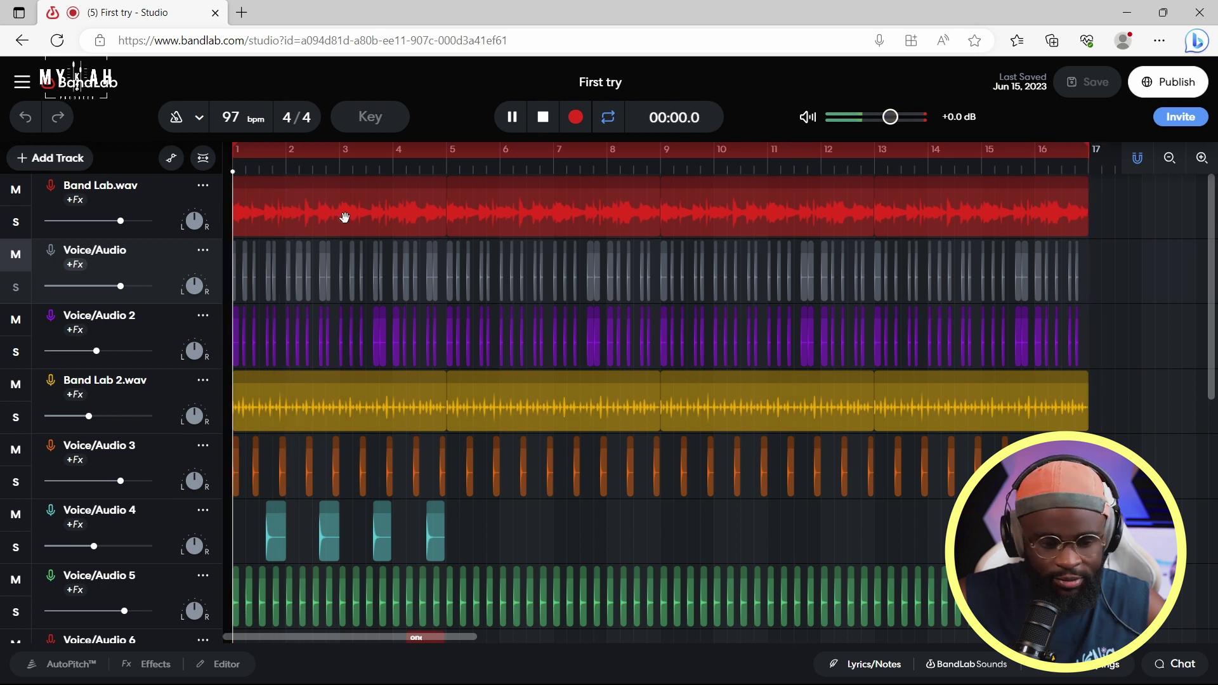
Step: Listen to the looped arrangement while examining all tracks from Band Lab.wav down to VOXX.wav, and stop playback
{"action": "scroll", "coordinate": [593, 466], "scroll_direction": "down", "scroll_amount": 8}
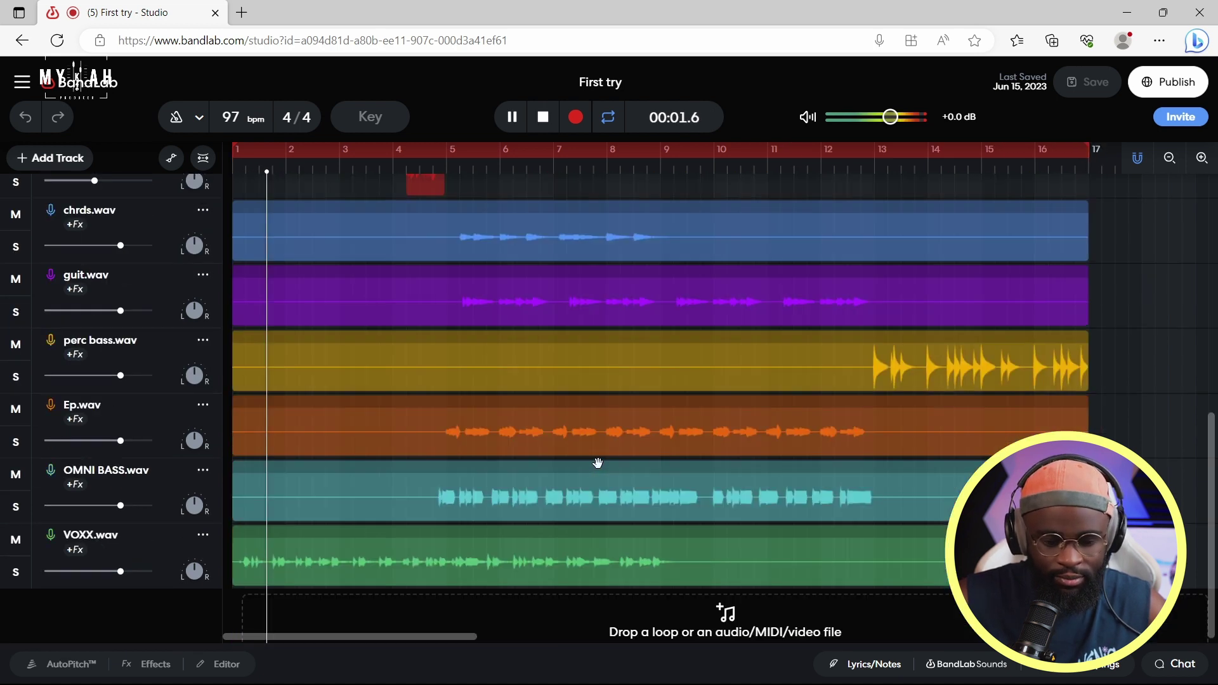
{"action": "scroll", "coordinate": [598, 462], "scroll_direction": "up", "scroll_amount": 8}
{"action": "scroll", "coordinate": [603, 454], "scroll_direction": "down", "scroll_amount": 6}
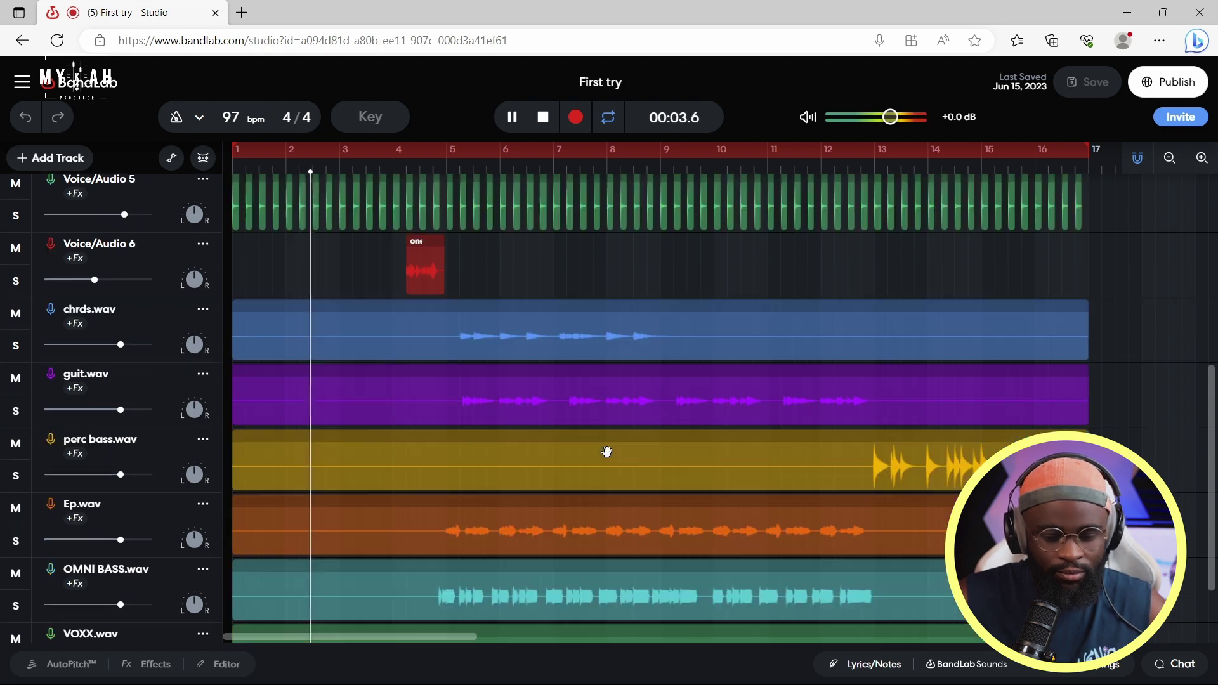
{"action": "scroll", "coordinate": [606, 452], "scroll_direction": "up", "scroll_amount": 6}
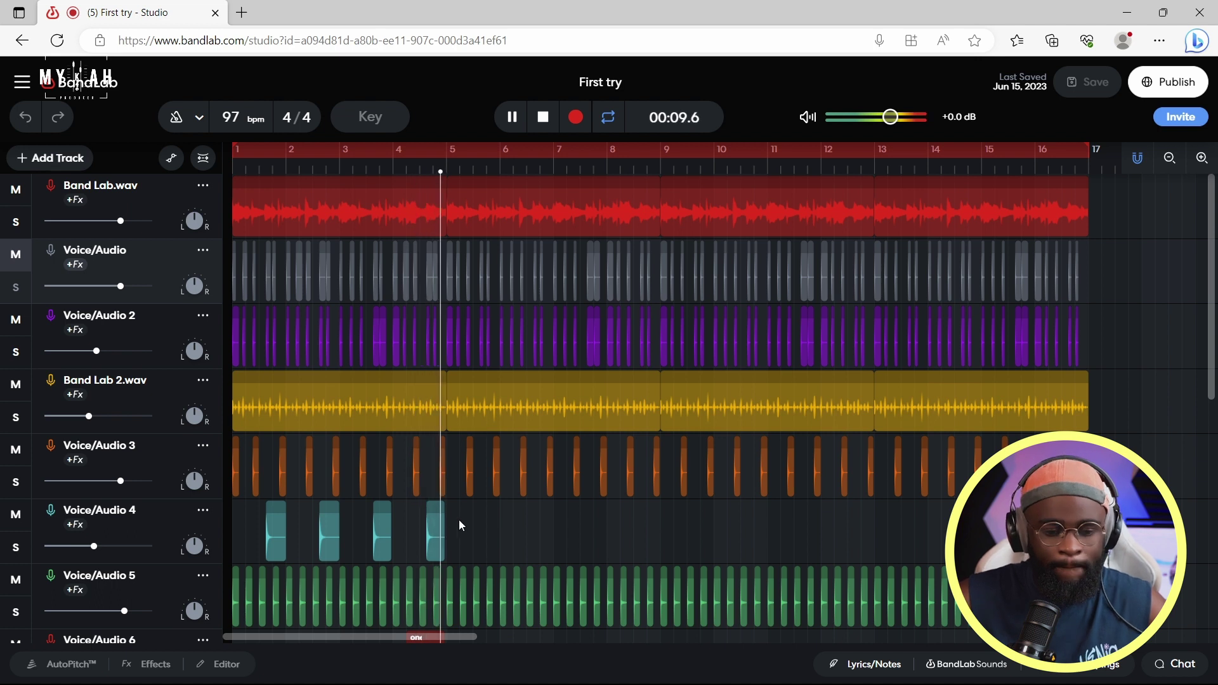
{"action": "scroll", "coordinate": [507, 508], "scroll_direction": "down", "scroll_amount": 5}
{"action": "scroll", "coordinate": [530, 504], "scroll_direction": "up", "scroll_amount": 5}
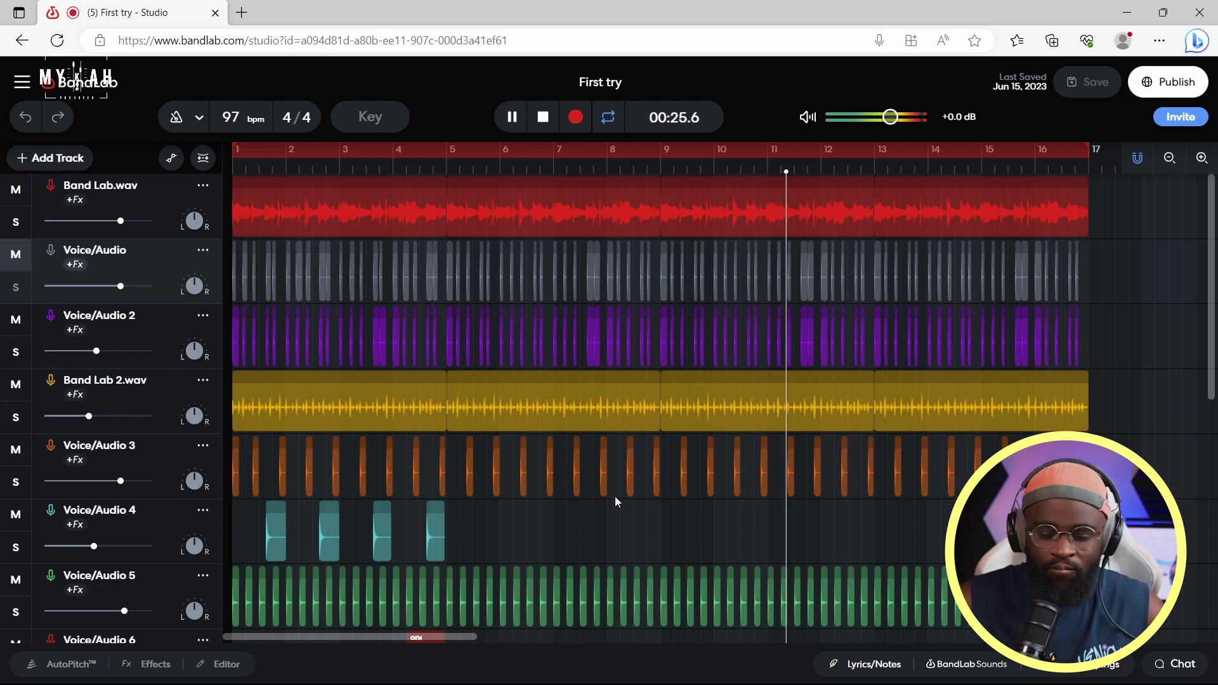
{"action": "scroll", "coordinate": [615, 496], "scroll_direction": "down", "scroll_amount": 5}
{"action": "key", "text": "space"}
{"action": "scroll", "coordinate": [582, 480], "scroll_direction": "down", "scroll_amount": 3}
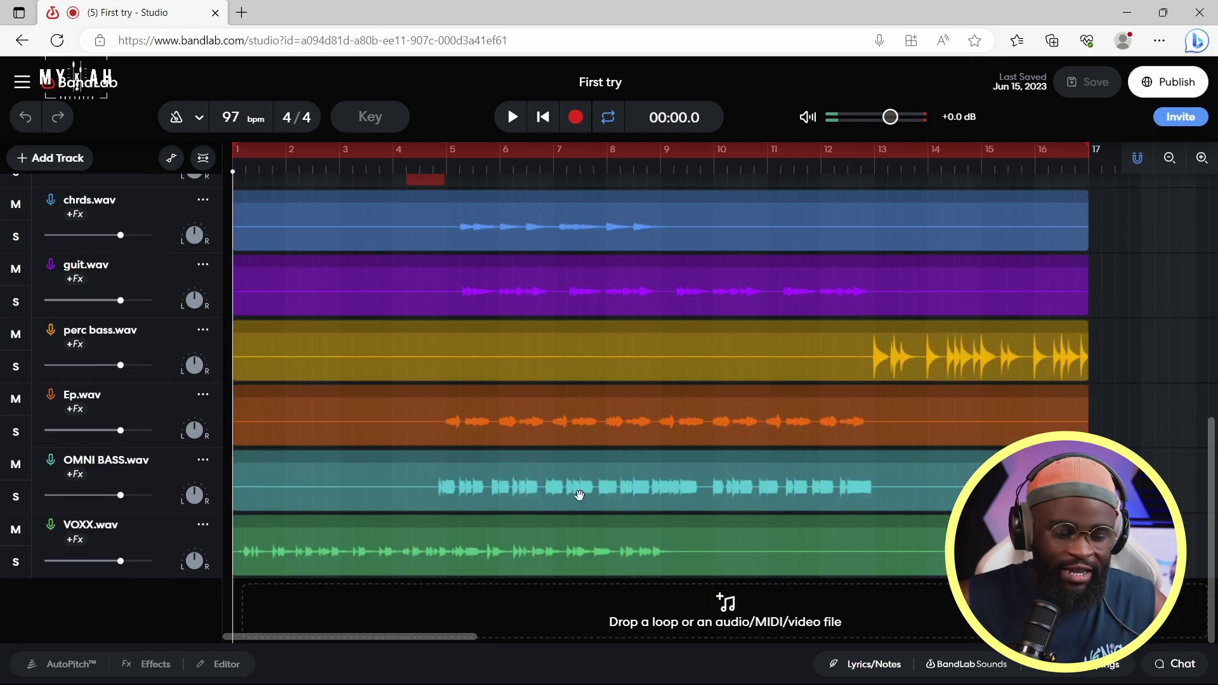
Step: Apply the 70s Ballad vocal effects preset to the VOXX.wav track and play the song
{"action": "left_click", "coordinate": [130, 545]}
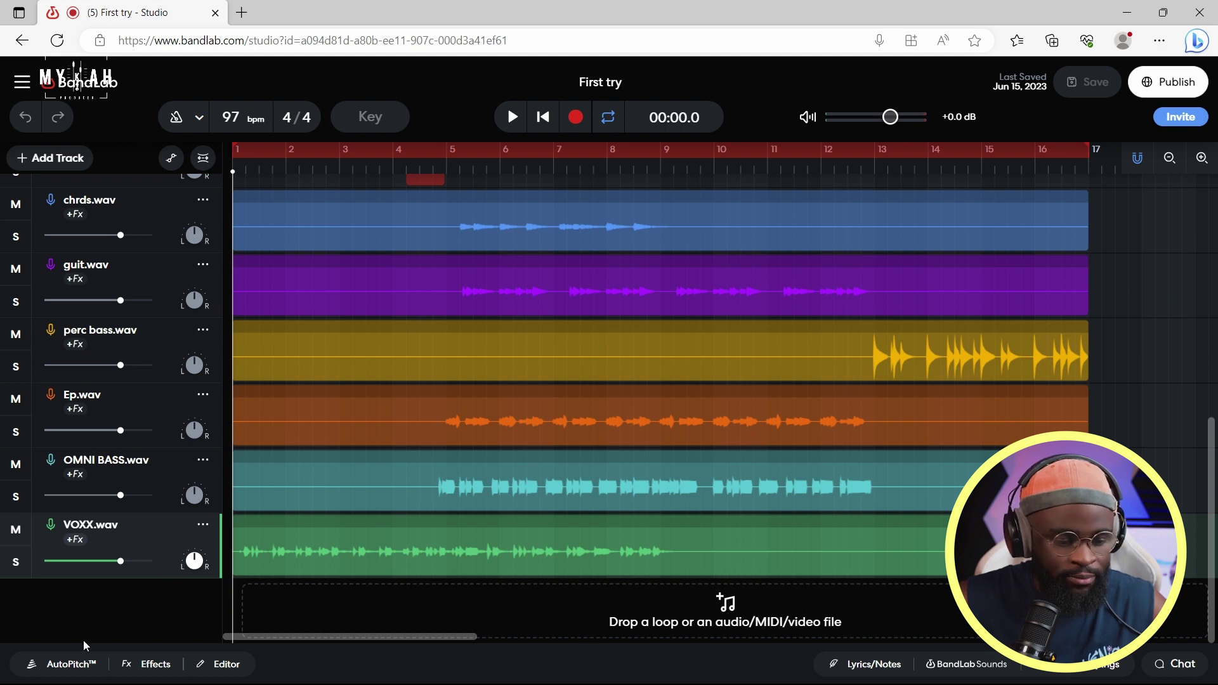
{"action": "key", "text": "space"}
{"action": "key", "text": "space"}
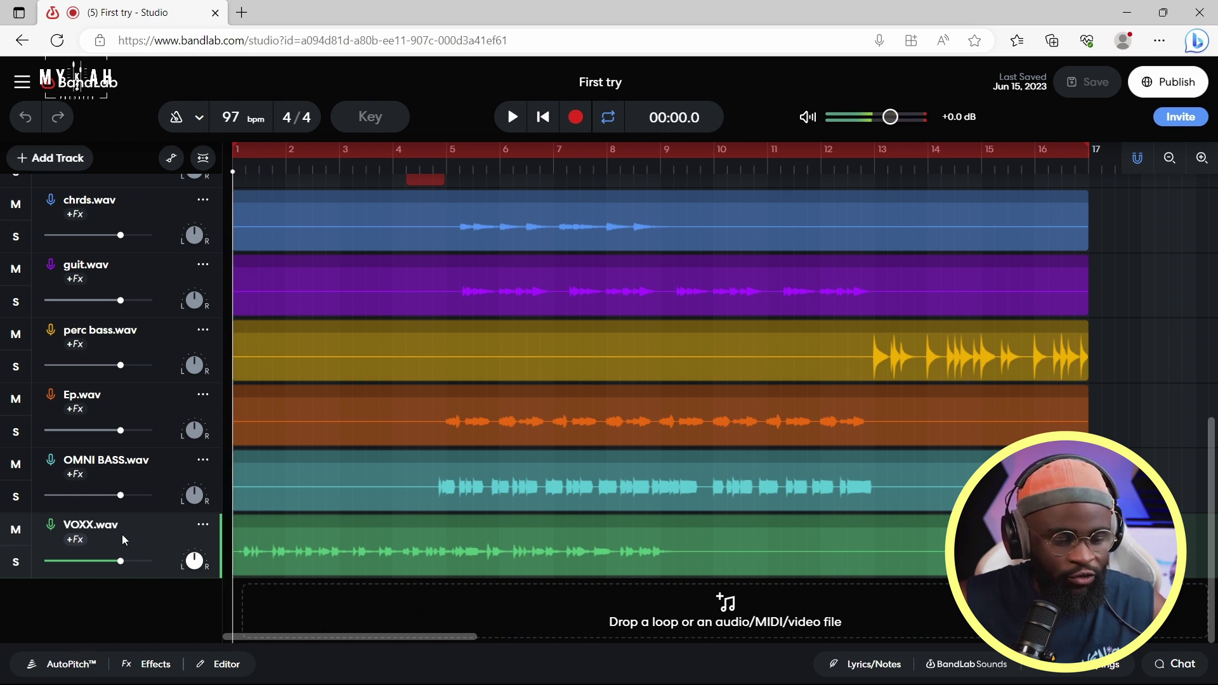
{"action": "left_click", "coordinate": [149, 666]}
{"action": "left_click", "coordinate": [102, 543]}
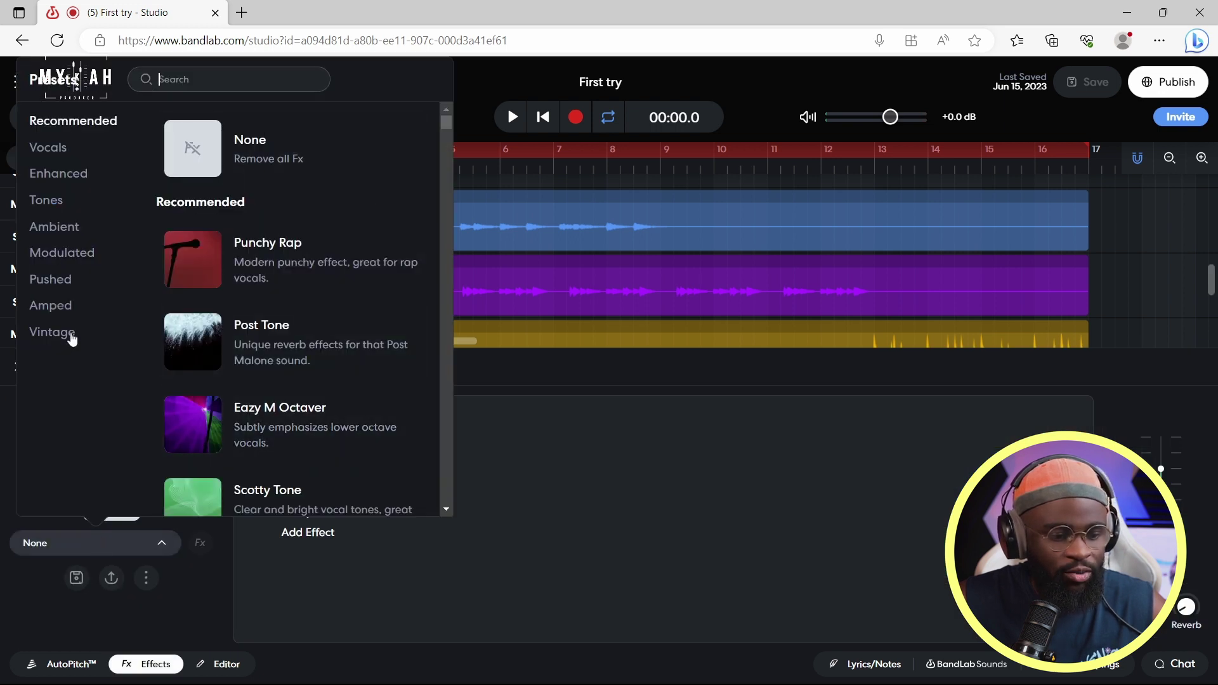
{"action": "left_click", "coordinate": [50, 149]}
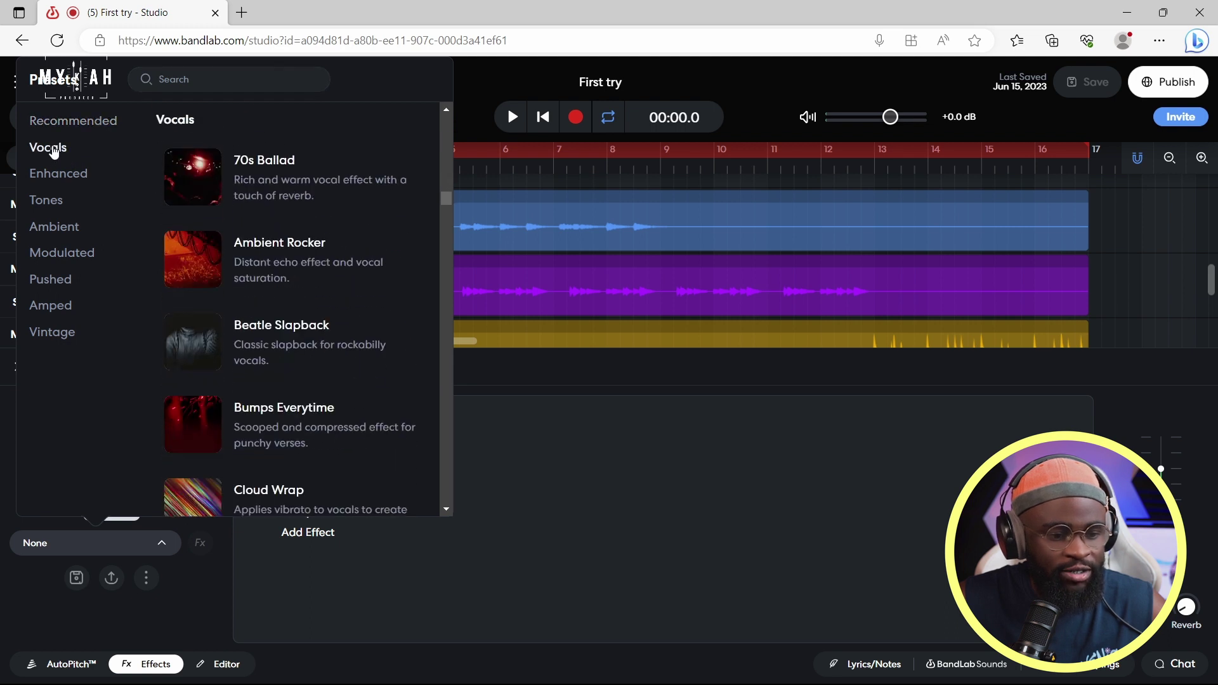
{"action": "left_click", "coordinate": [286, 174]}
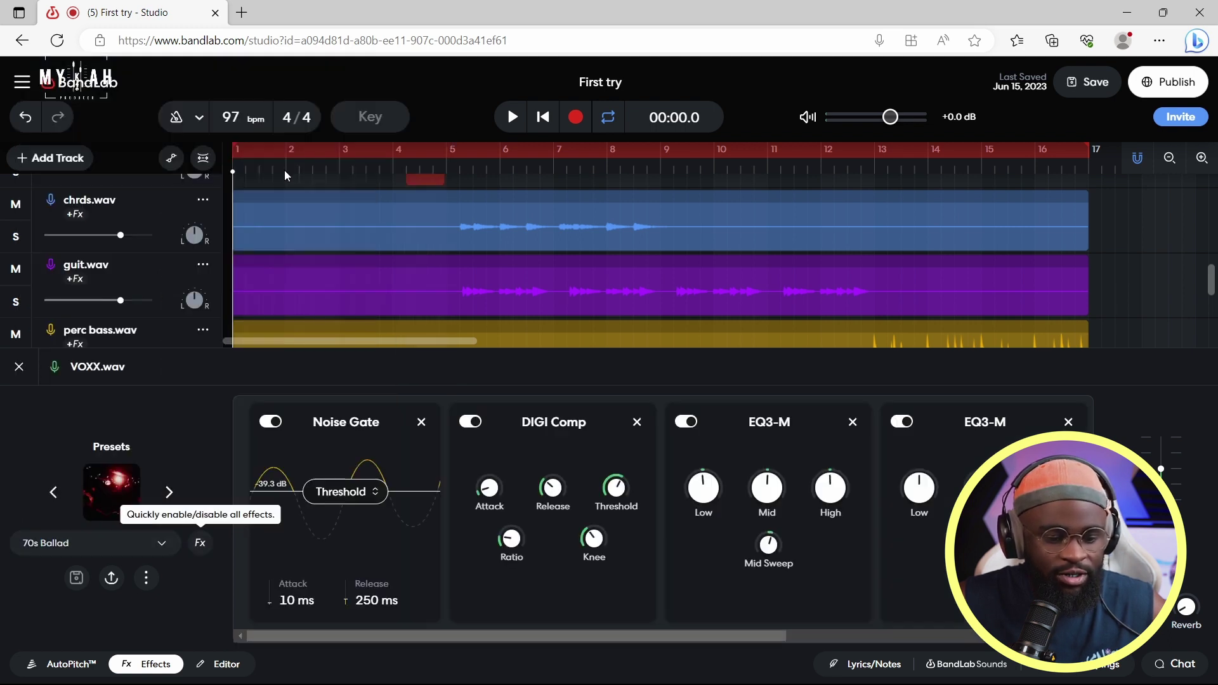
{"action": "key", "text": "space"}
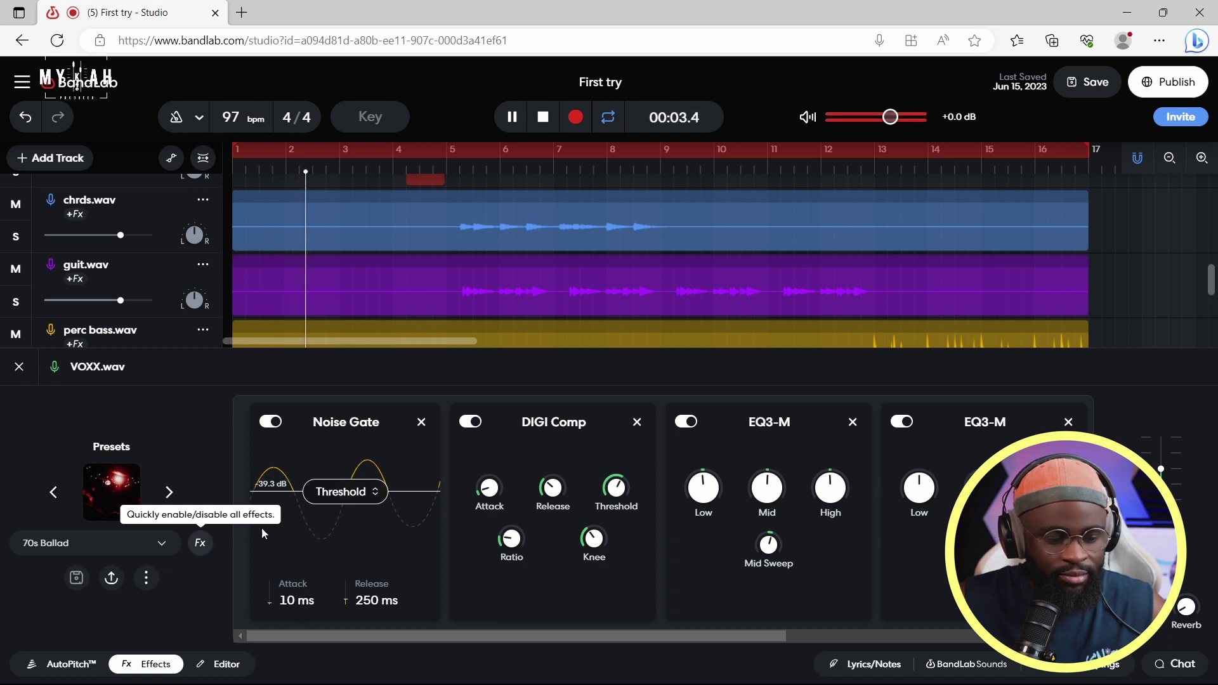
Step: Try the Ambient Rocker, Beatle Slapback and Bumps Everytime vocal presets on the VOXX.wav track during playback
{"action": "left_click", "coordinate": [135, 549]}
{"action": "left_click", "coordinate": [269, 249]}
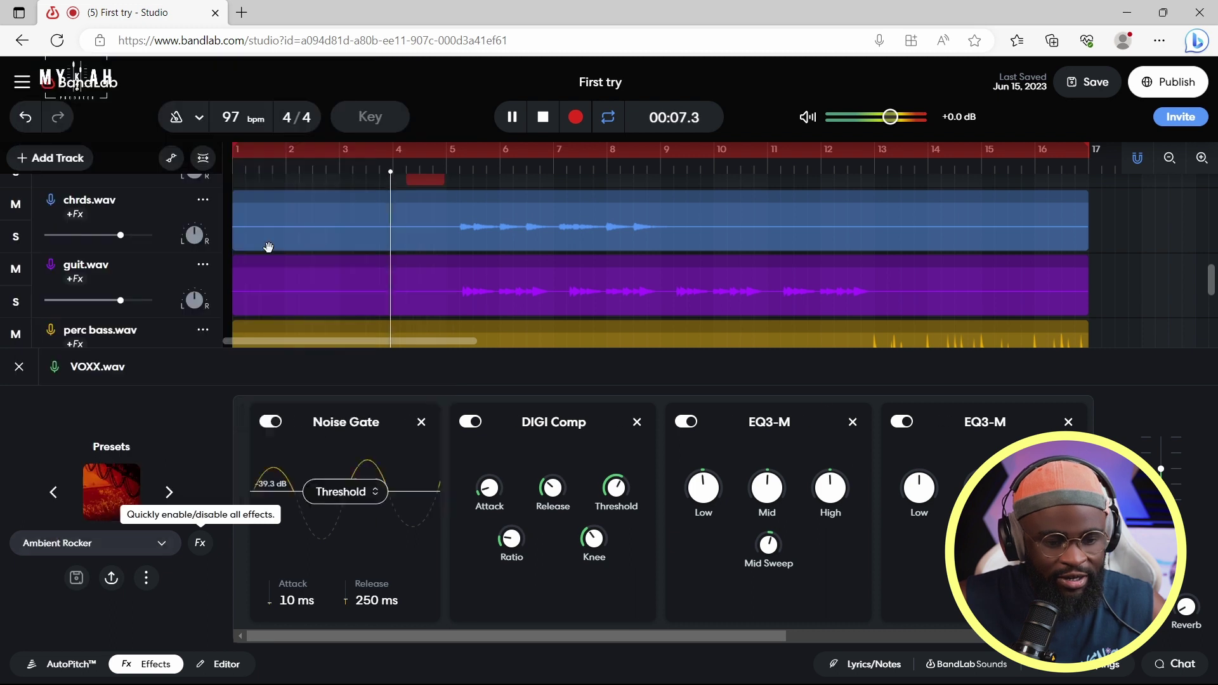
{"action": "left_click", "coordinate": [261, 165]}
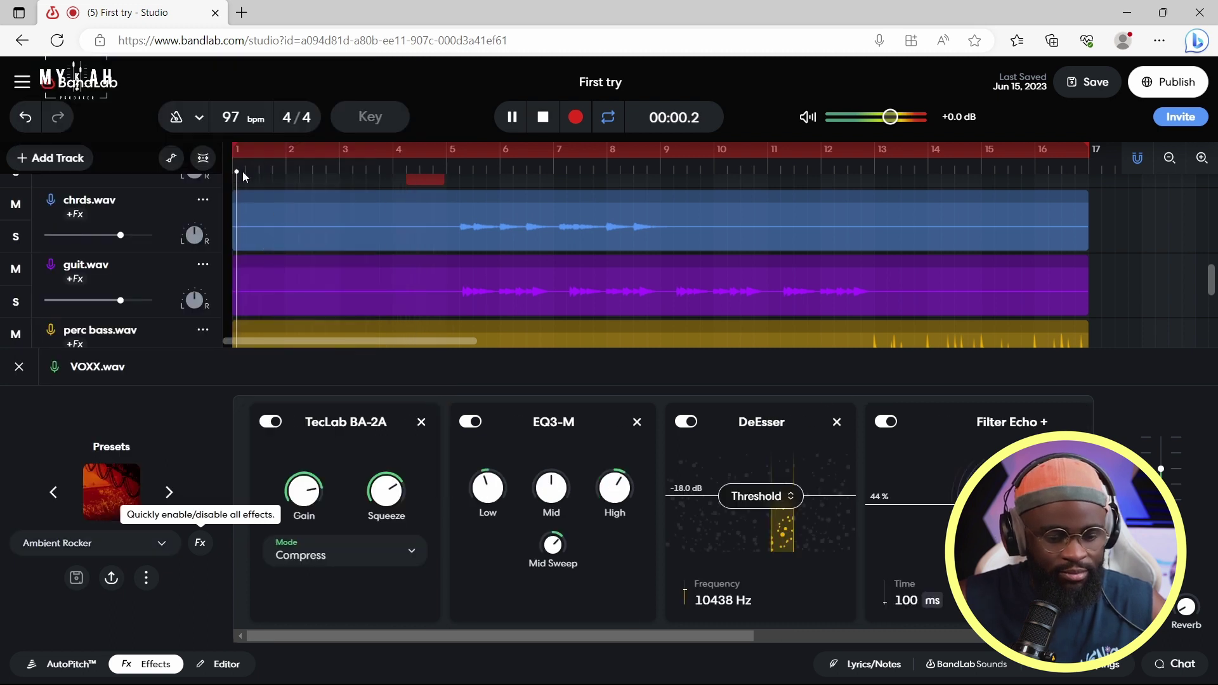
{"action": "left_click", "coordinate": [98, 547]}
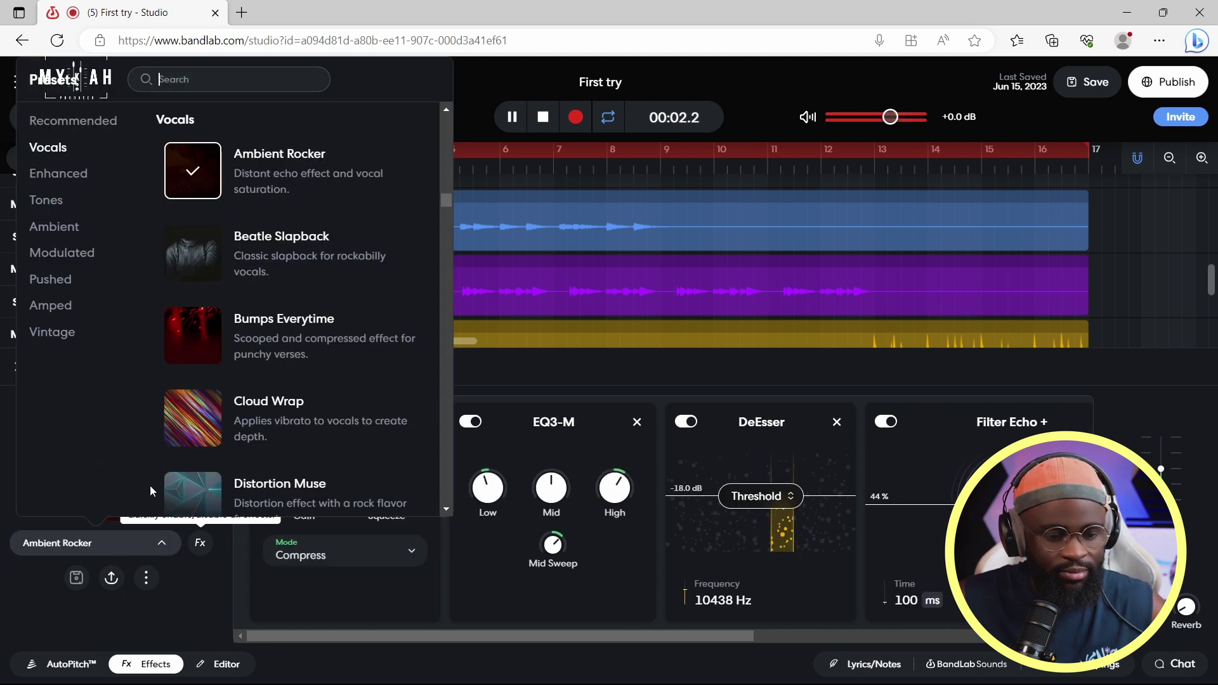
{"action": "left_click", "coordinate": [290, 249]}
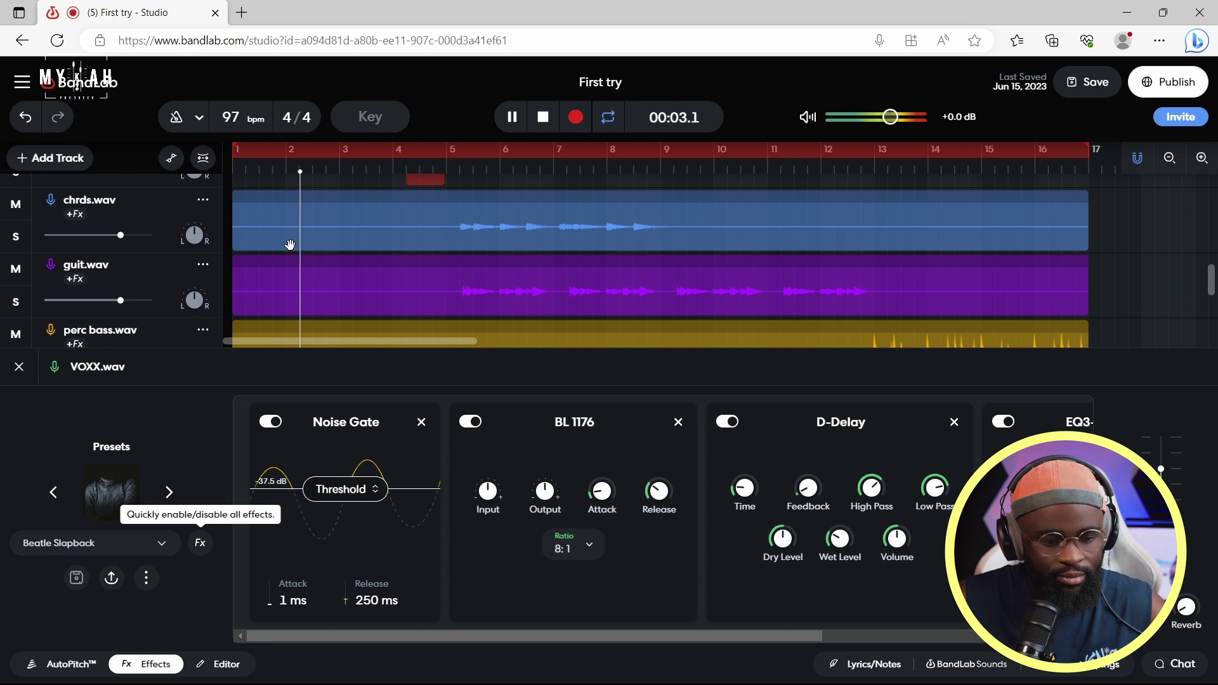
{"action": "left_click", "coordinate": [99, 544]}
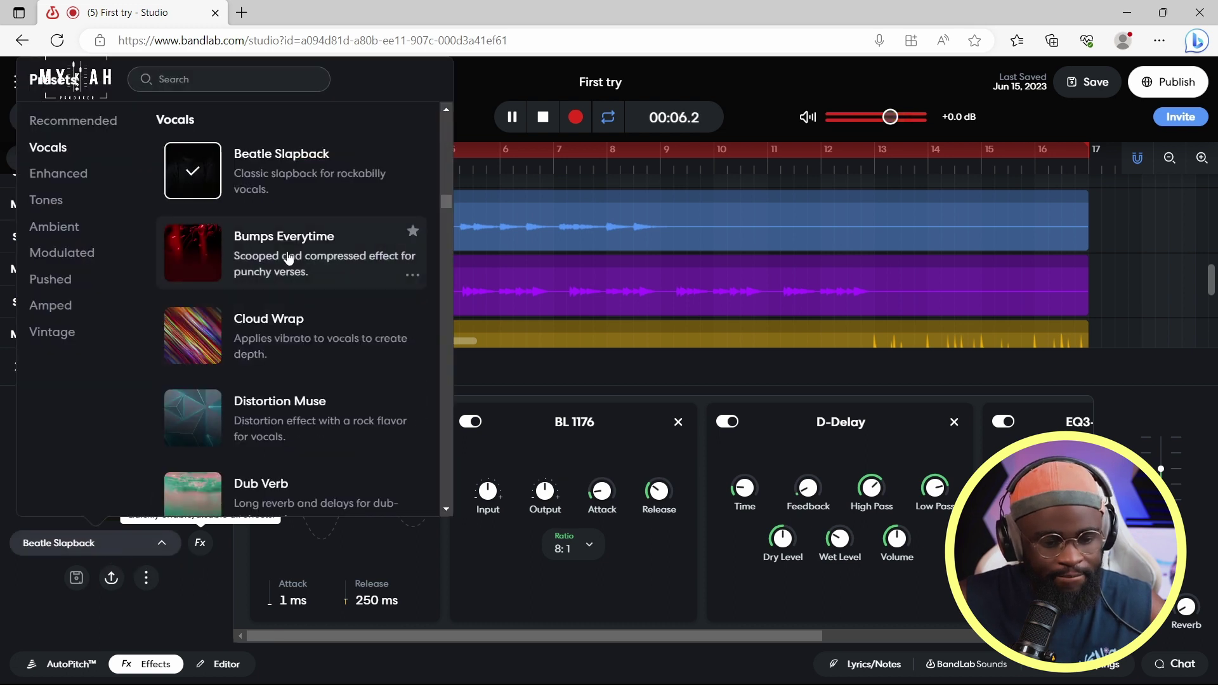
{"action": "left_click", "coordinate": [326, 257]}
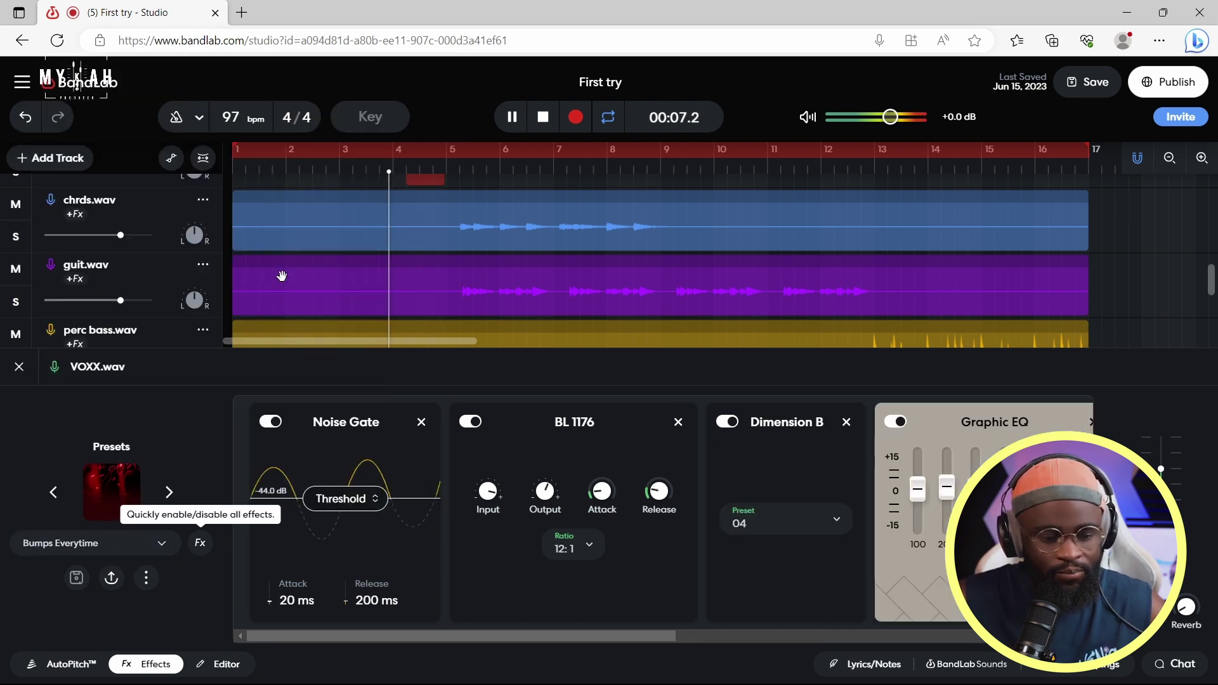
Step: Switch the VOXX.wav track to the Cloud Wrap preset, listen from the start, and close the effects editor
{"action": "left_click", "coordinate": [127, 544]}
{"action": "left_click", "coordinate": [285, 257]}
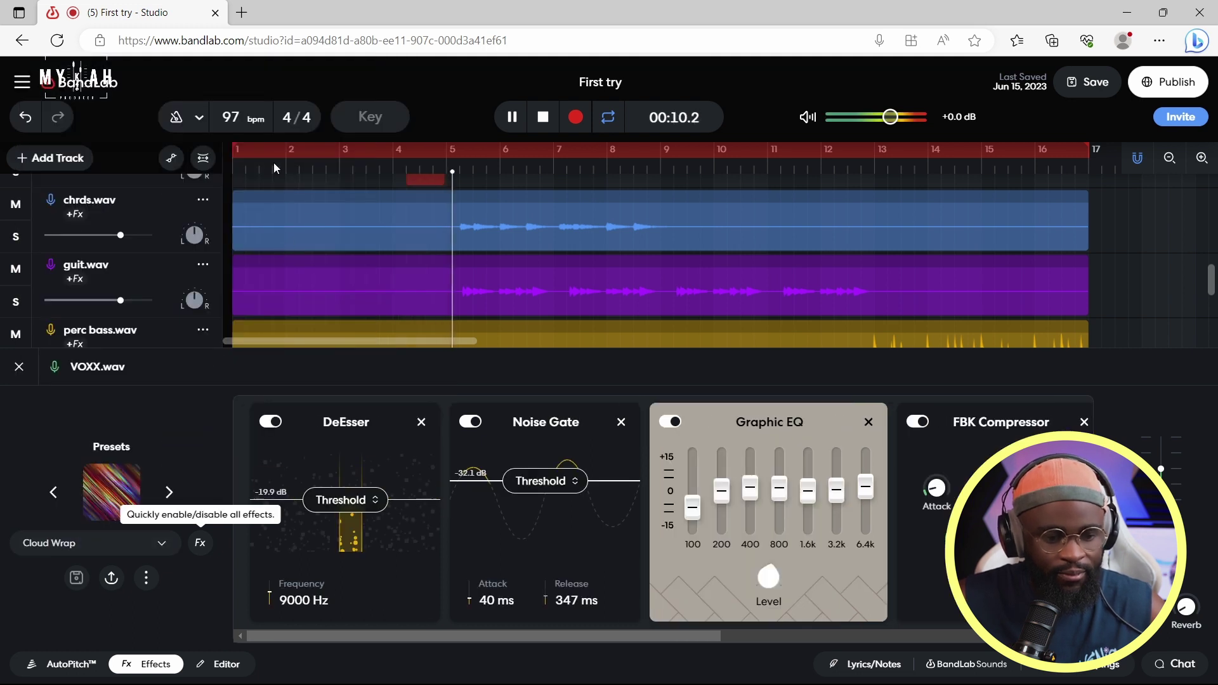
{"action": "key", "text": "Return"}
{"action": "key", "text": "space"}
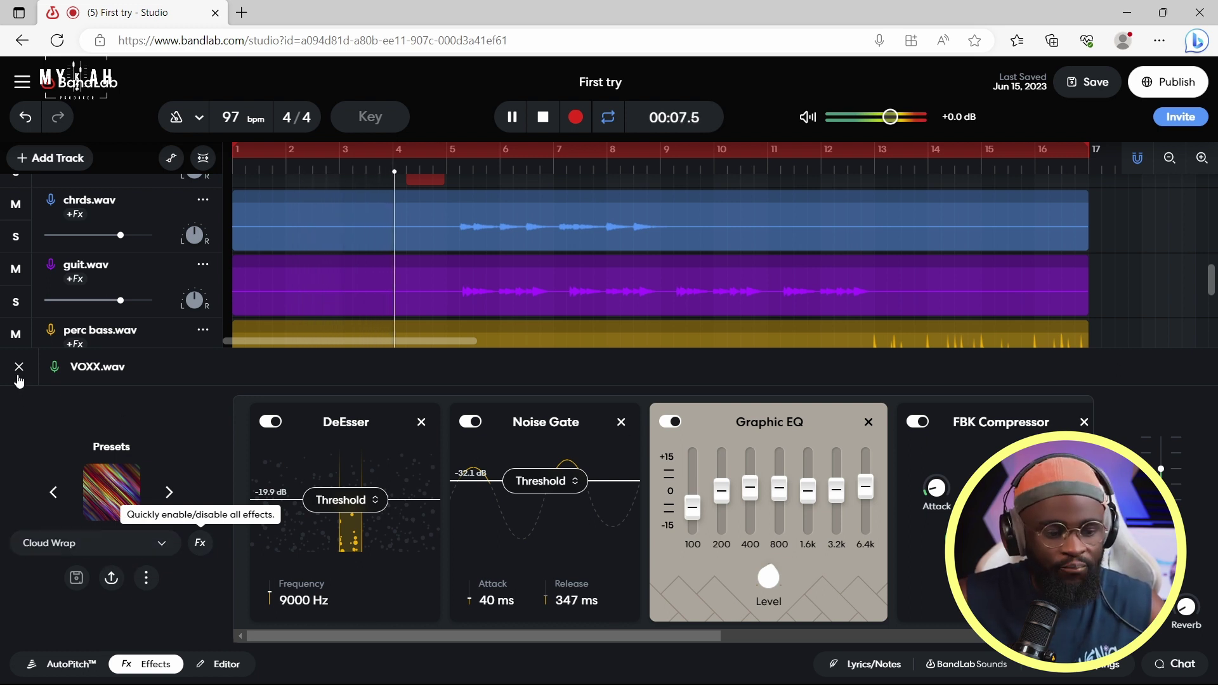
{"action": "key", "text": "space"}
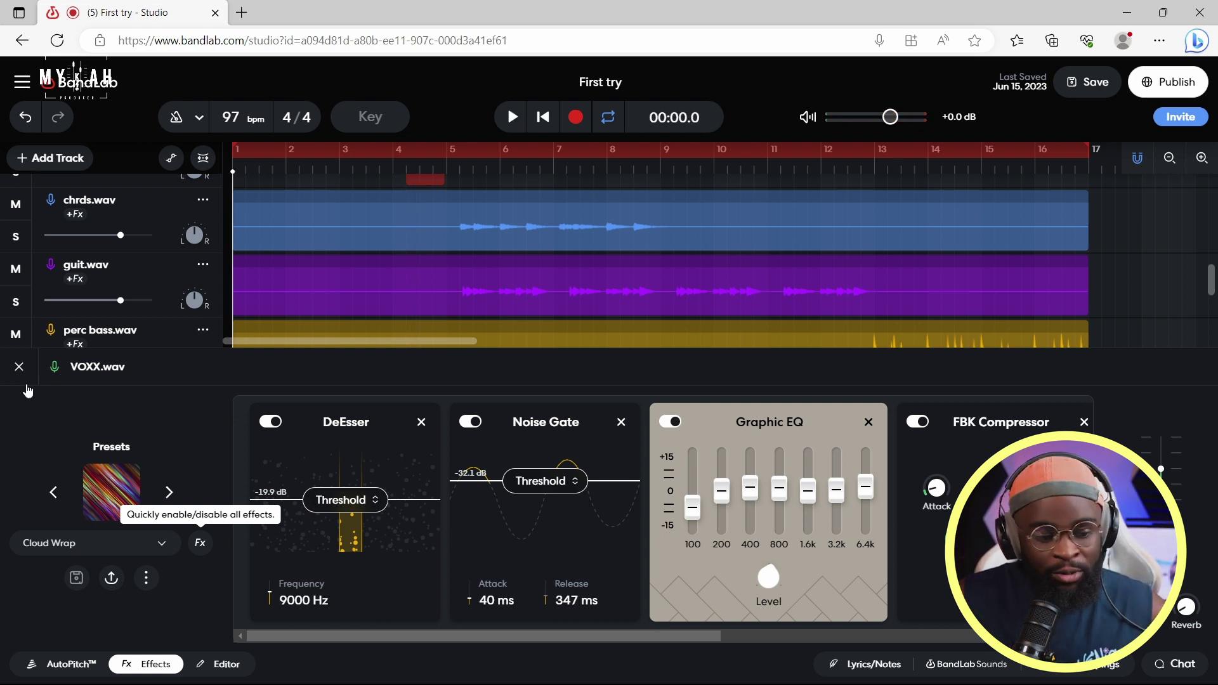
{"action": "left_click", "coordinate": [19, 367]}
{"action": "scroll", "coordinate": [399, 391], "scroll_direction": "up", "scroll_amount": 10}
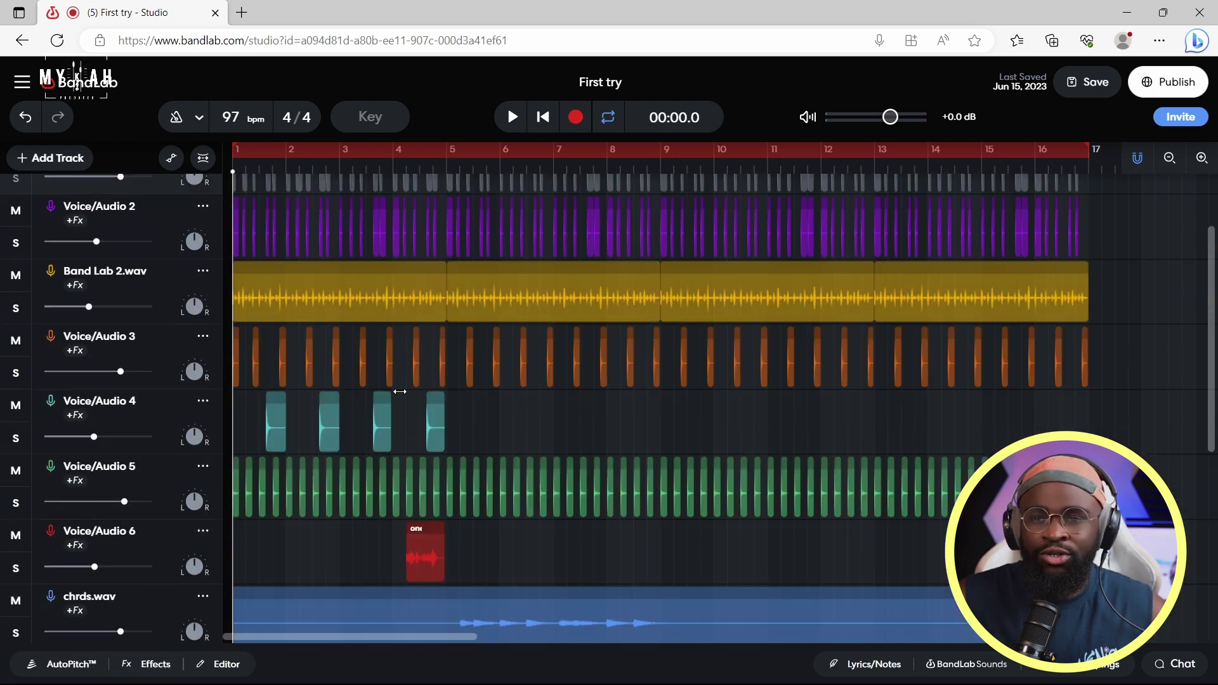